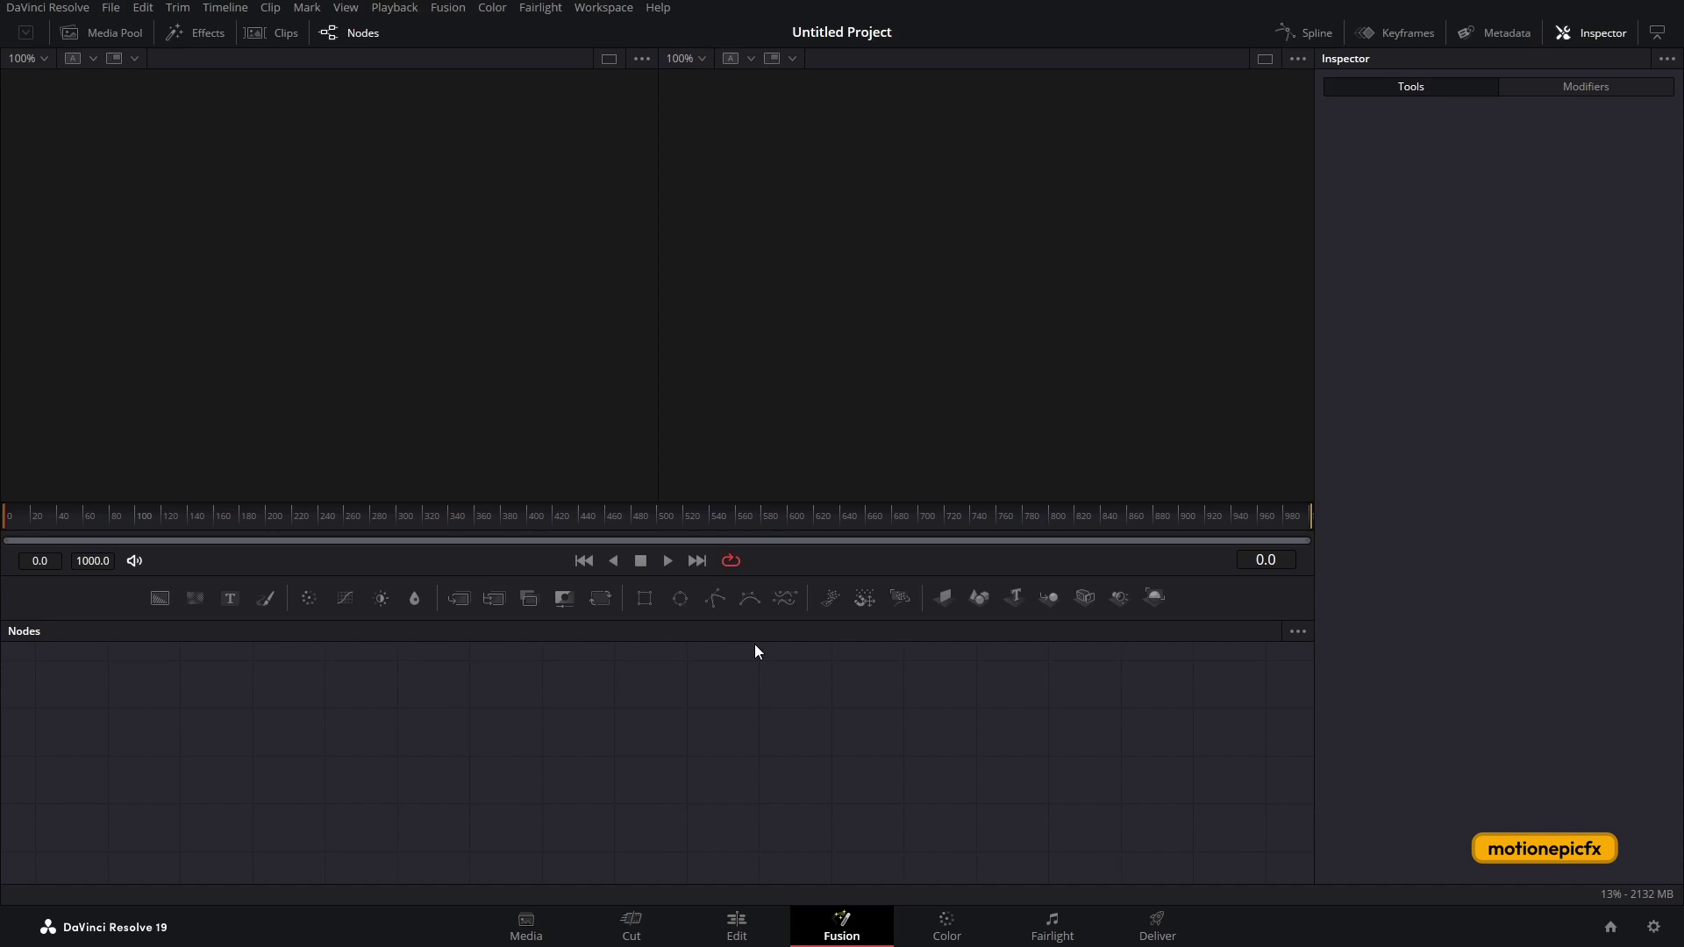
# Add a Background node feeding MediaOut1, hide the media pool, and reposition the node graph.
pyautogui.click(167, 602)
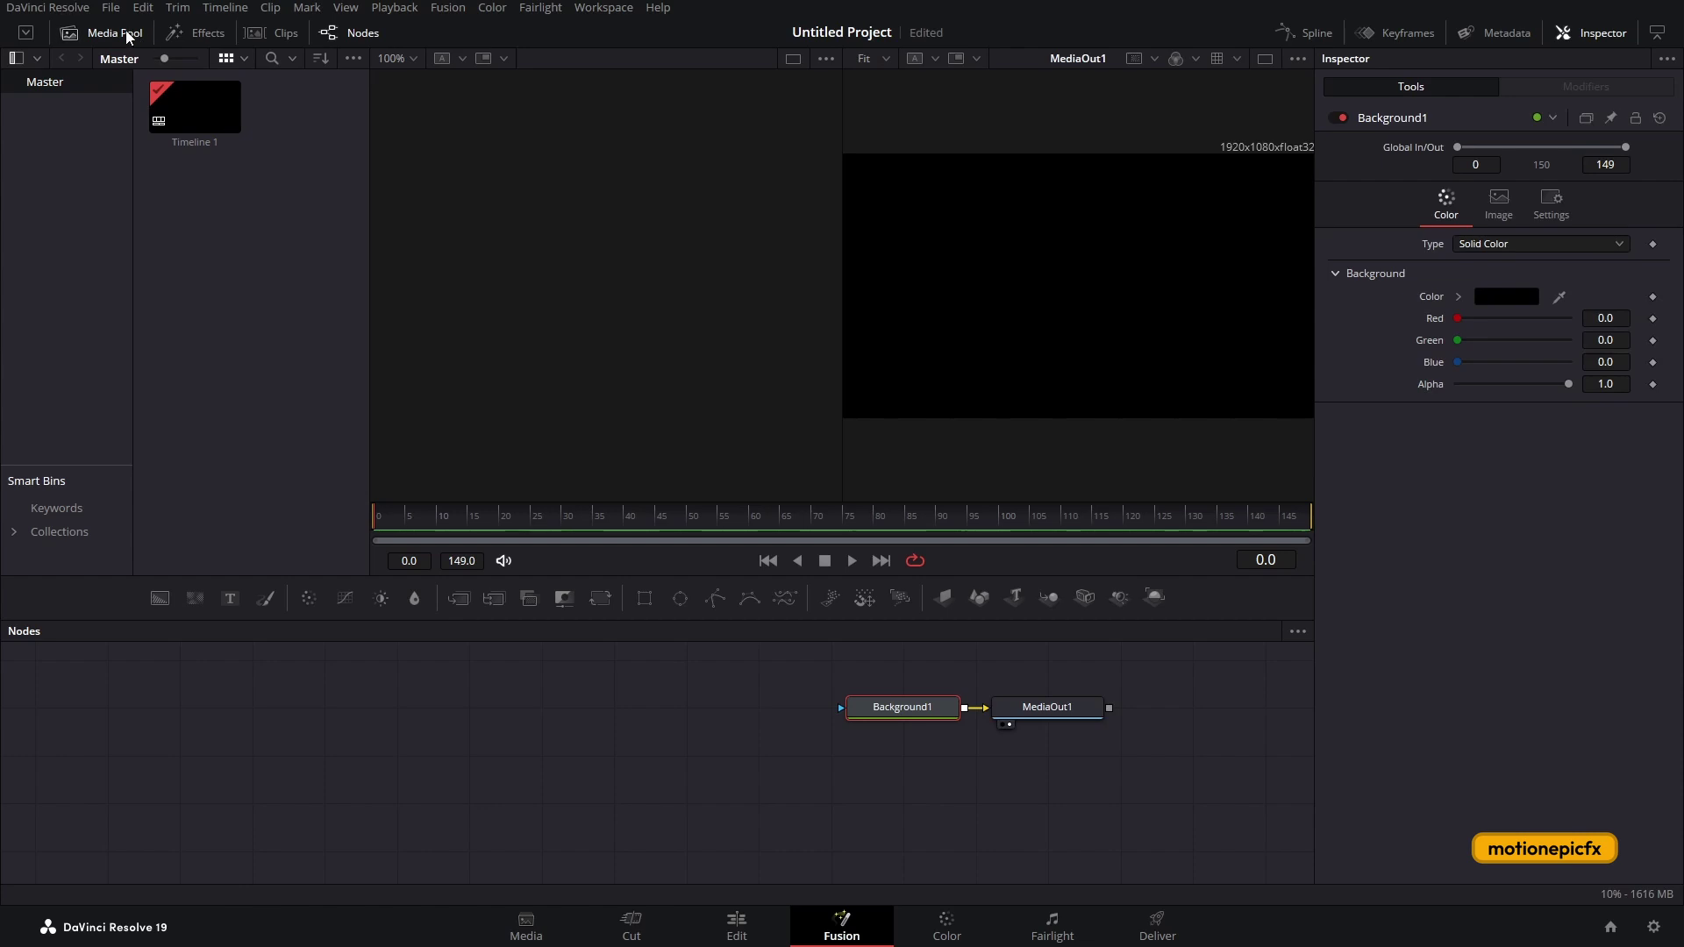
pyautogui.click(125, 32)
pyautogui.moveTo(789, 693); pyautogui.dragTo(686, 758)
pyautogui.click(887, 712)
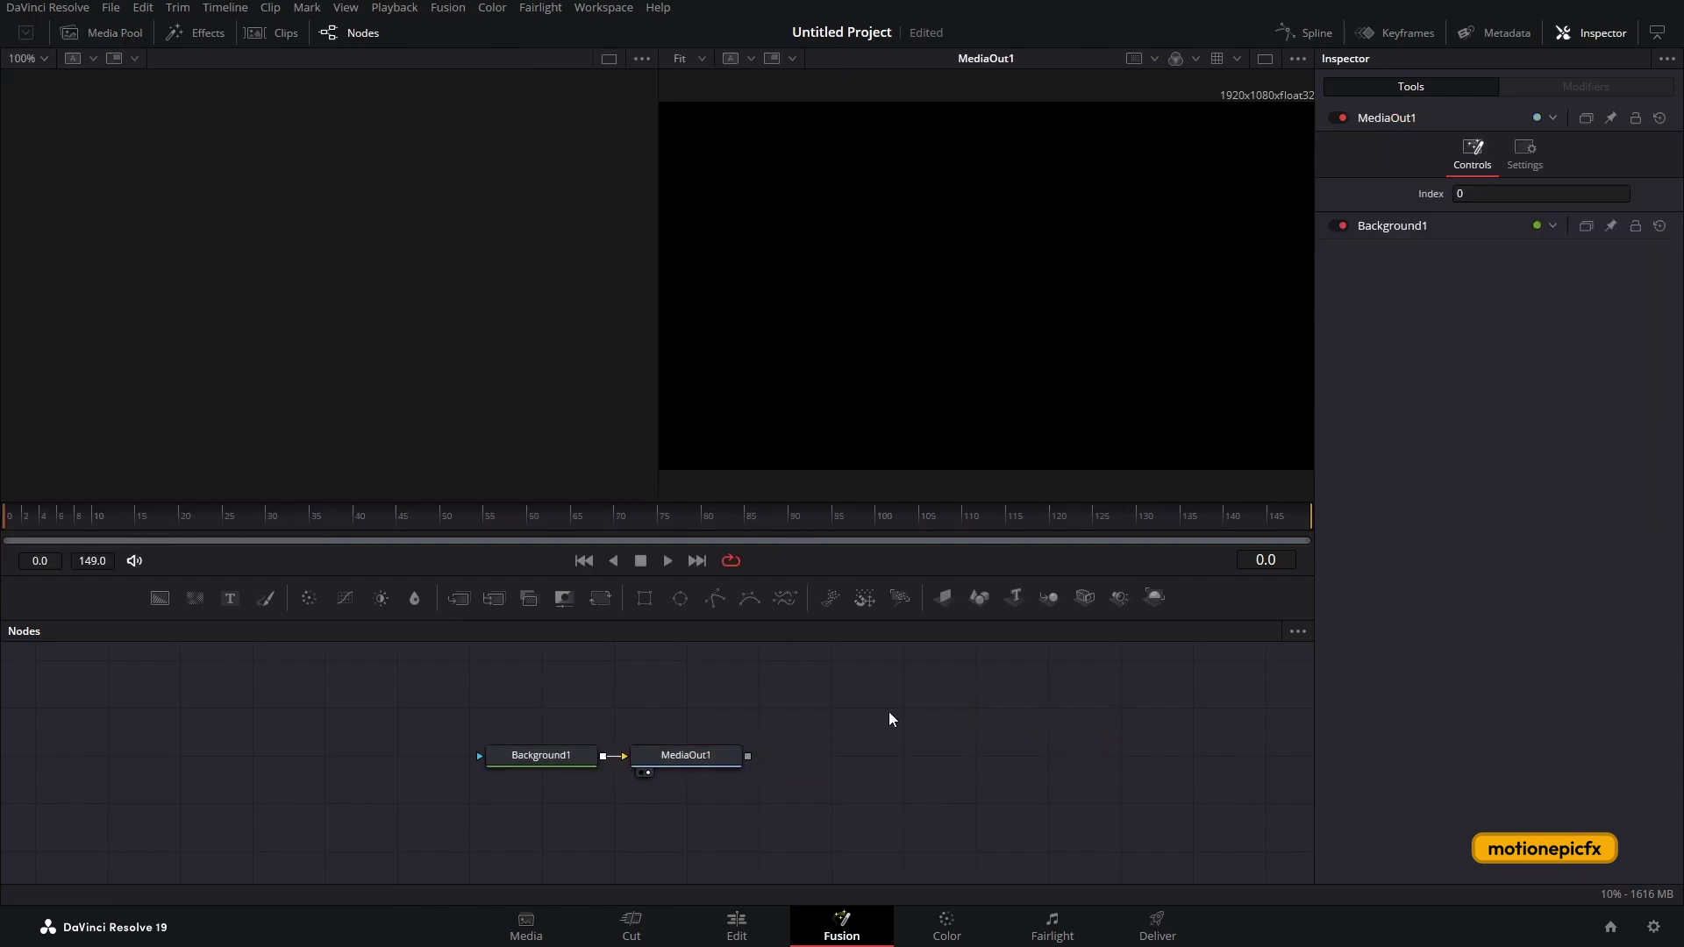
# Move MediaOut1 well away from Background1 and remove the connection between the two nodes.
pyautogui.moveTo(693, 772); pyautogui.dragTo(1023, 771)
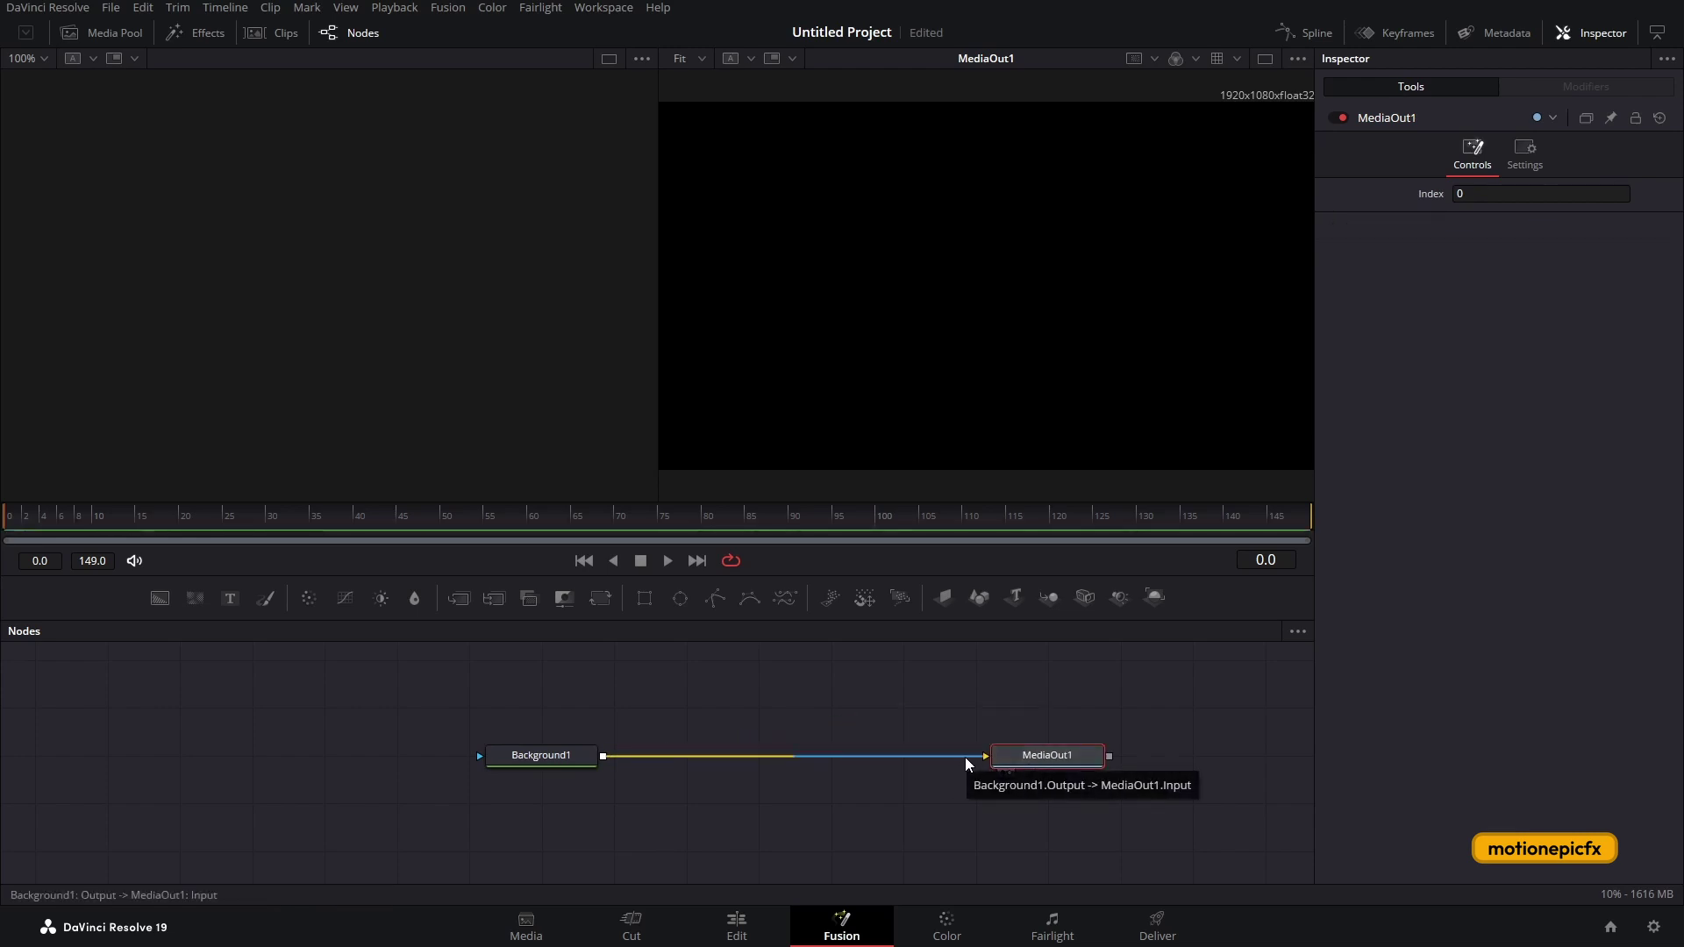
pyautogui.click(968, 763)
pyautogui.press('Delete')
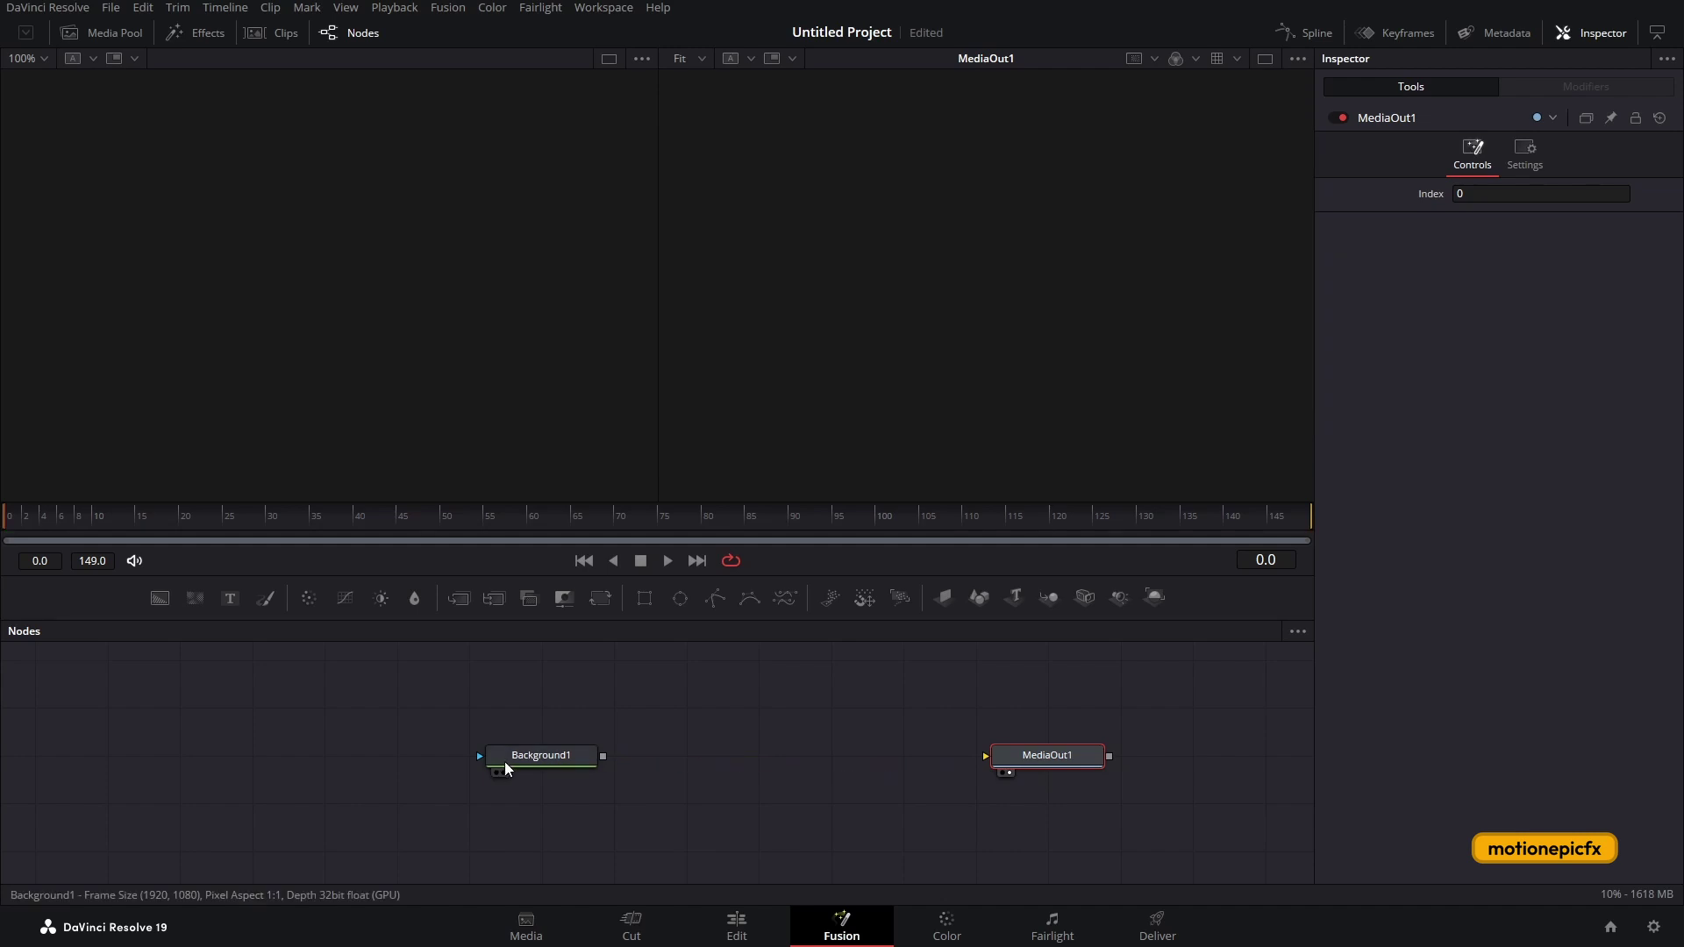
# Show Background1 in a single viewer and set its colour to pink with Red 1.0, Green 0.333333 and Blue 0.498039.
pyautogui.moveTo(560, 756); pyautogui.dragTo(524, 361)
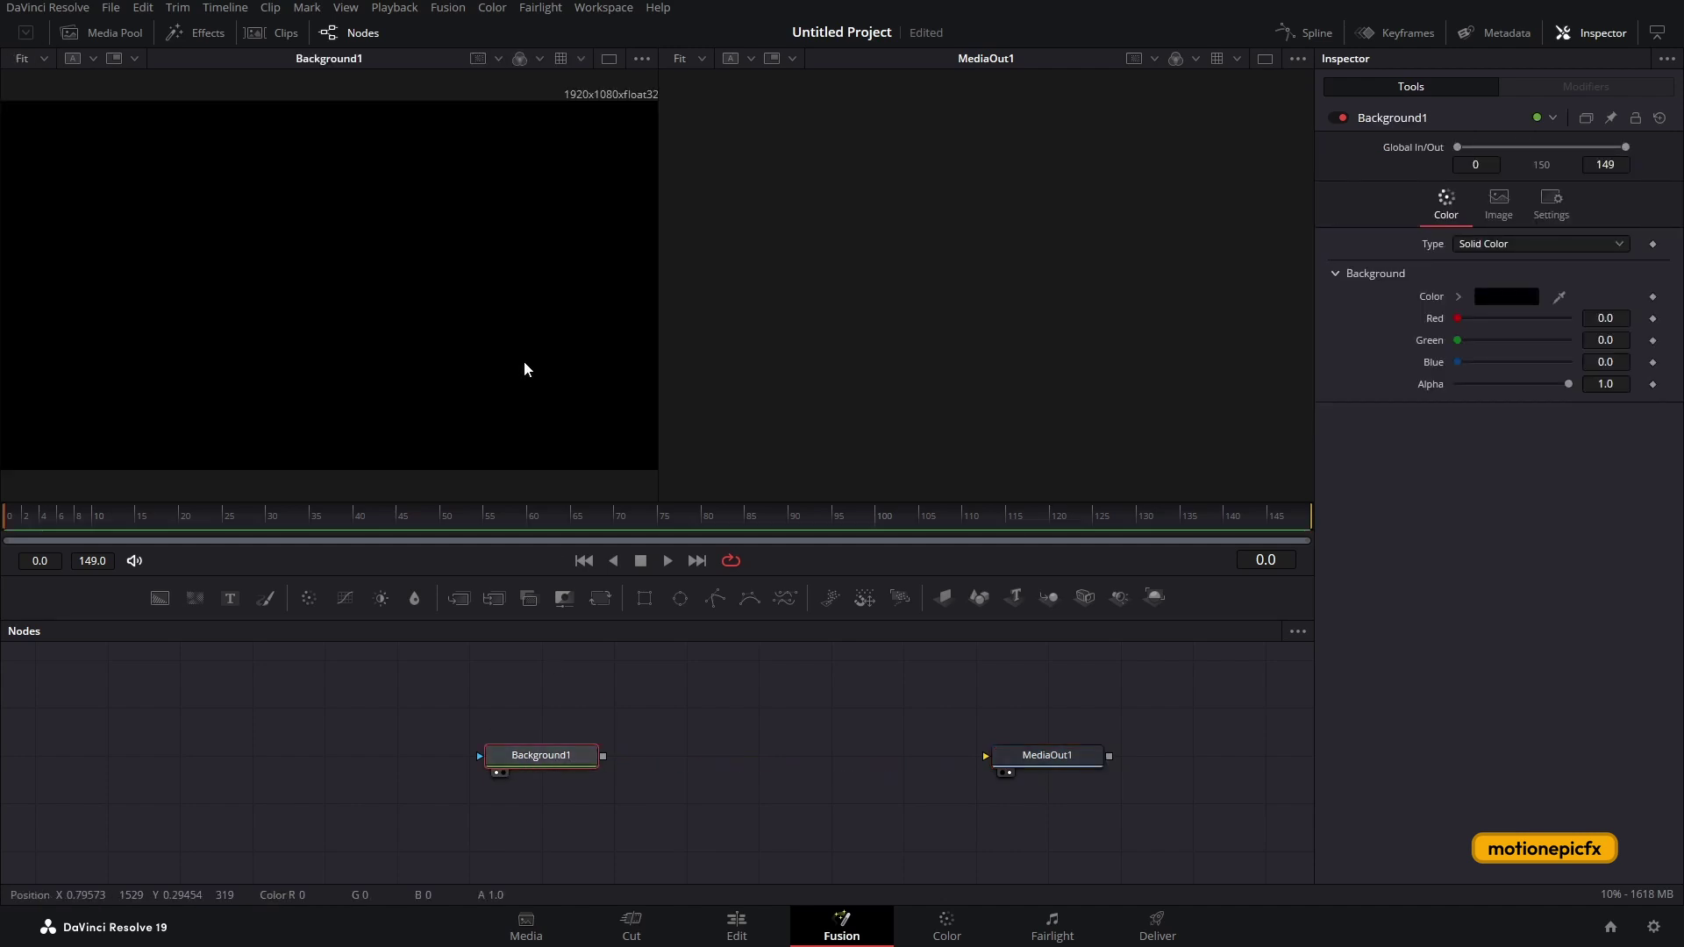
pyautogui.click(610, 58)
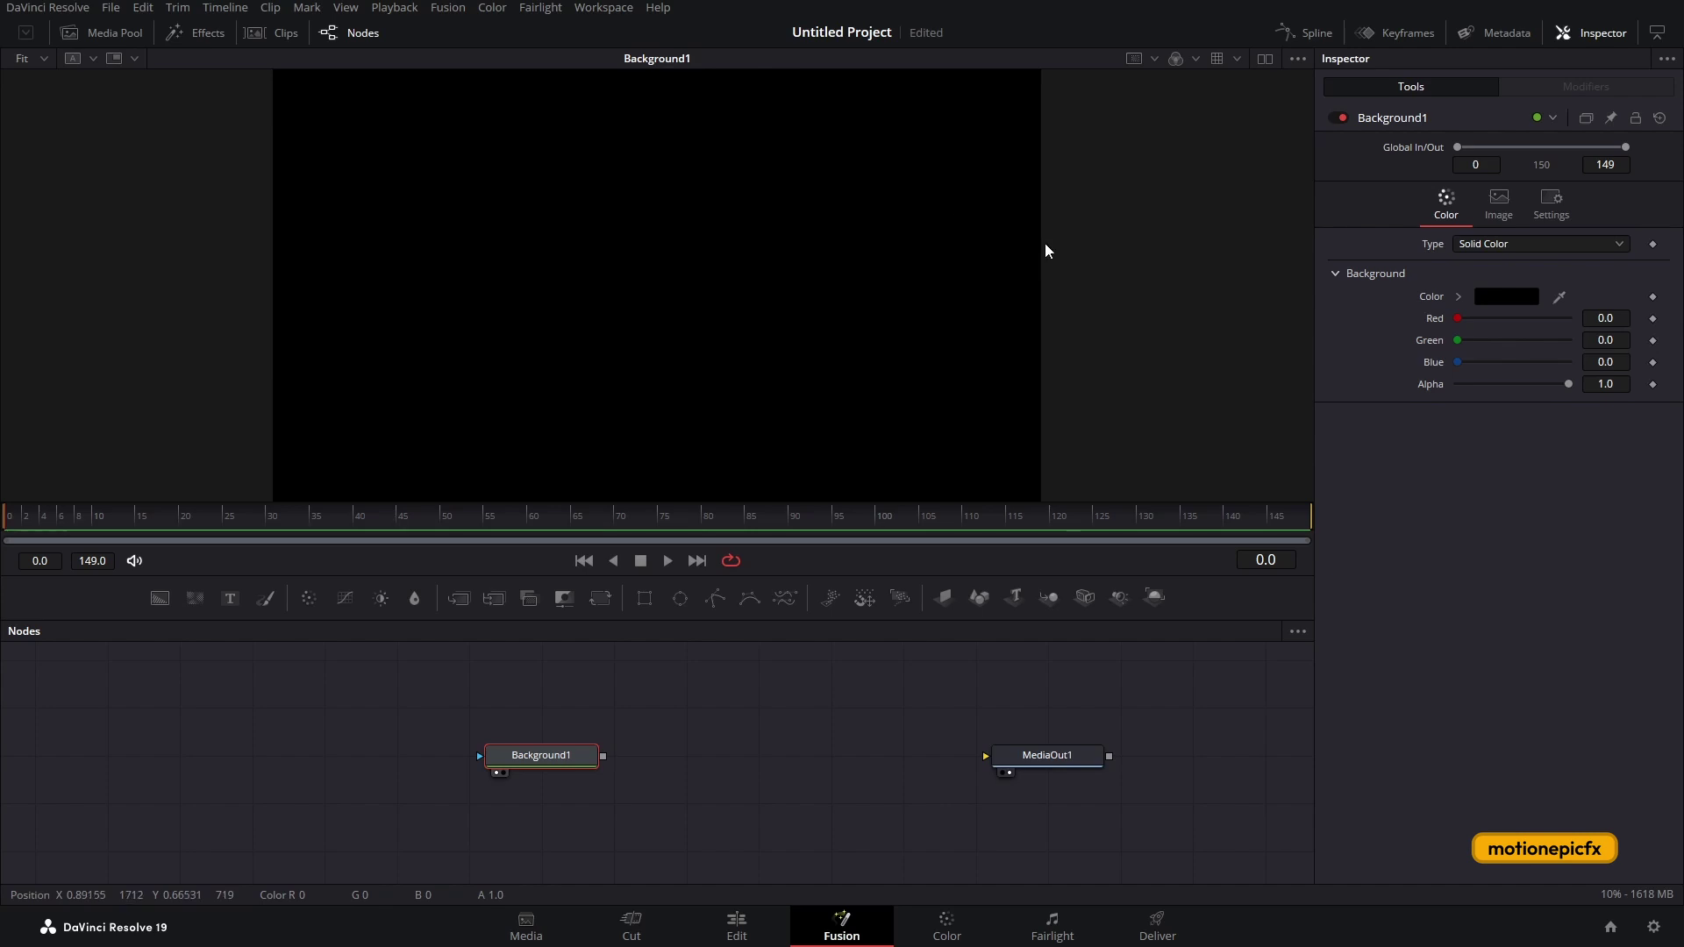
pyautogui.click(1515, 298)
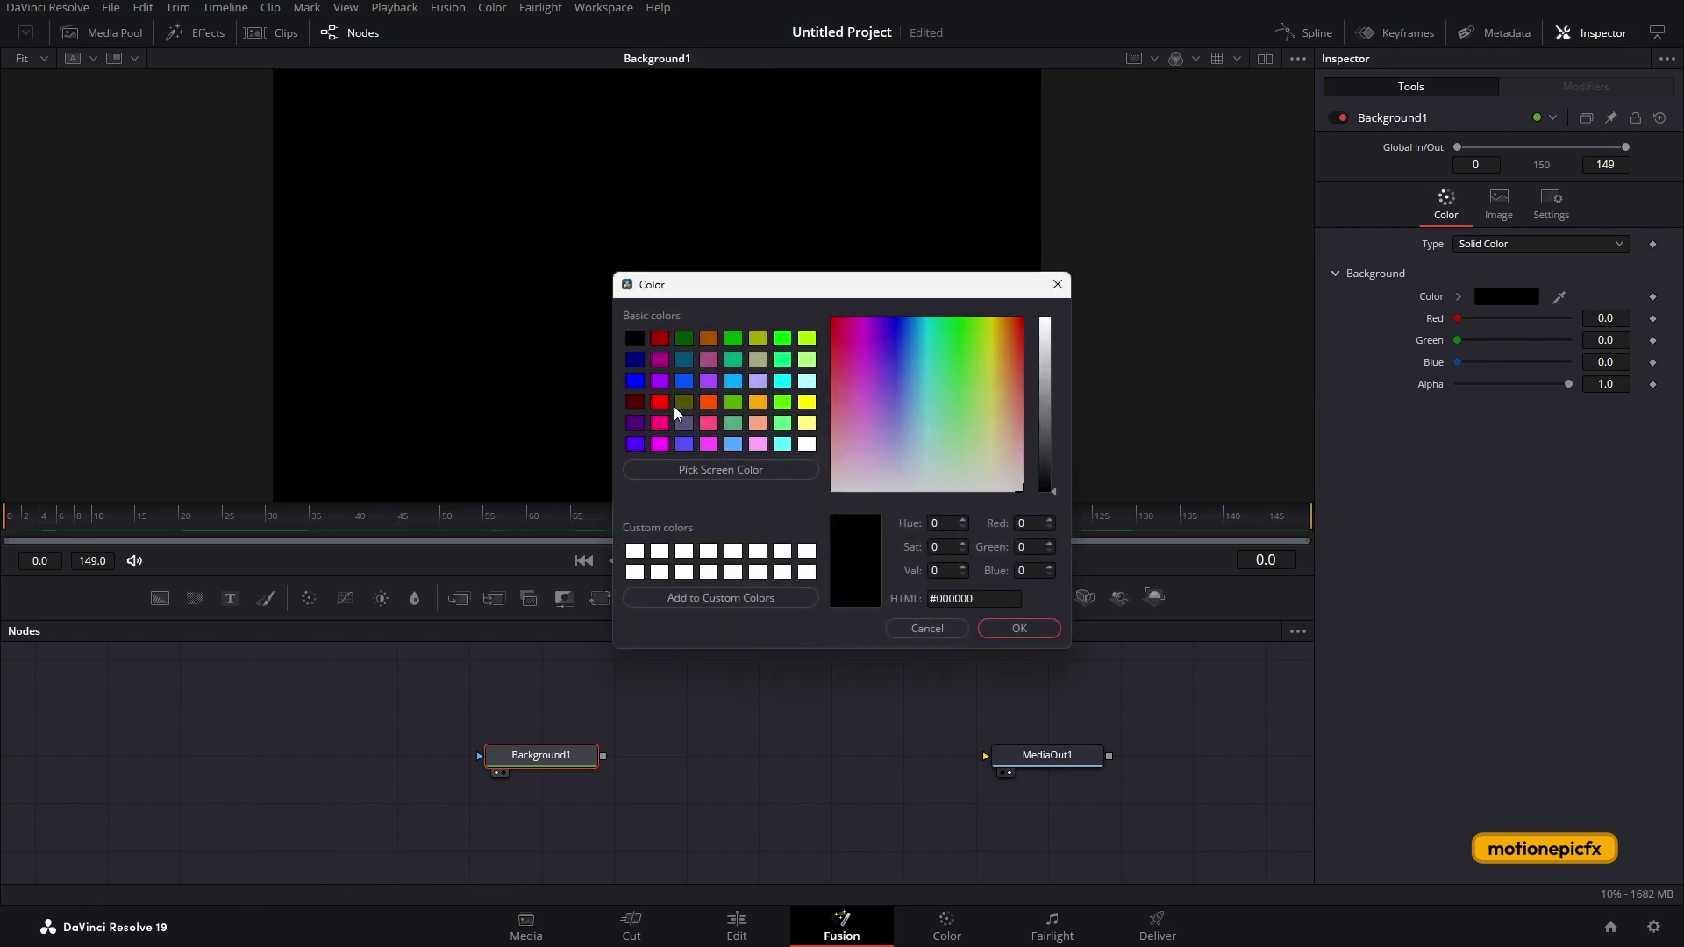
pyautogui.click(710, 424)
pyautogui.click(1022, 628)
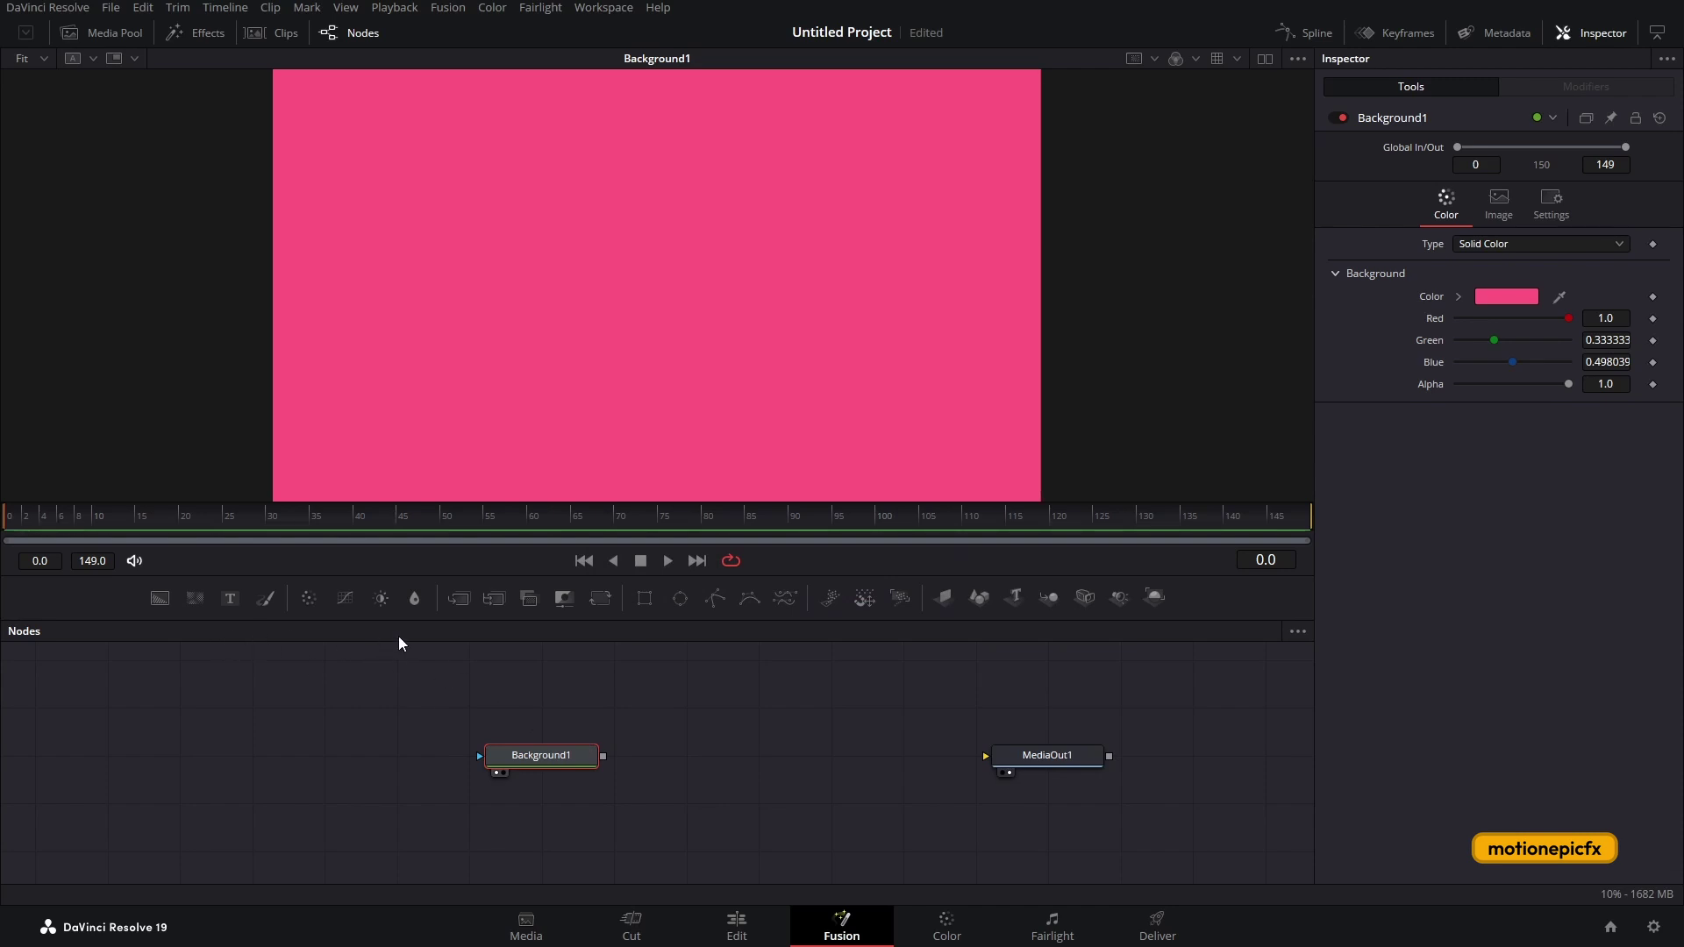
# Merge a new Text node over Background1, show Merge1 in the viewer, and enter the text "INTER".
pyautogui.click(229, 600)
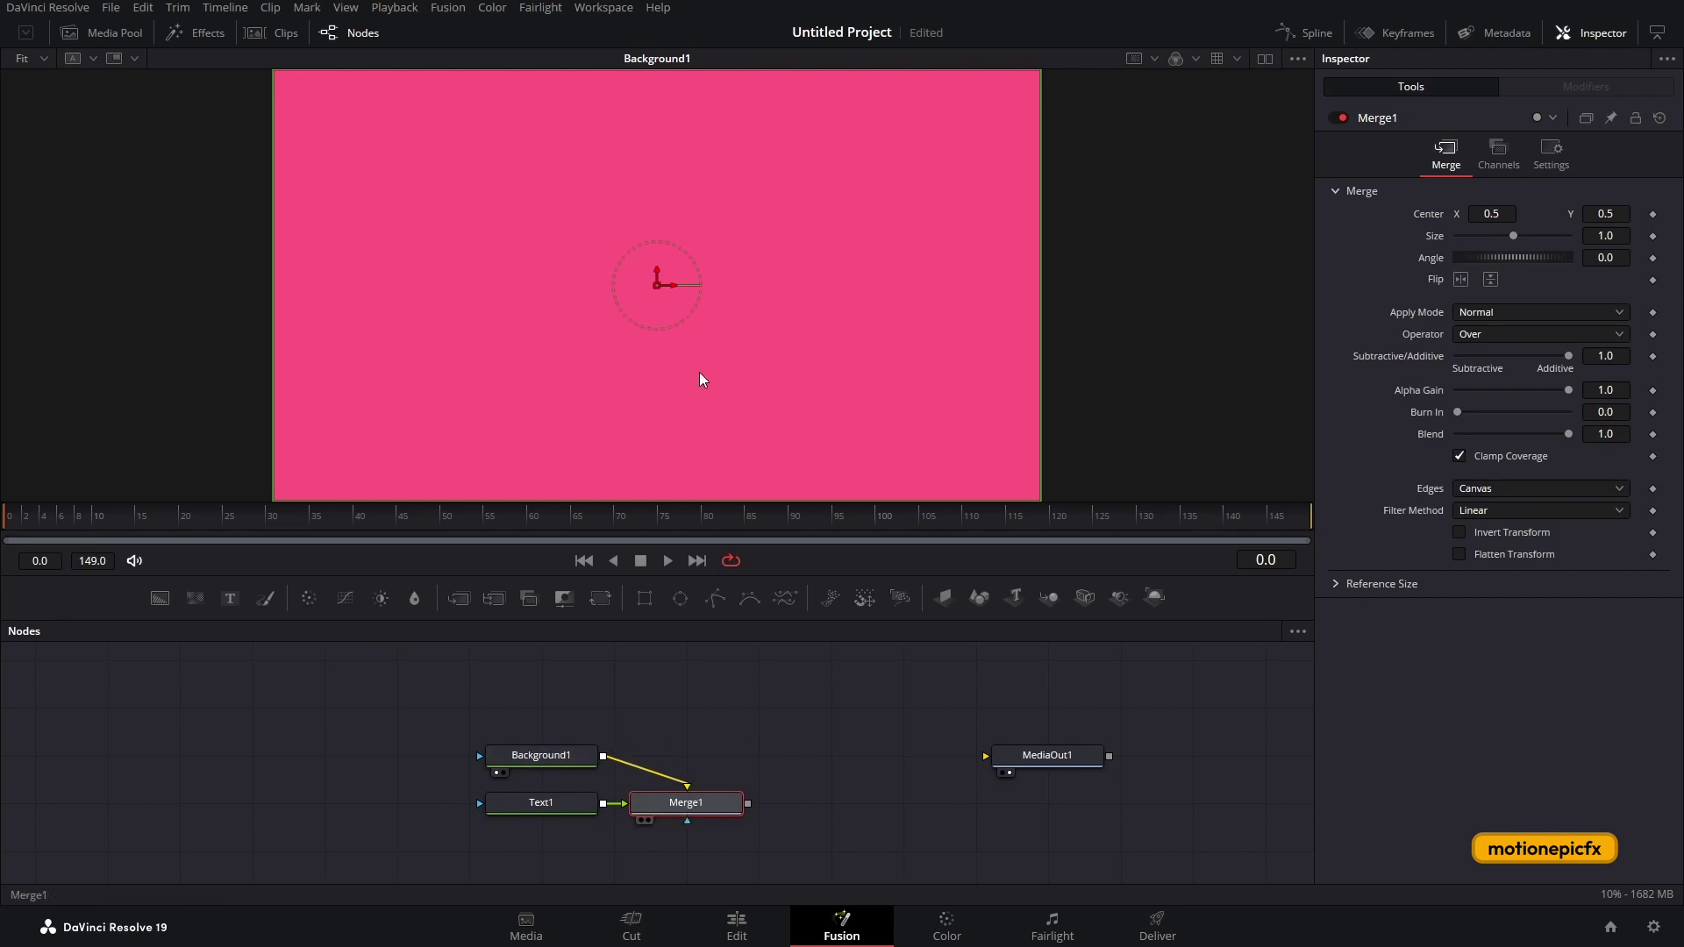
pyautogui.press('1')
pyautogui.click(565, 808)
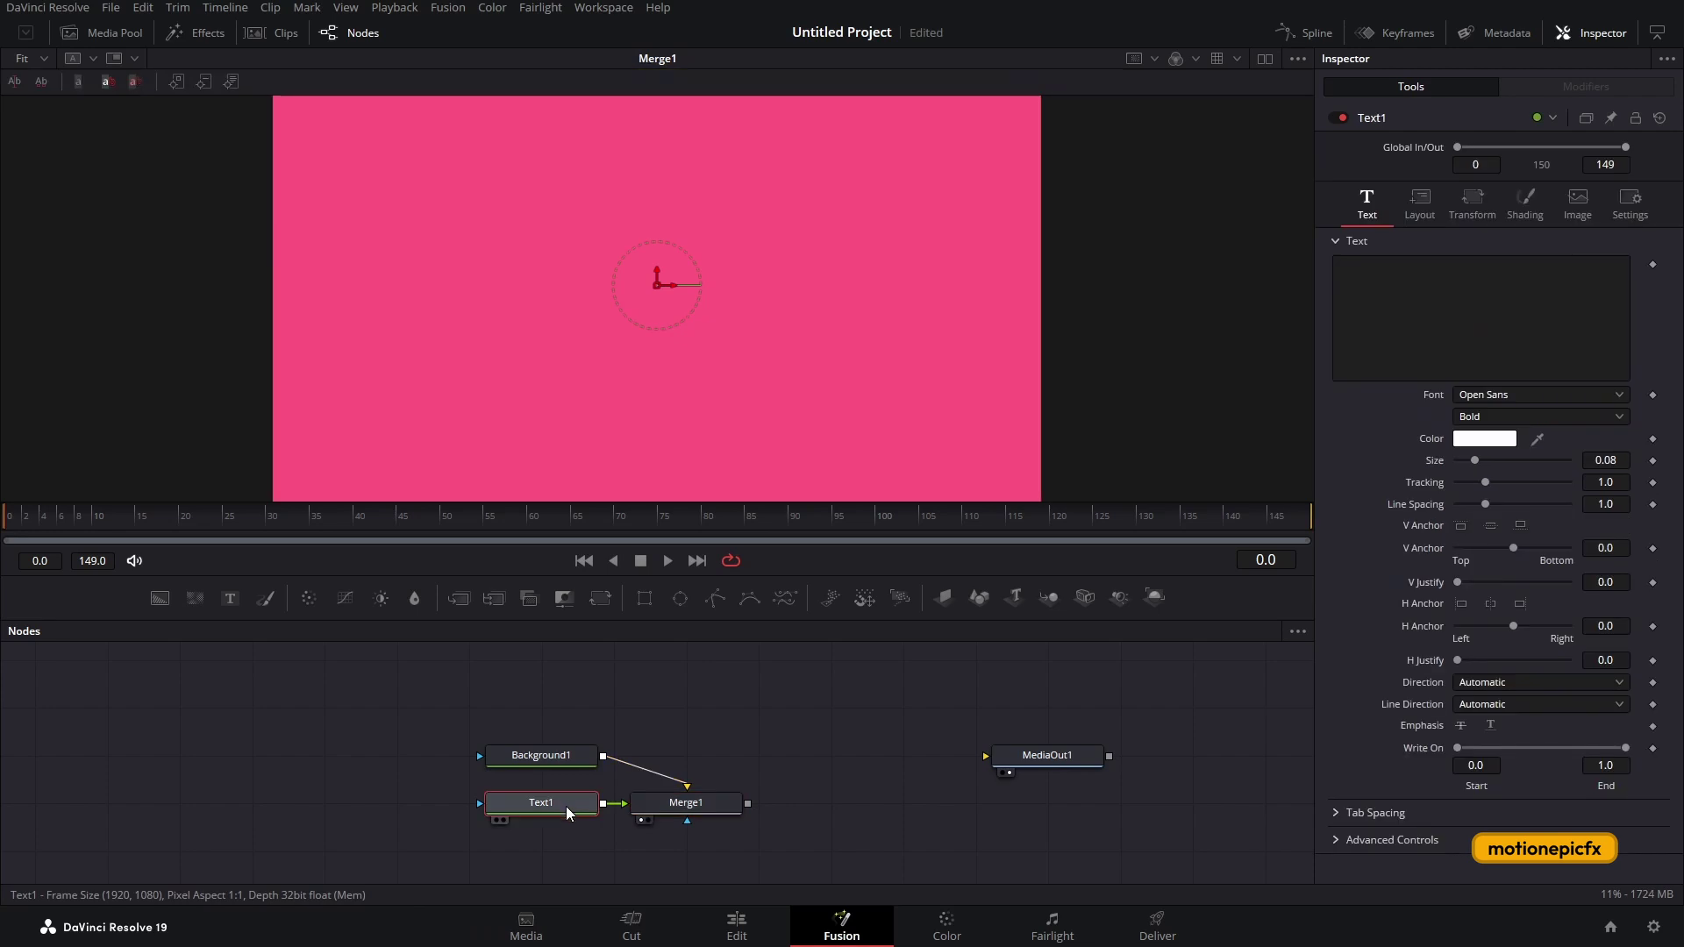
pyautogui.click(1434, 309)
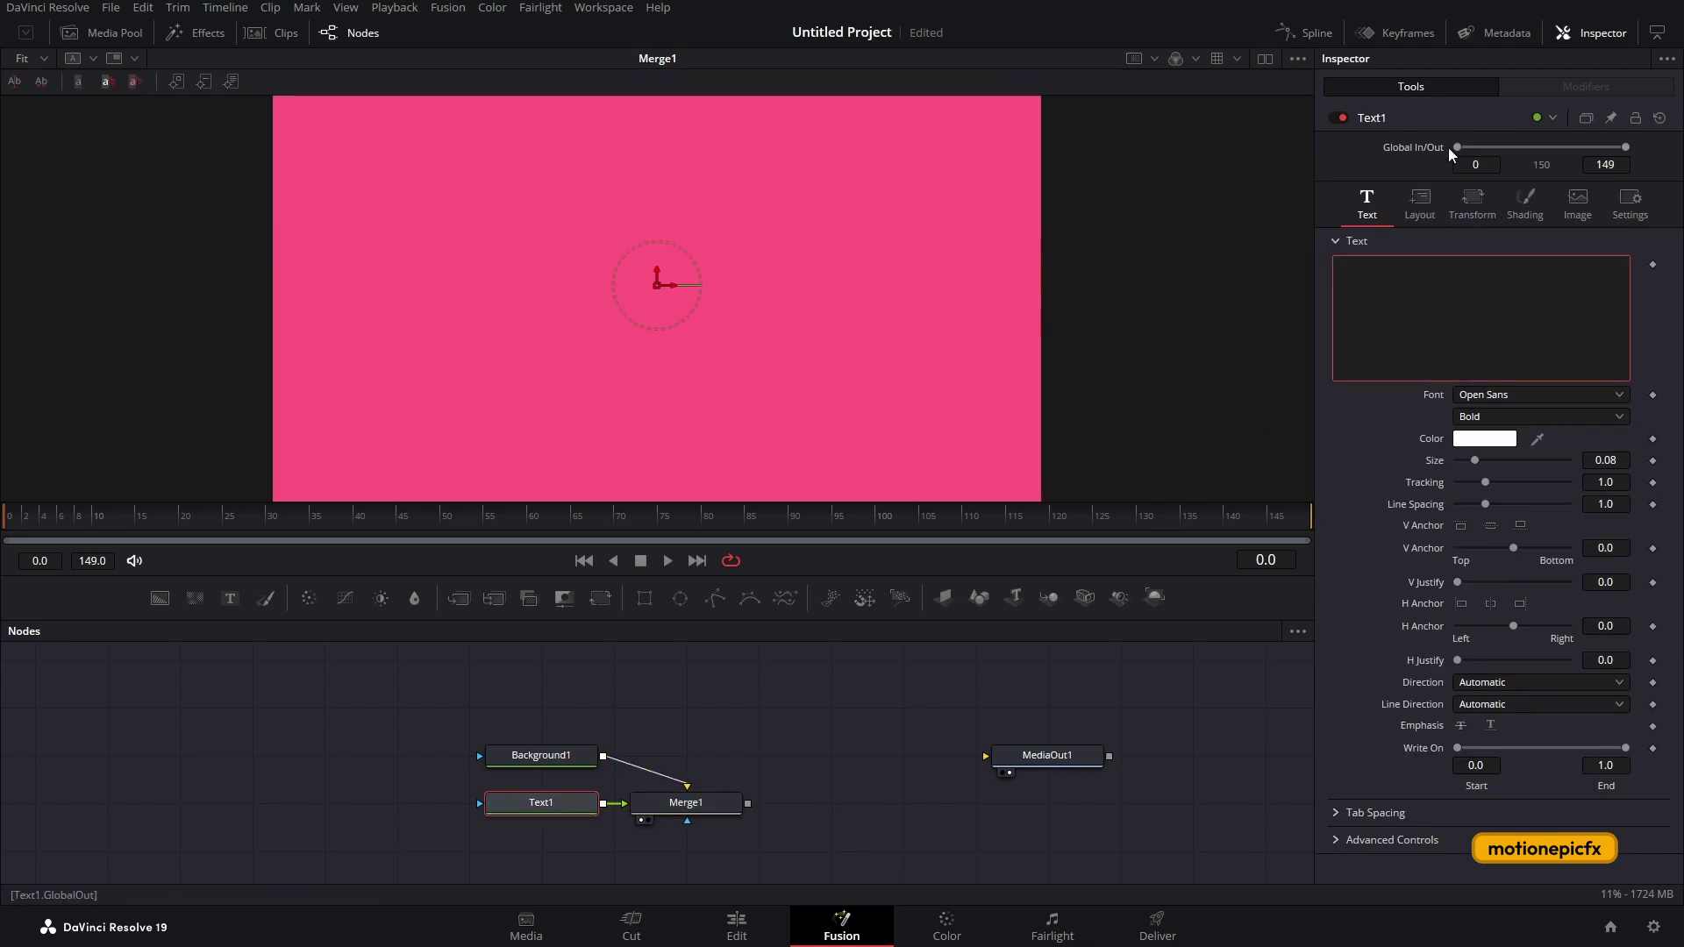
pyautogui.click(1602, 35)
pyautogui.click(1592, 34)
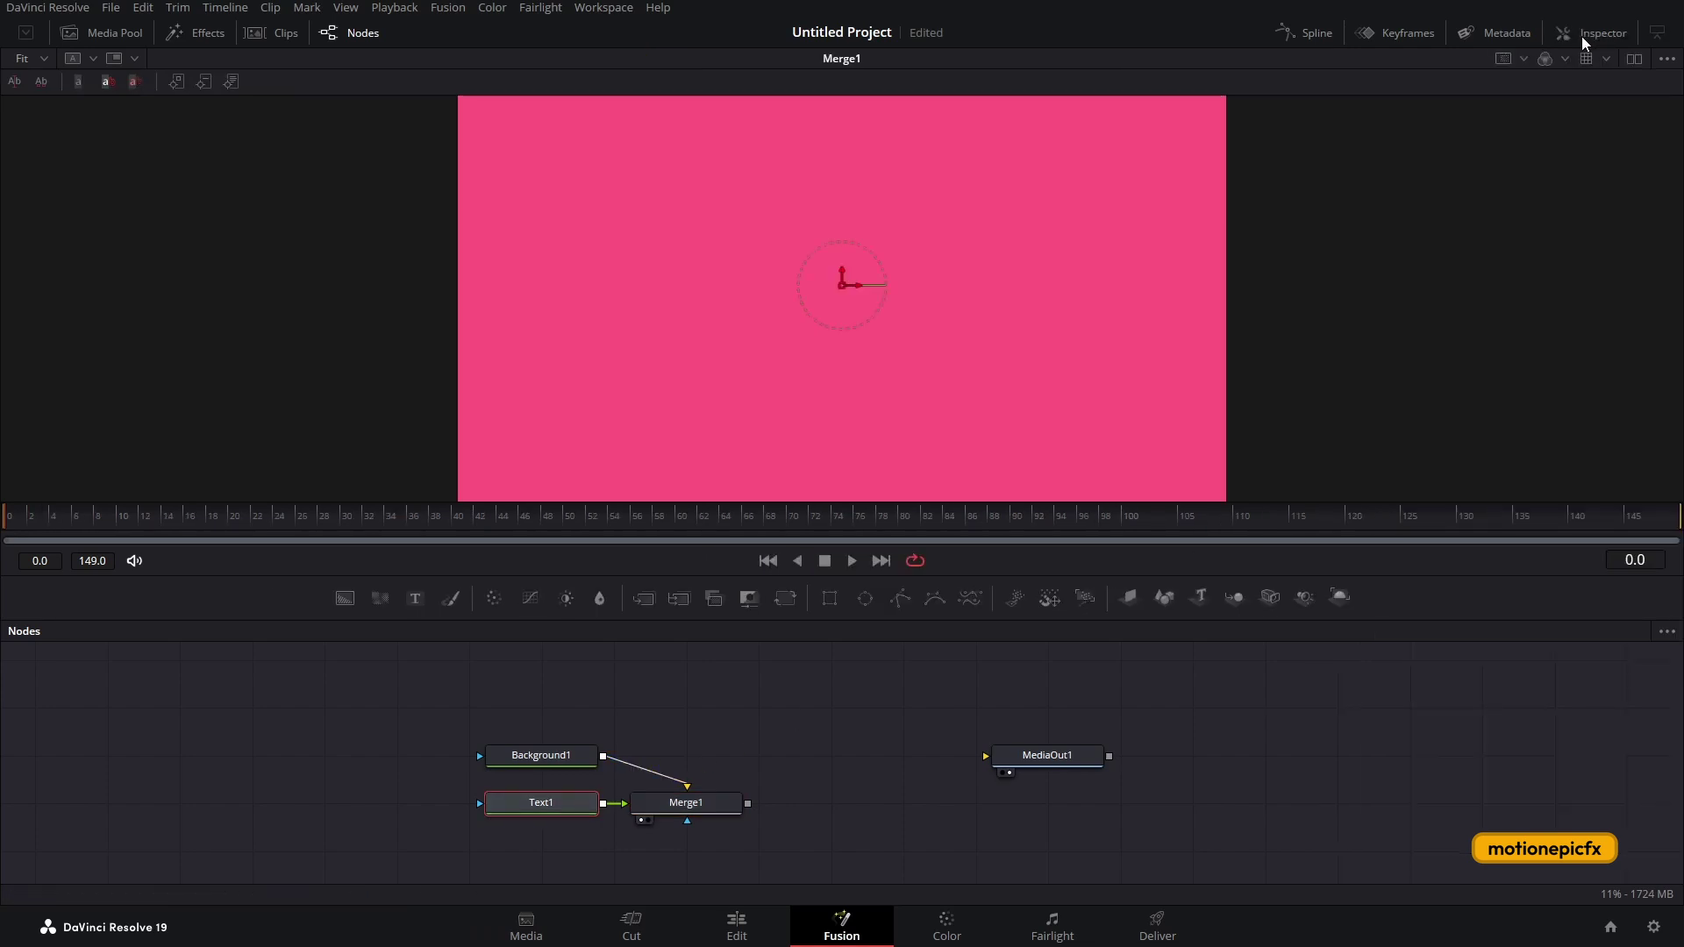
pyautogui.click(1582, 35)
pyautogui.click(1480, 298)
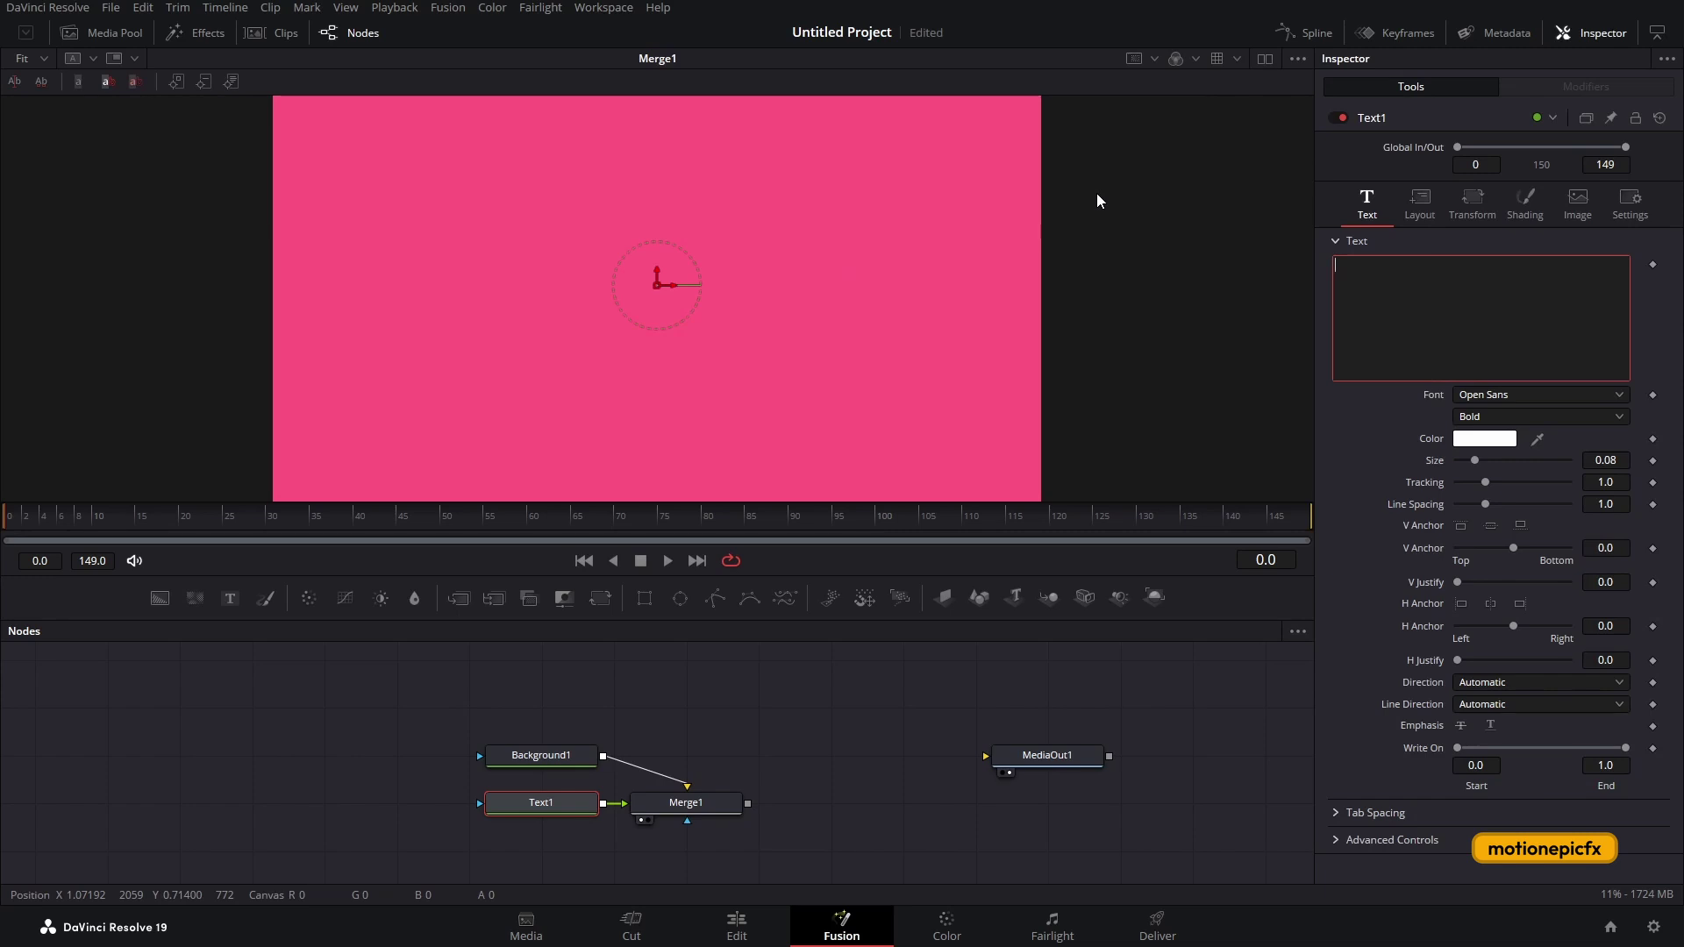
pyautogui.write('INTER')
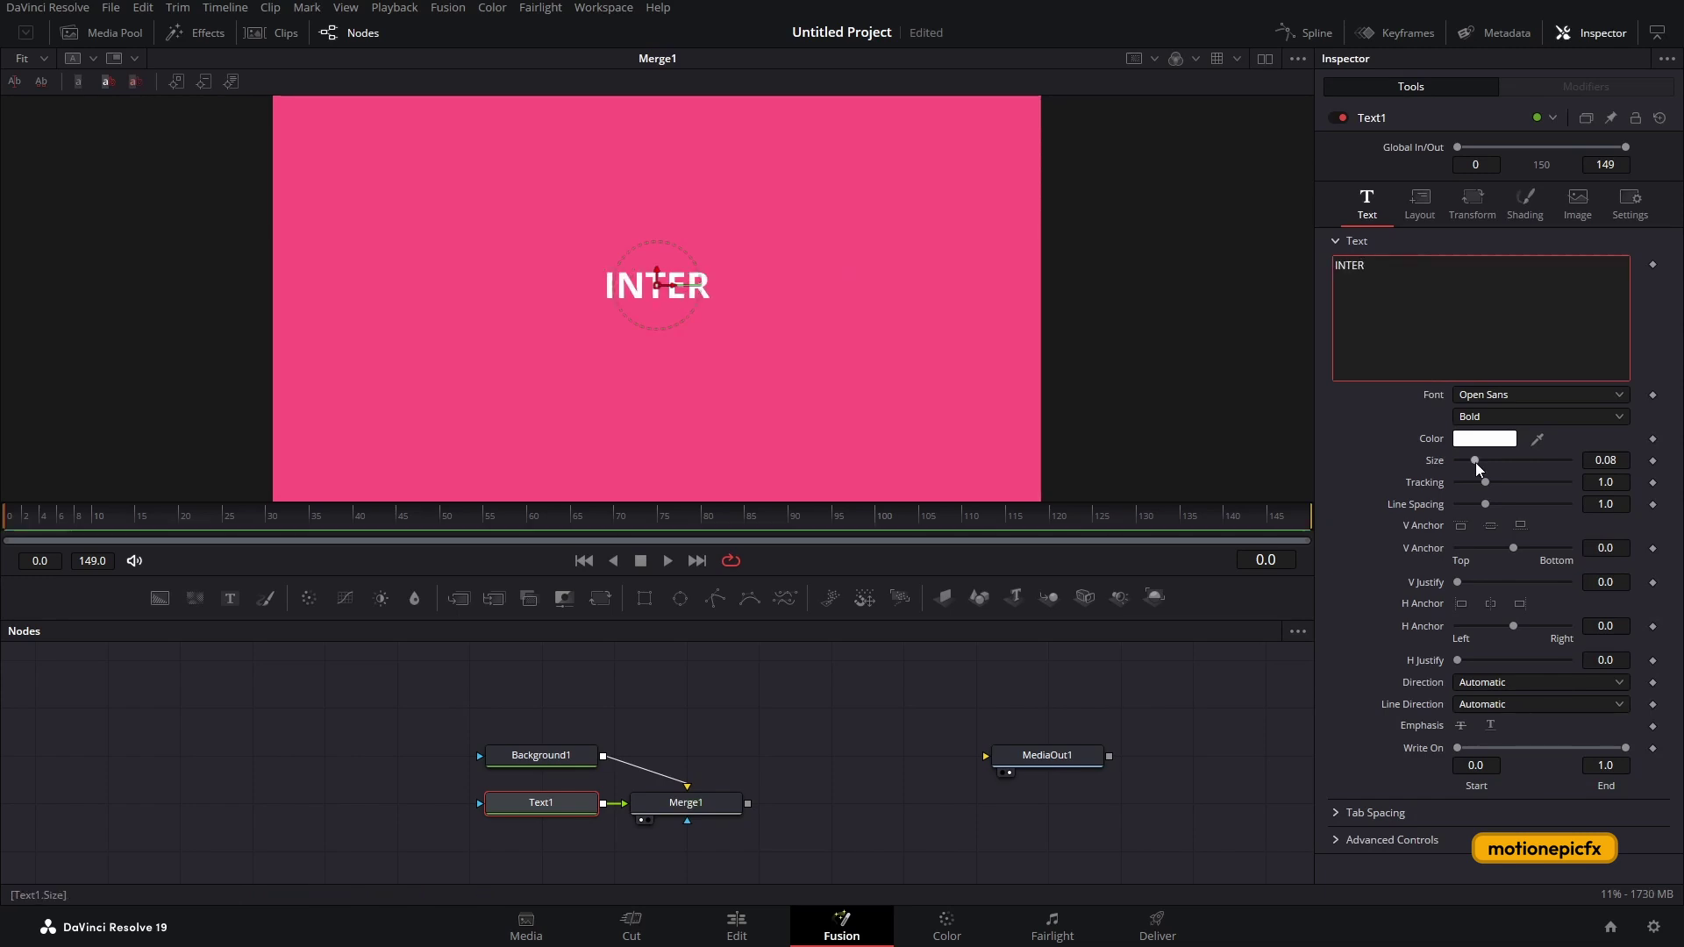
# Style the INTER text with size 0.5, the Extrabold weight and tracking 0.974.
pyautogui.moveTo(1475, 461); pyautogui.dragTo(1610, 472)
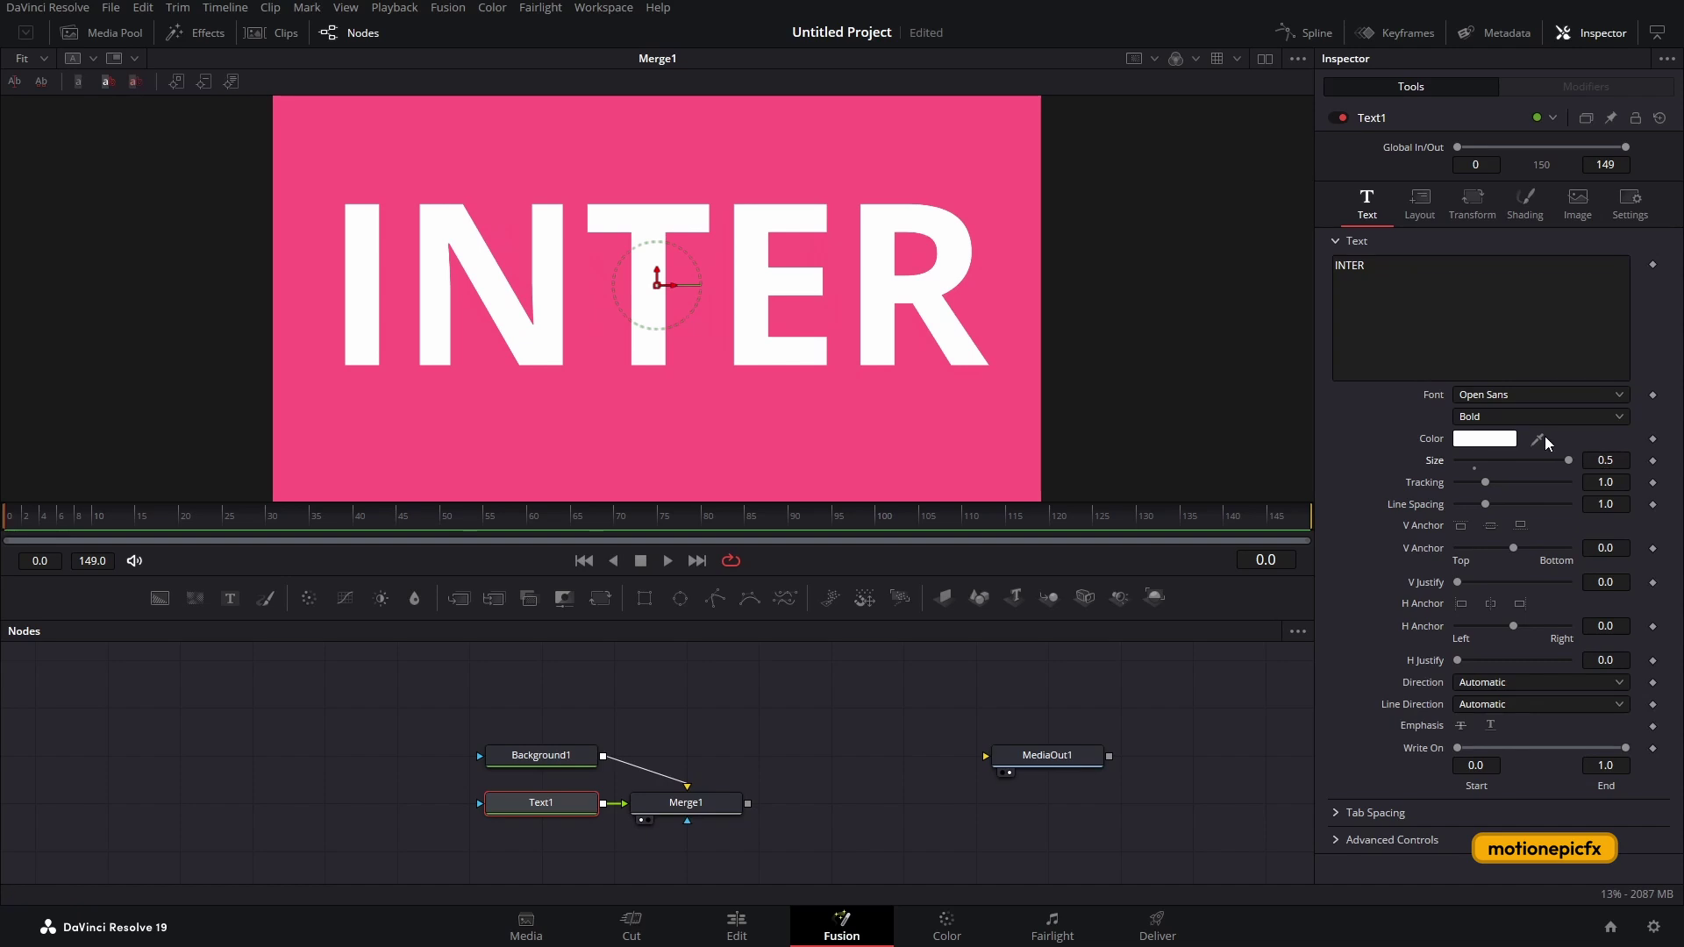
pyautogui.click(1495, 420)
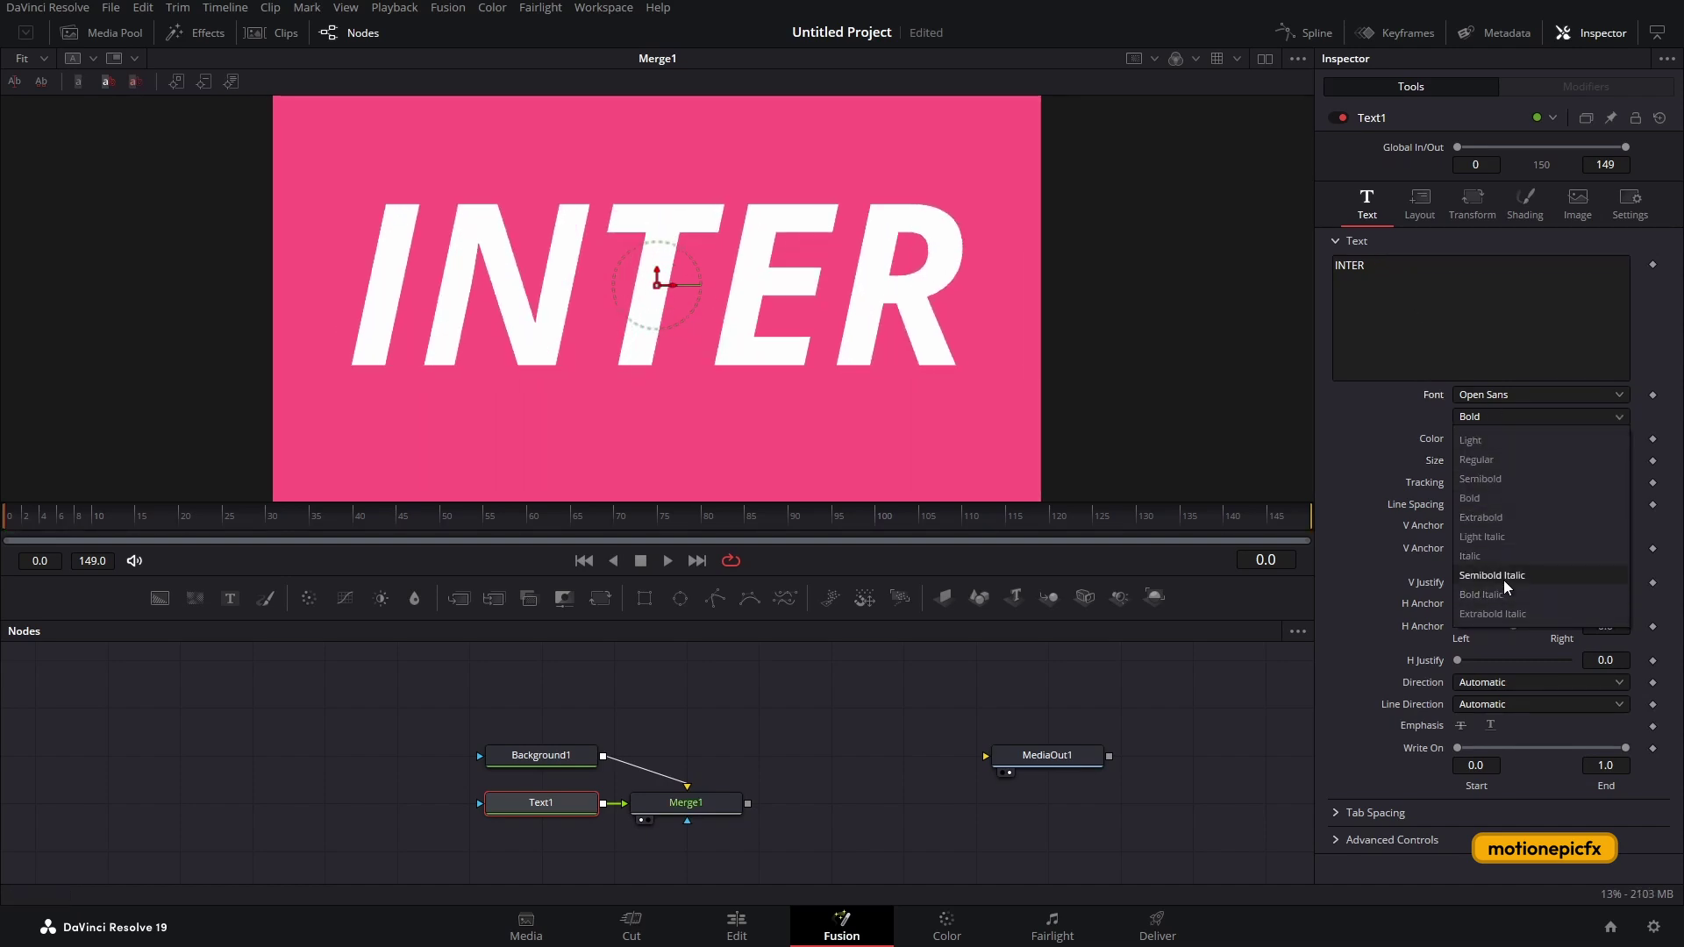
pyautogui.click(1503, 517)
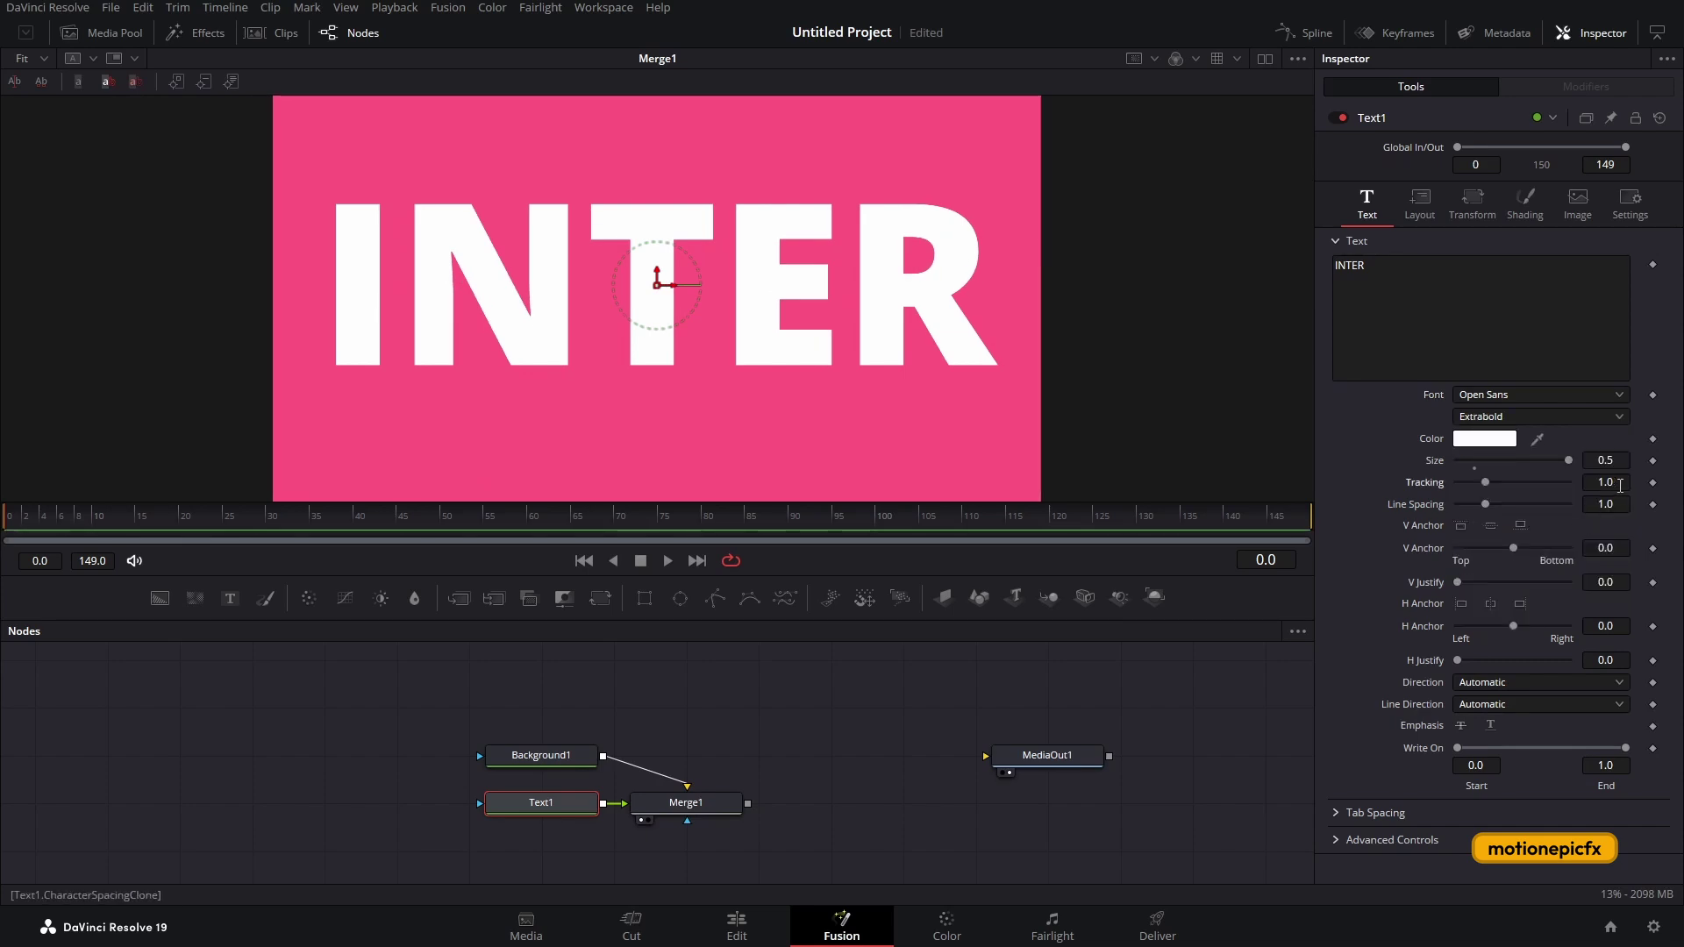
pyautogui.moveTo(1620, 485); pyautogui.dragTo(1620, 485)
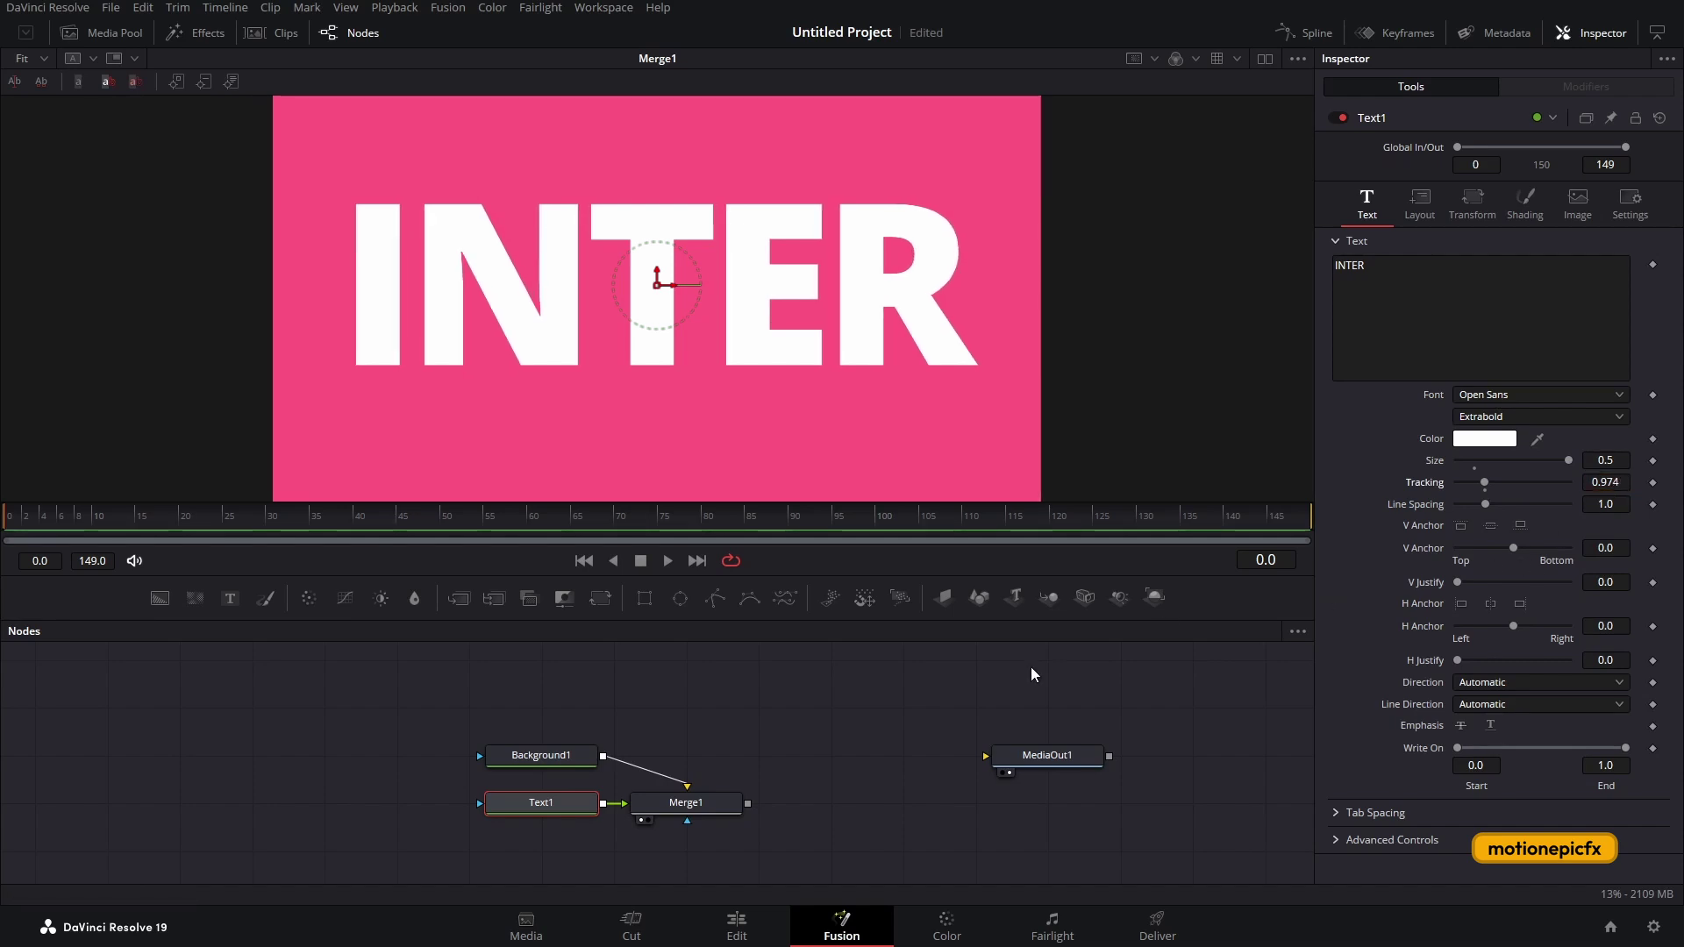
# Add a second, unconnected Text node beside the existing ones, show it in the viewer, and enter the text "Laced".
pyautogui.moveTo(666, 767); pyautogui.dragTo(635, 711)
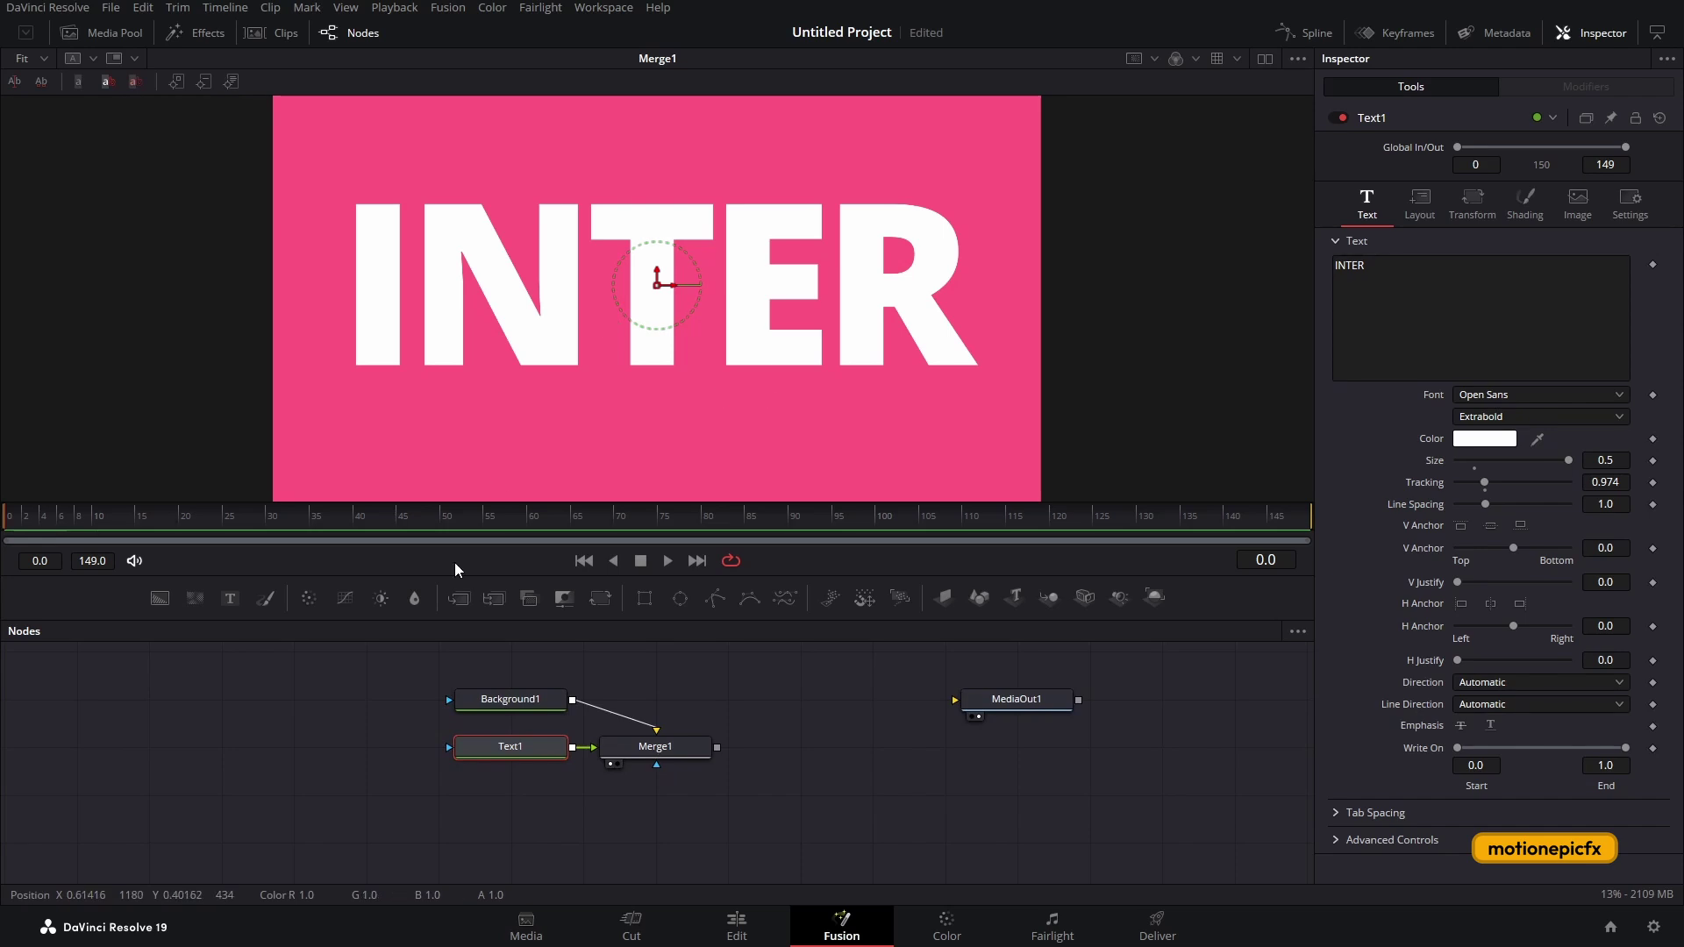
pyautogui.moveTo(239, 593); pyautogui.dragTo(265, 801)
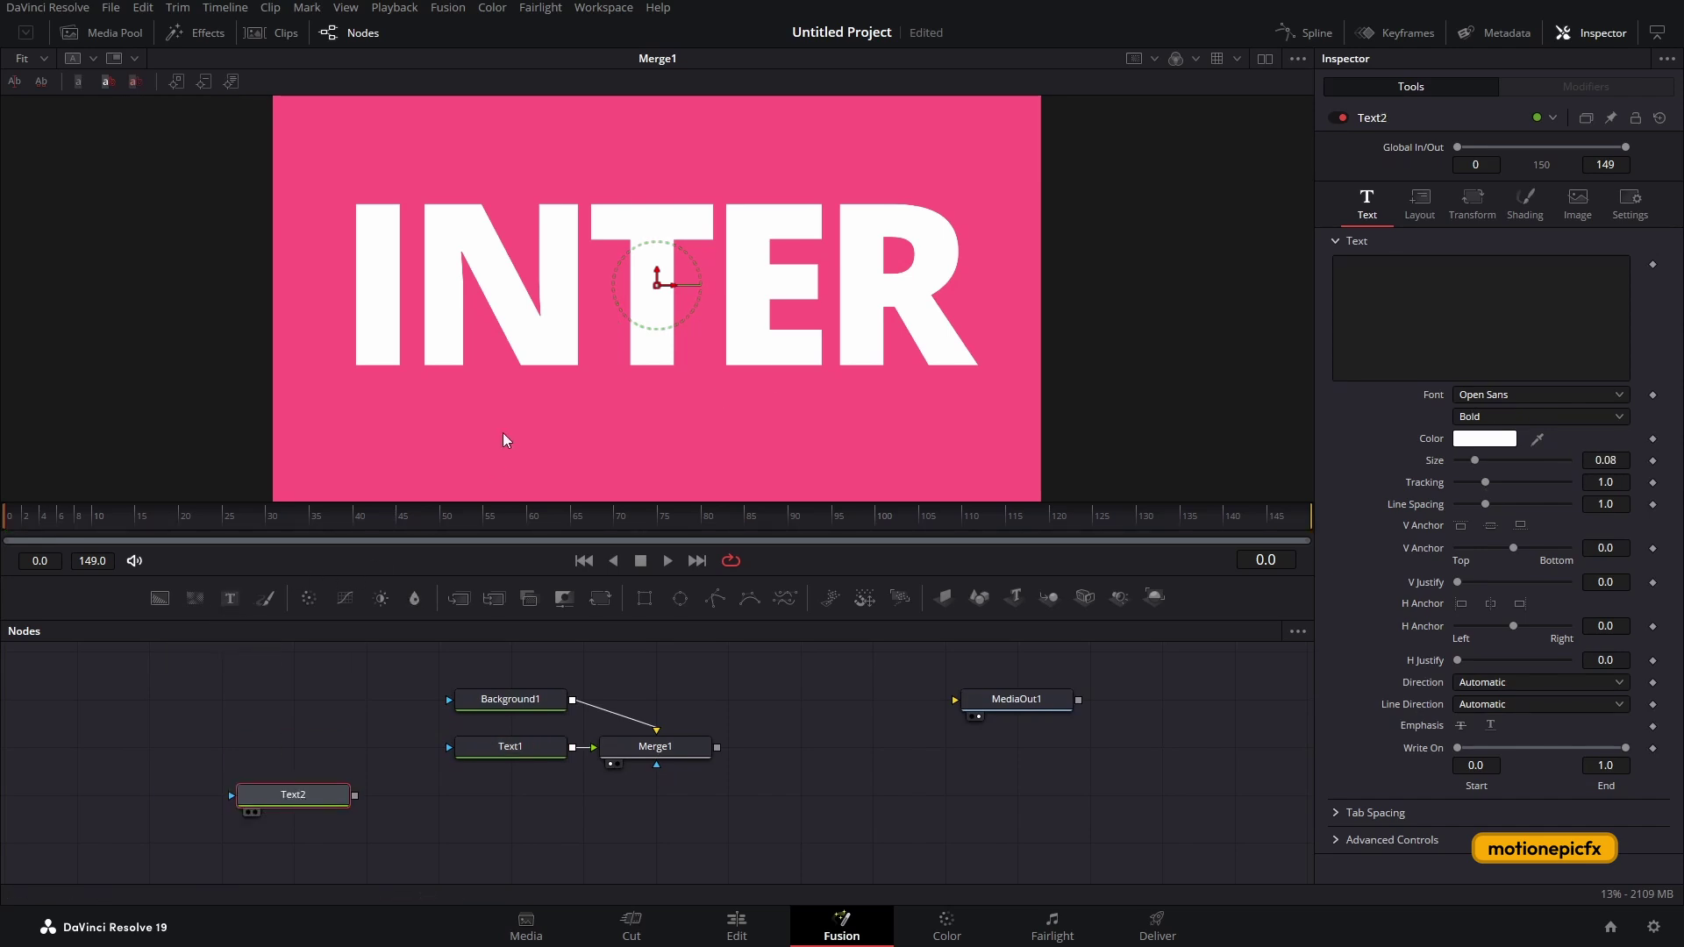
pyautogui.press('1')
pyautogui.click(1378, 313)
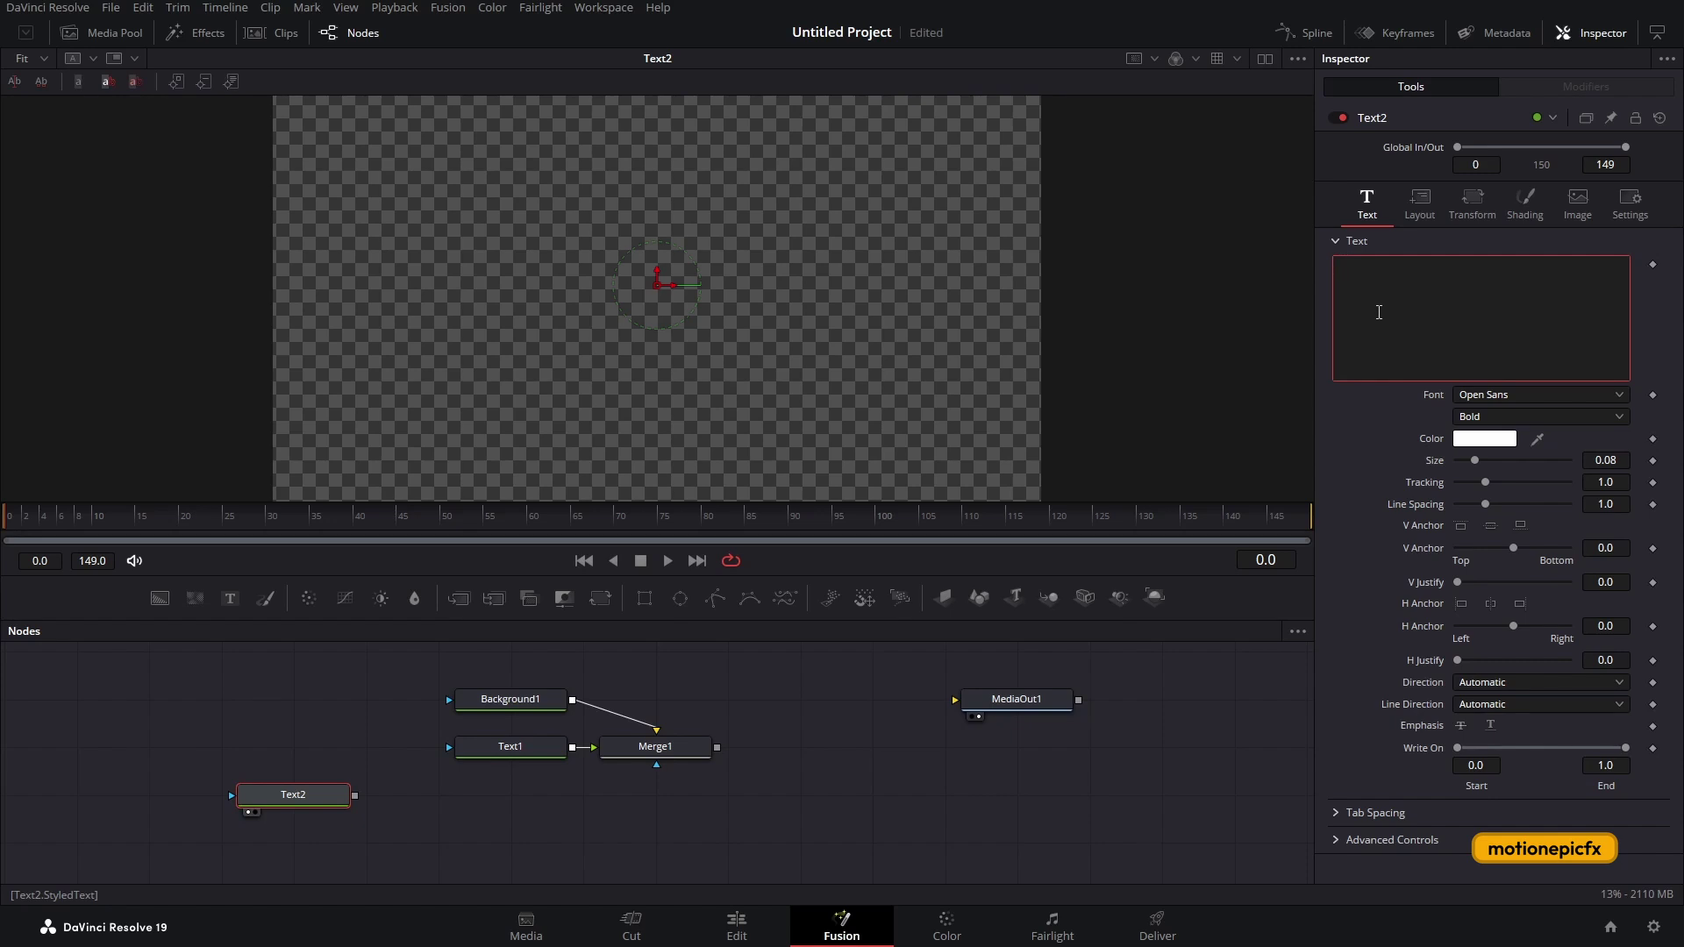
pyautogui.write('Laced')
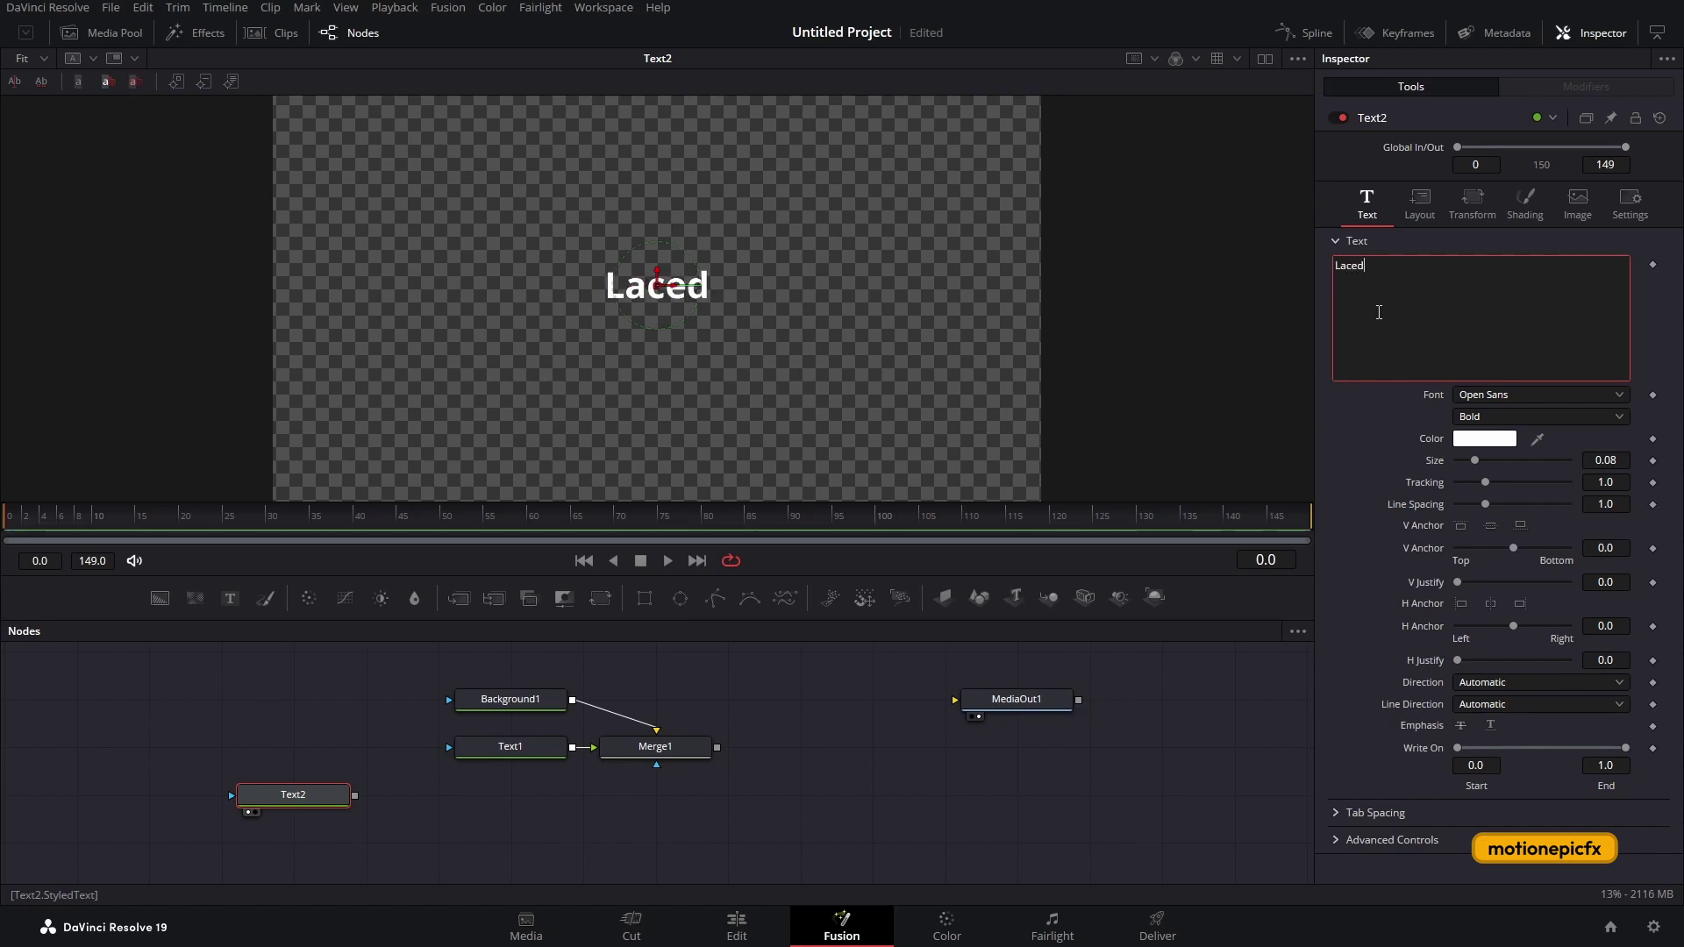
# Set the Laced text's font to Meow Script and its size to 0.5.
pyautogui.click(1512, 394)
pyautogui.scroll(5, 1491, 568)
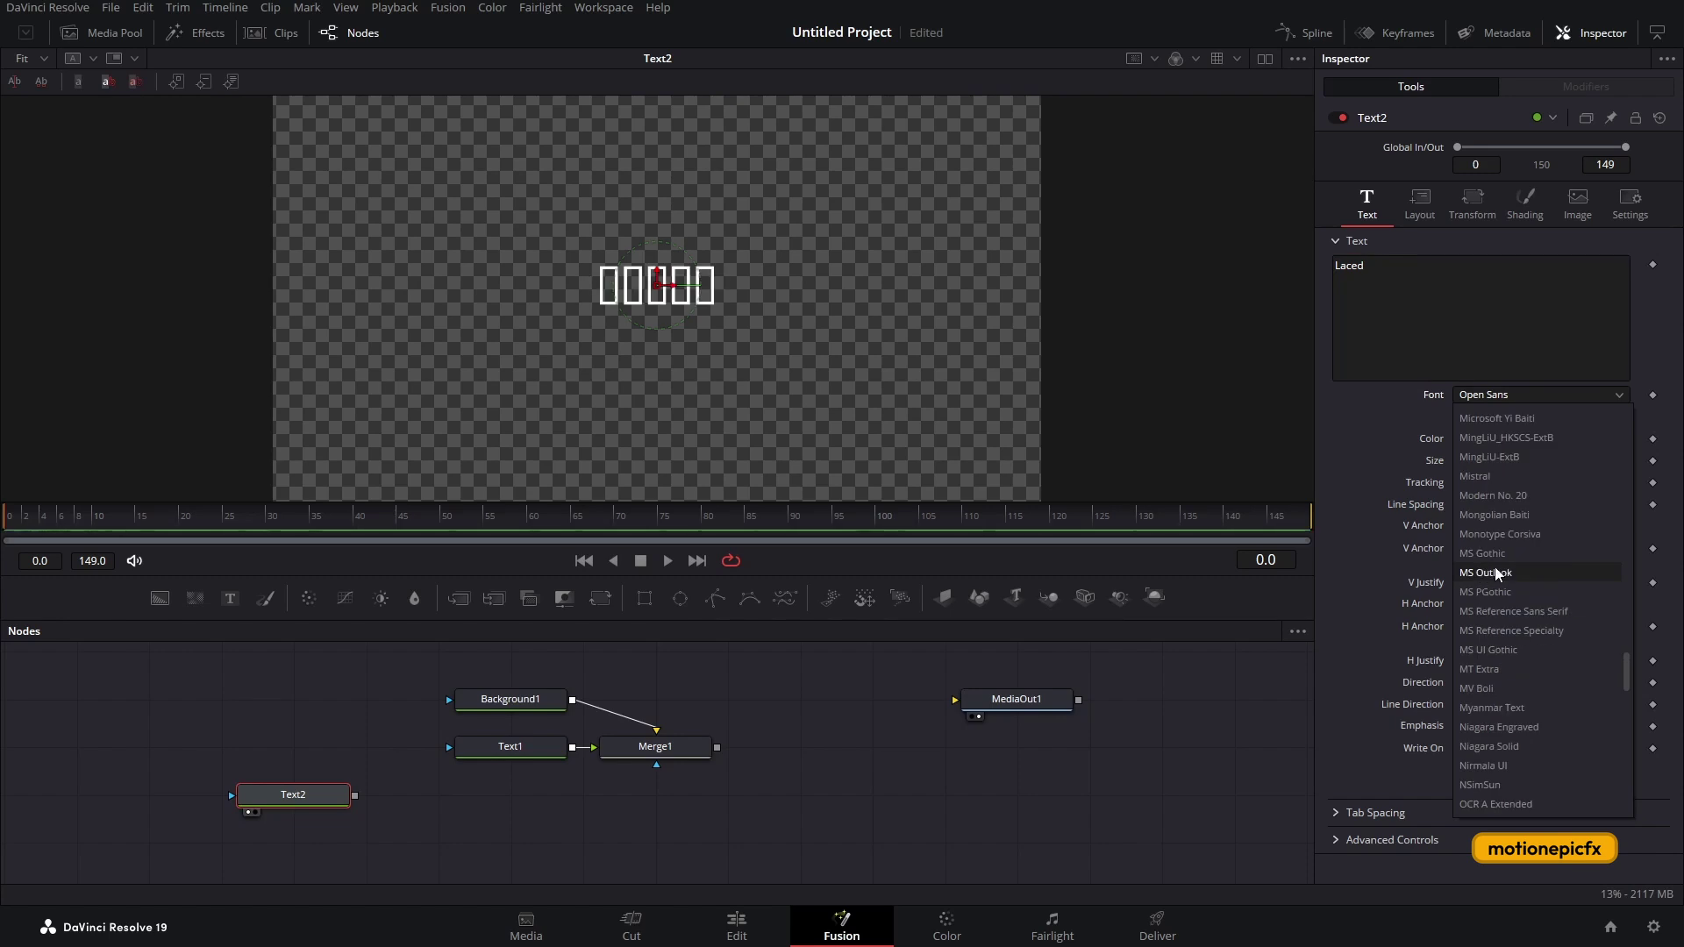
pyautogui.scroll(2, 1541, 571)
pyautogui.click(1542, 571)
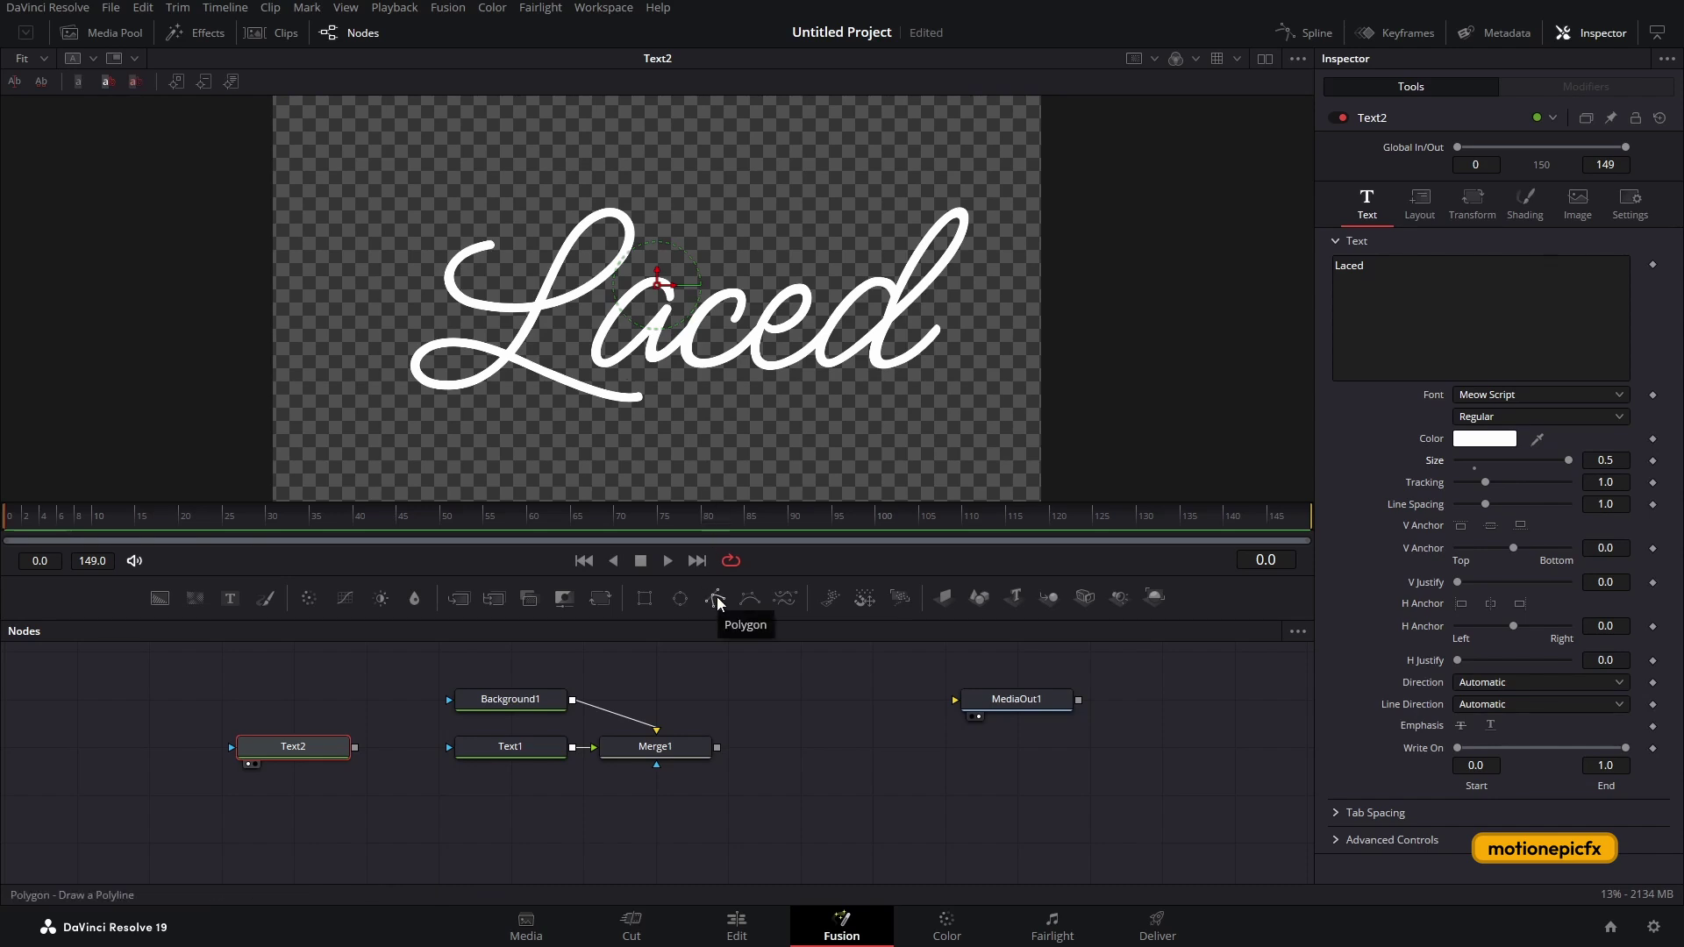
# Add a separate Polygon node above Text2 without connecting it.
pyautogui.moveTo(718, 596); pyautogui.dragTo(307, 693)
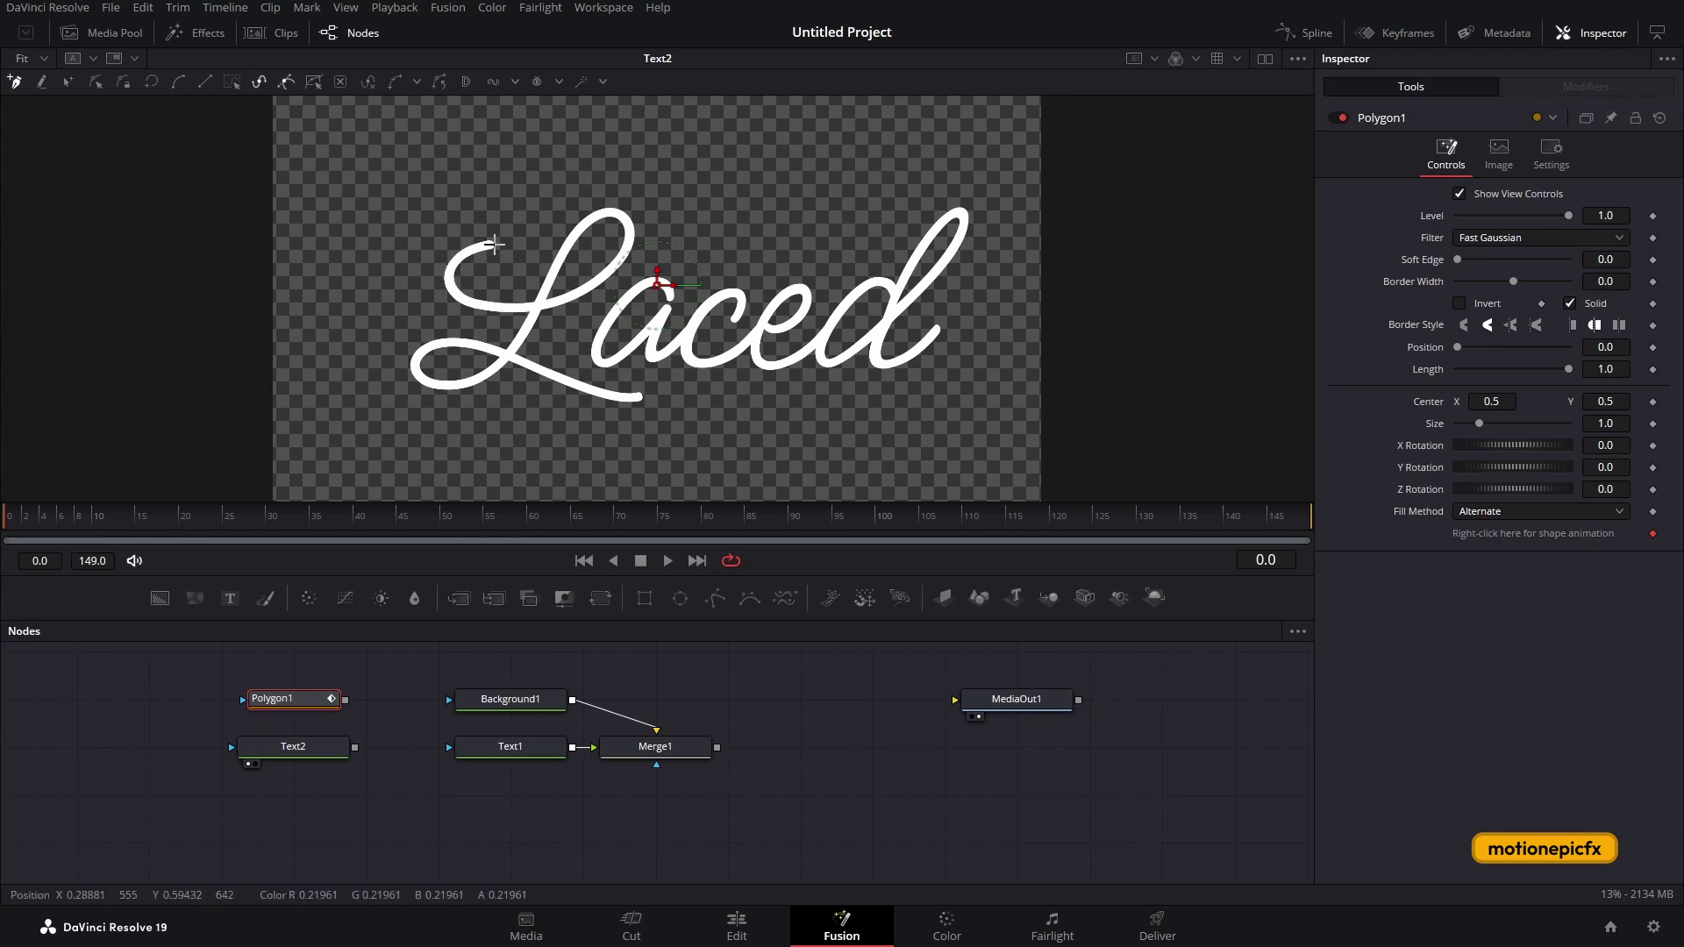
# Trace the opening curve of the letter L with two smooth polygon points, adjusting the first point's handle to follow the stroke.
pyautogui.moveTo(495, 244); pyautogui.dragTo(571, 243)
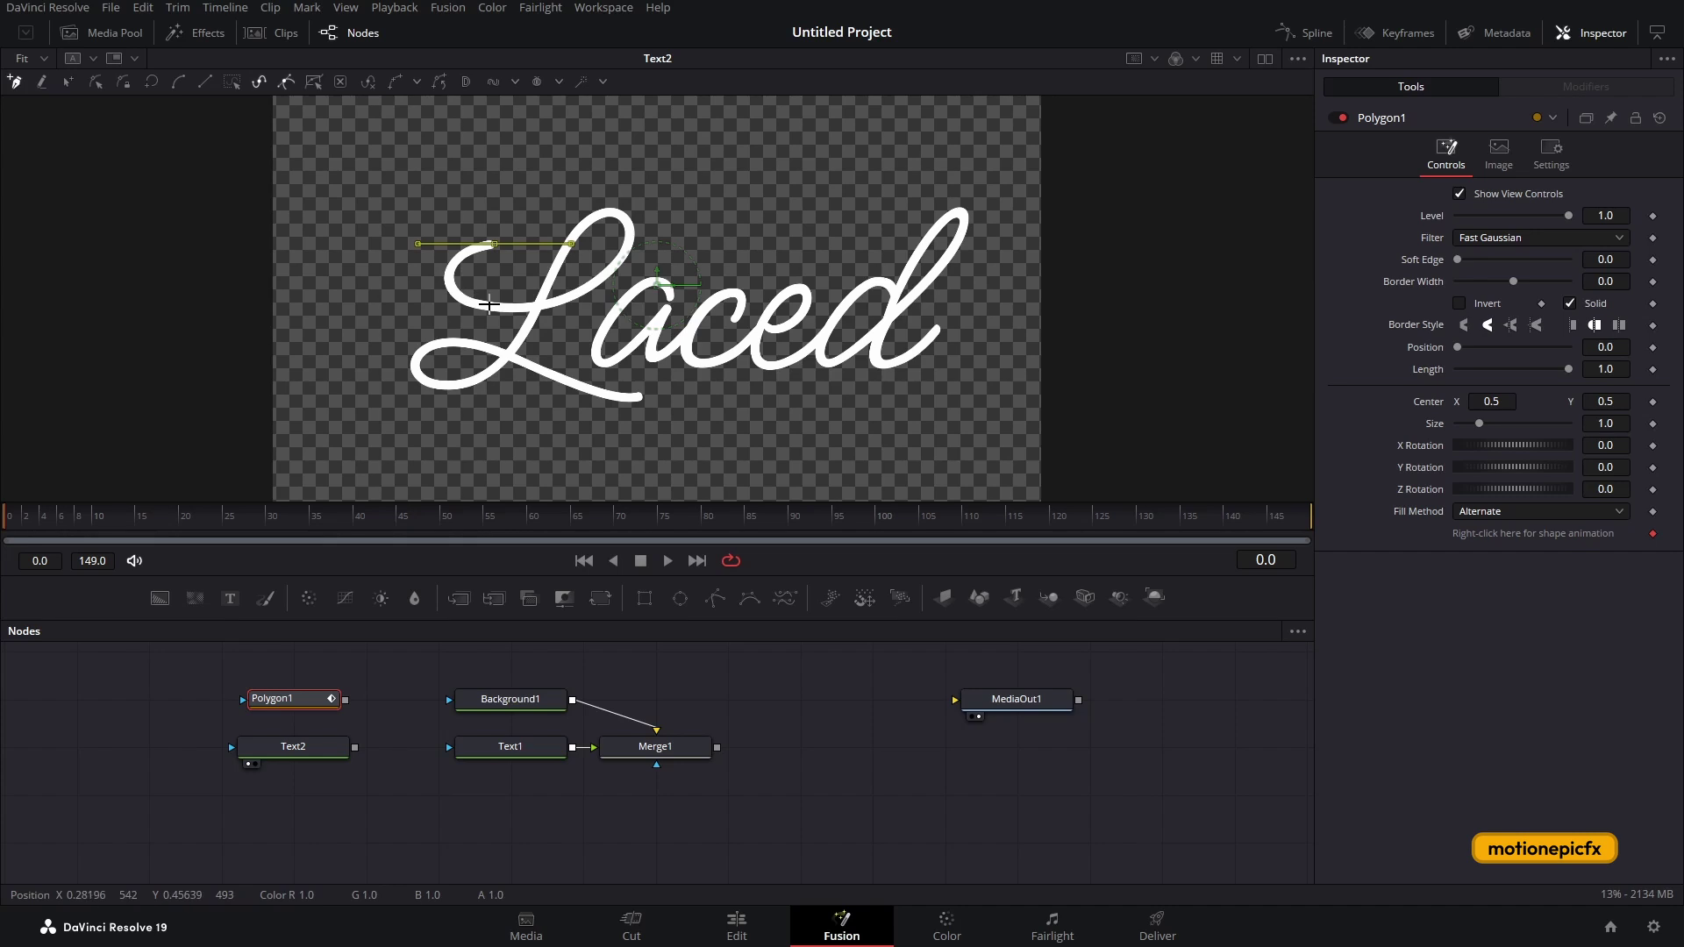
pyautogui.moveTo(488, 305); pyautogui.dragTo(573, 320)
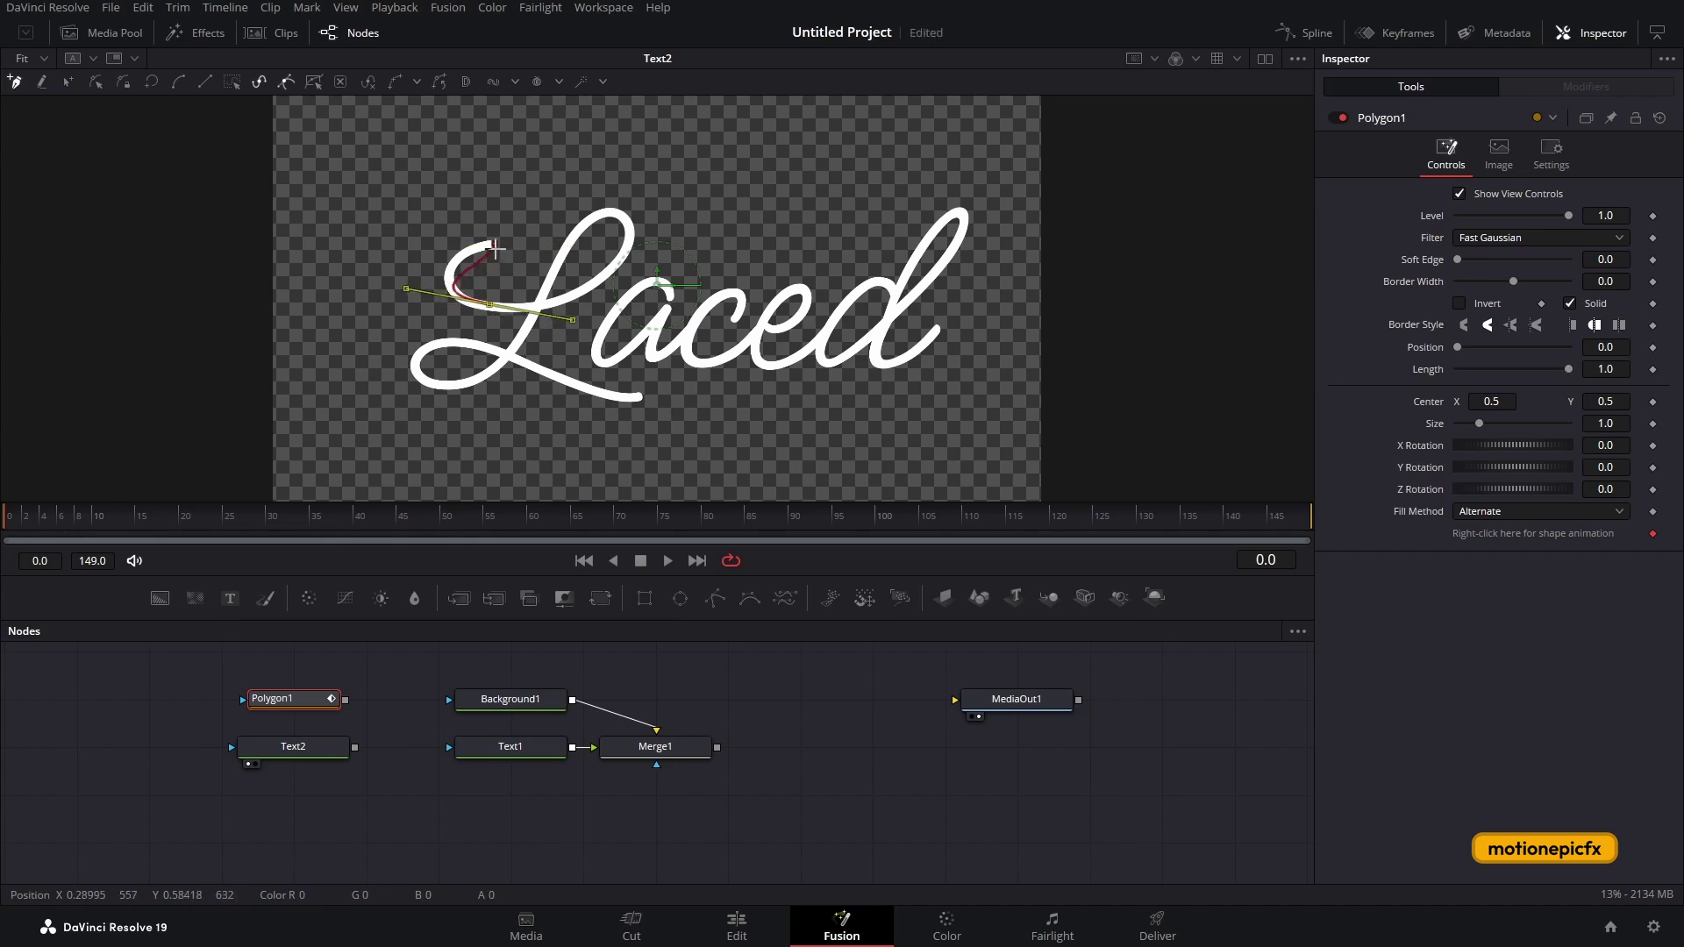
pyautogui.moveTo(496, 247)
pyautogui.mouseDown()
pyautogui.moveTo(493, 280)
pyautogui.moveTo(495, 265)
pyautogui.mouseUp()
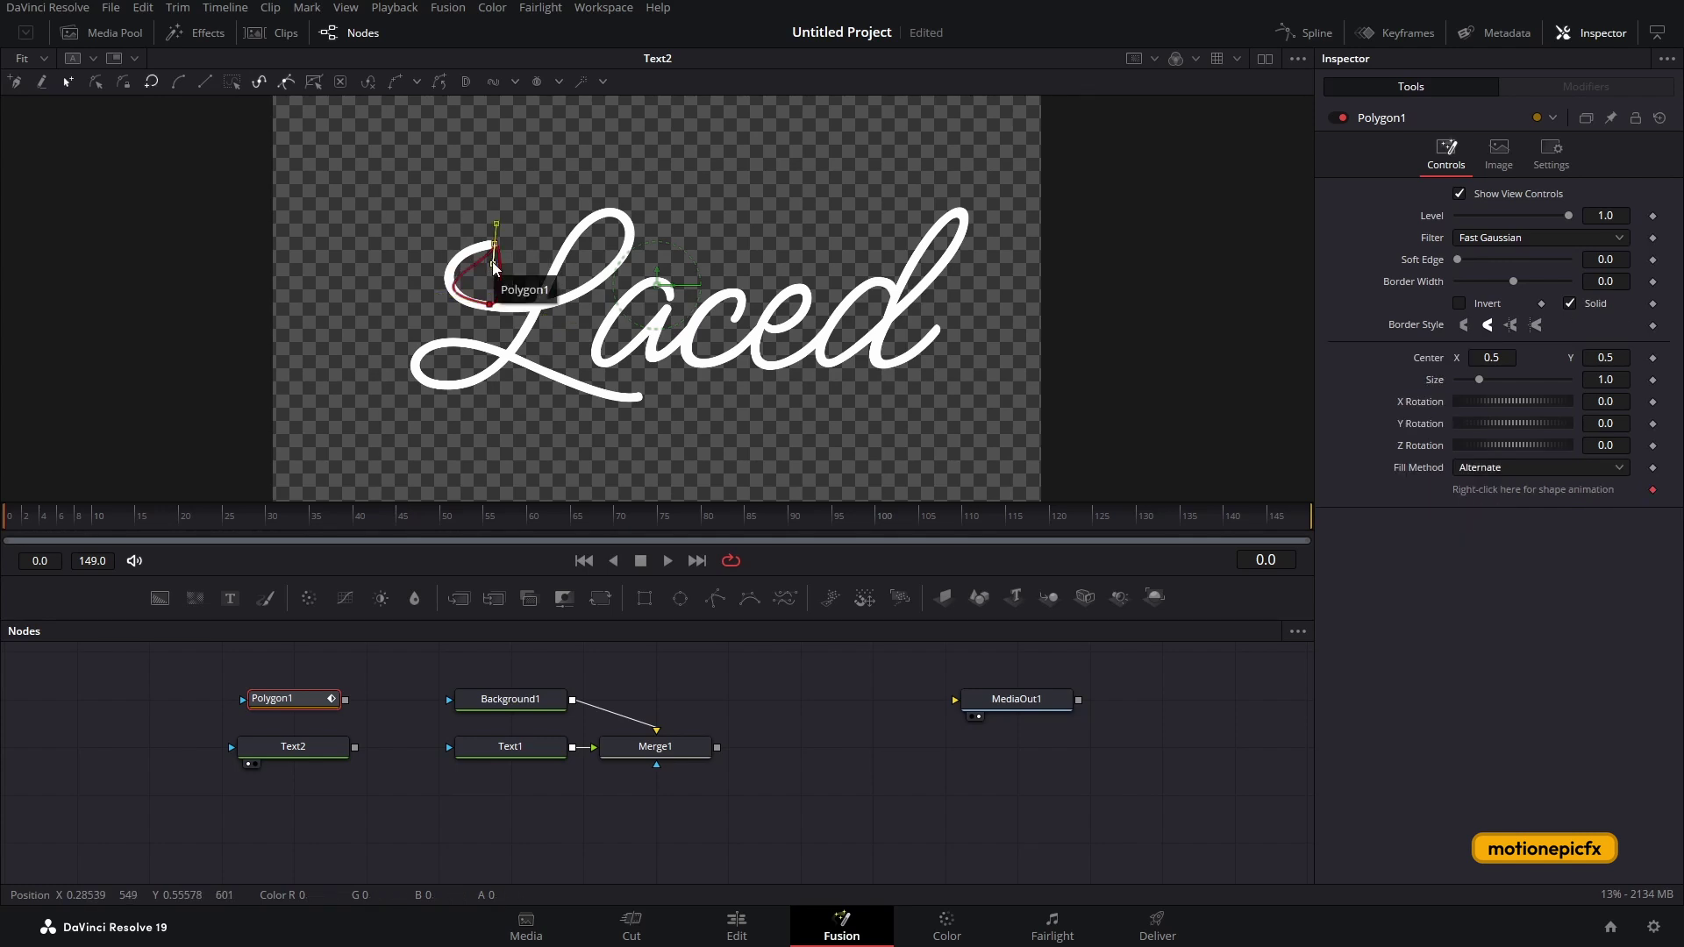
pyautogui.hotkey('ctrl', 'z')
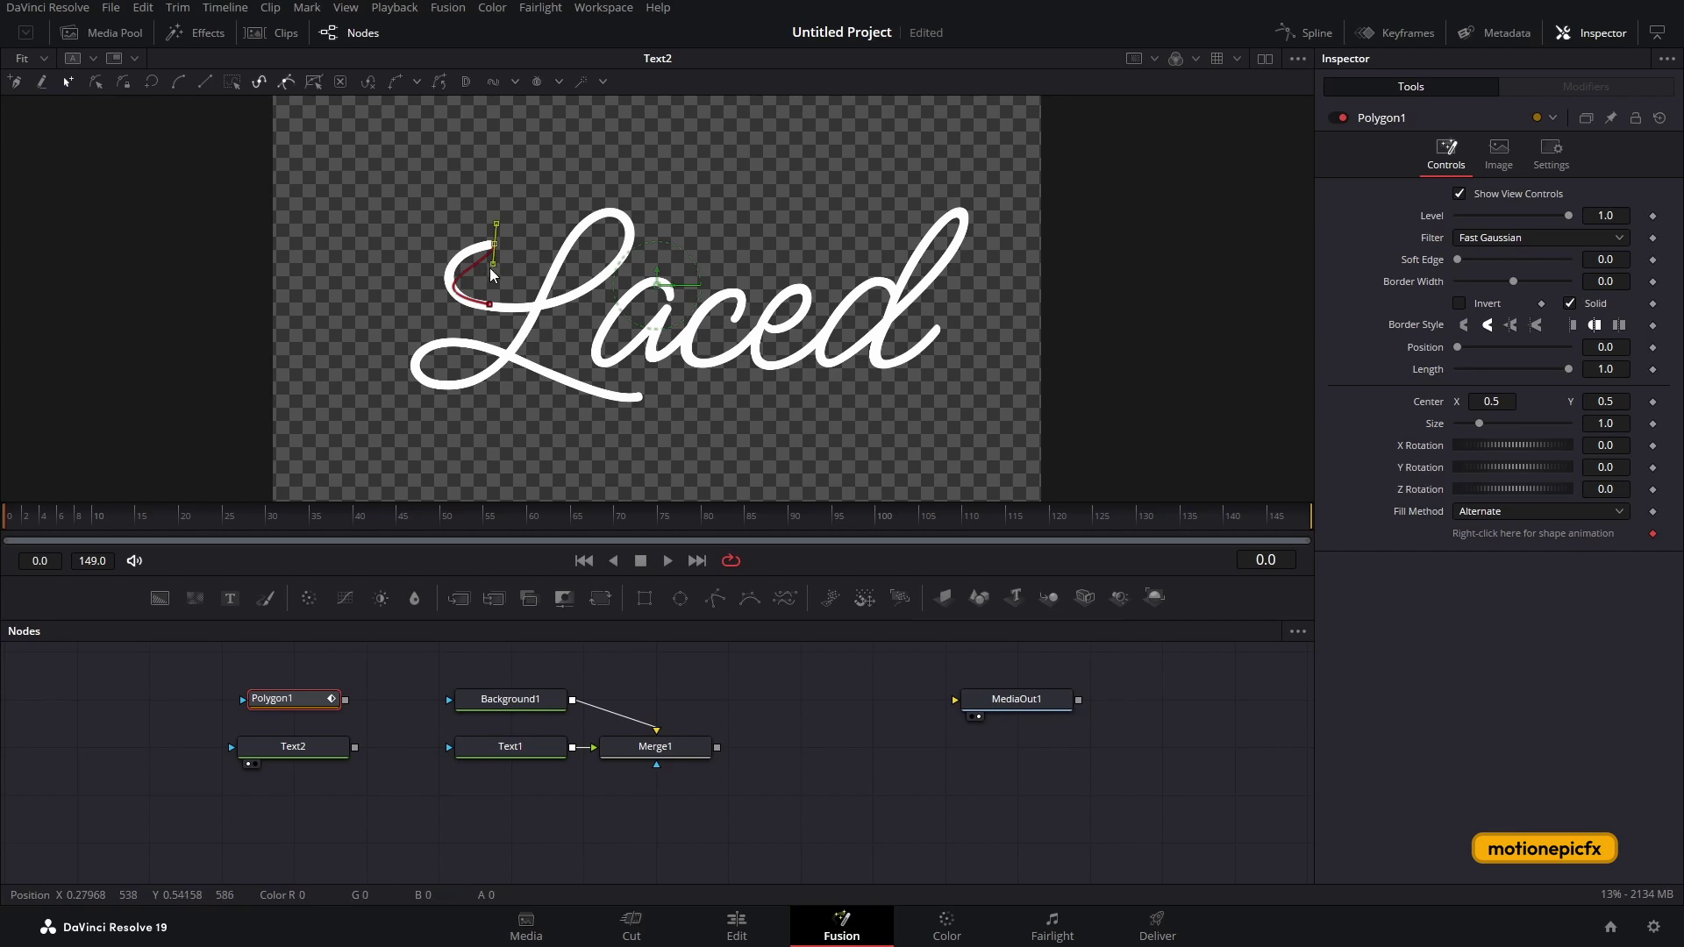
pyautogui.moveTo(495, 267); pyautogui.dragTo(473, 249)
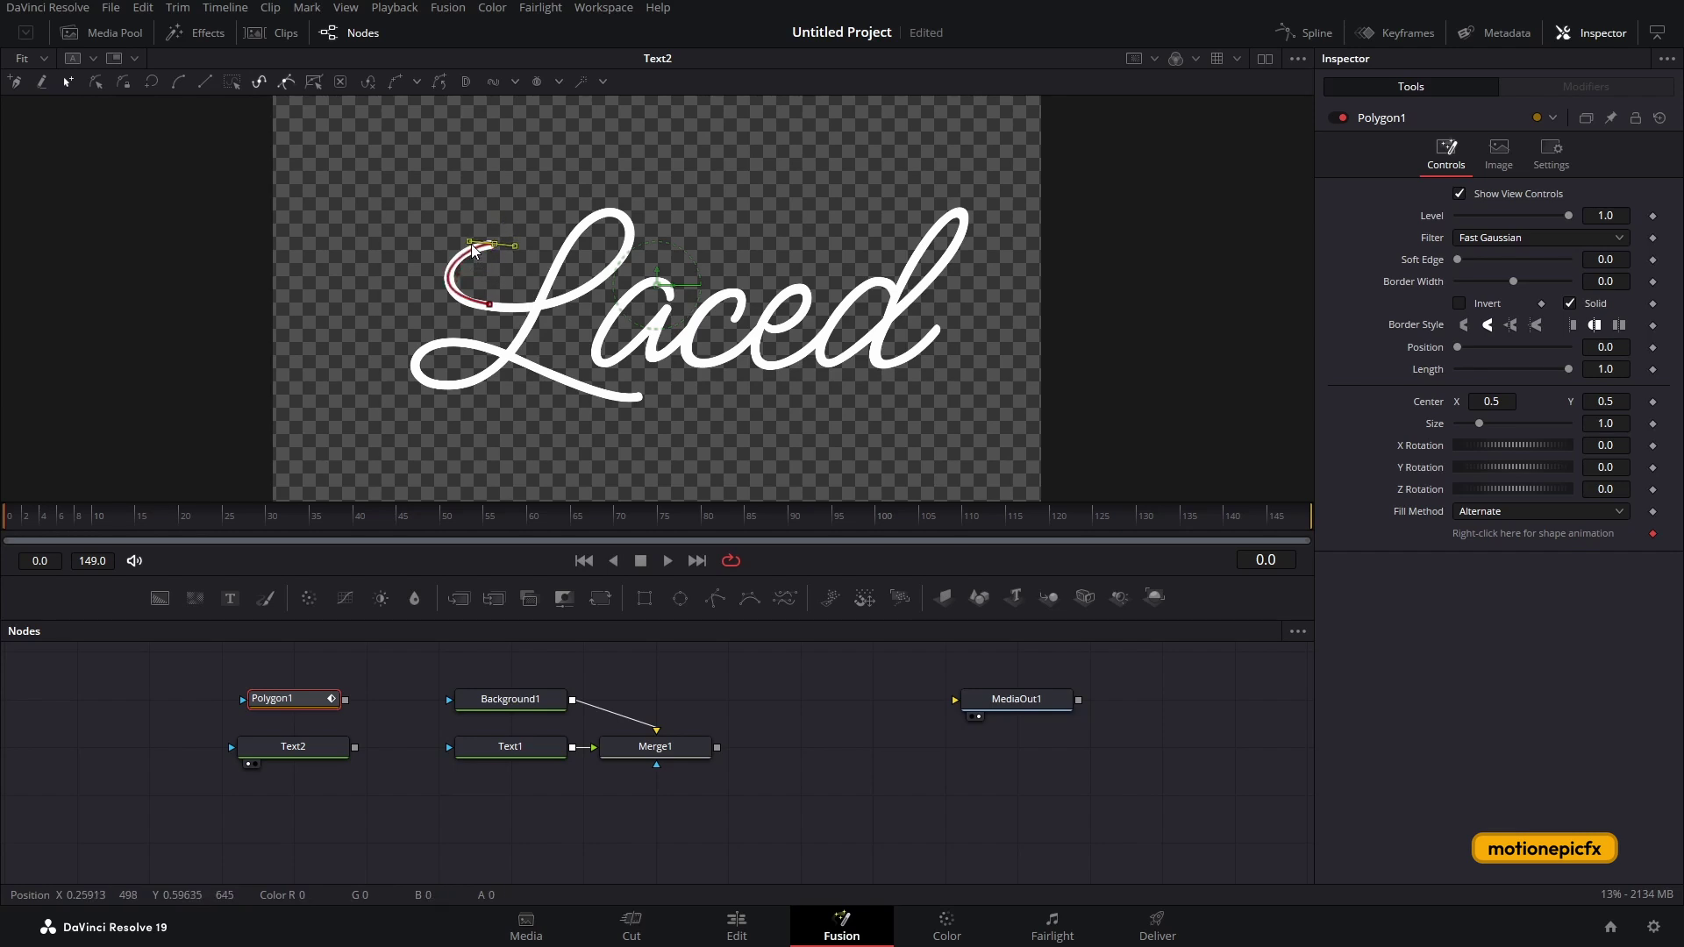
pyautogui.click(489, 304)
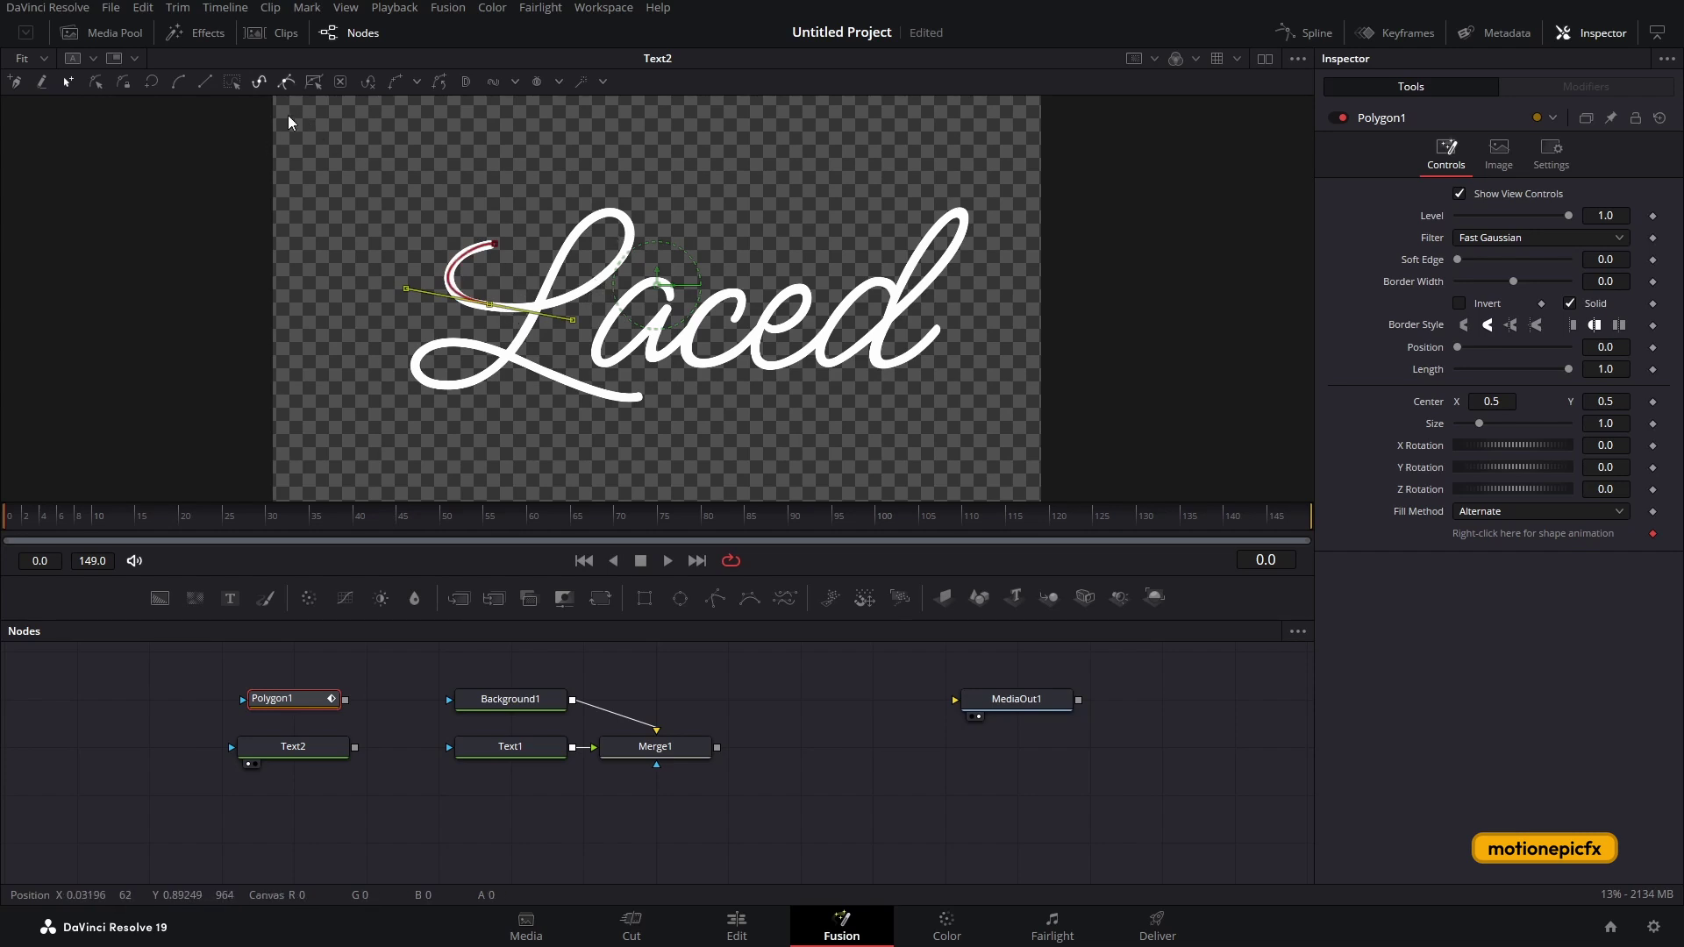
# Try continuing the polygon path around the upper loop of the L and down its stem, and reset the Polygon node.
pyautogui.click(19, 84)
pyautogui.moveTo(624, 213)
pyautogui.mouseDown()
pyautogui.moveTo(637, 125)
pyautogui.moveTo(588, 142)
pyautogui.mouseUp()
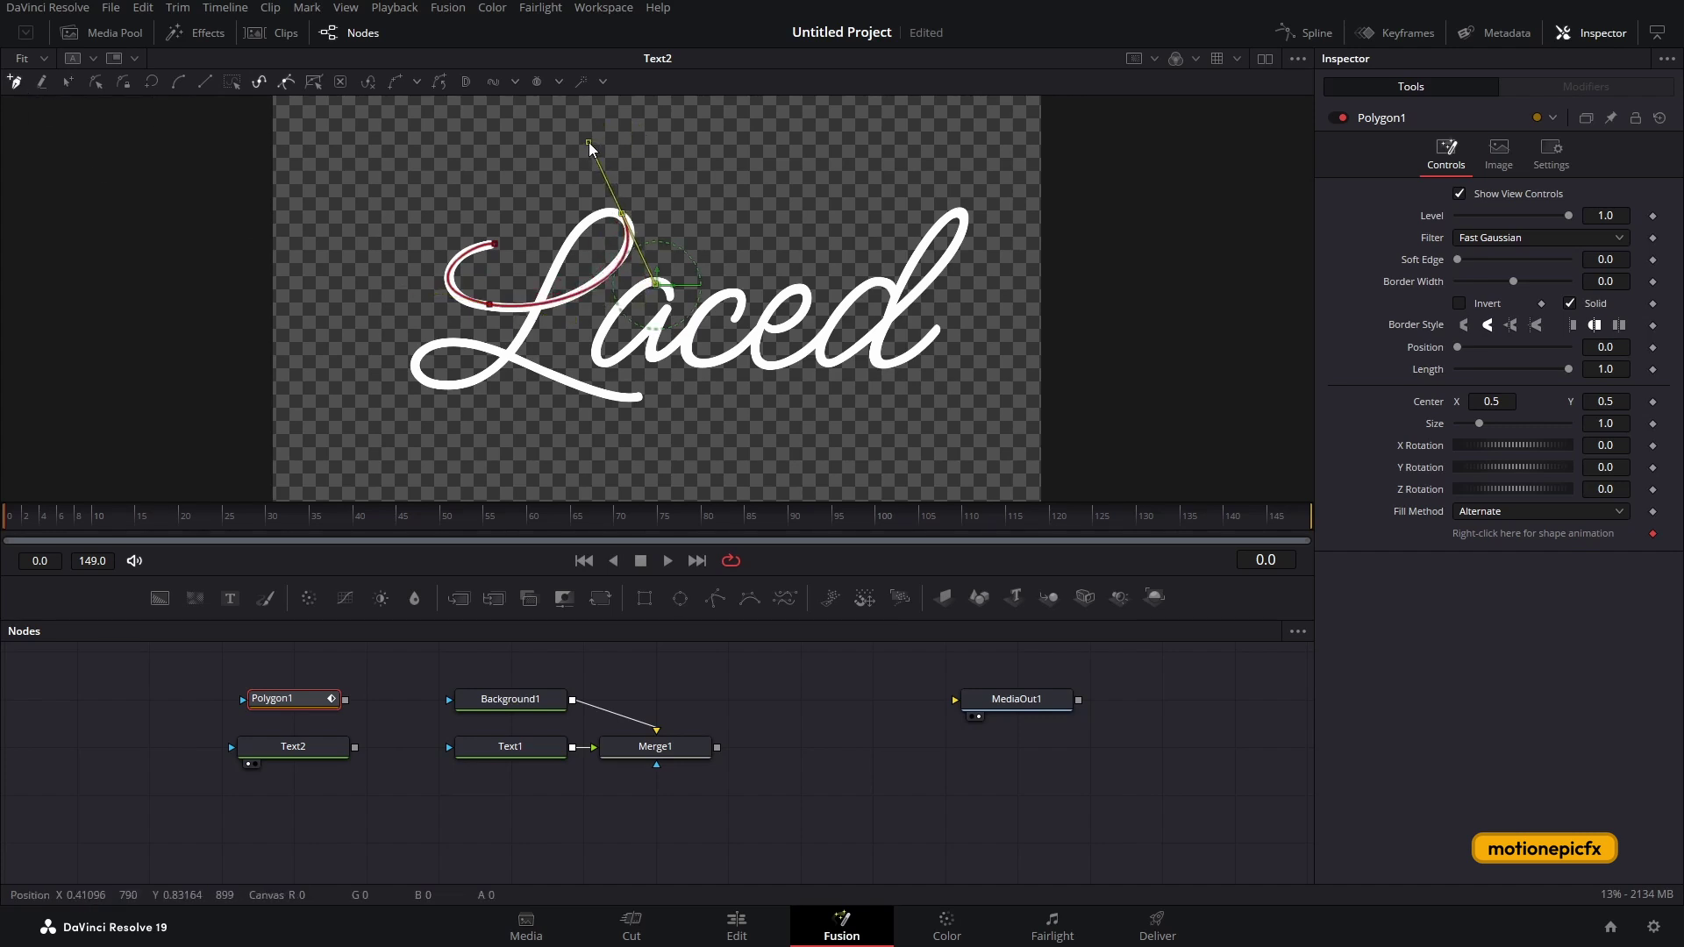
pyautogui.click(551, 275)
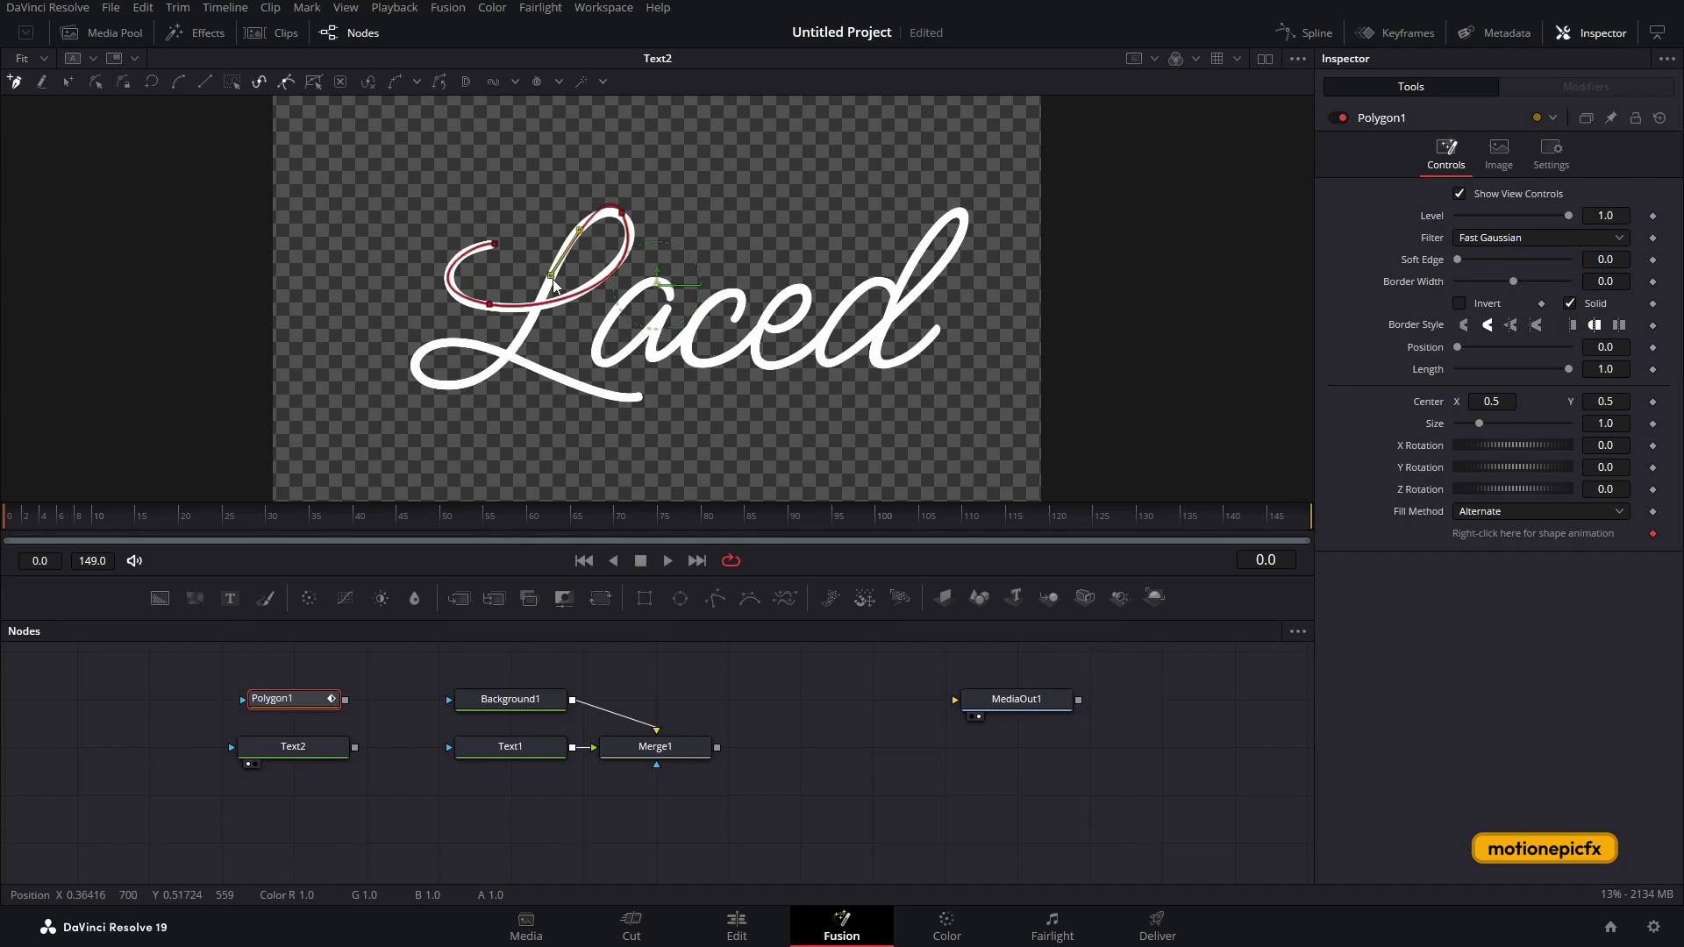
pyautogui.click(504, 356)
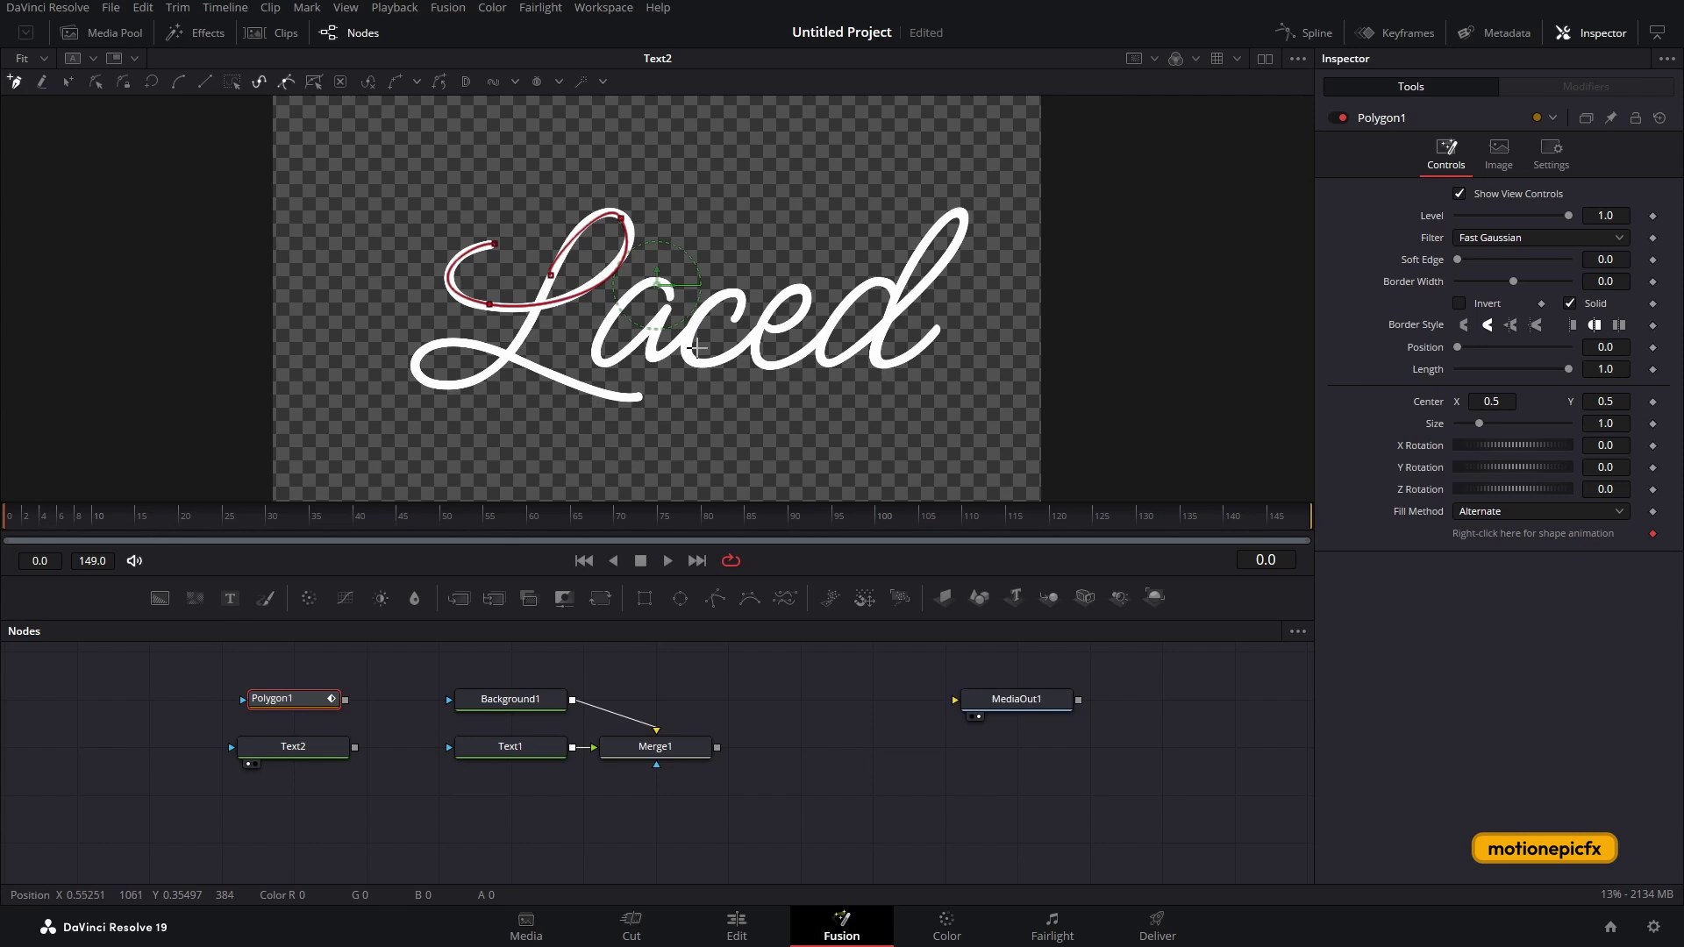
pyautogui.click(1660, 119)
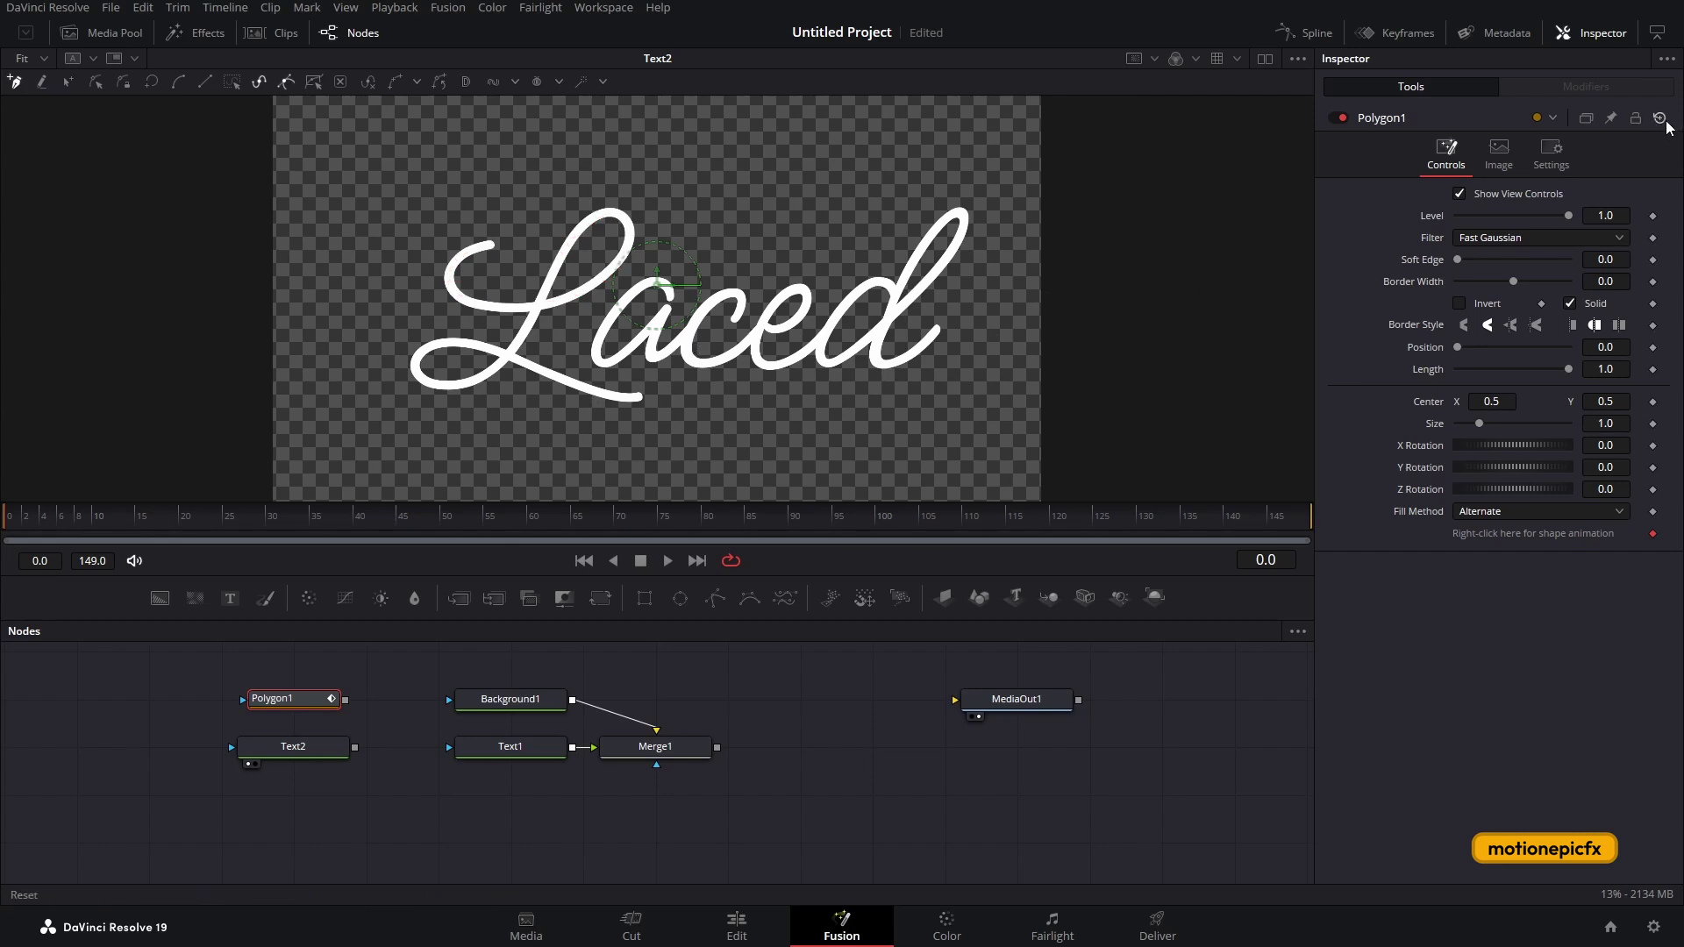
# View Polygon1 on its own and draw an open five-point zigzag path spanning the frame's width.
pyautogui.press('1')
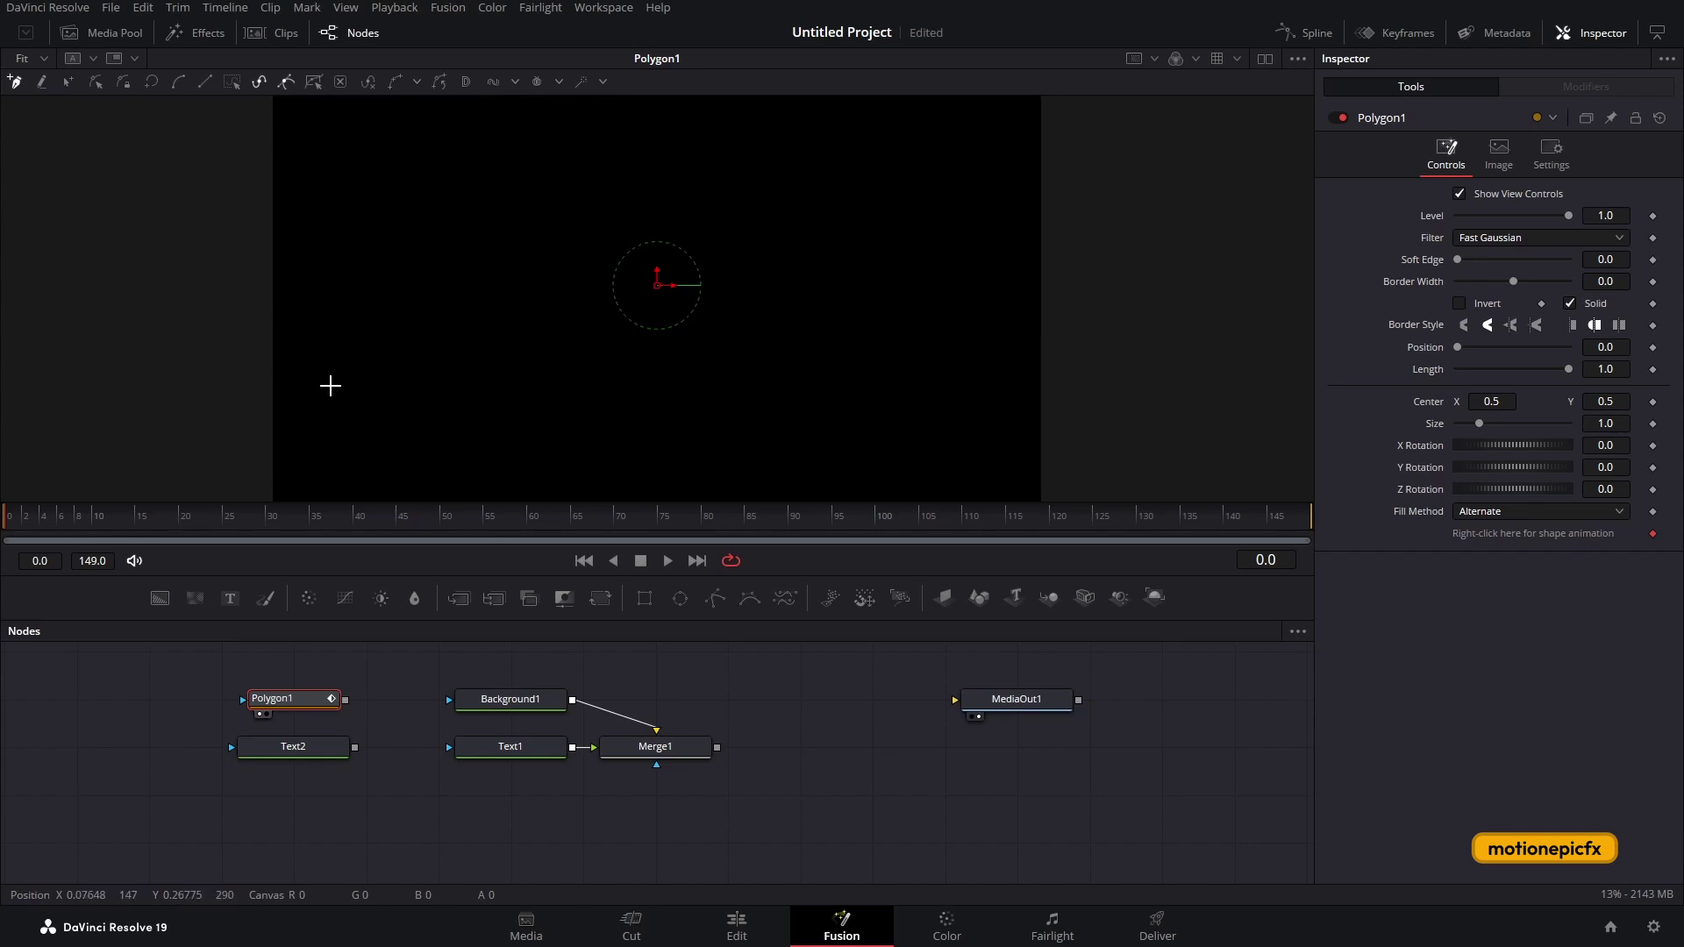
pyautogui.moveTo(329, 386); pyautogui.dragTo(405, 386)
pyautogui.click(518, 231)
pyautogui.moveTo(642, 327); pyautogui.dragTo(701, 376)
pyautogui.click(897, 214)
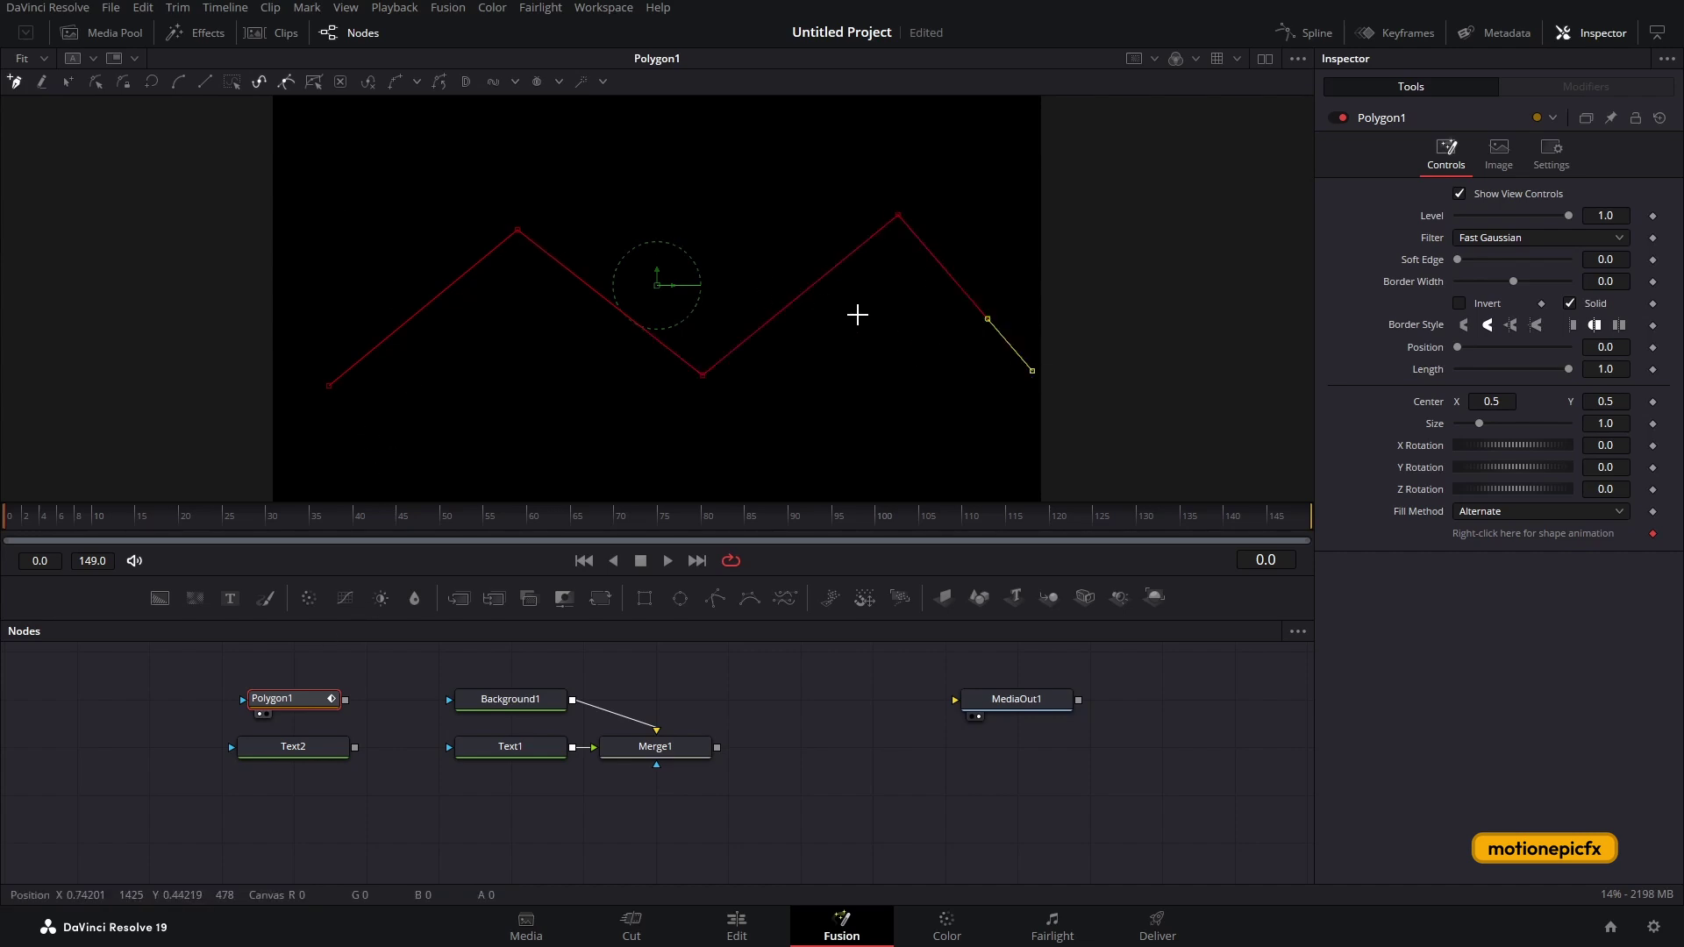
# Smooth all the zigzag's points into a wave and shift the whole path slightly up and to the left.
pyautogui.click(233, 82)
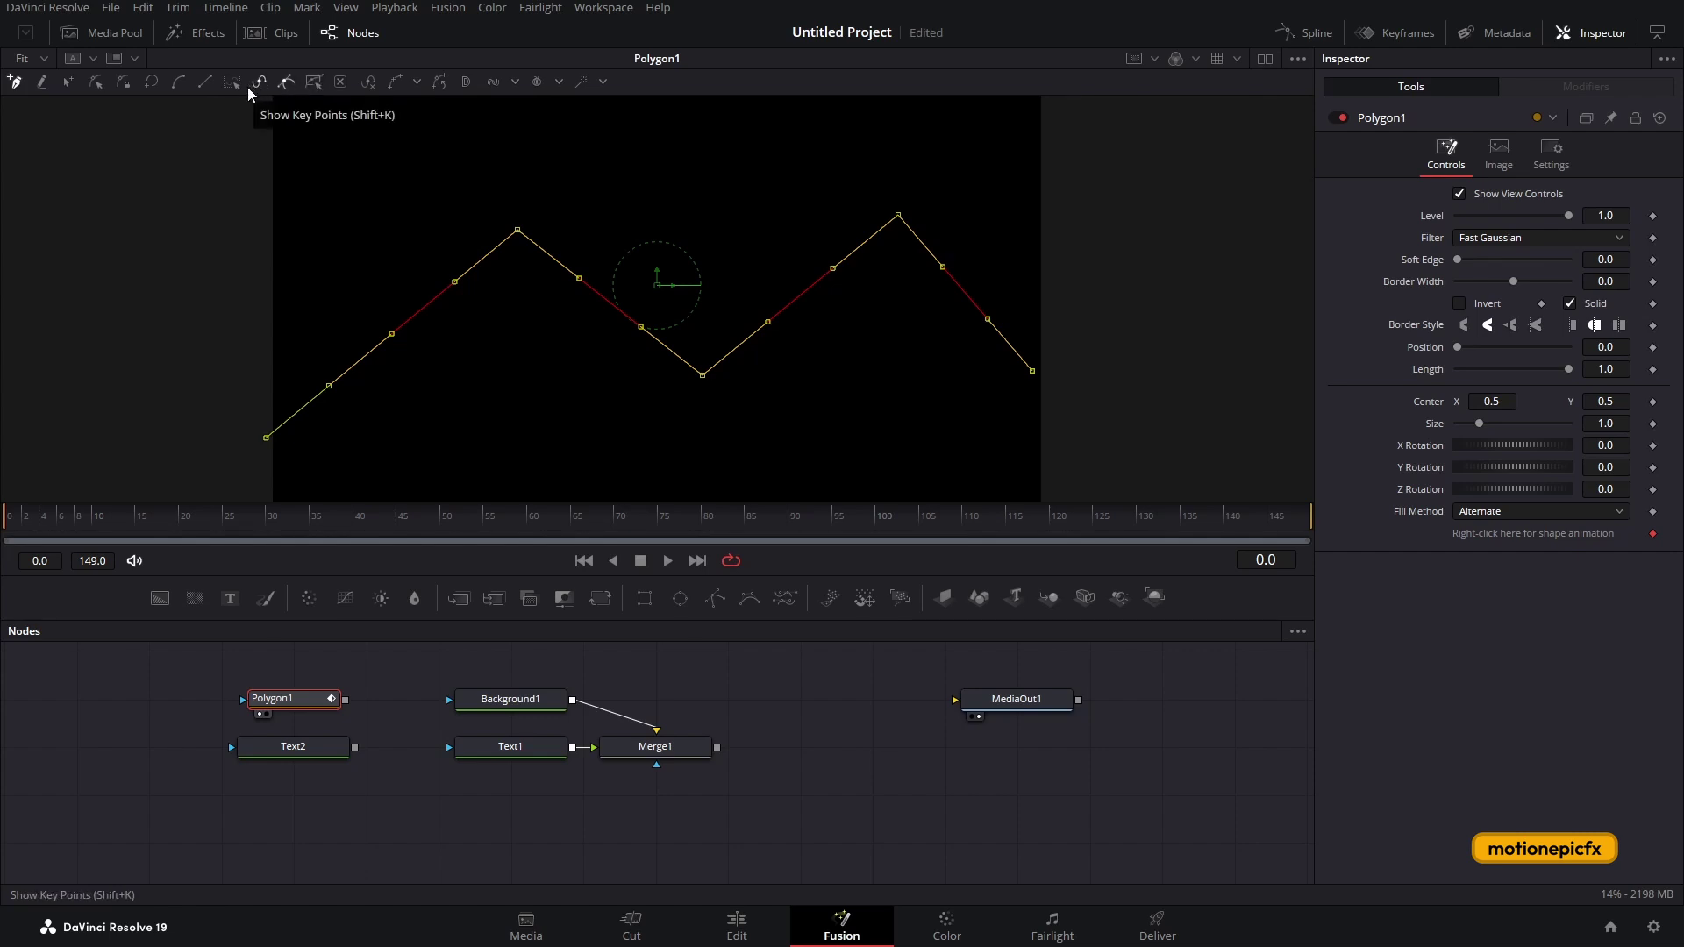
pyautogui.click(181, 79)
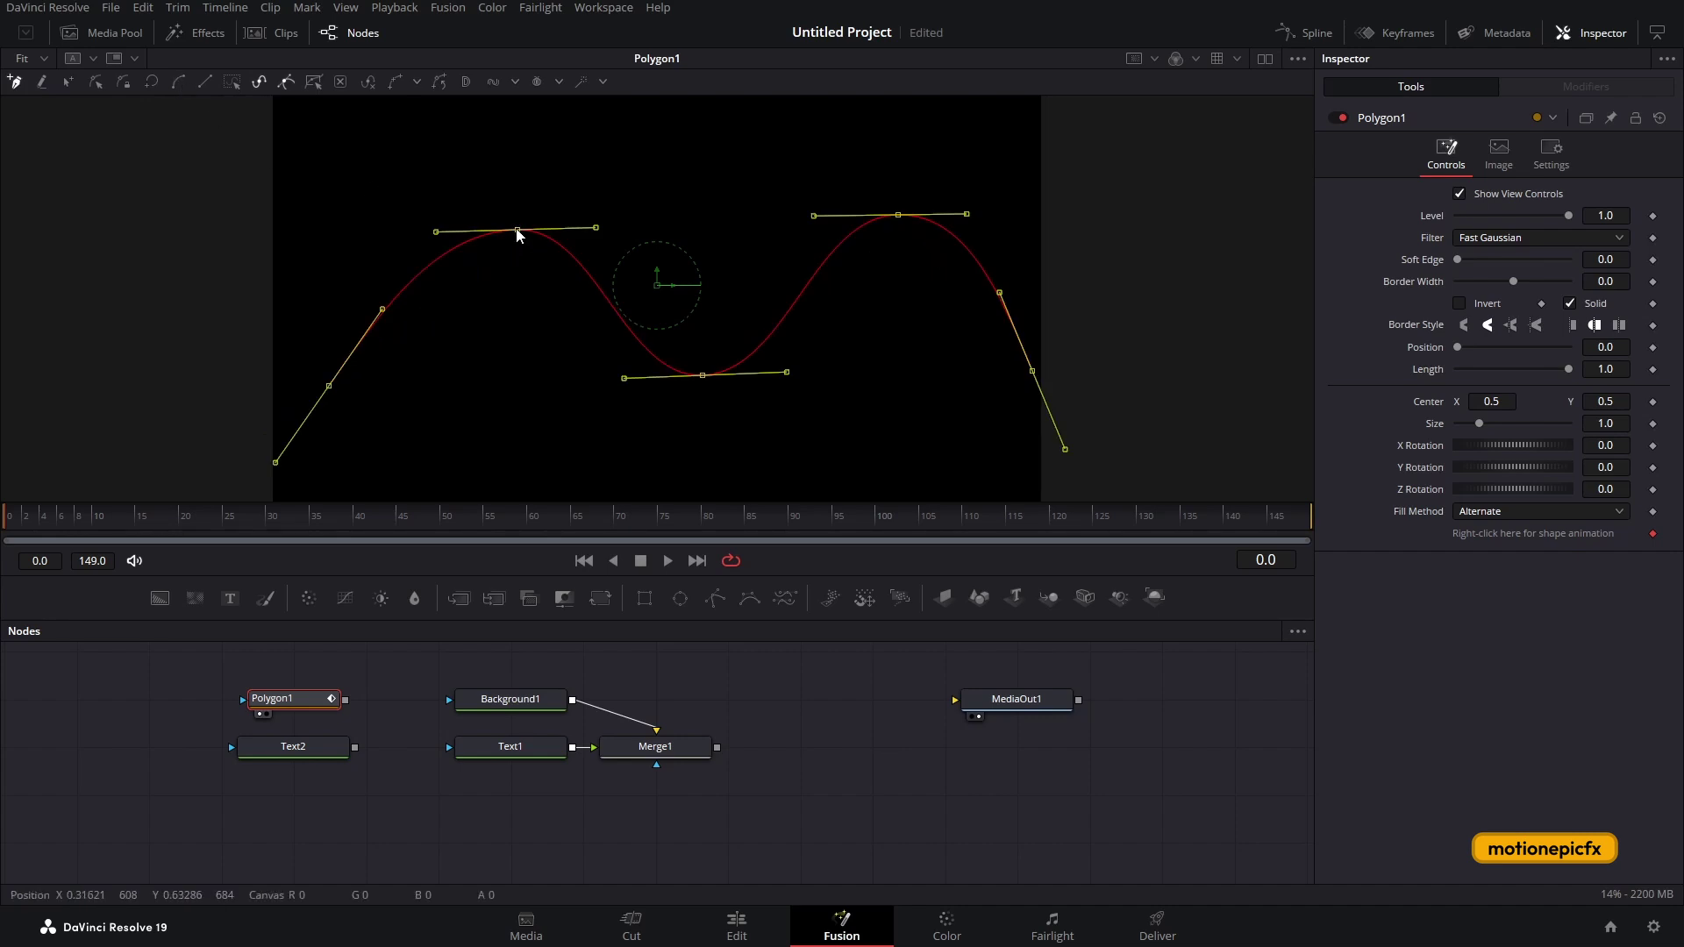
pyautogui.moveTo(519, 232); pyautogui.dragTo(481, 224)
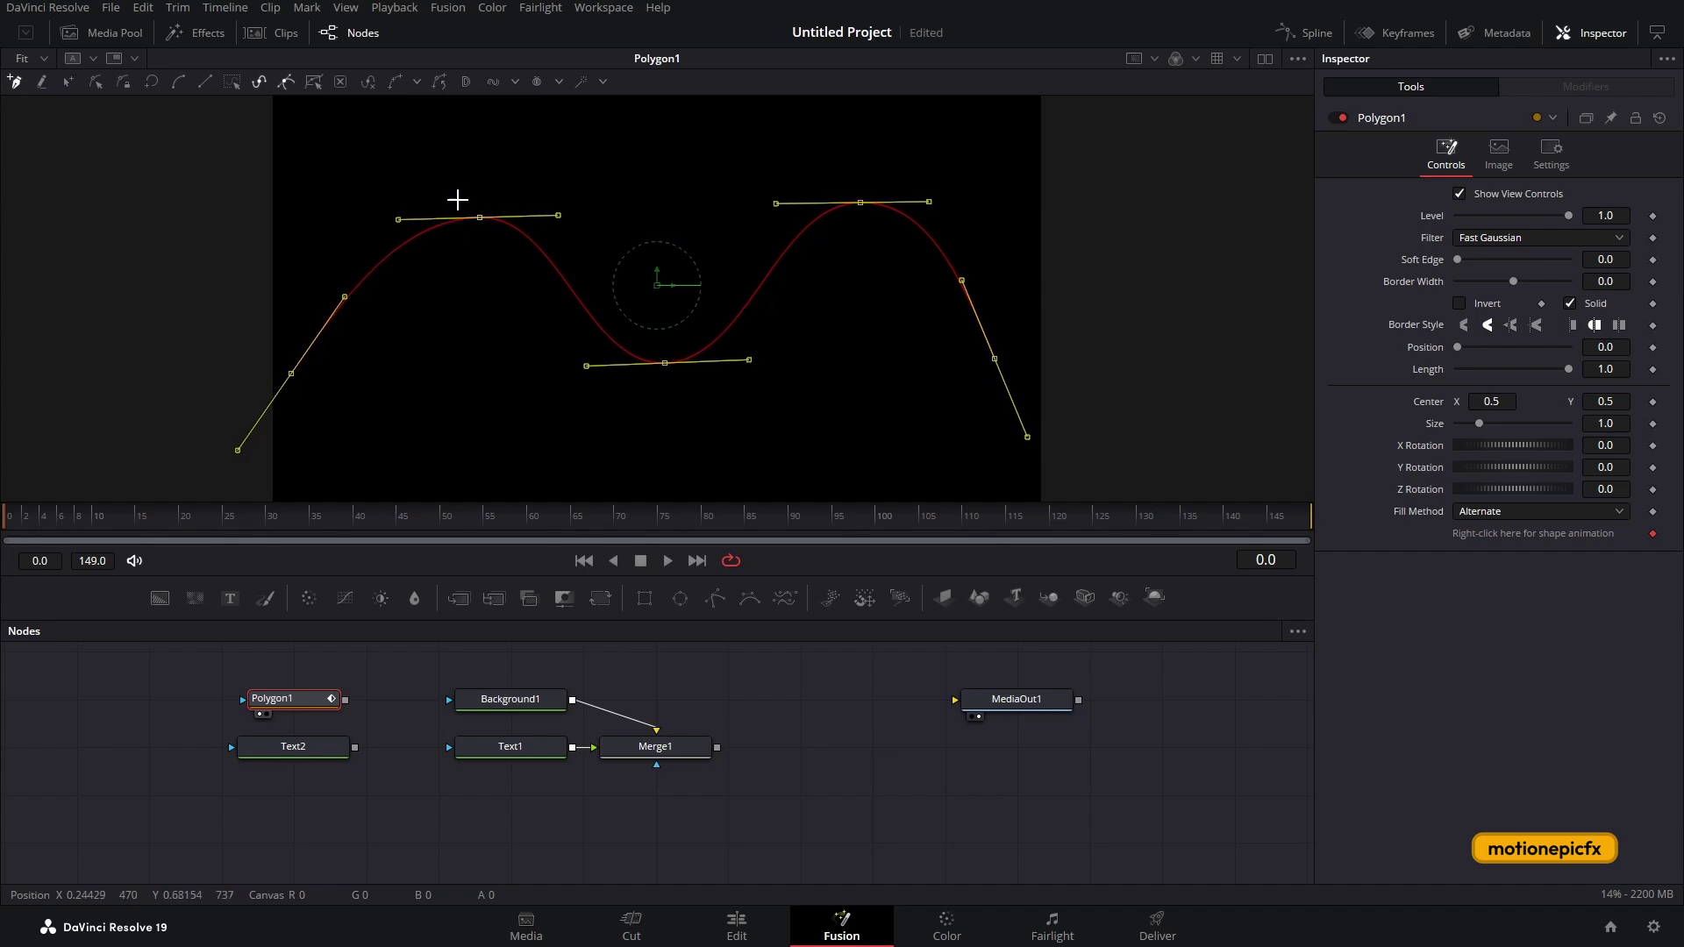
# Lengthen the handles at the wave's peaks and valley to broaden its curves, and view the path over Merge1.
pyautogui.click(113, 736)
pyautogui.click(285, 700)
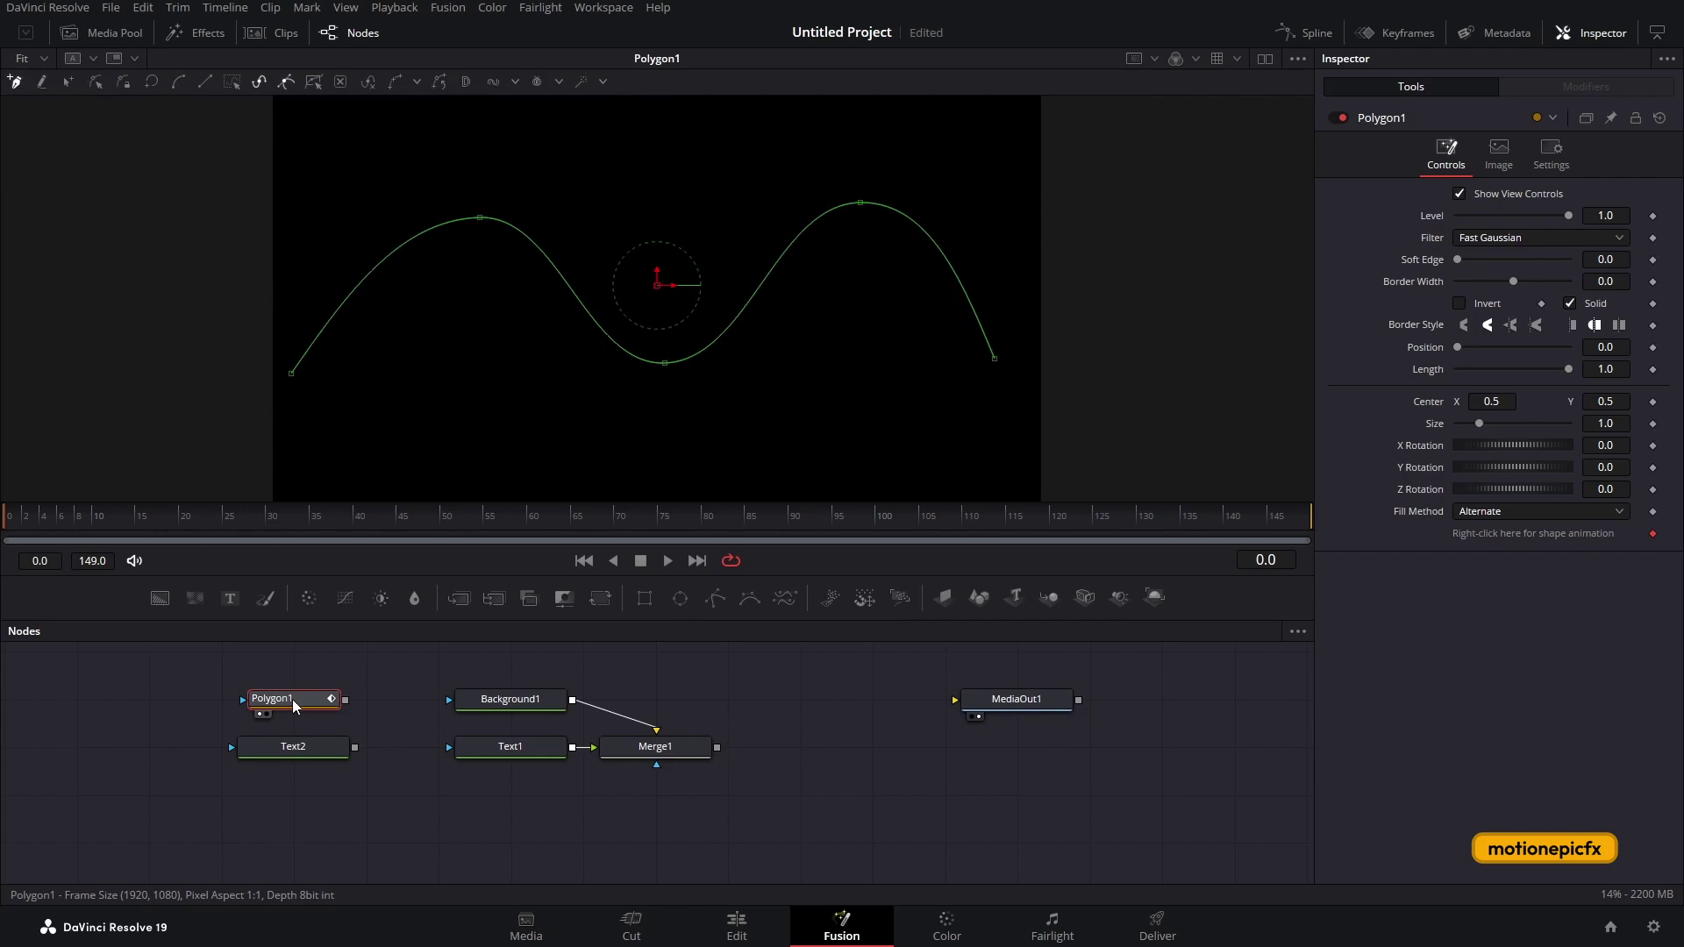
pyautogui.click(480, 217)
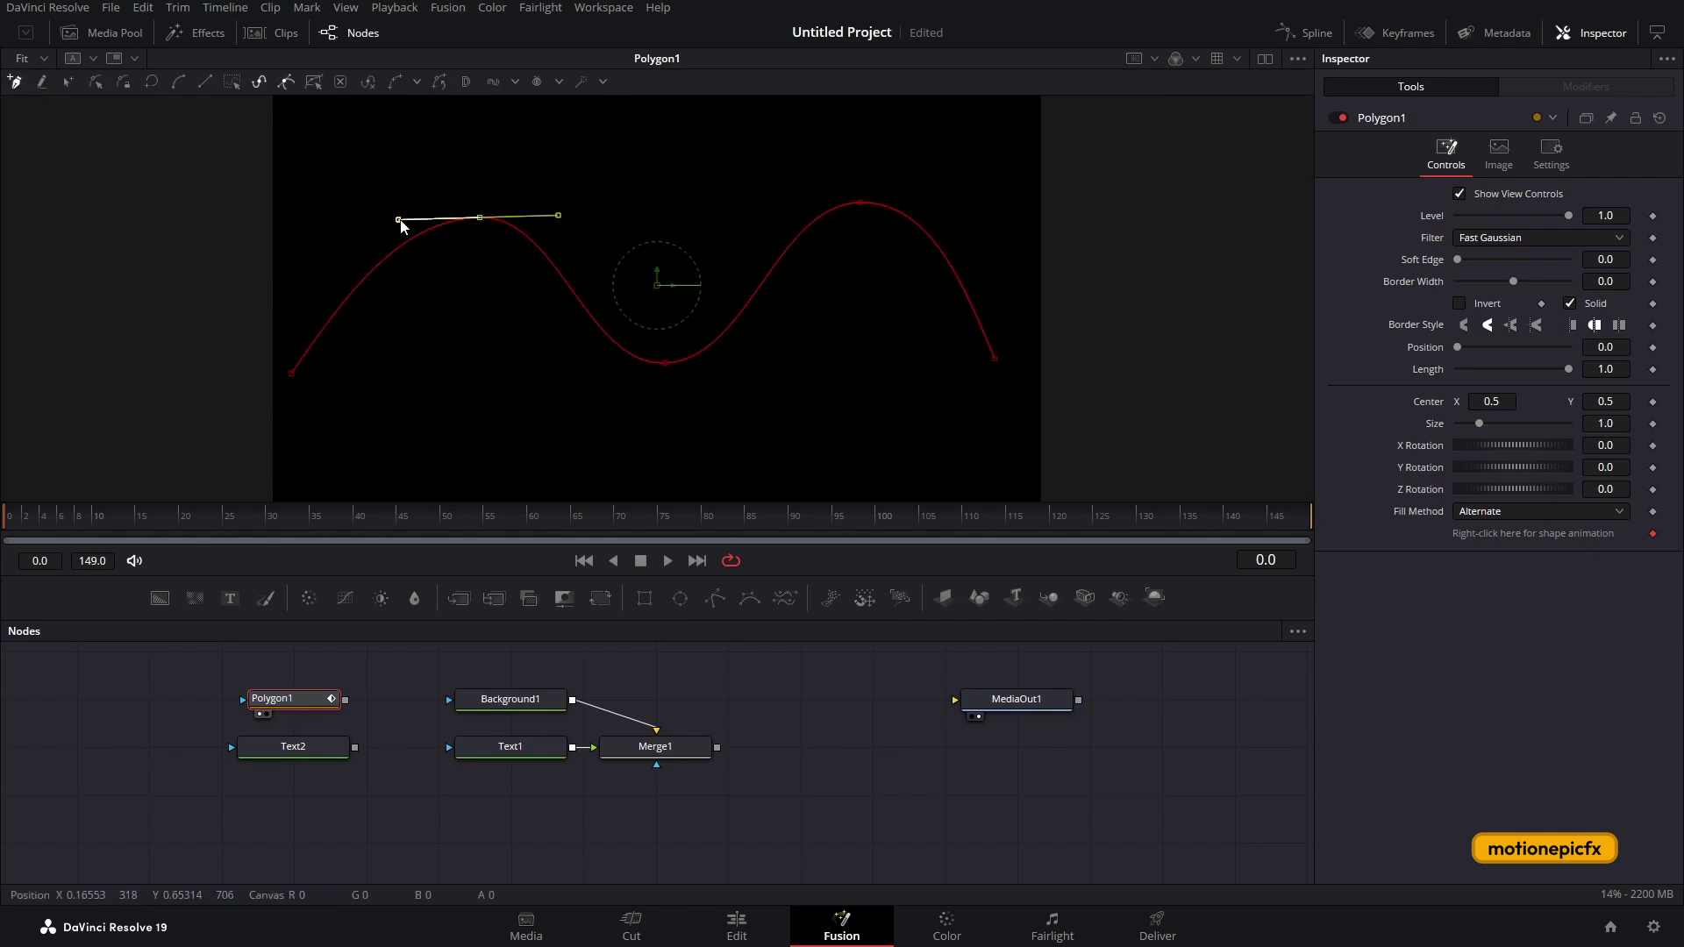
pyautogui.moveTo(398, 219); pyautogui.dragTo(354, 216)
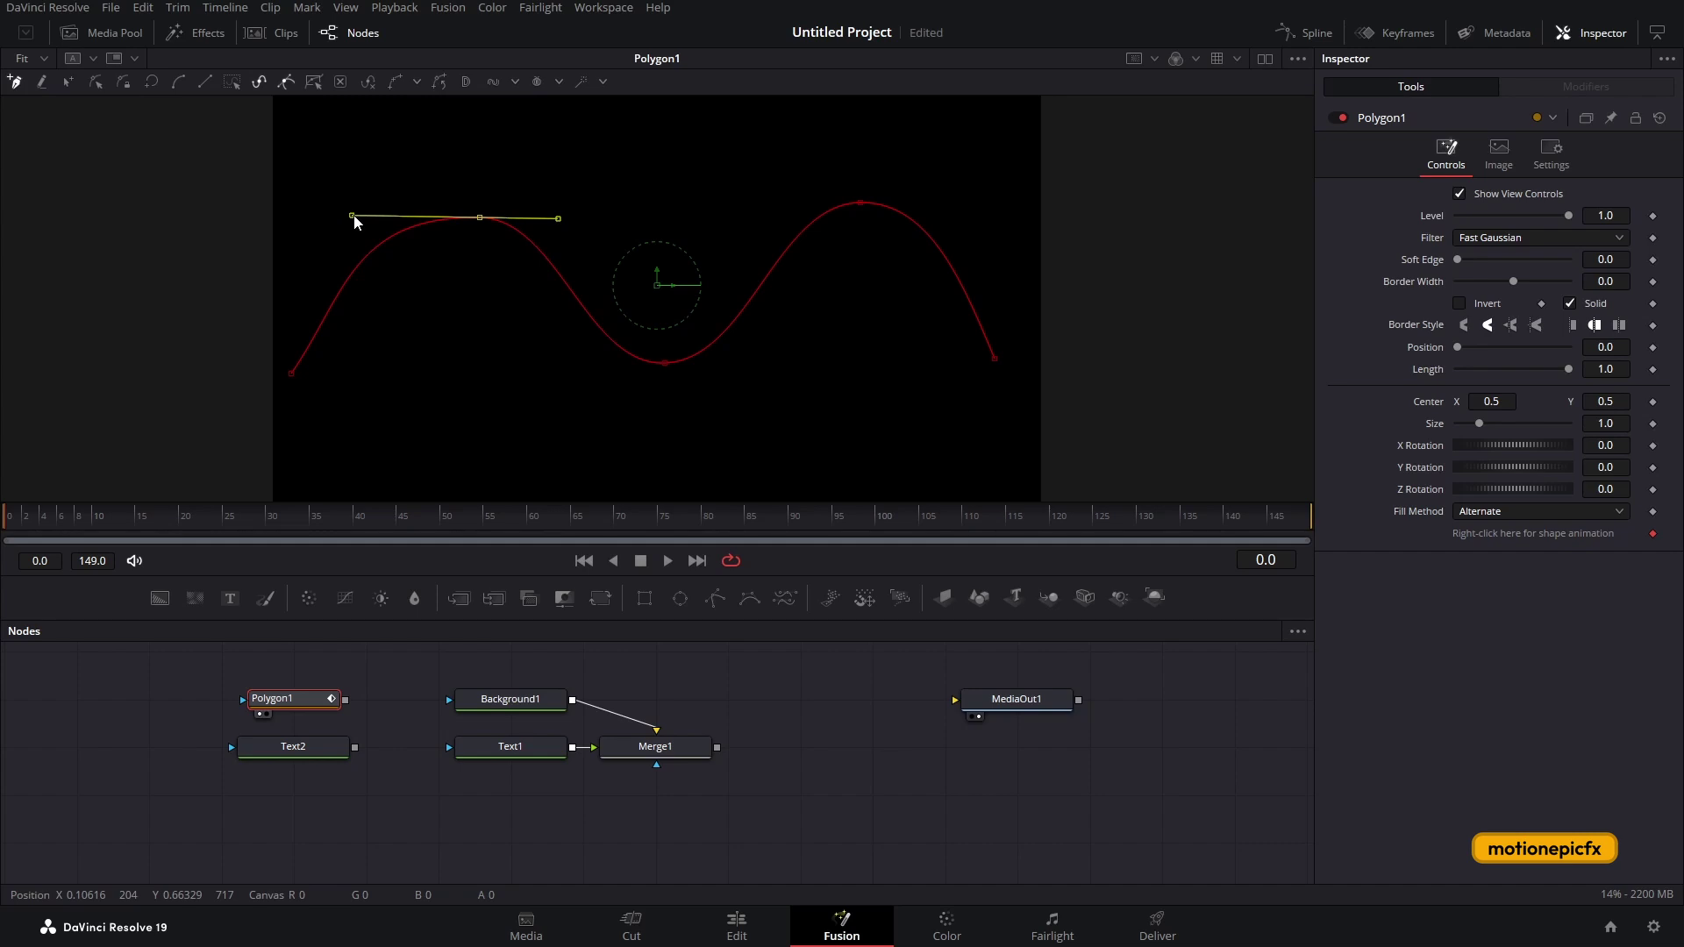
pyautogui.click(665, 363)
pyautogui.moveTo(586, 369); pyautogui.dragTo(542, 364)
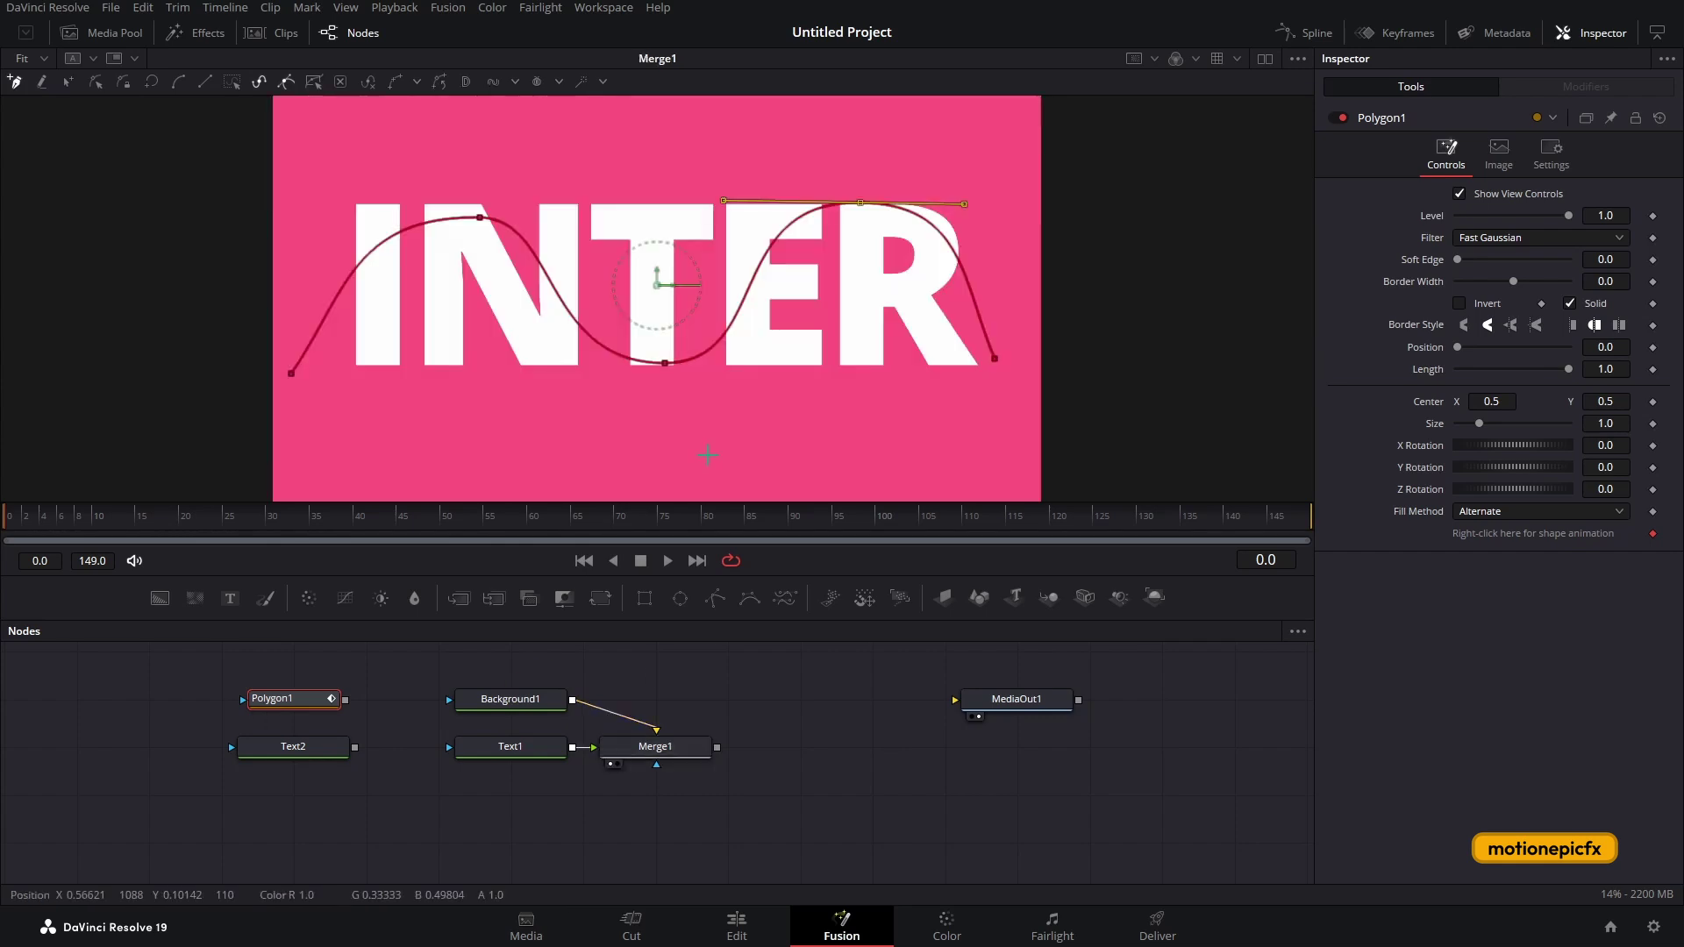
pyautogui.moveTo(629, 751); pyautogui.dragTo(481, 396)
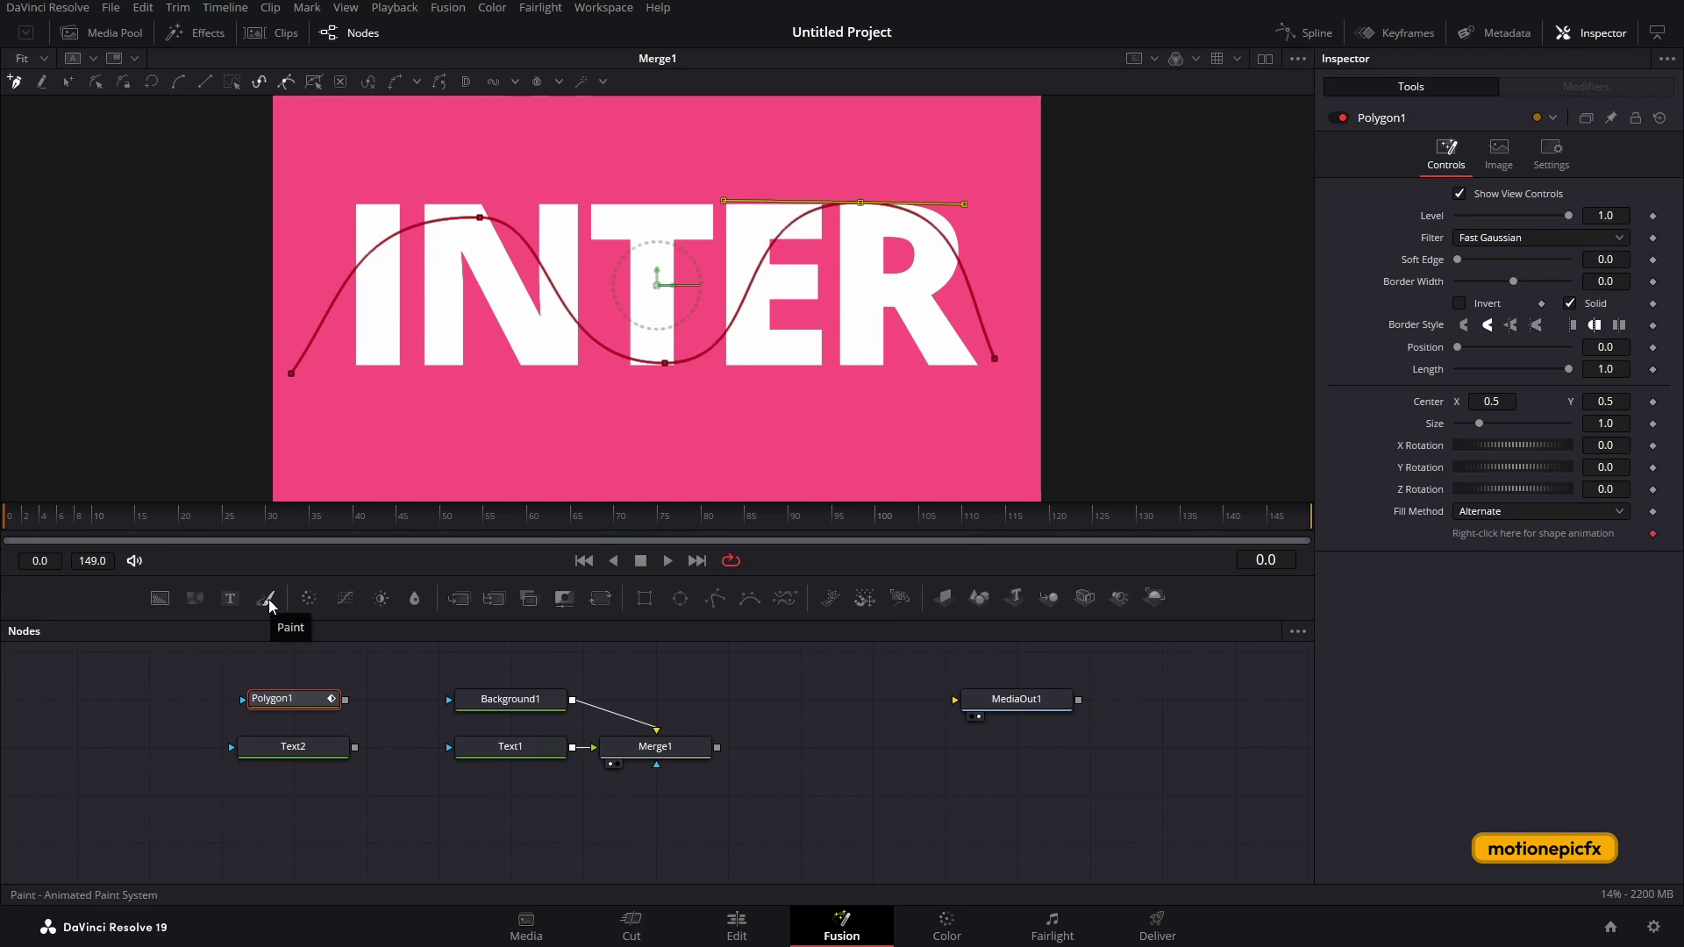
# Add a Paint node below Merge1, show it in the viewer, and feed it from a new Background node.
pyautogui.moveTo(268, 598)
pyautogui.mouseDown()
pyautogui.moveTo(270, 618)
pyautogui.moveTo(650, 829)
pyautogui.moveTo(657, 803)
pyautogui.moveTo(664, 839)
pyautogui.mouseUp()
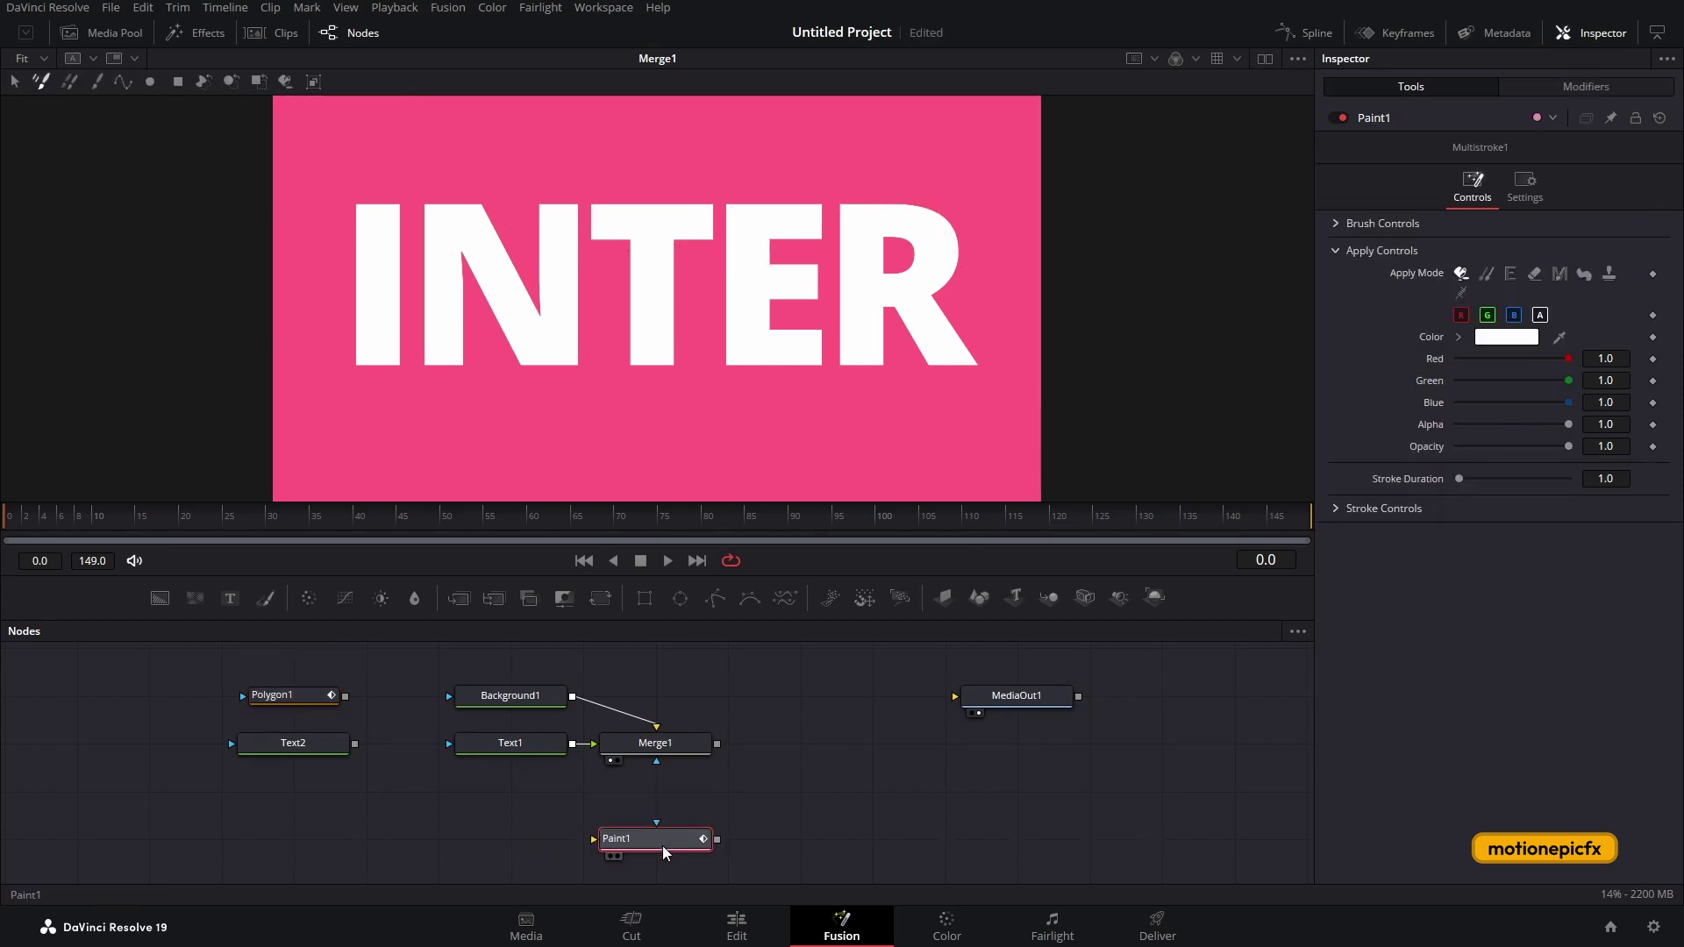
pyautogui.press('1')
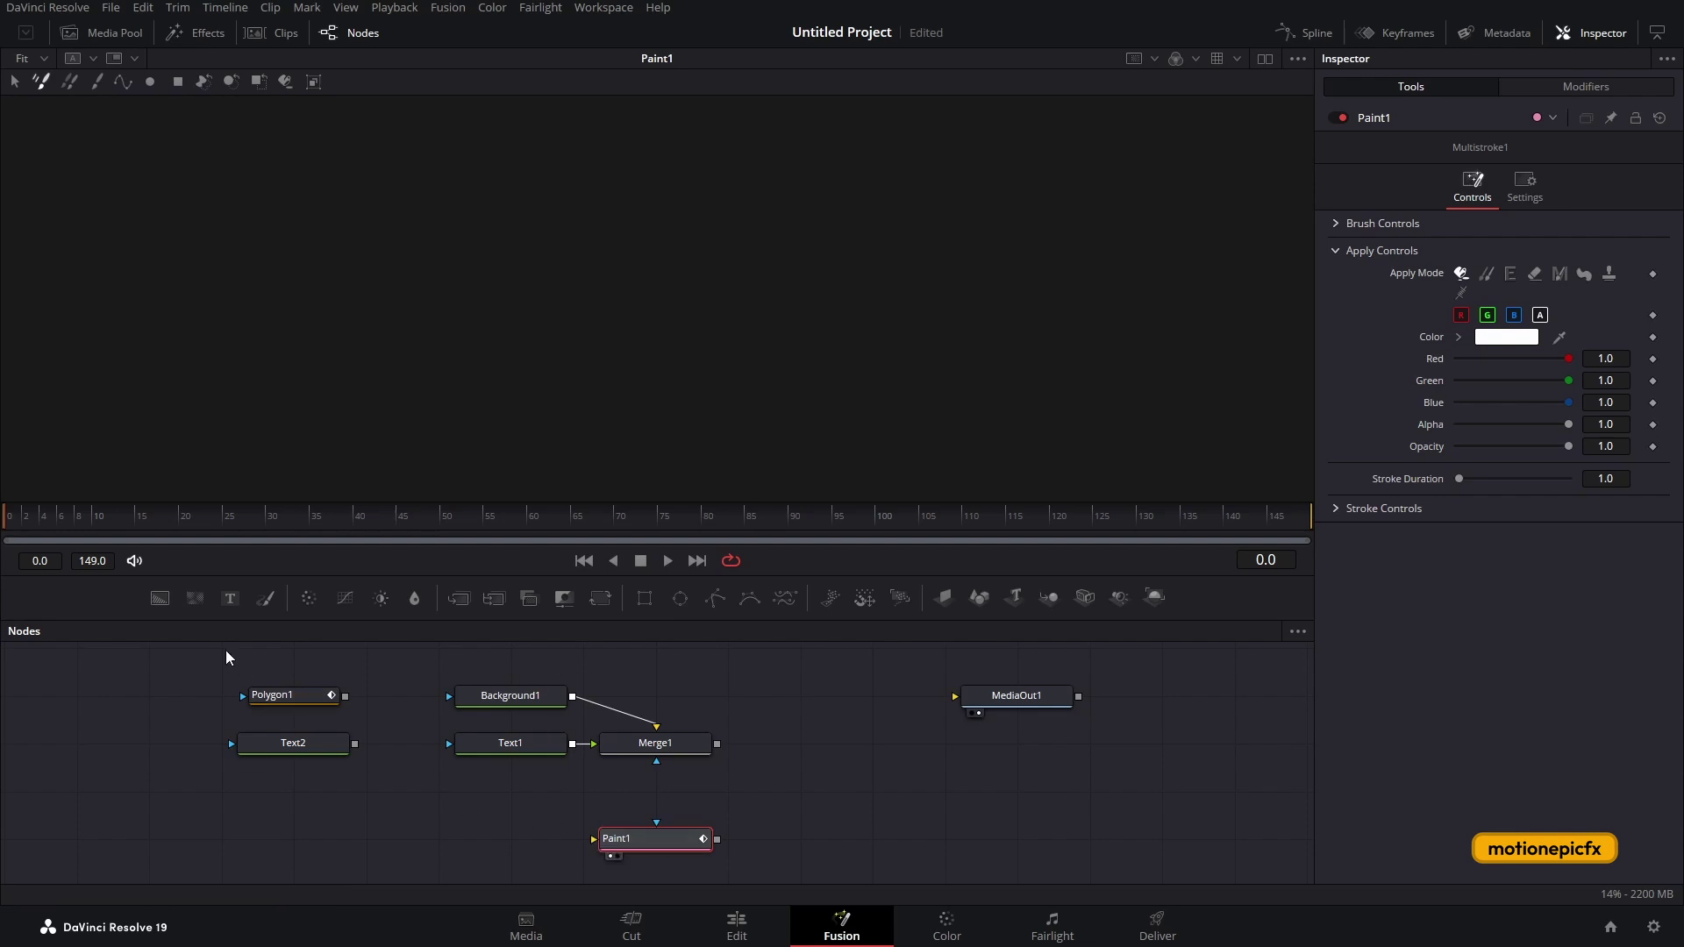
pyautogui.moveTo(160, 597)
pyautogui.mouseDown()
pyautogui.moveTo(272, 793)
pyautogui.moveTo(487, 847)
pyautogui.moveTo(617, 846)
pyautogui.mouseUp()
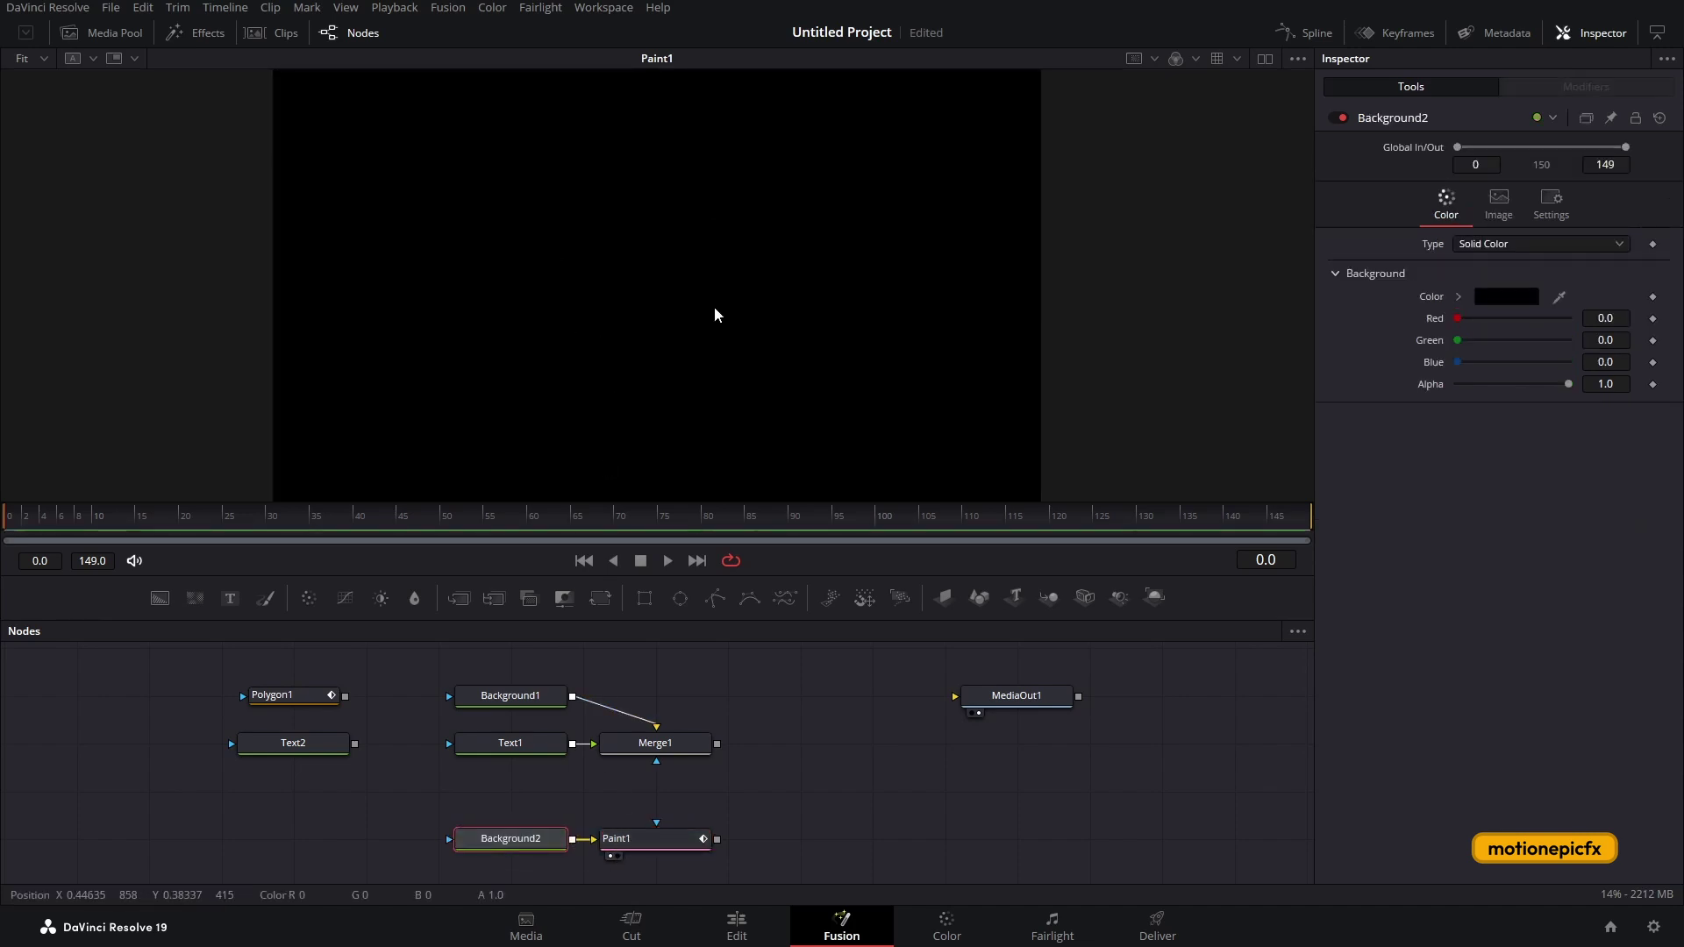
# Set the alpha of the background feeding Paint1 to 0.
pyautogui.click(639, 840)
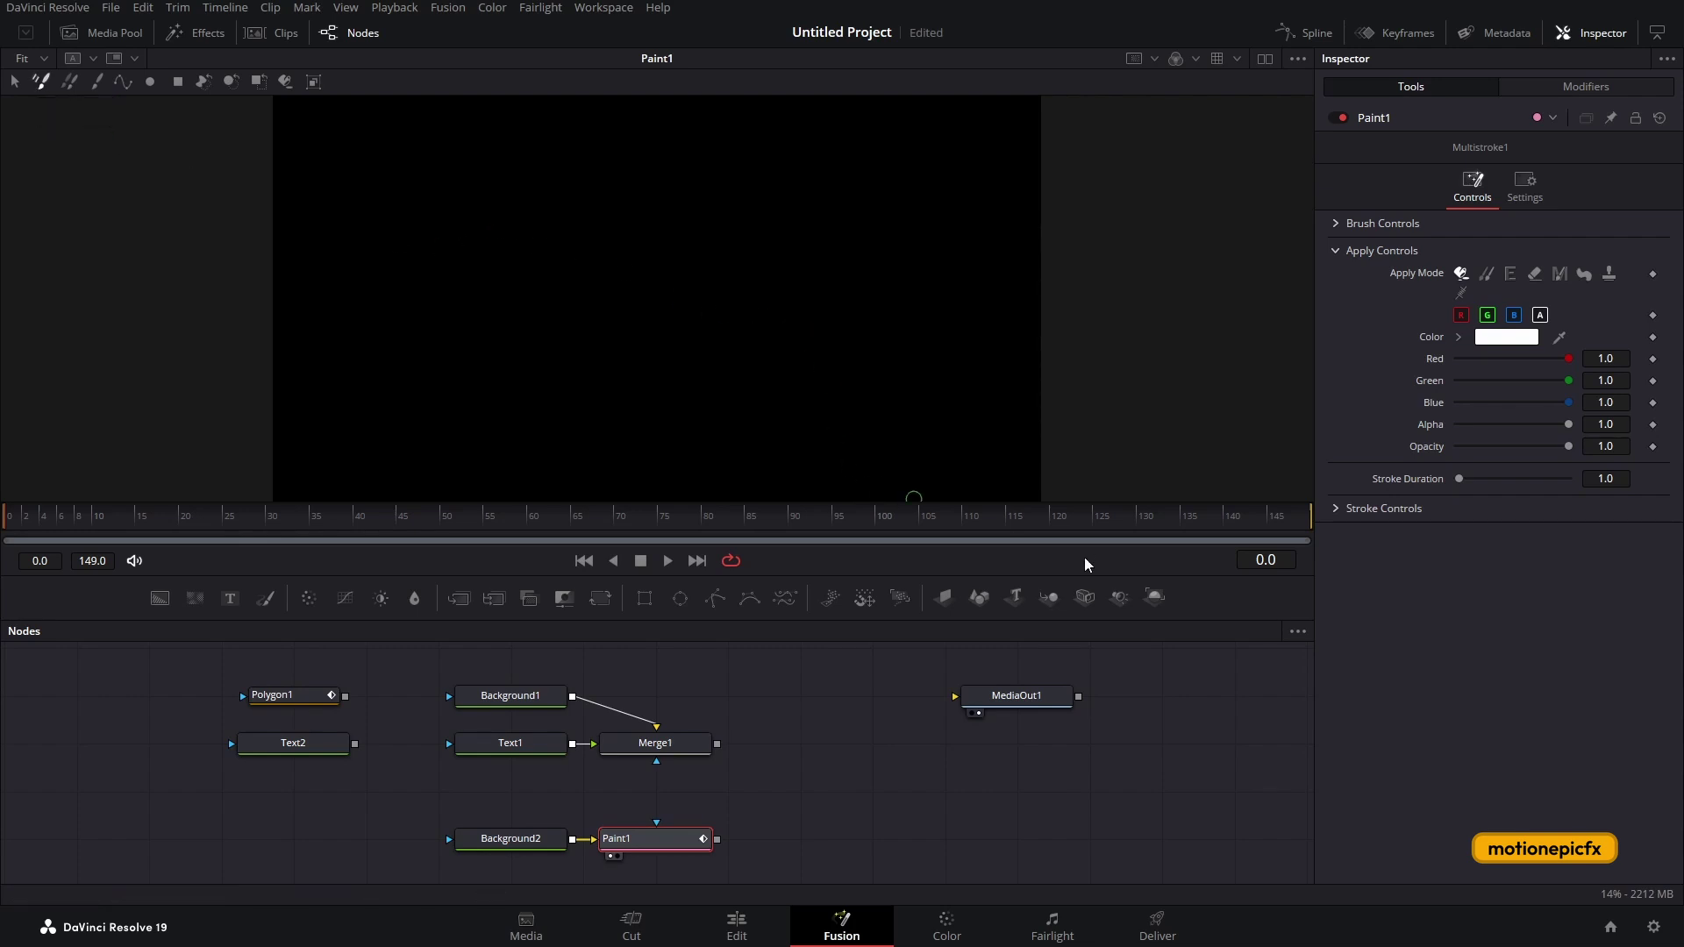
pyautogui.click(535, 841)
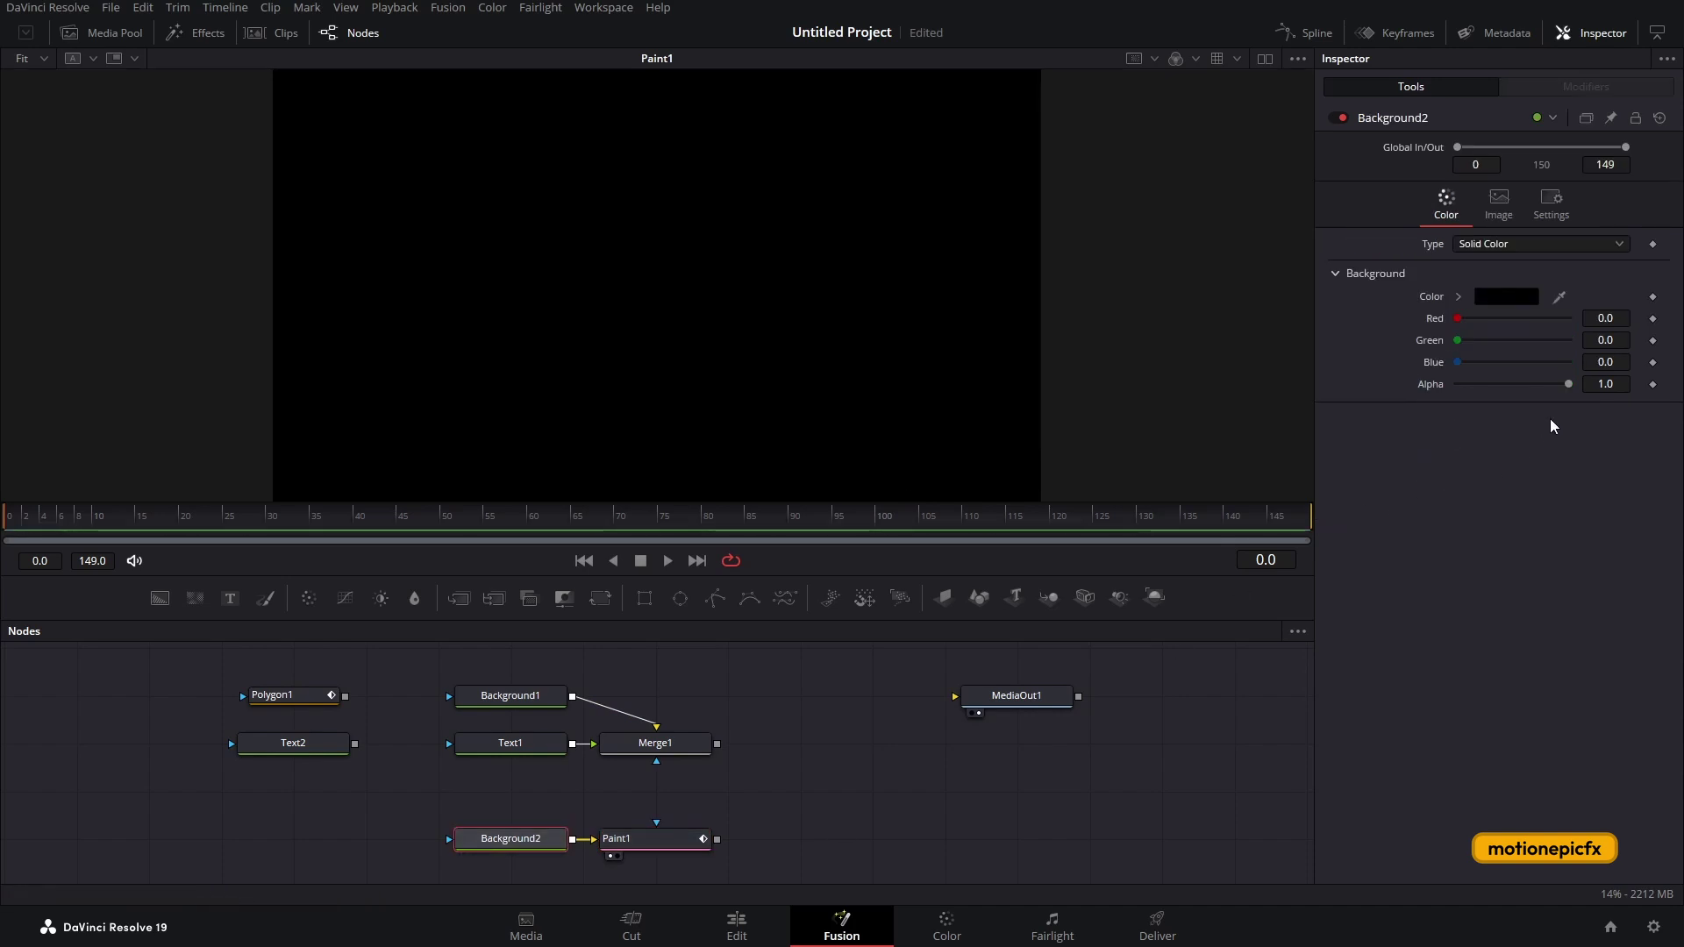
pyautogui.moveTo(1570, 386); pyautogui.dragTo(1445, 392)
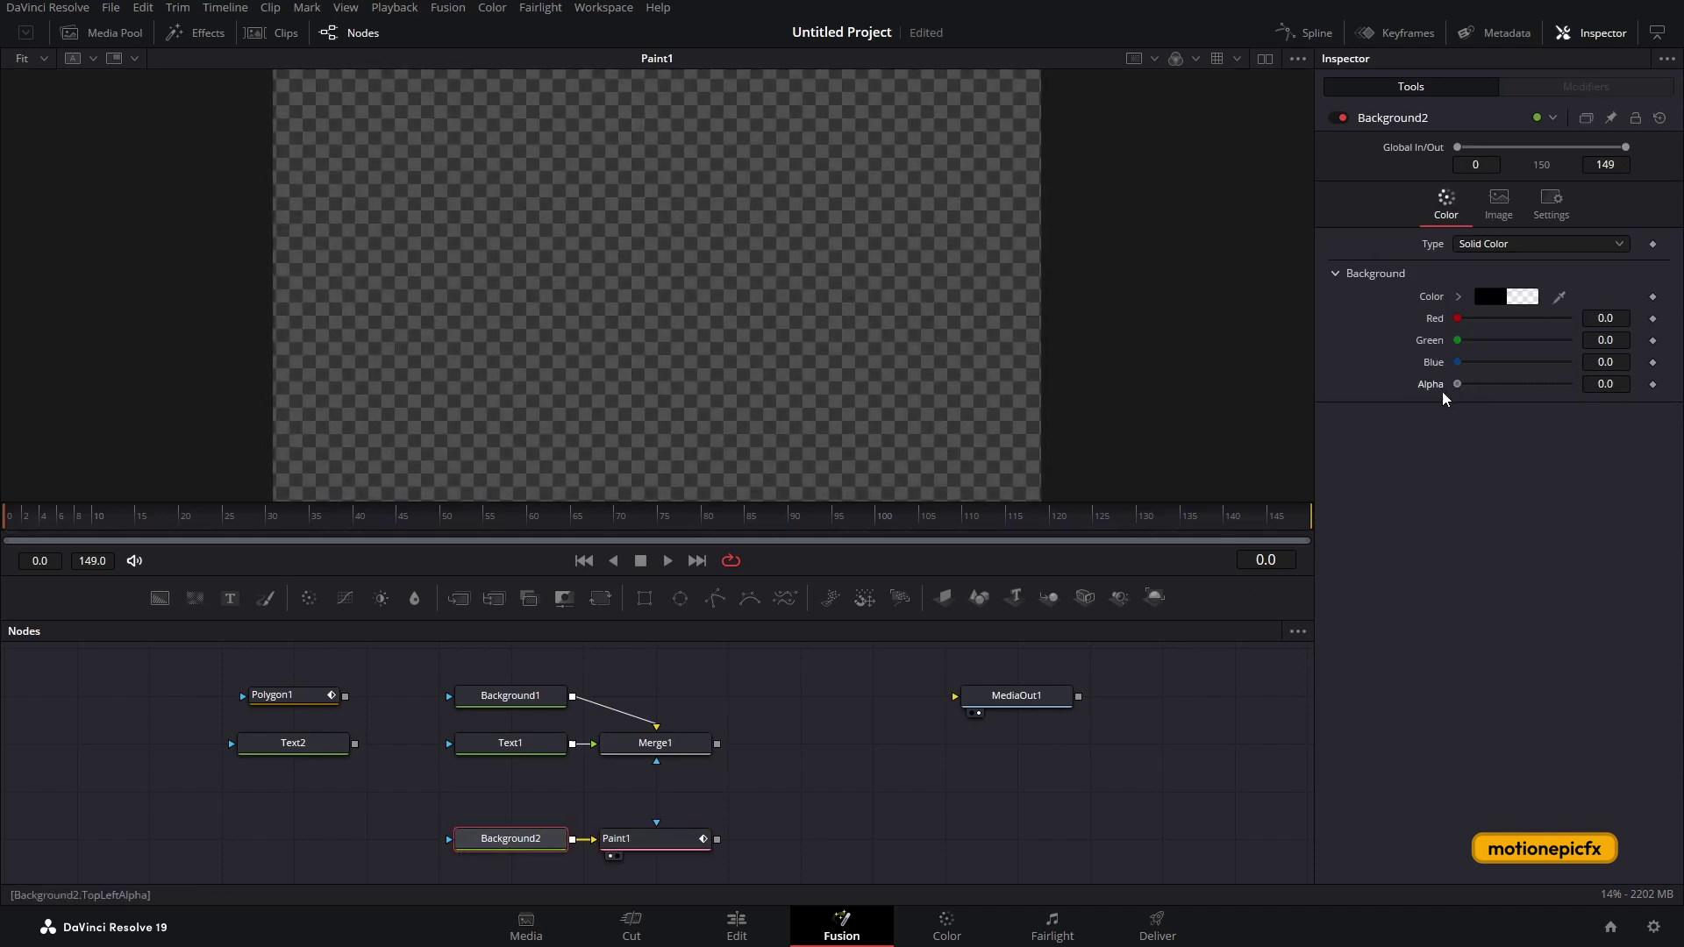
pyautogui.click(645, 840)
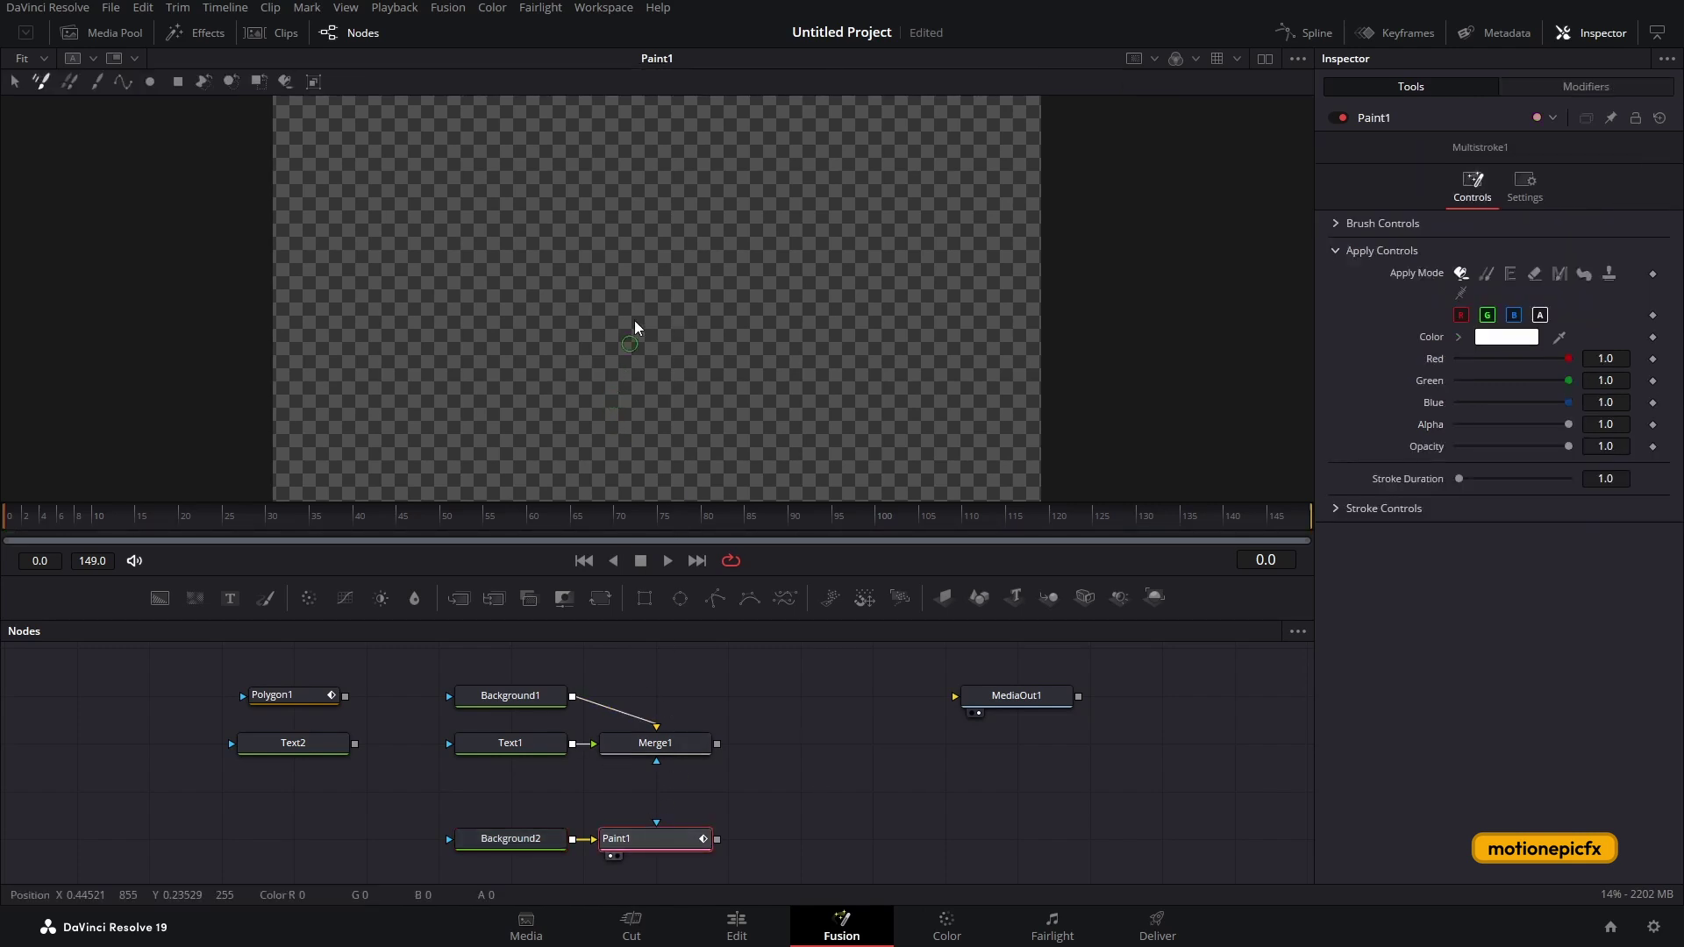
pyautogui.click(1335, 508)
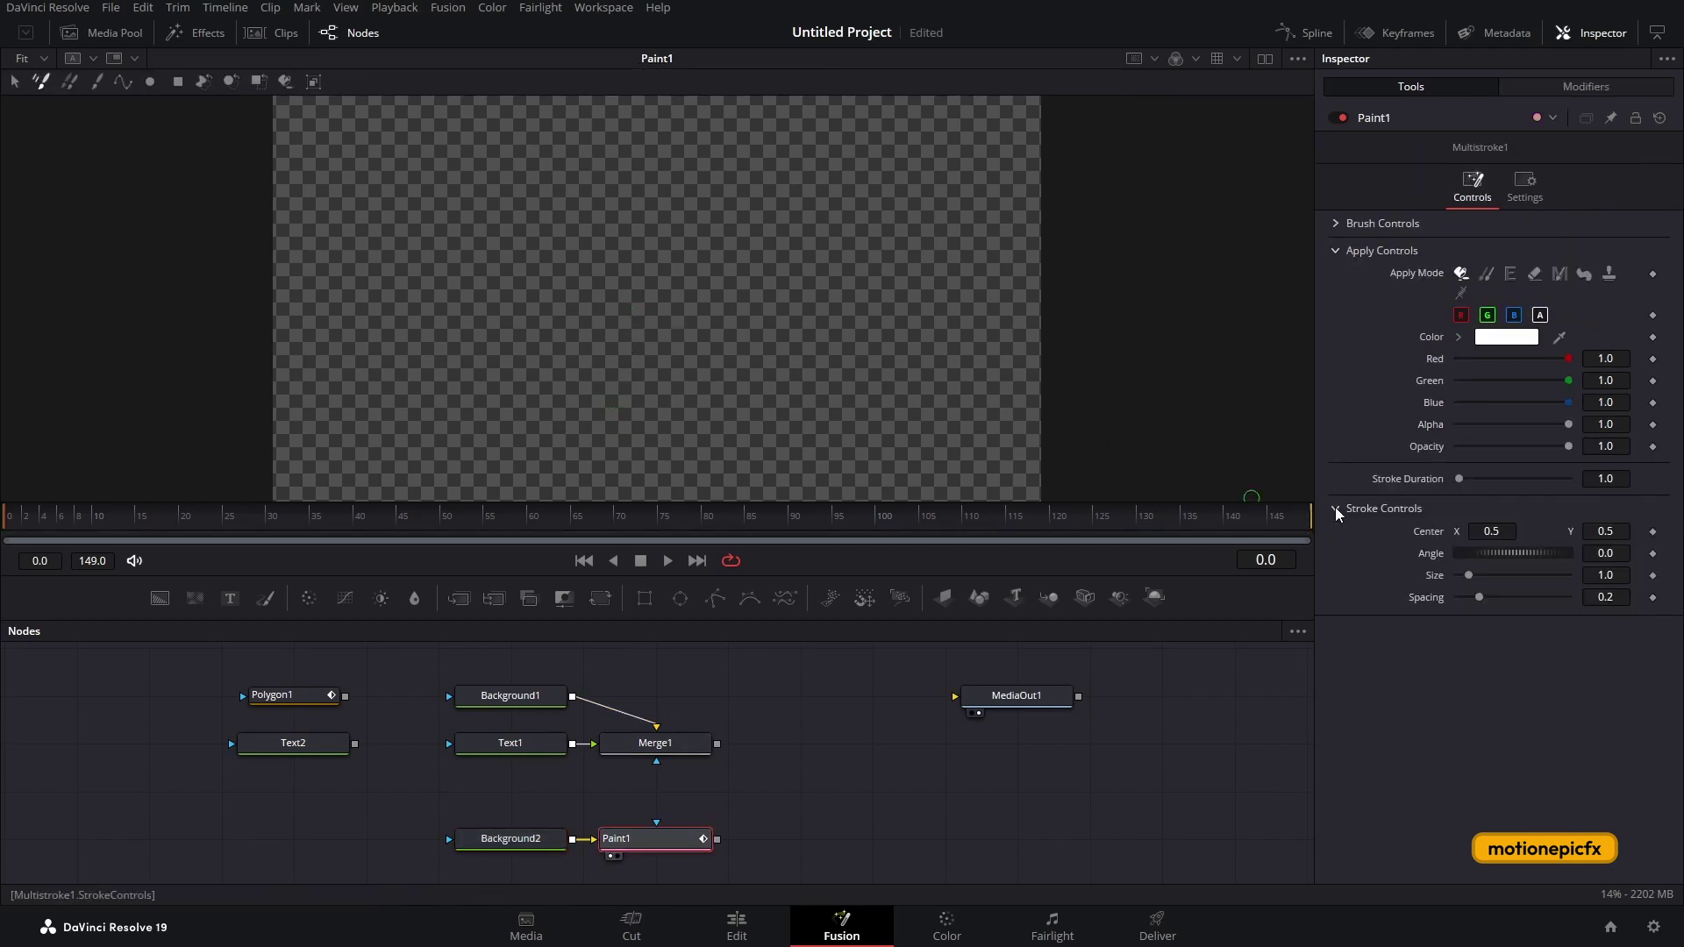
pyautogui.click(1335, 508)
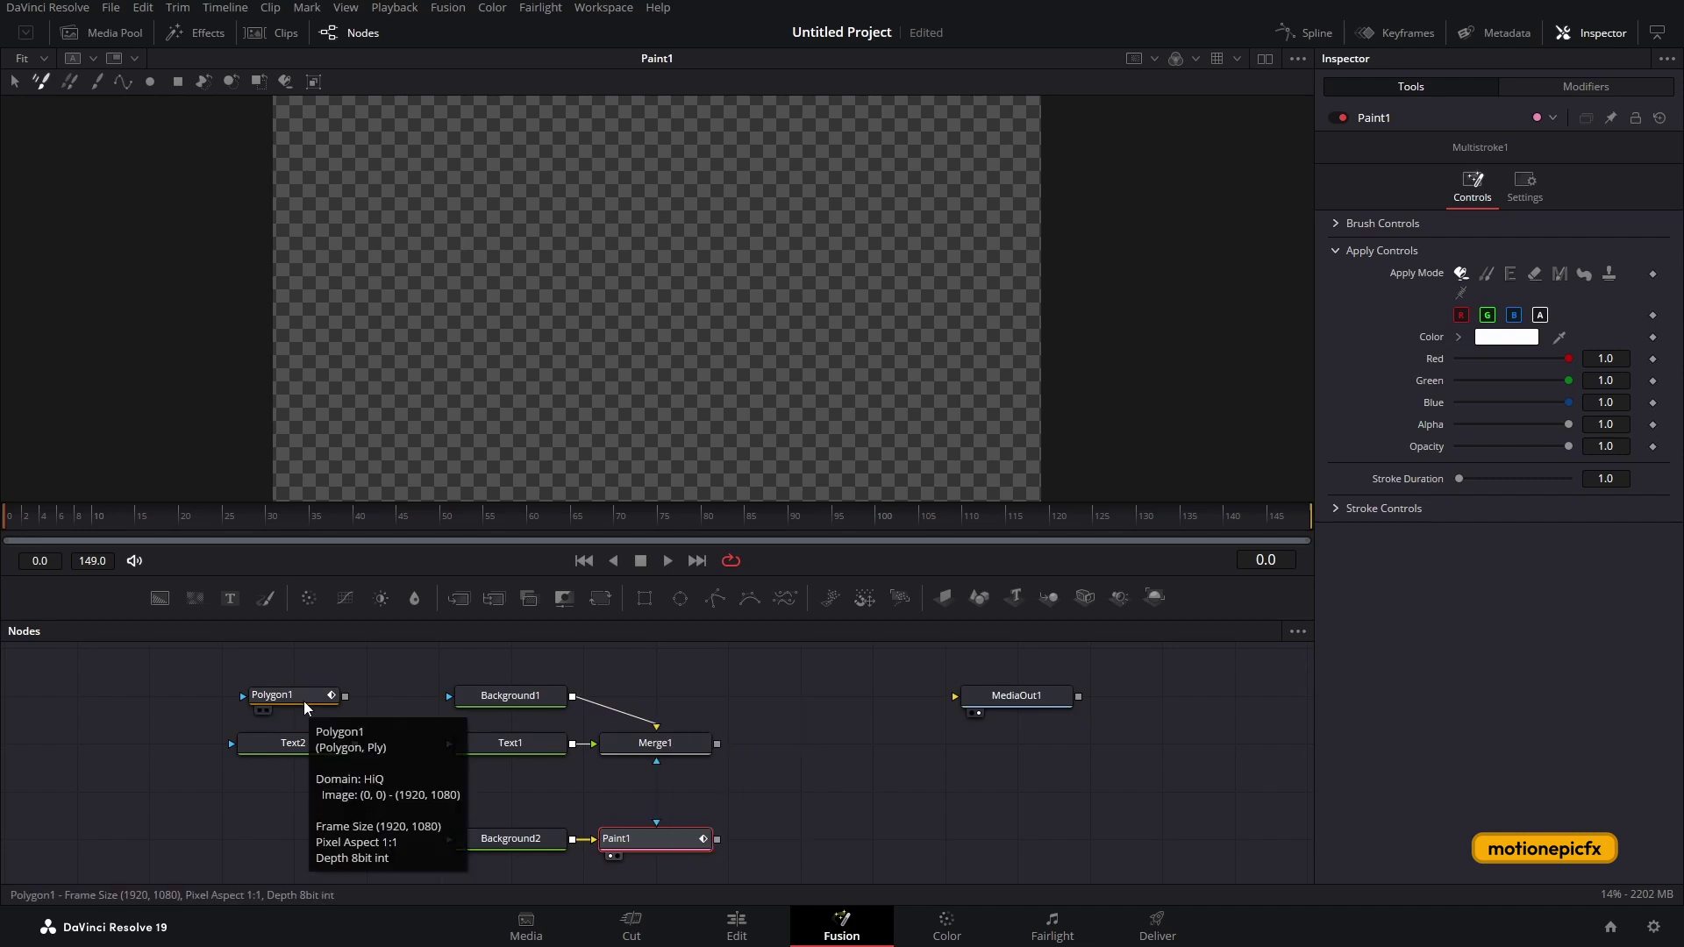
# Move the Text2 node away from the other nodes and delete it.
pyautogui.moveTo(290, 737); pyautogui.dragTo(167, 827)
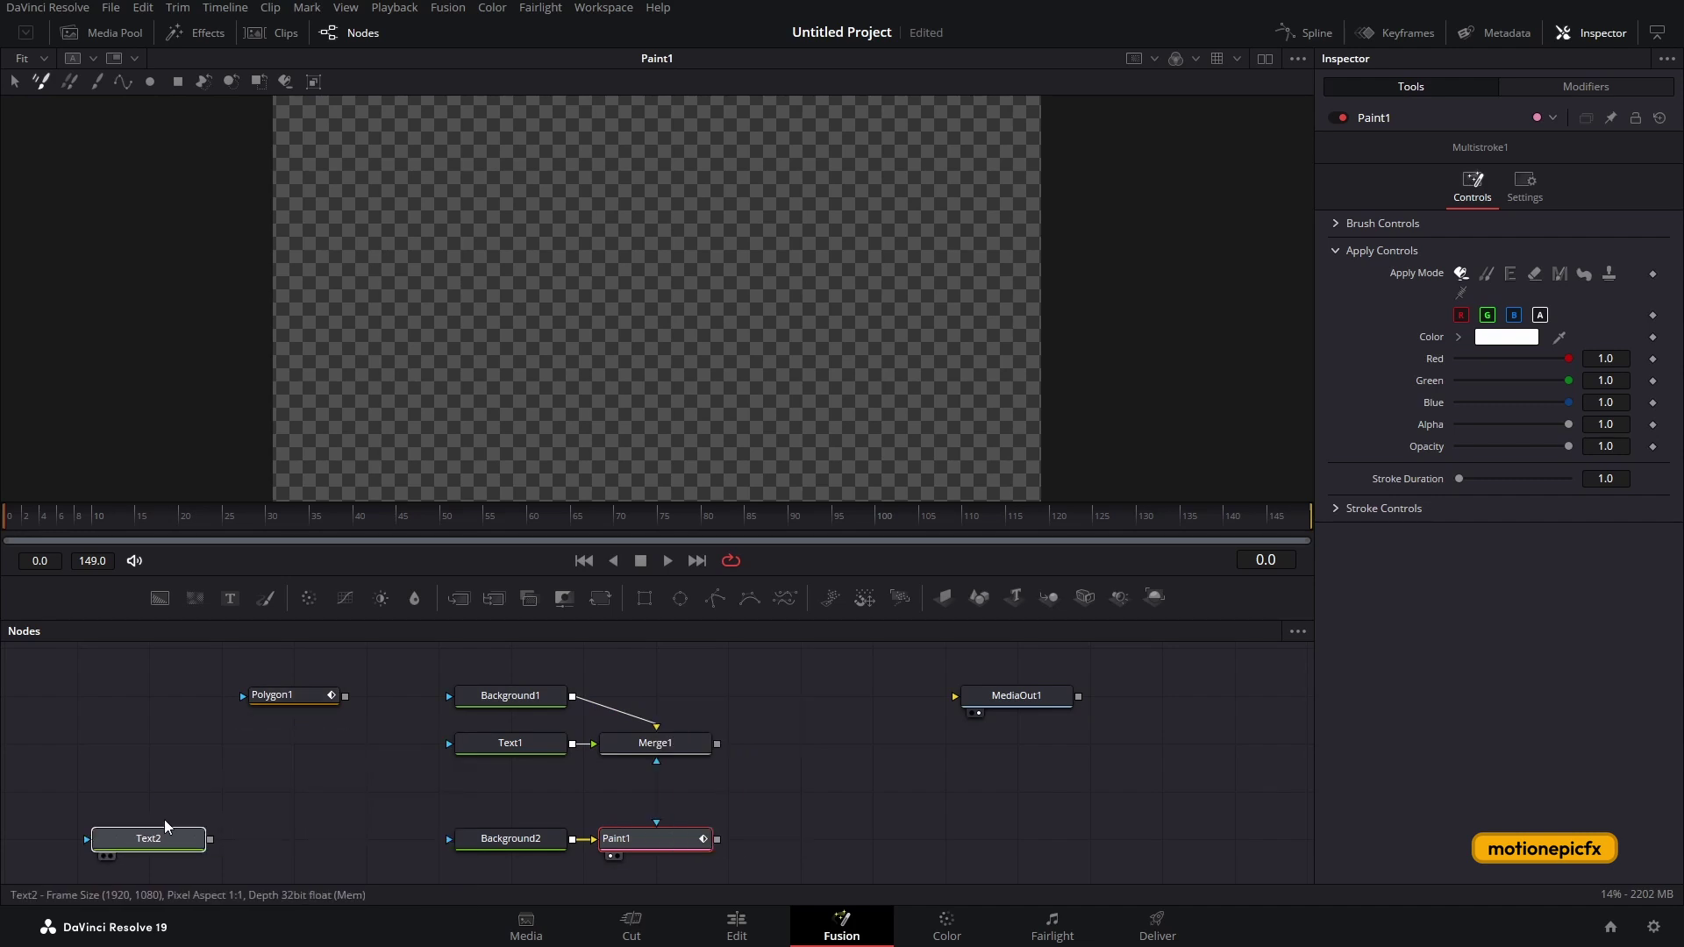
pyautogui.click(166, 829)
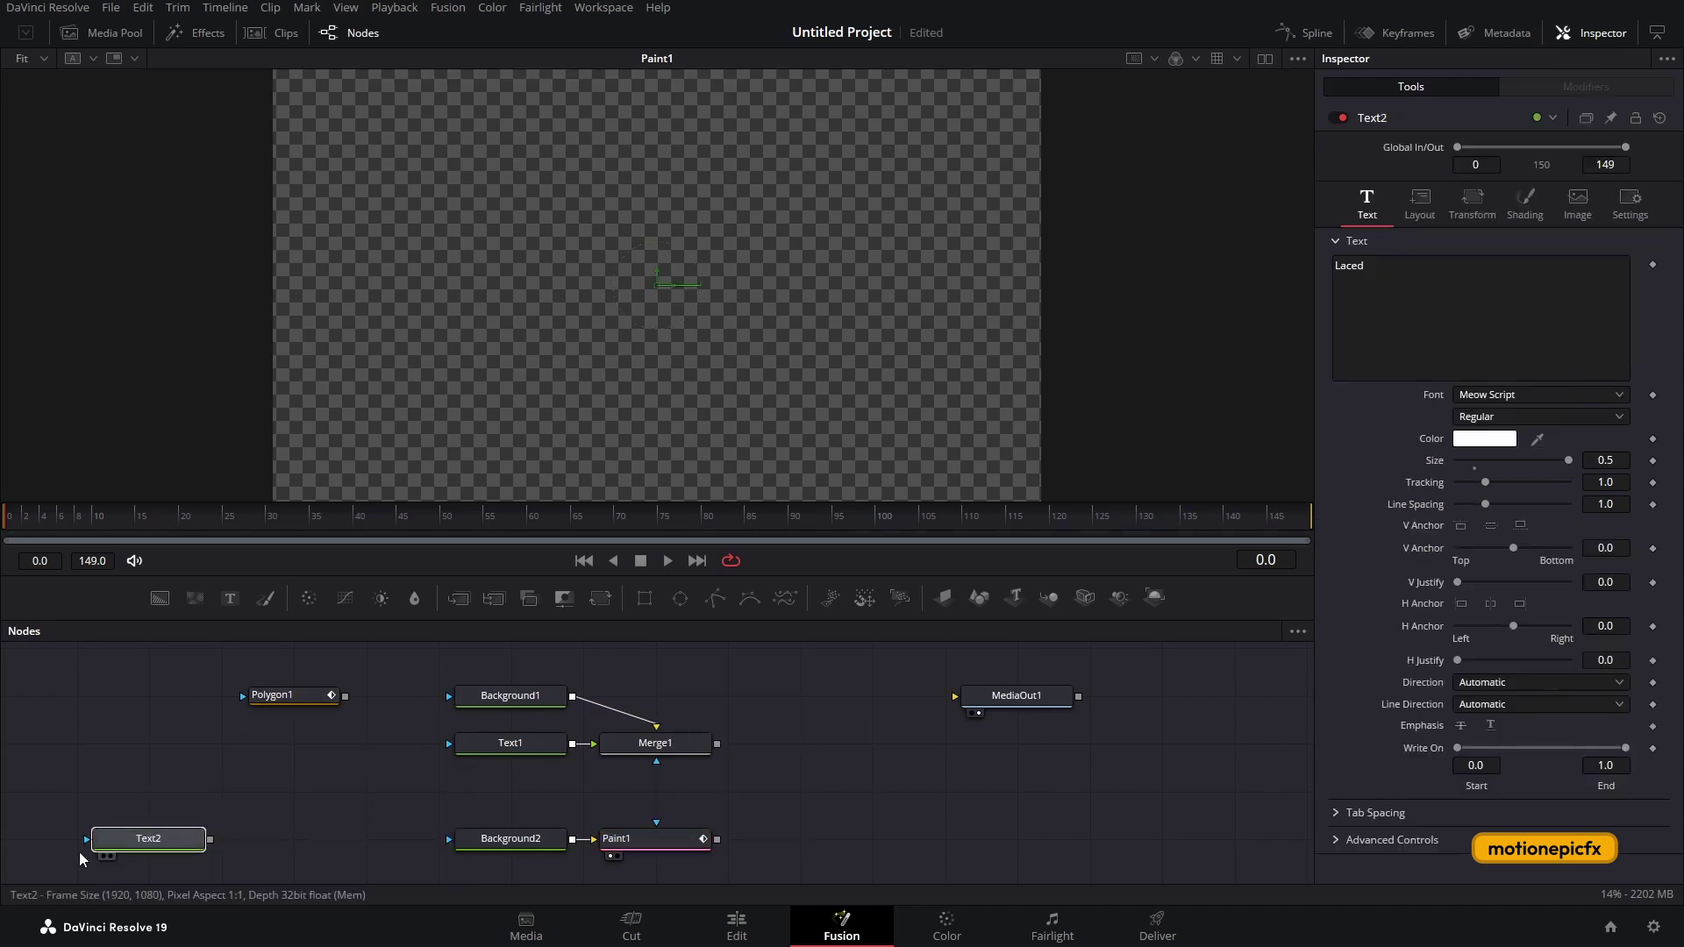
pyautogui.press('Delete')
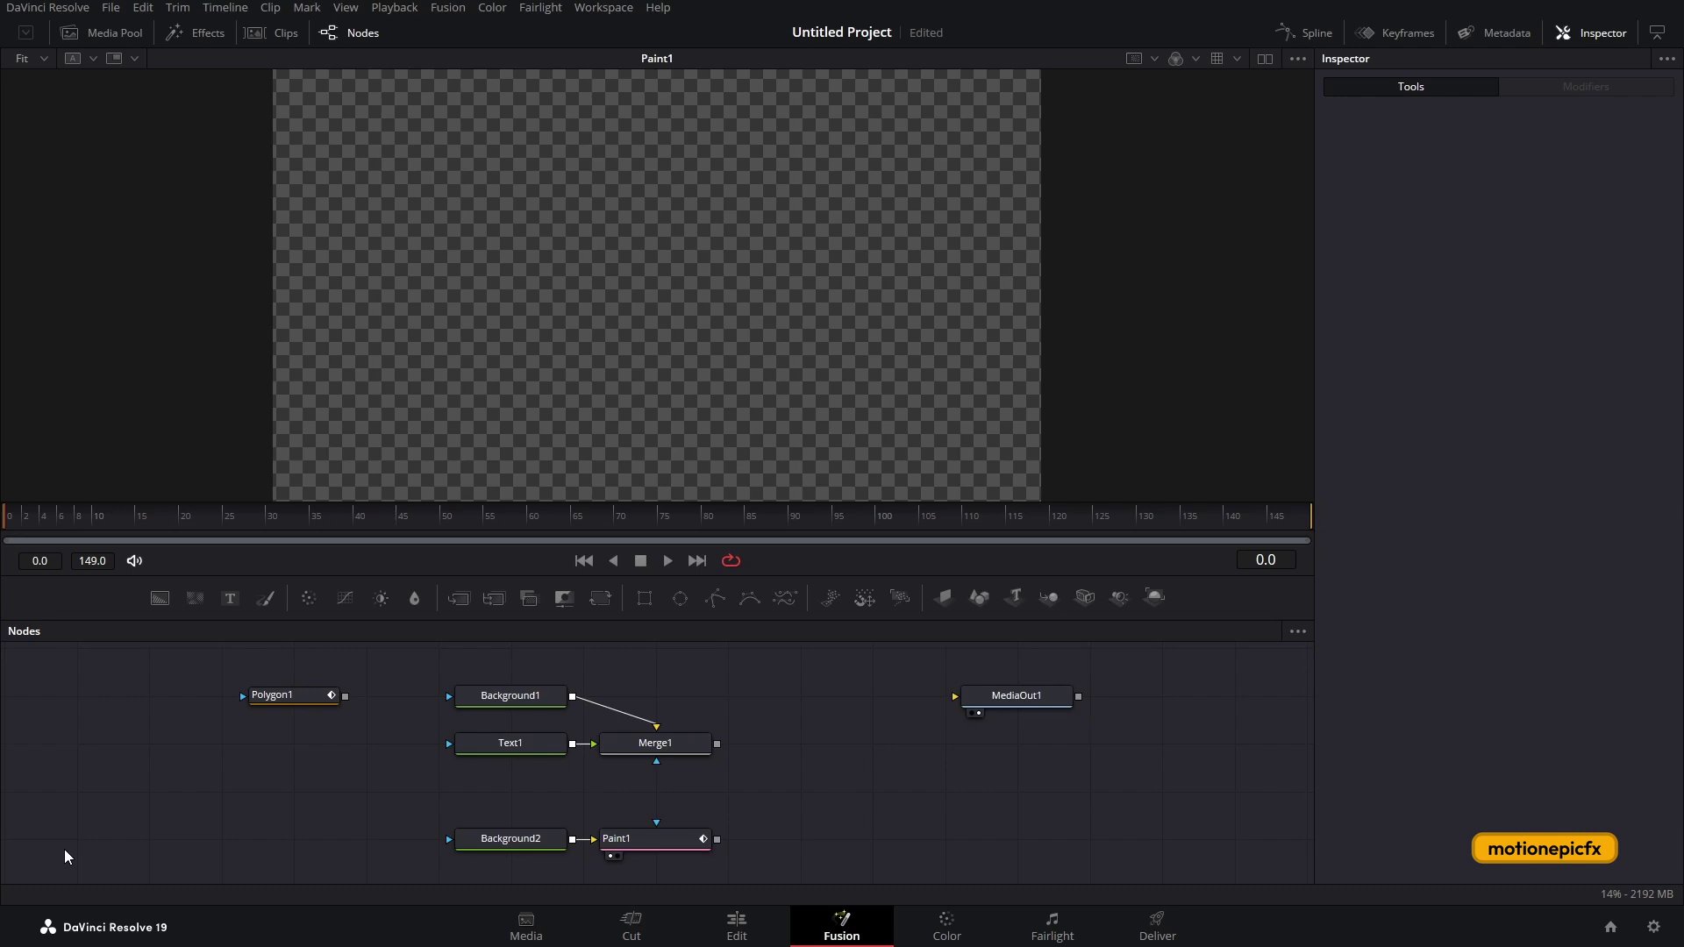
# Switch Paint1's stroke type from Multistroke to Polyline Stroke.
pyautogui.click(305, 698)
pyautogui.click(624, 840)
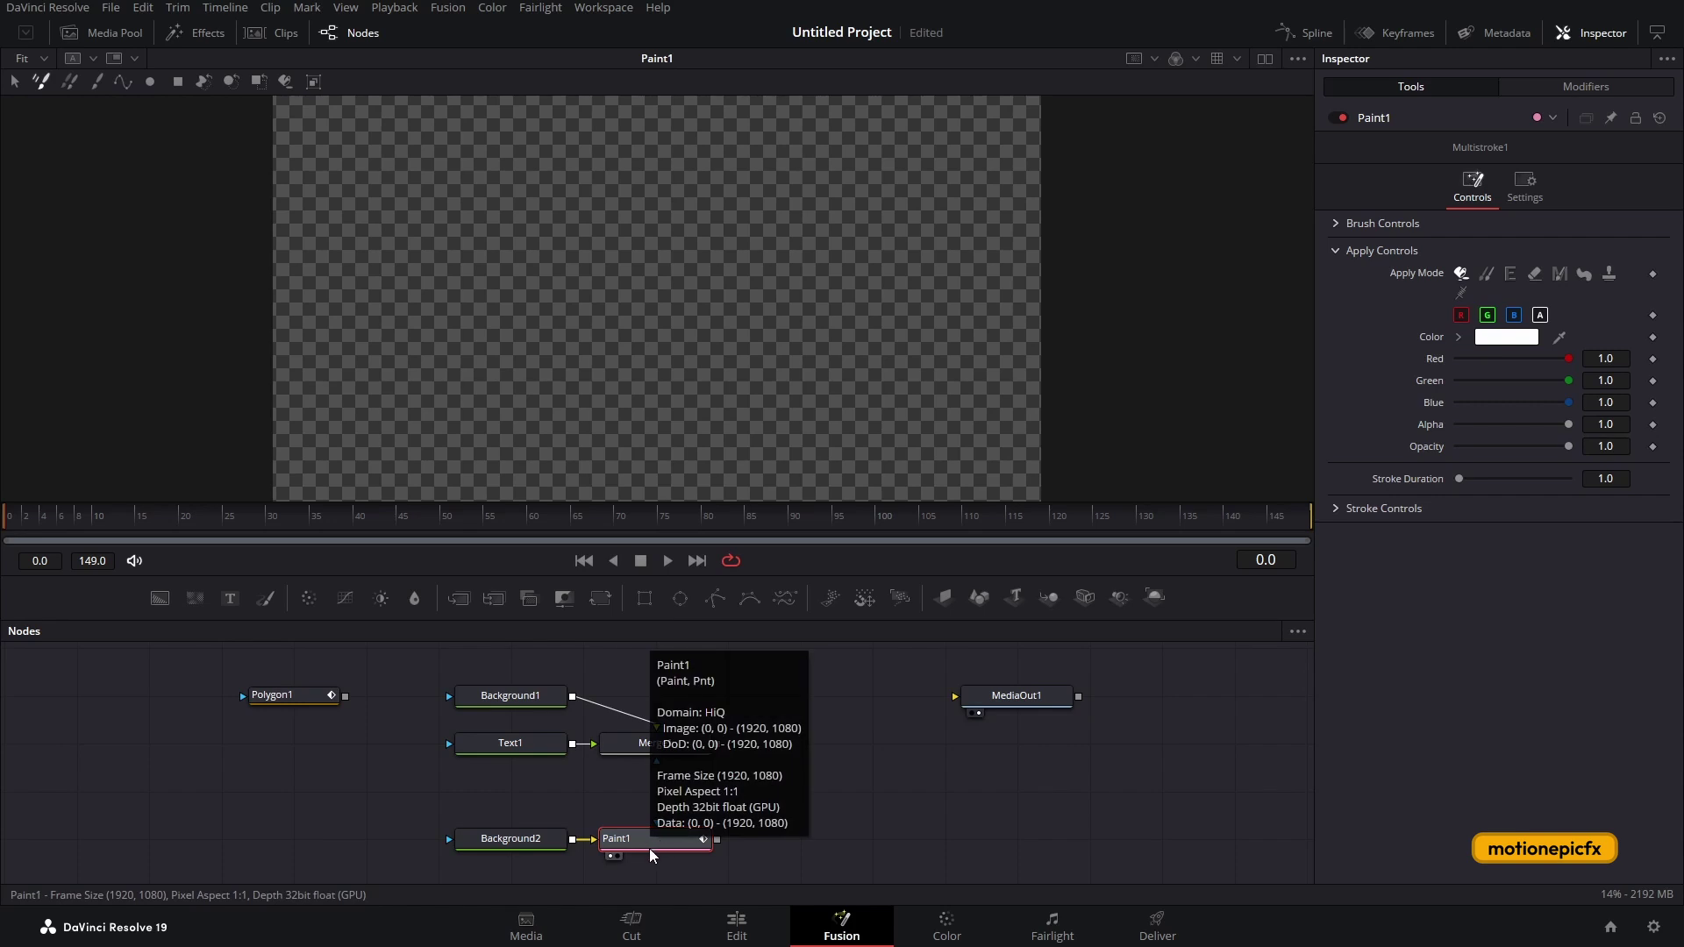
pyautogui.click(1561, 83)
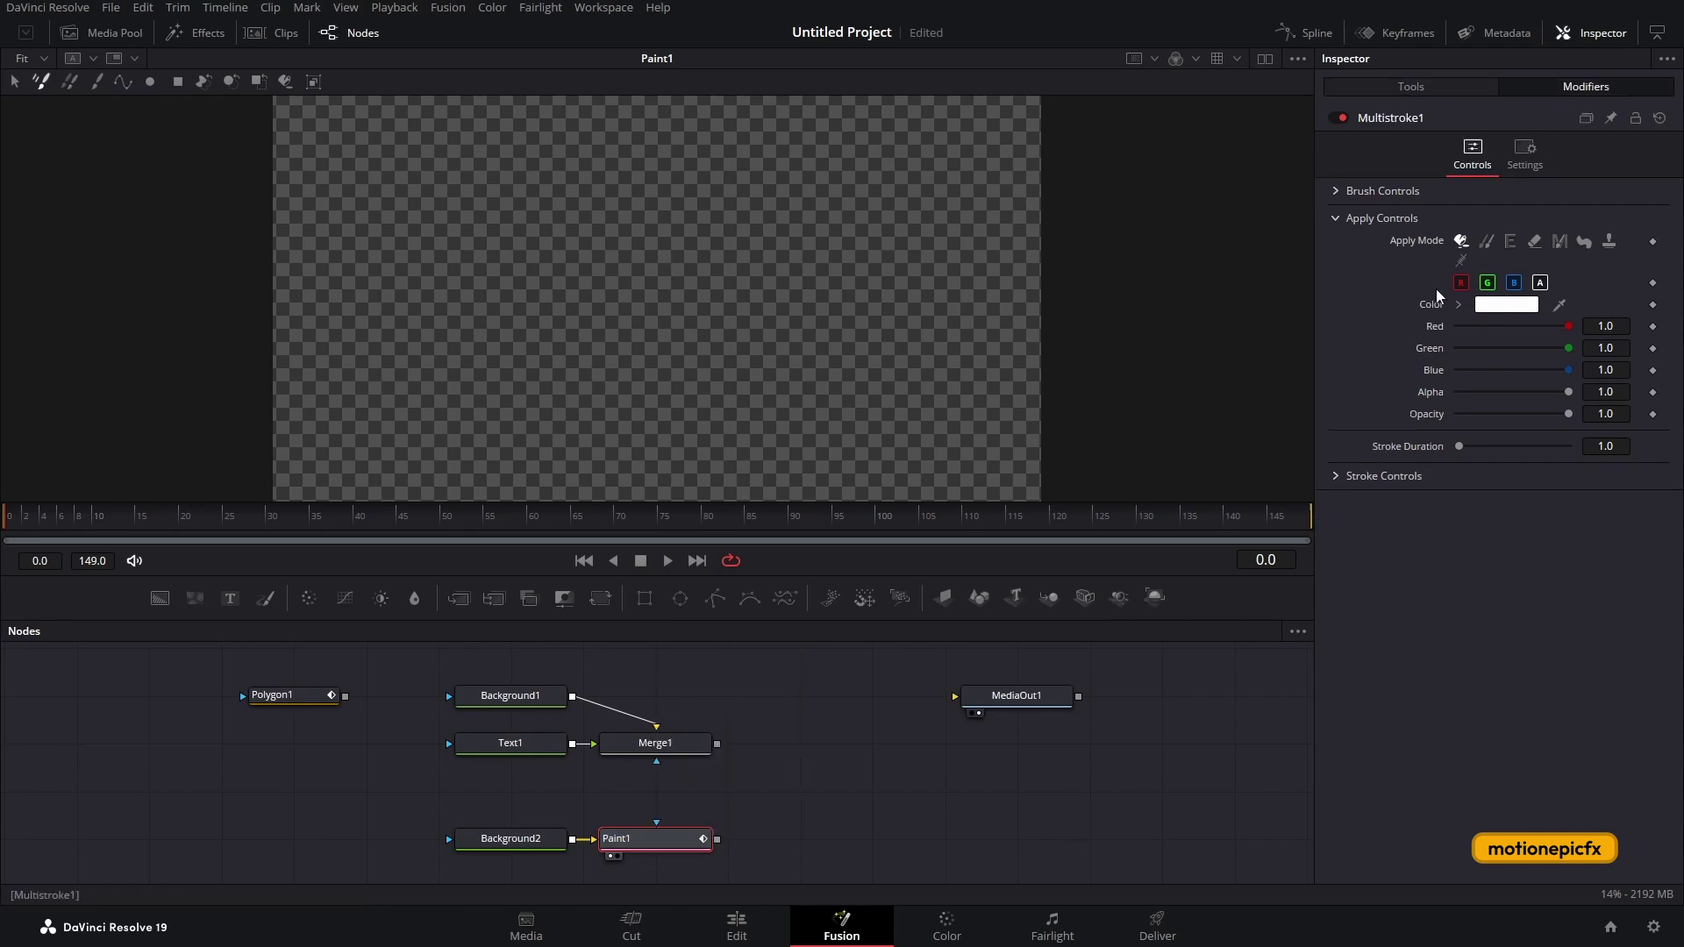
pyautogui.click(1332, 476)
pyautogui.click(1333, 475)
pyautogui.click(125, 81)
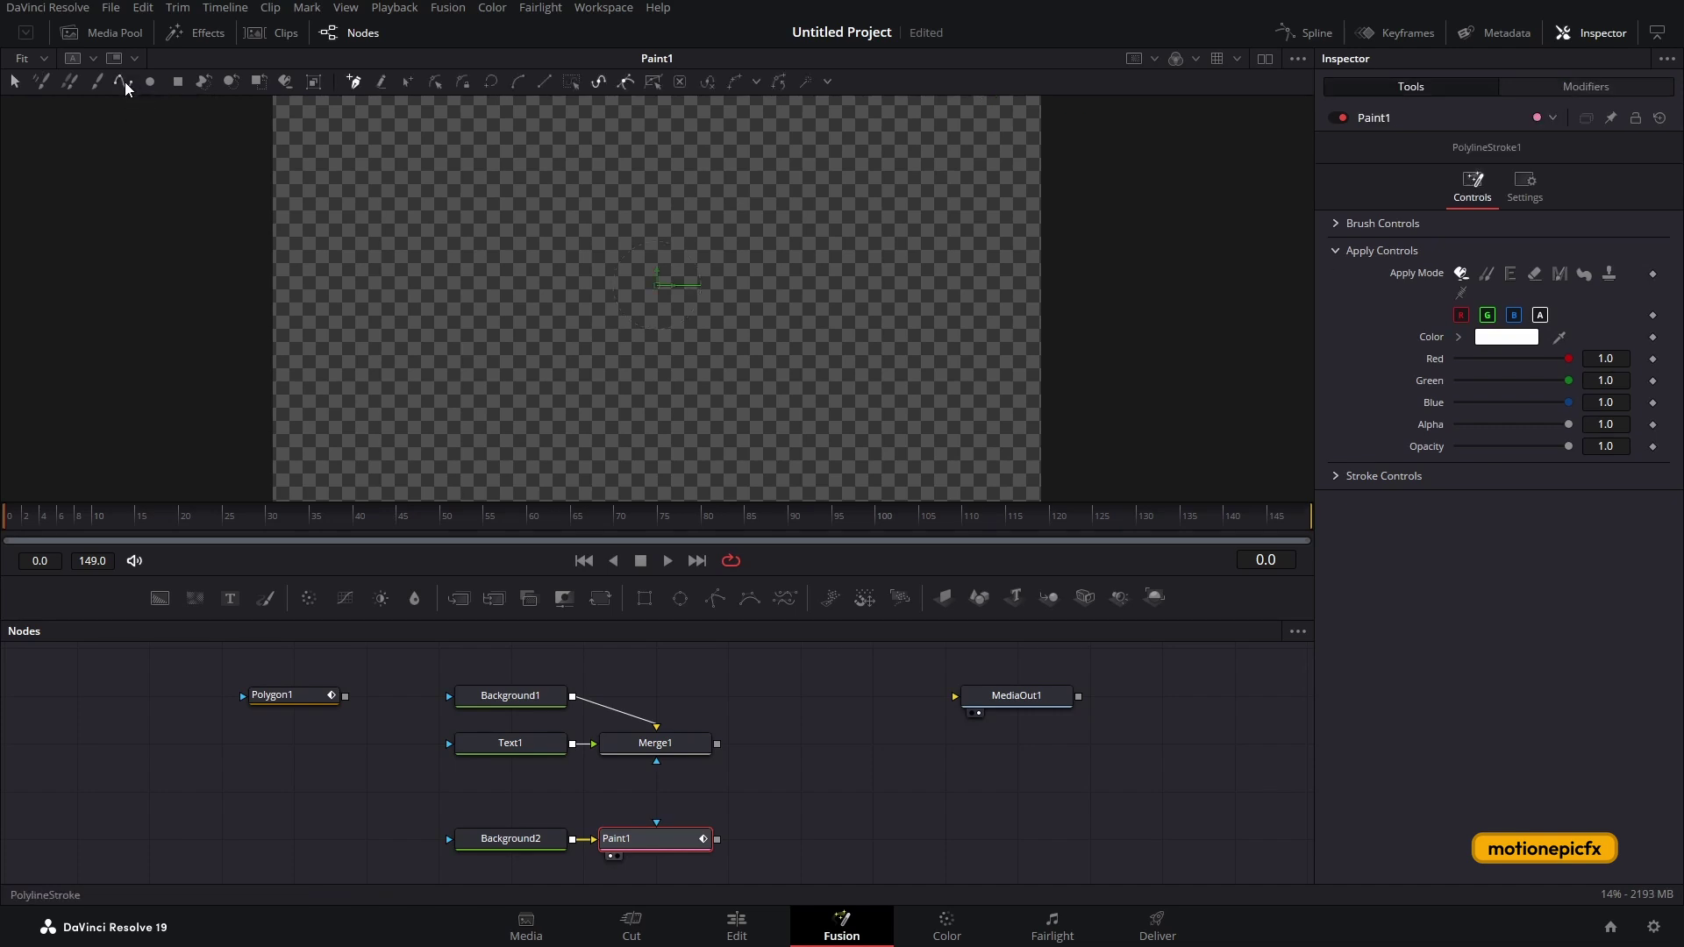
# Connect the polyline stroke's shape animation in Paint1's modifiers to the path of Polygon1.
pyautogui.click(1587, 87)
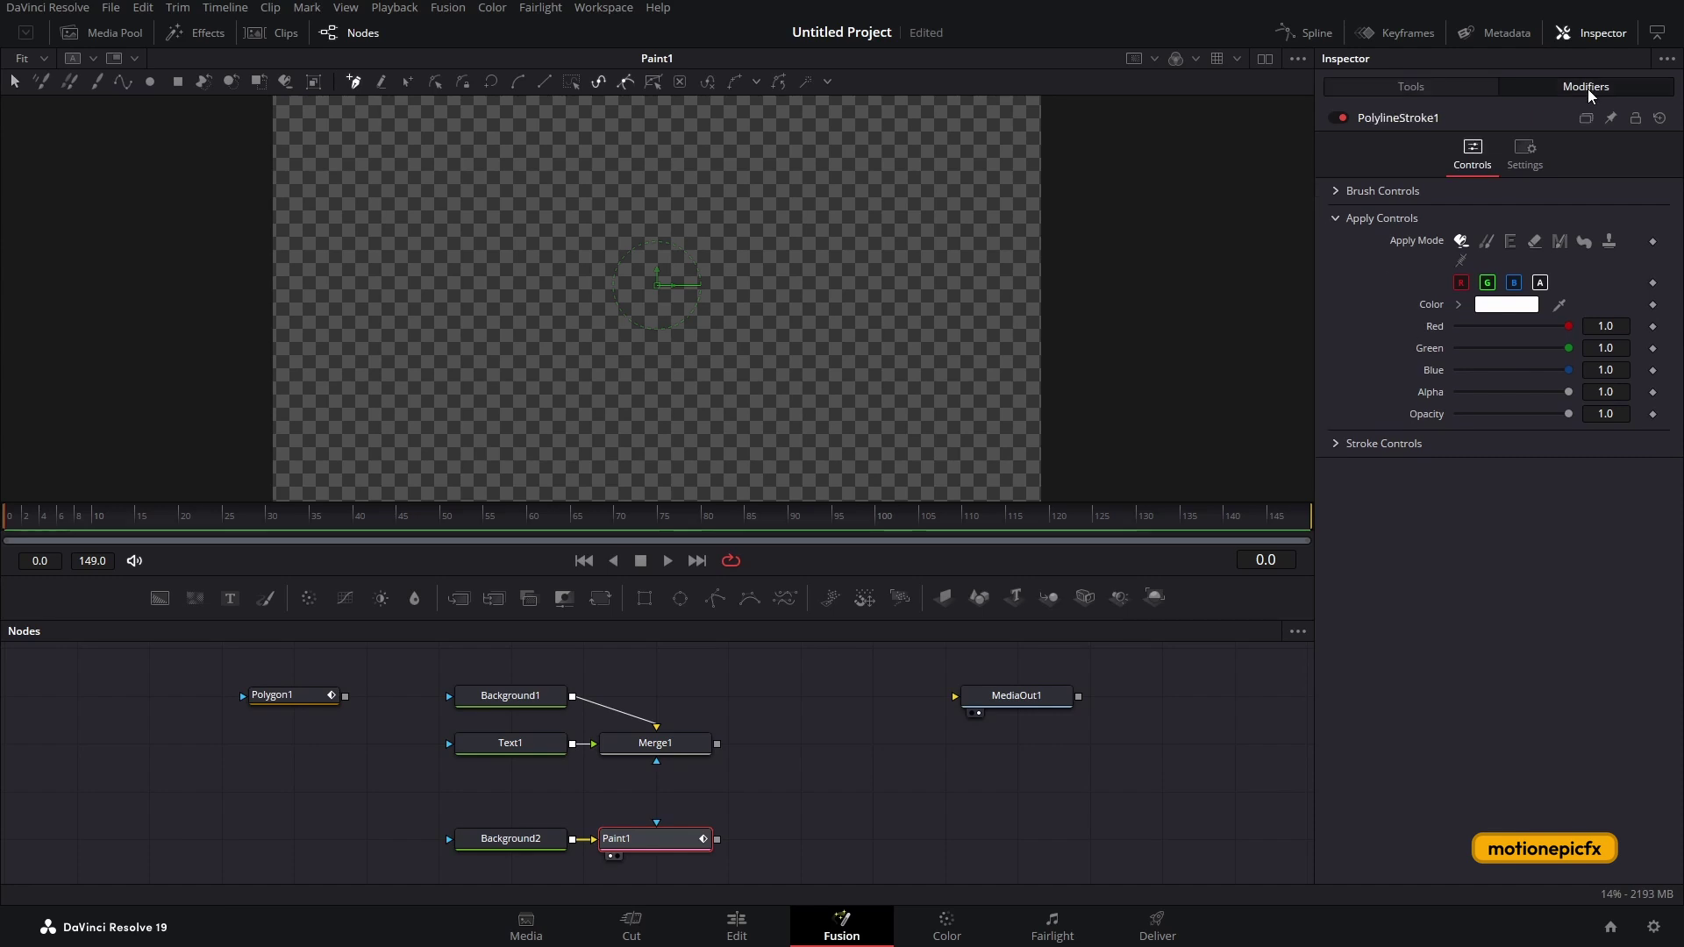
pyautogui.click(1413, 88)
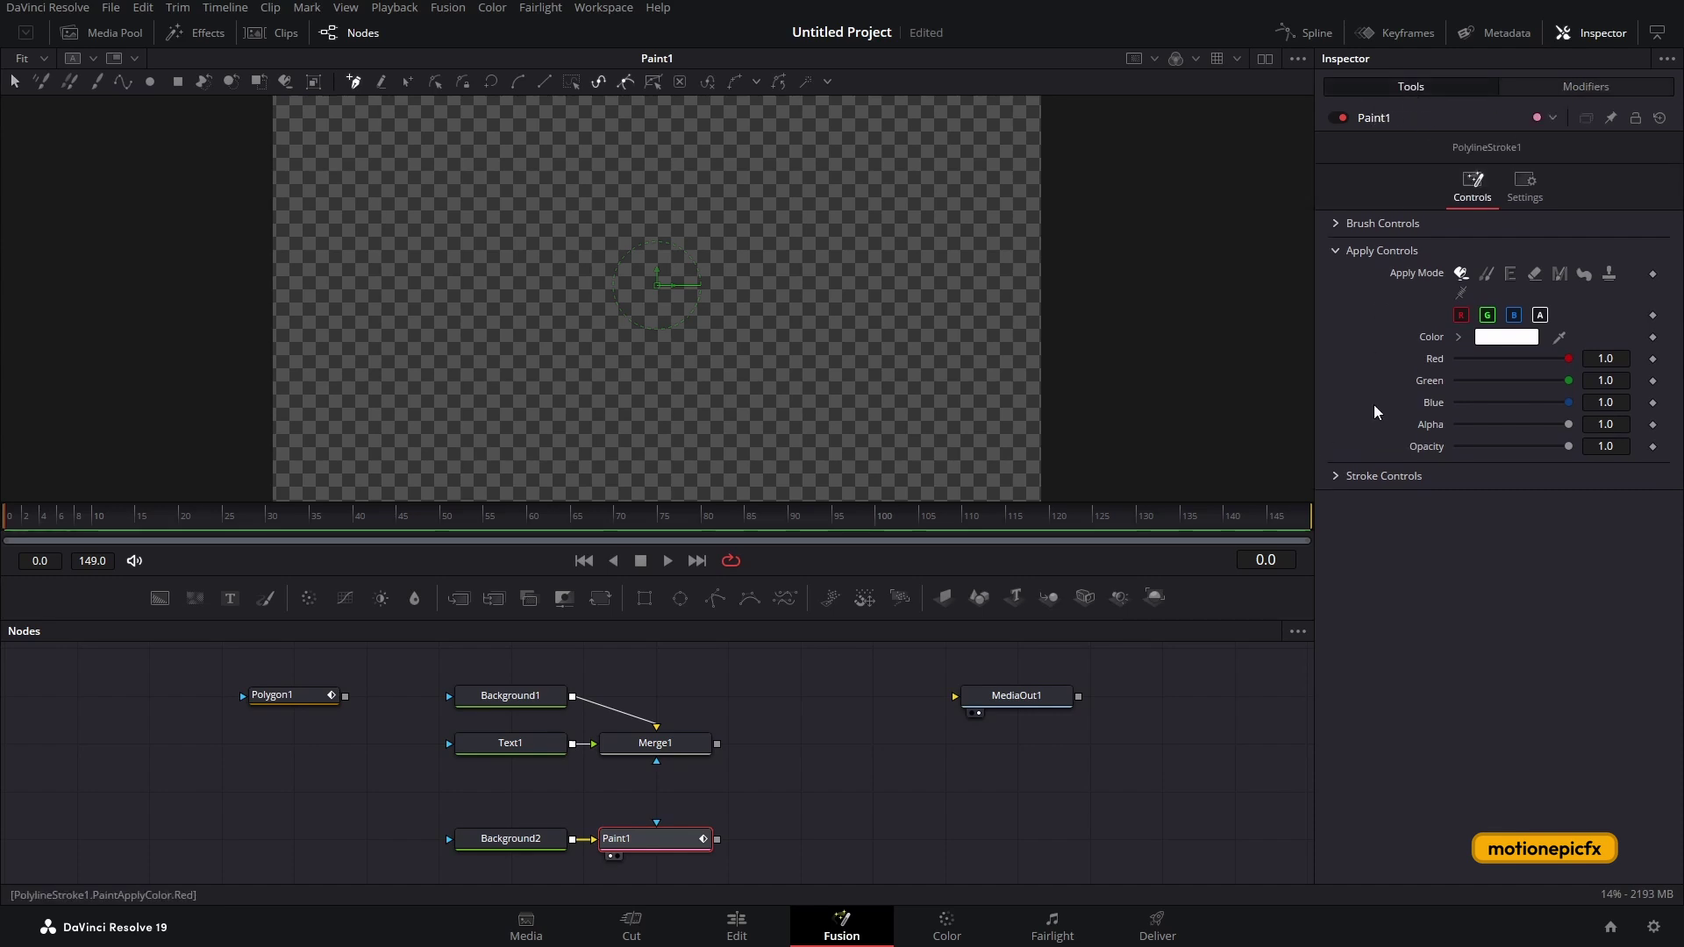
pyautogui.click(1335, 474)
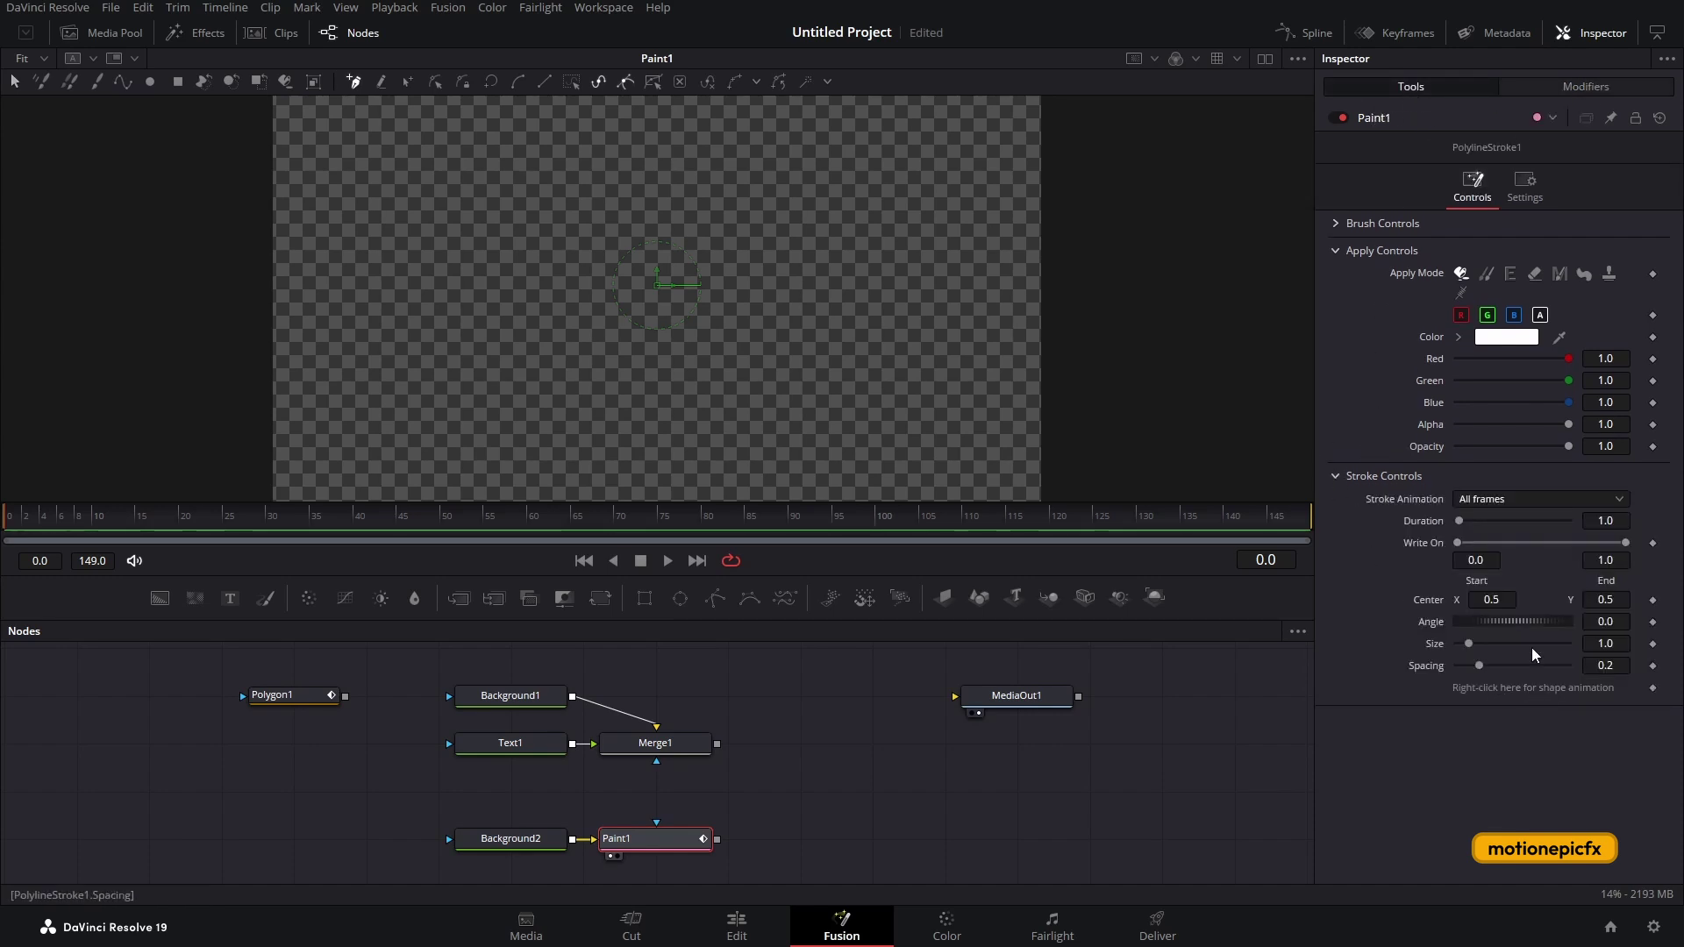
pyautogui.click(1585, 88)
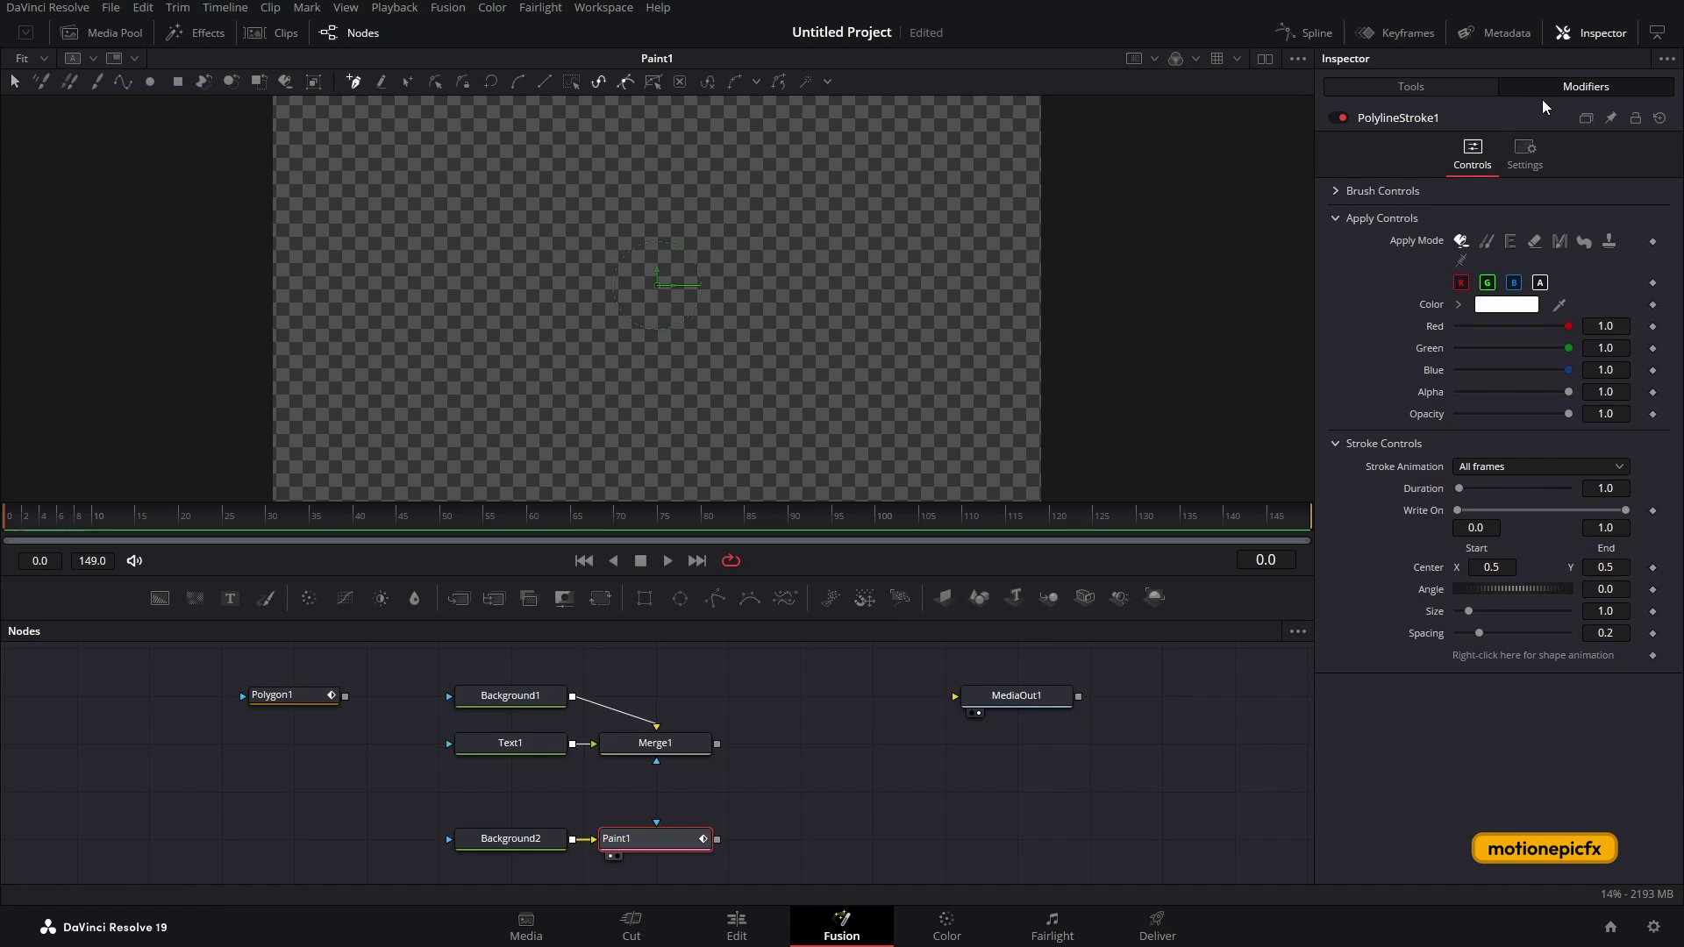
pyautogui.rightClick(1485, 656)
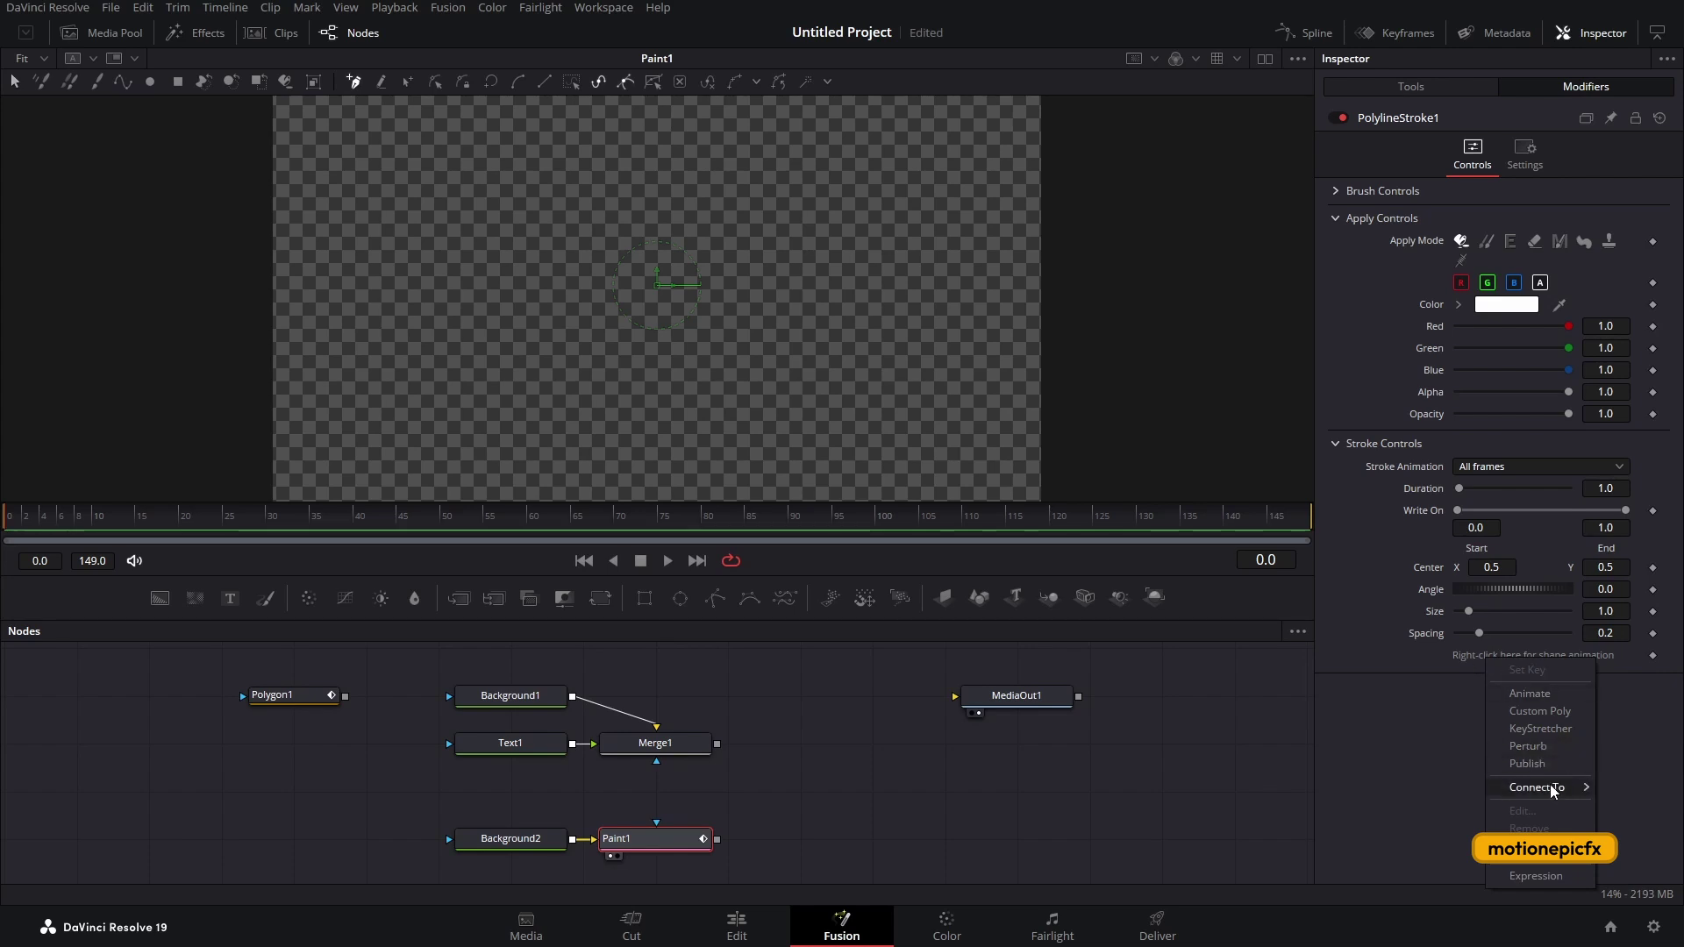
pyautogui.moveTo(1549, 786)
pyautogui.moveTo(1444, 793)
pyautogui.click(1529, 788)
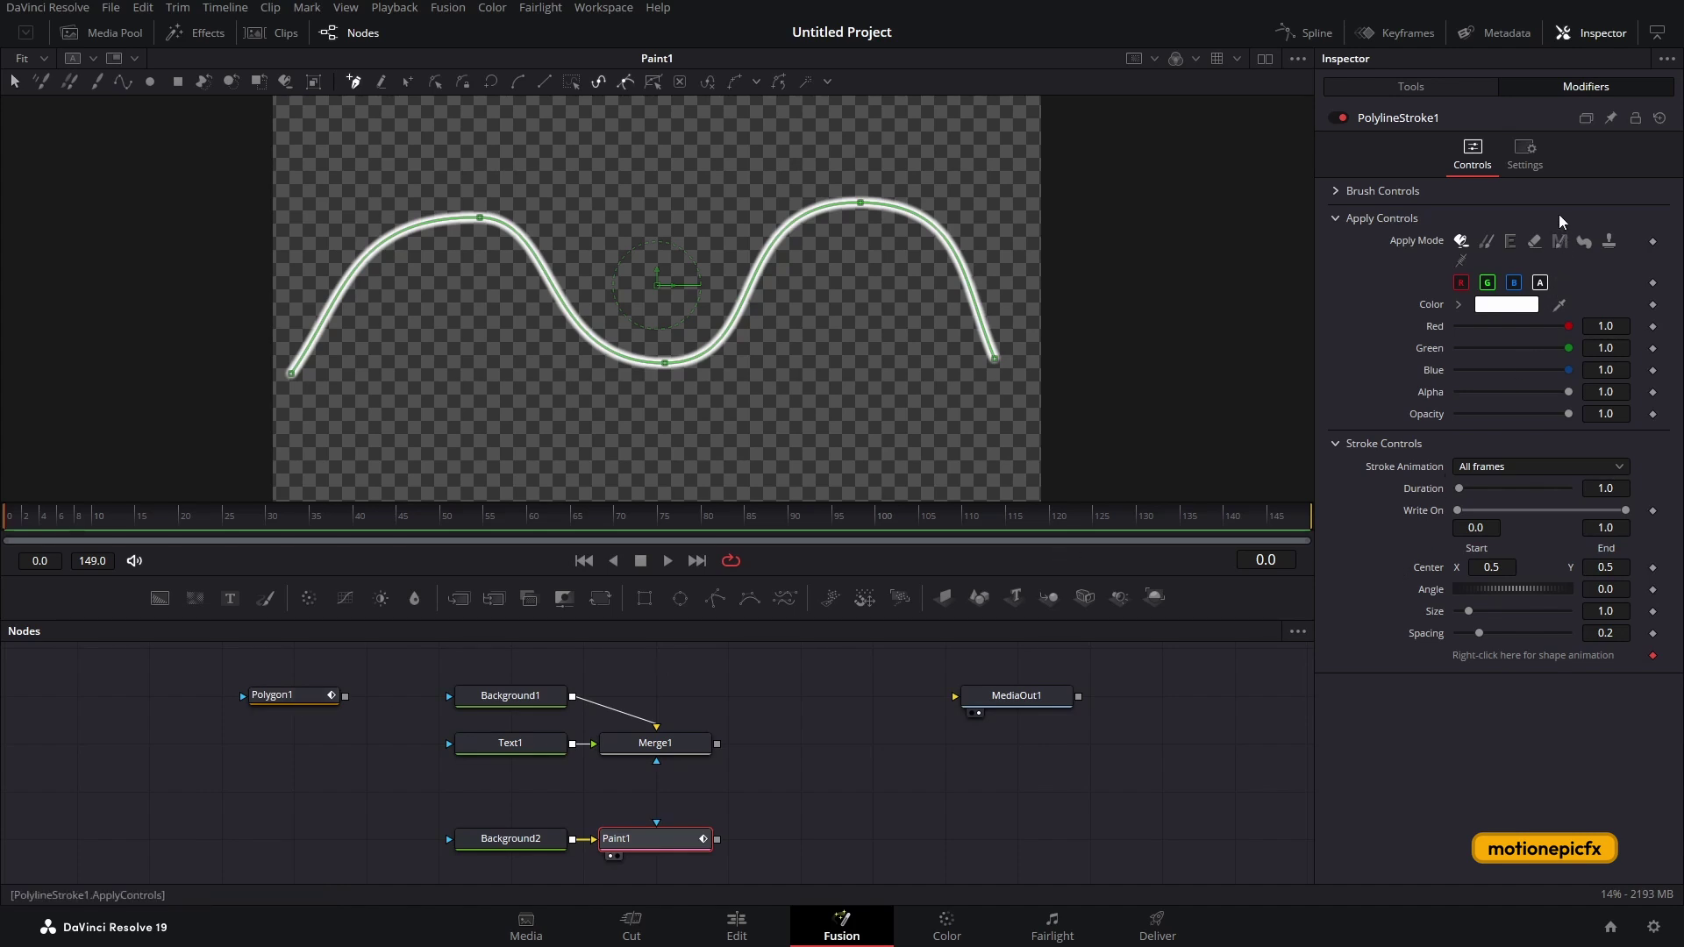
# Set the polyline stroke's brush size to 0.0929 and its softness to 1.197.
pyautogui.click(1329, 195)
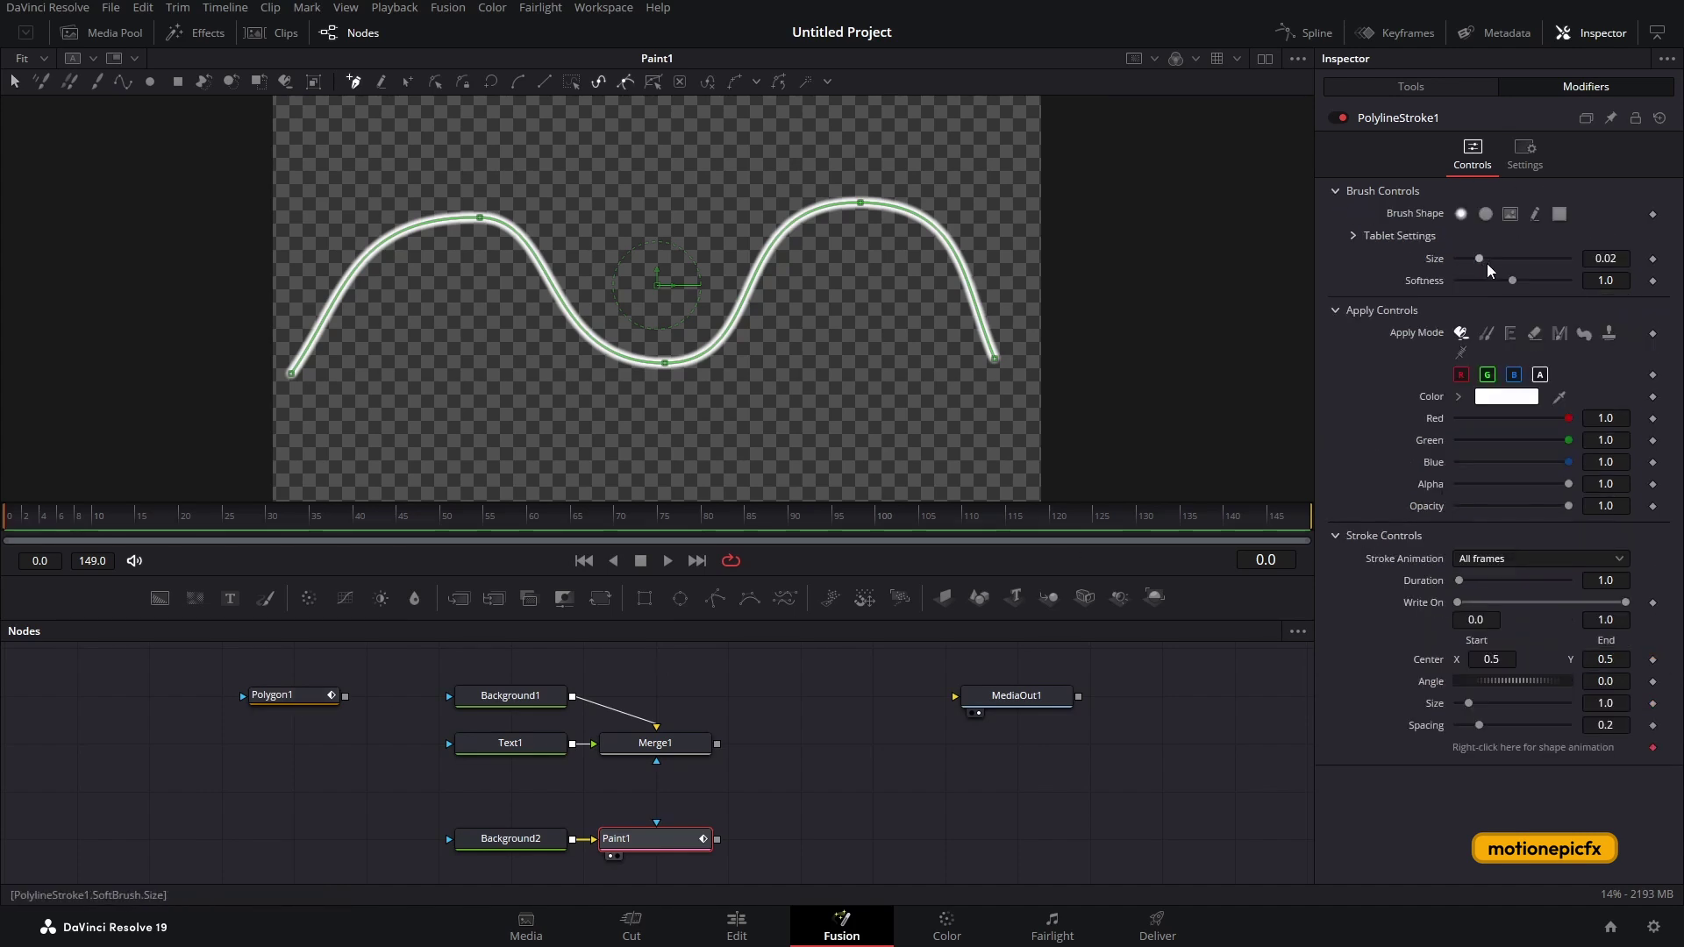
pyautogui.moveTo(1481, 260)
pyautogui.mouseDown()
pyautogui.moveTo(1577, 273)
pyautogui.moveTo(1360, 286)
pyautogui.moveTo(1525, 298)
pyautogui.mouseUp()
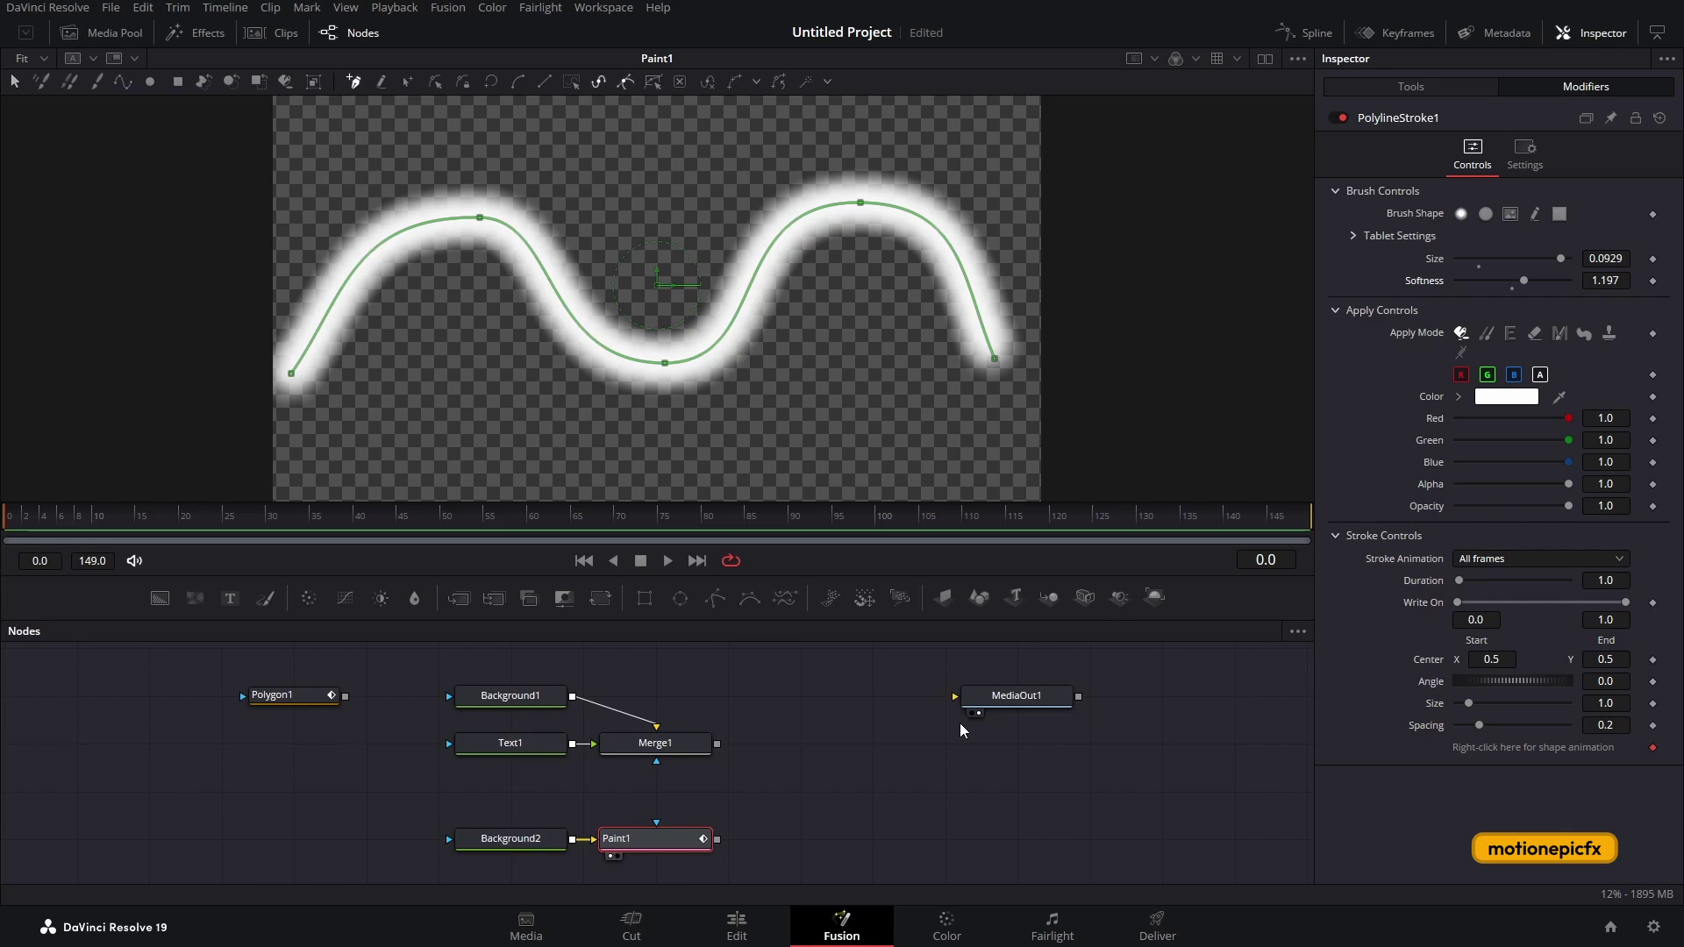
# Move MediaOut1 farther from the other nodes and place a new unconnected Background node between Merge1 and MediaOut1.
pyautogui.moveTo(1011, 707); pyautogui.dragTo(1155, 754)
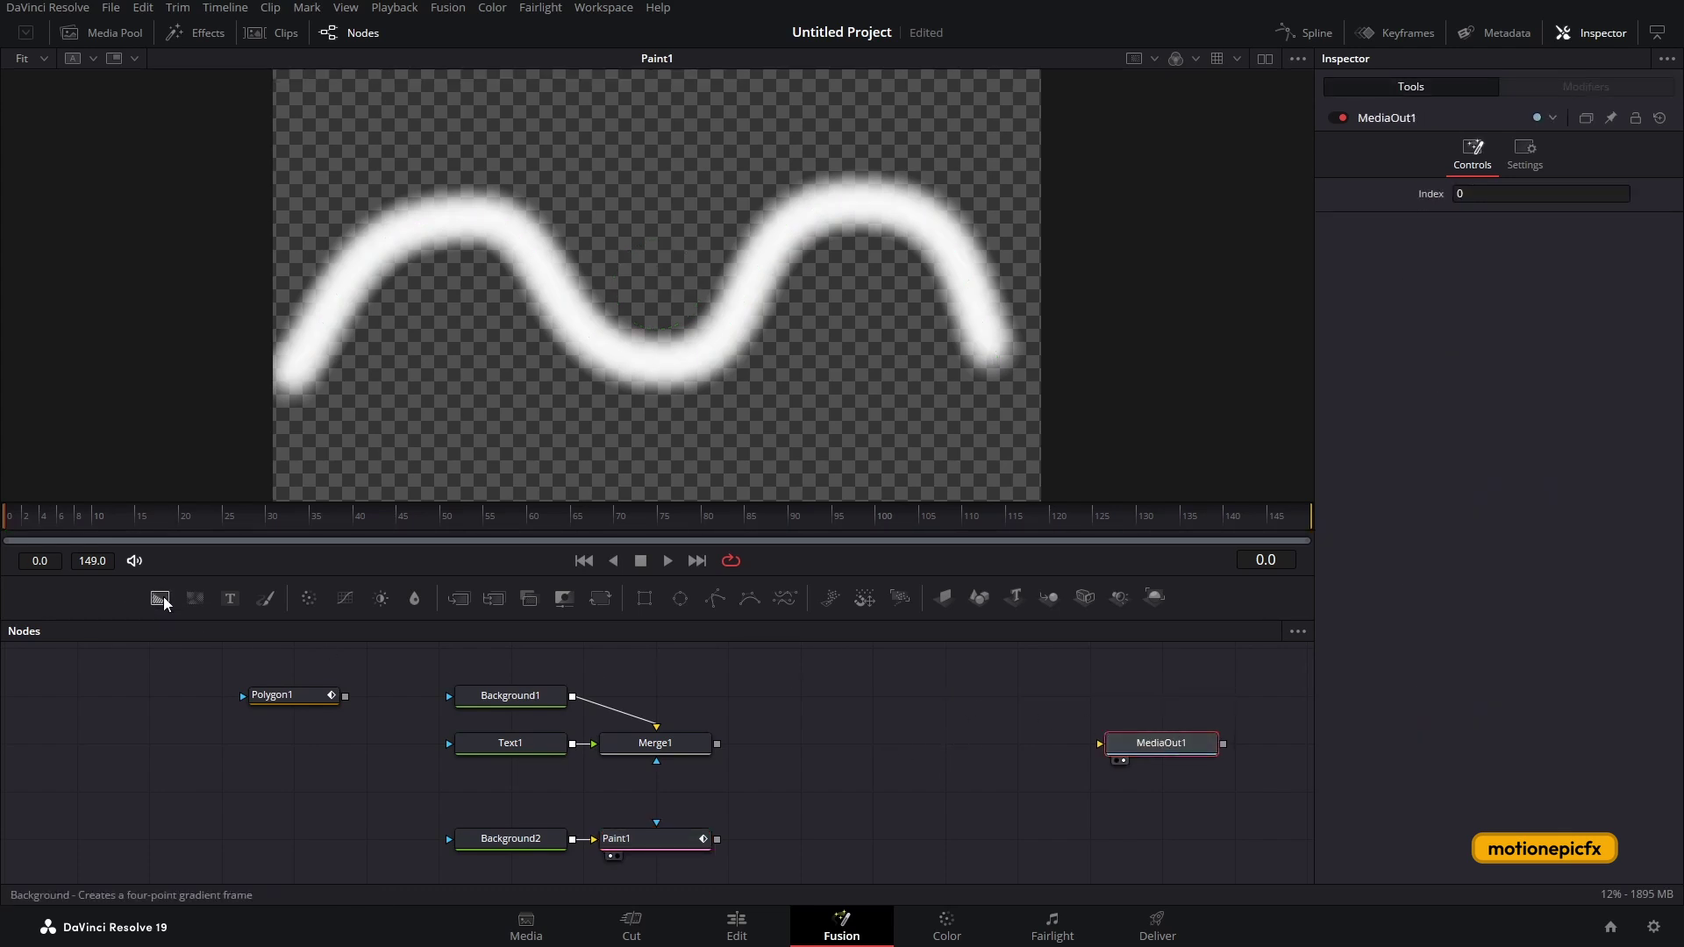
pyautogui.moveTo(163, 597); pyautogui.dragTo(956, 741)
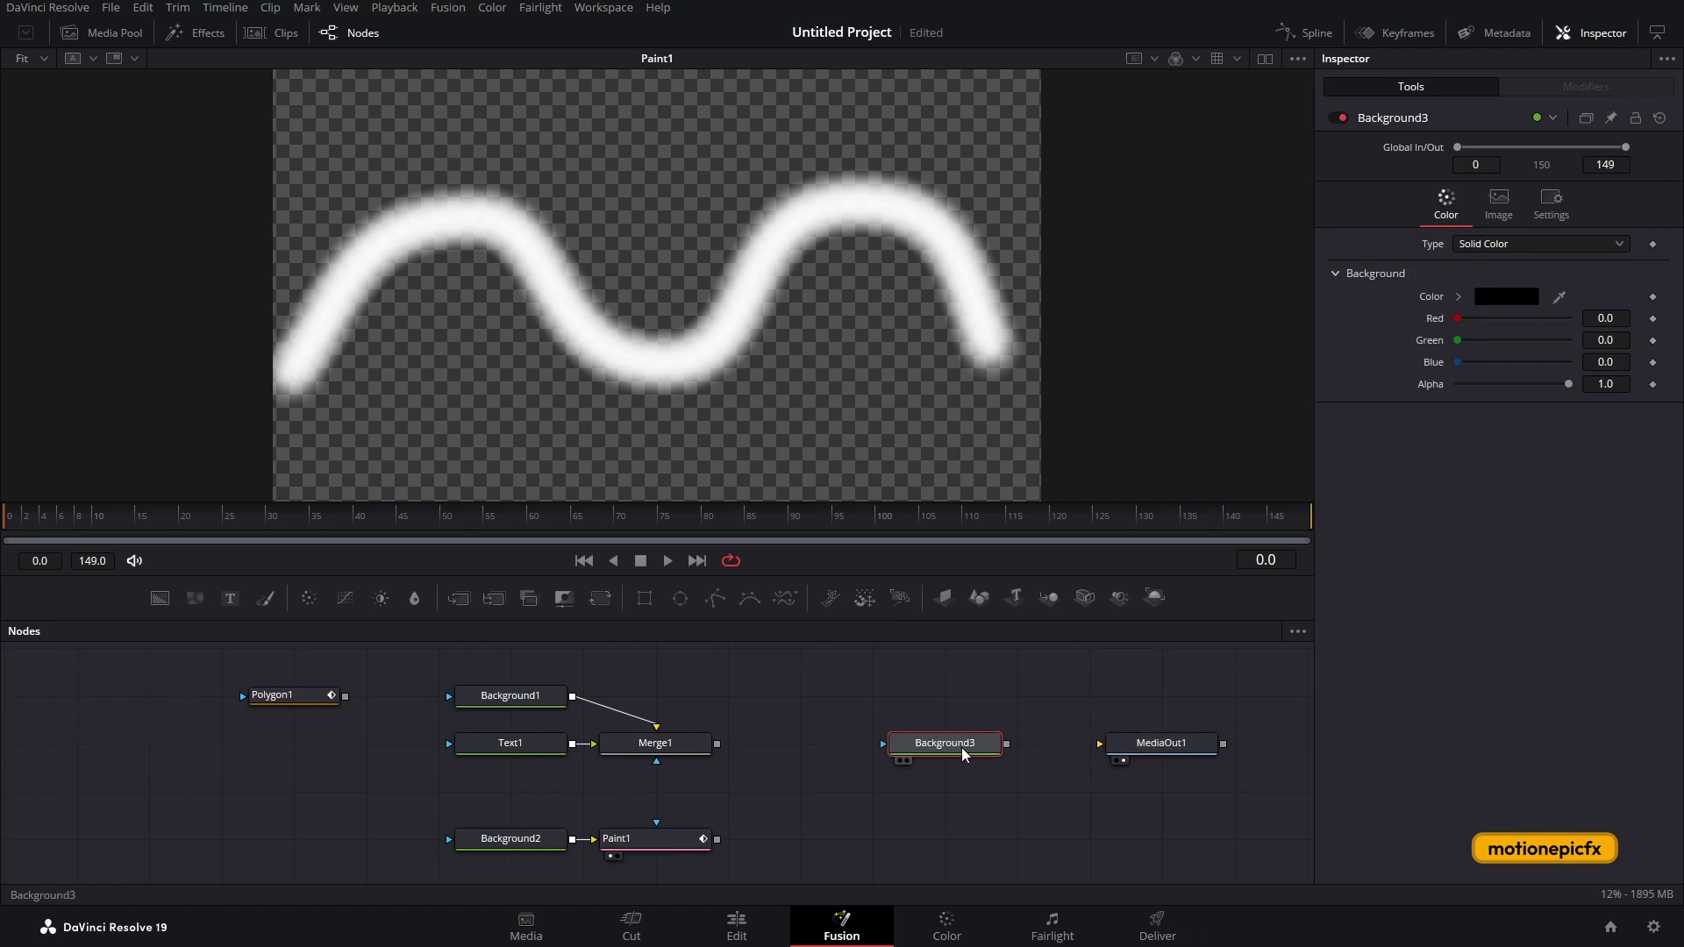
# Turn off Background3's automatic resolution and set its image size to 100 by 100.
pyautogui.click(1499, 204)
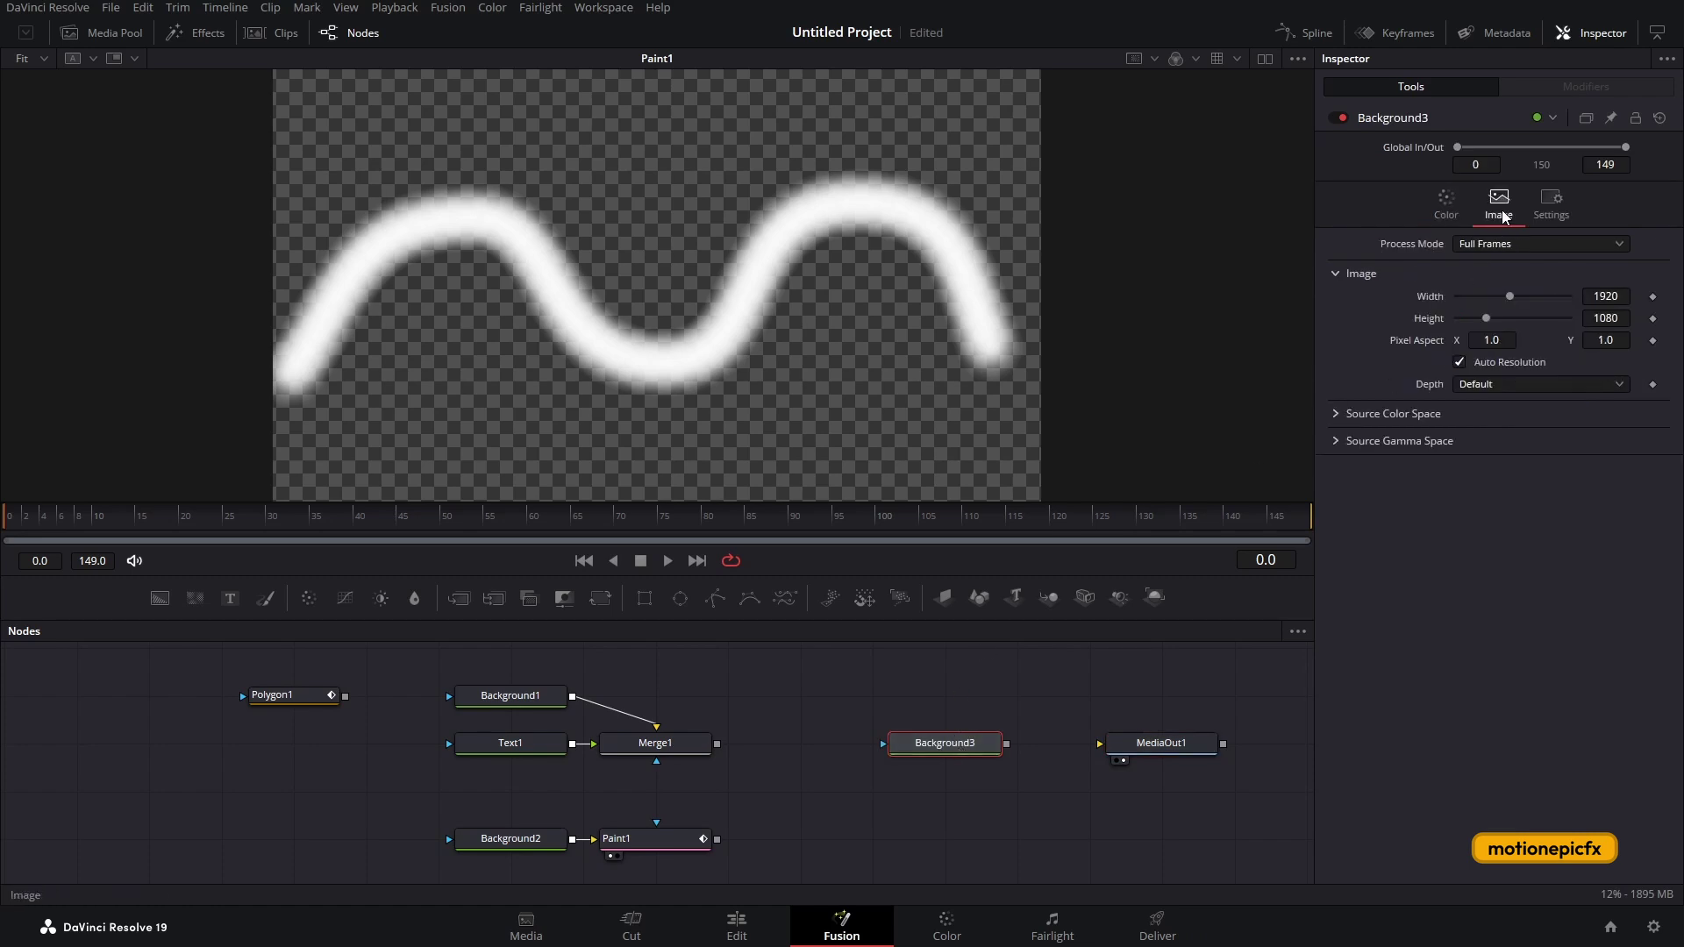
pyautogui.click(1459, 362)
pyautogui.click(1612, 298)
pyautogui.write('100')
pyautogui.press('Tab')
pyautogui.write('100')
pyautogui.press('Tab')
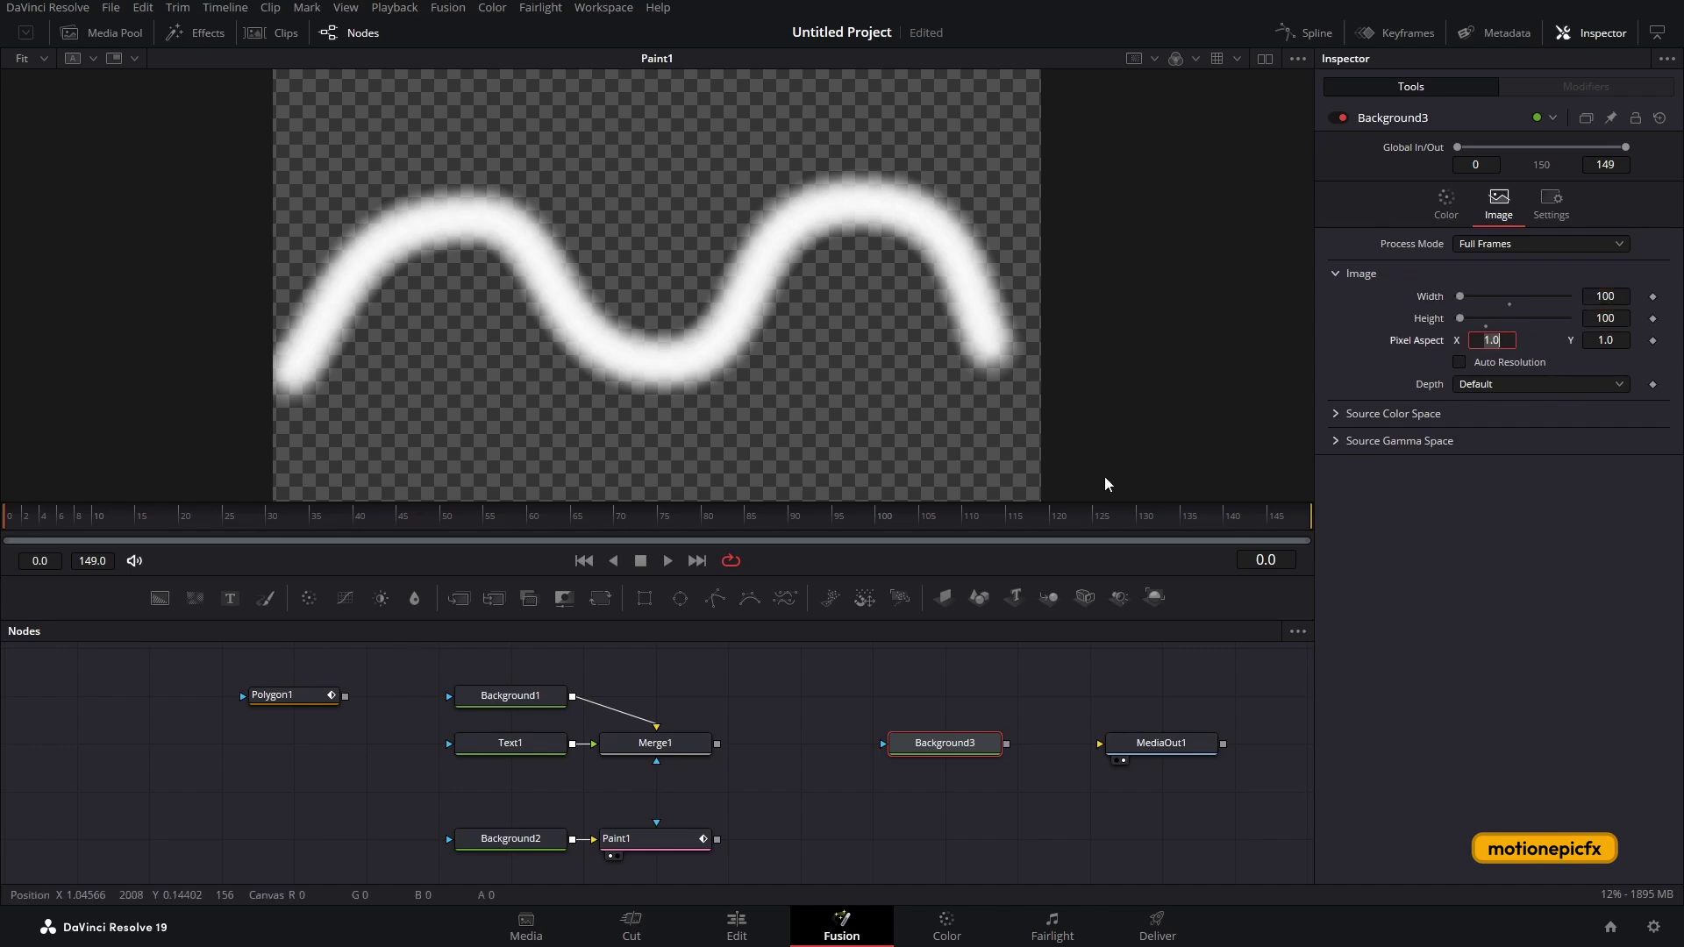
# Show Background3 in the viewer and change its fill type from solid color to Gradient.
pyautogui.moveTo(954, 756); pyautogui.dragTo(955, 708)
pyautogui.hotkey('ctrl', 'z')
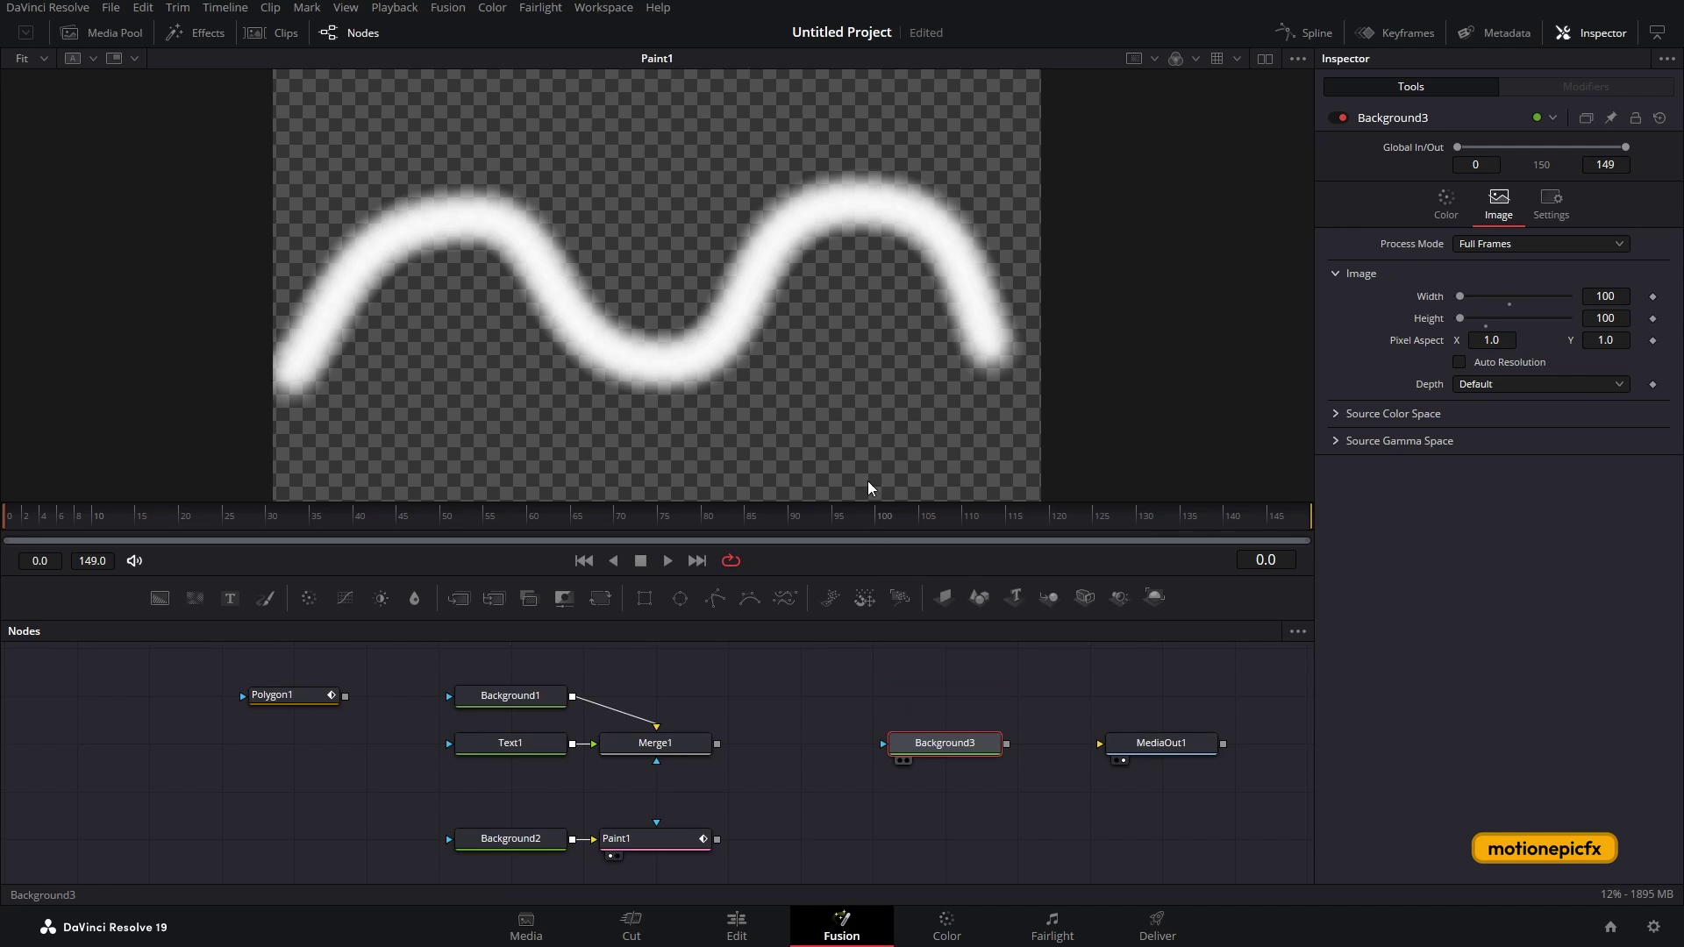
pyautogui.press('1')
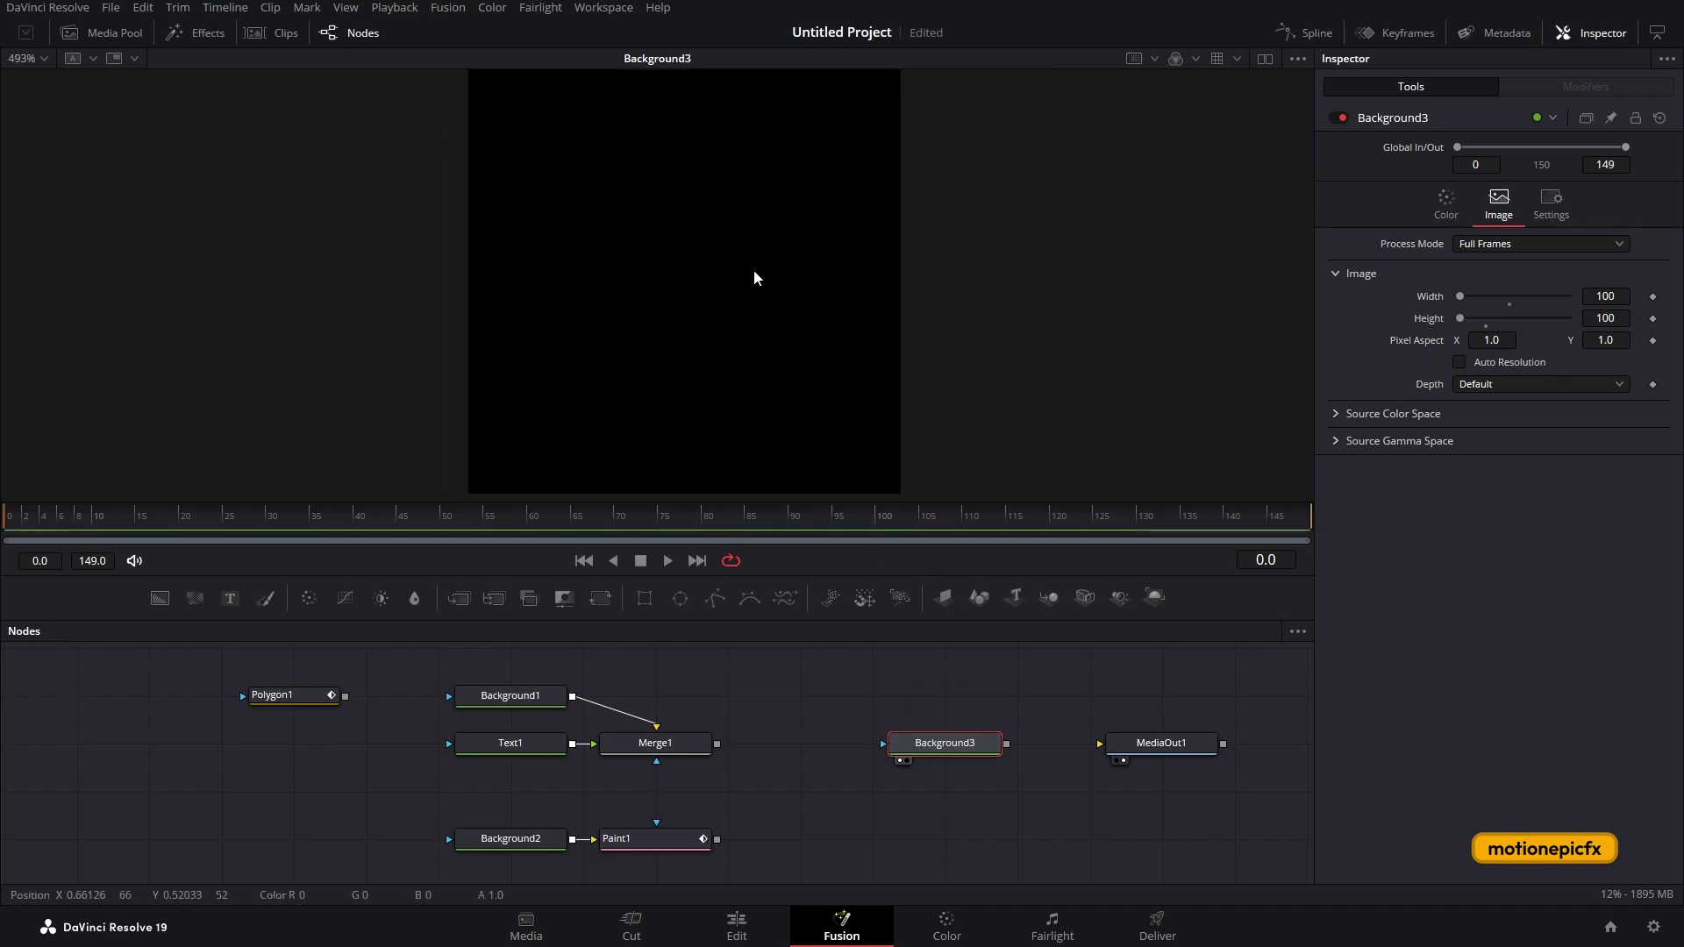
pyautogui.click(1444, 202)
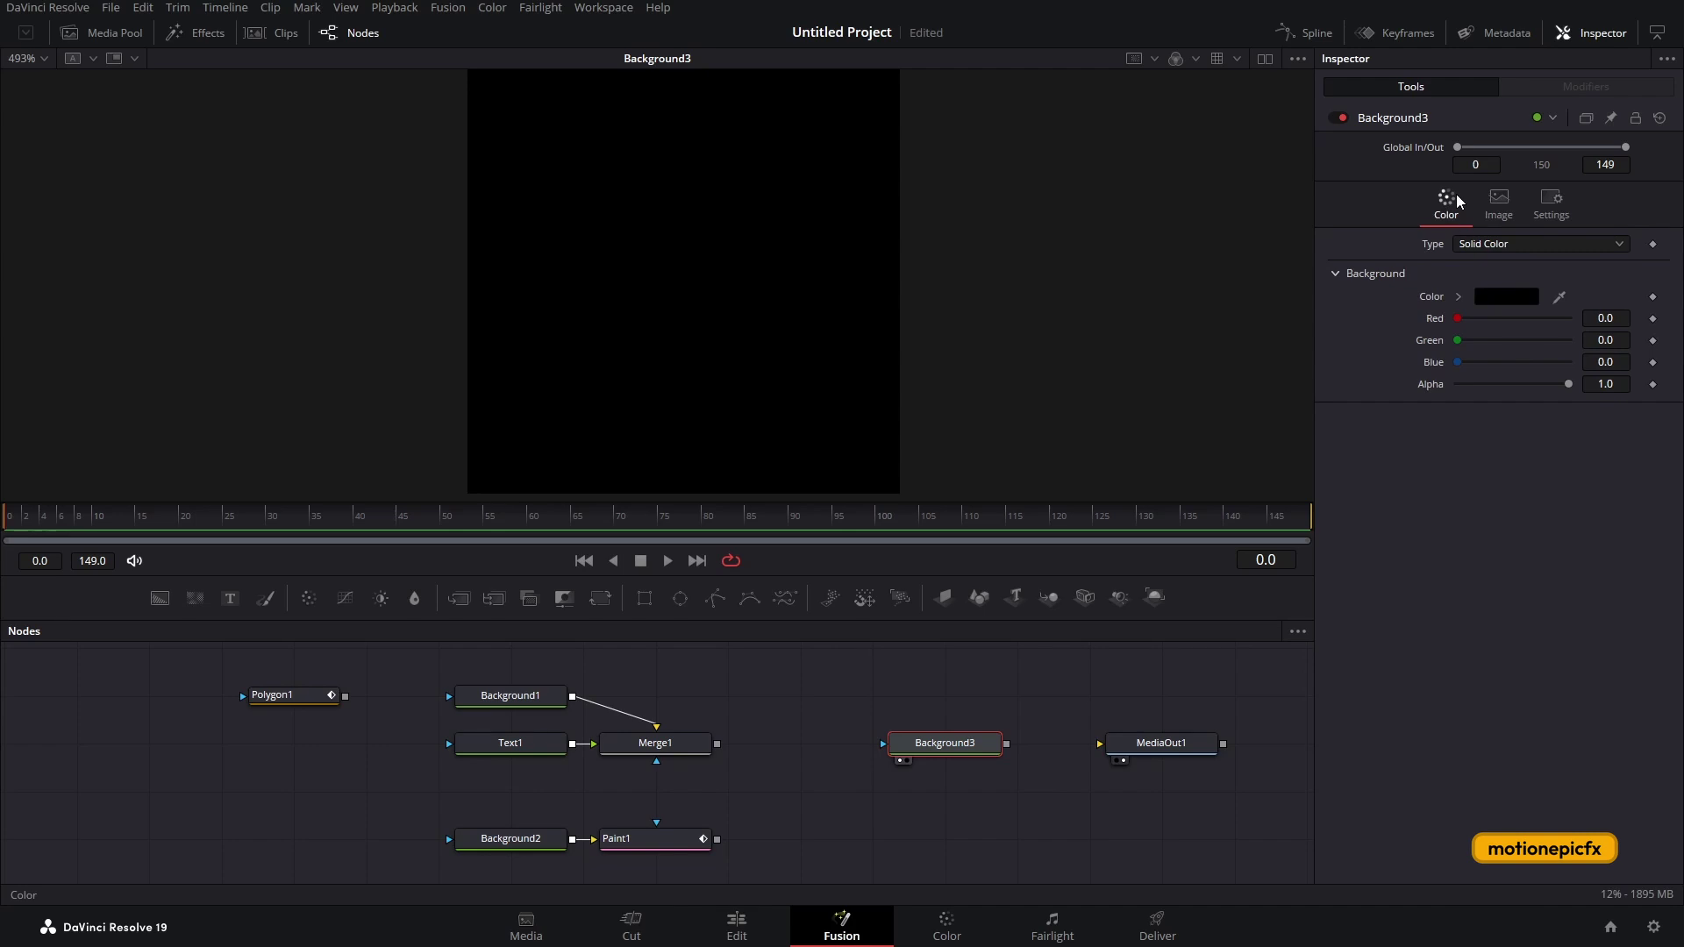
pyautogui.click(1479, 245)
pyautogui.click(1507, 343)
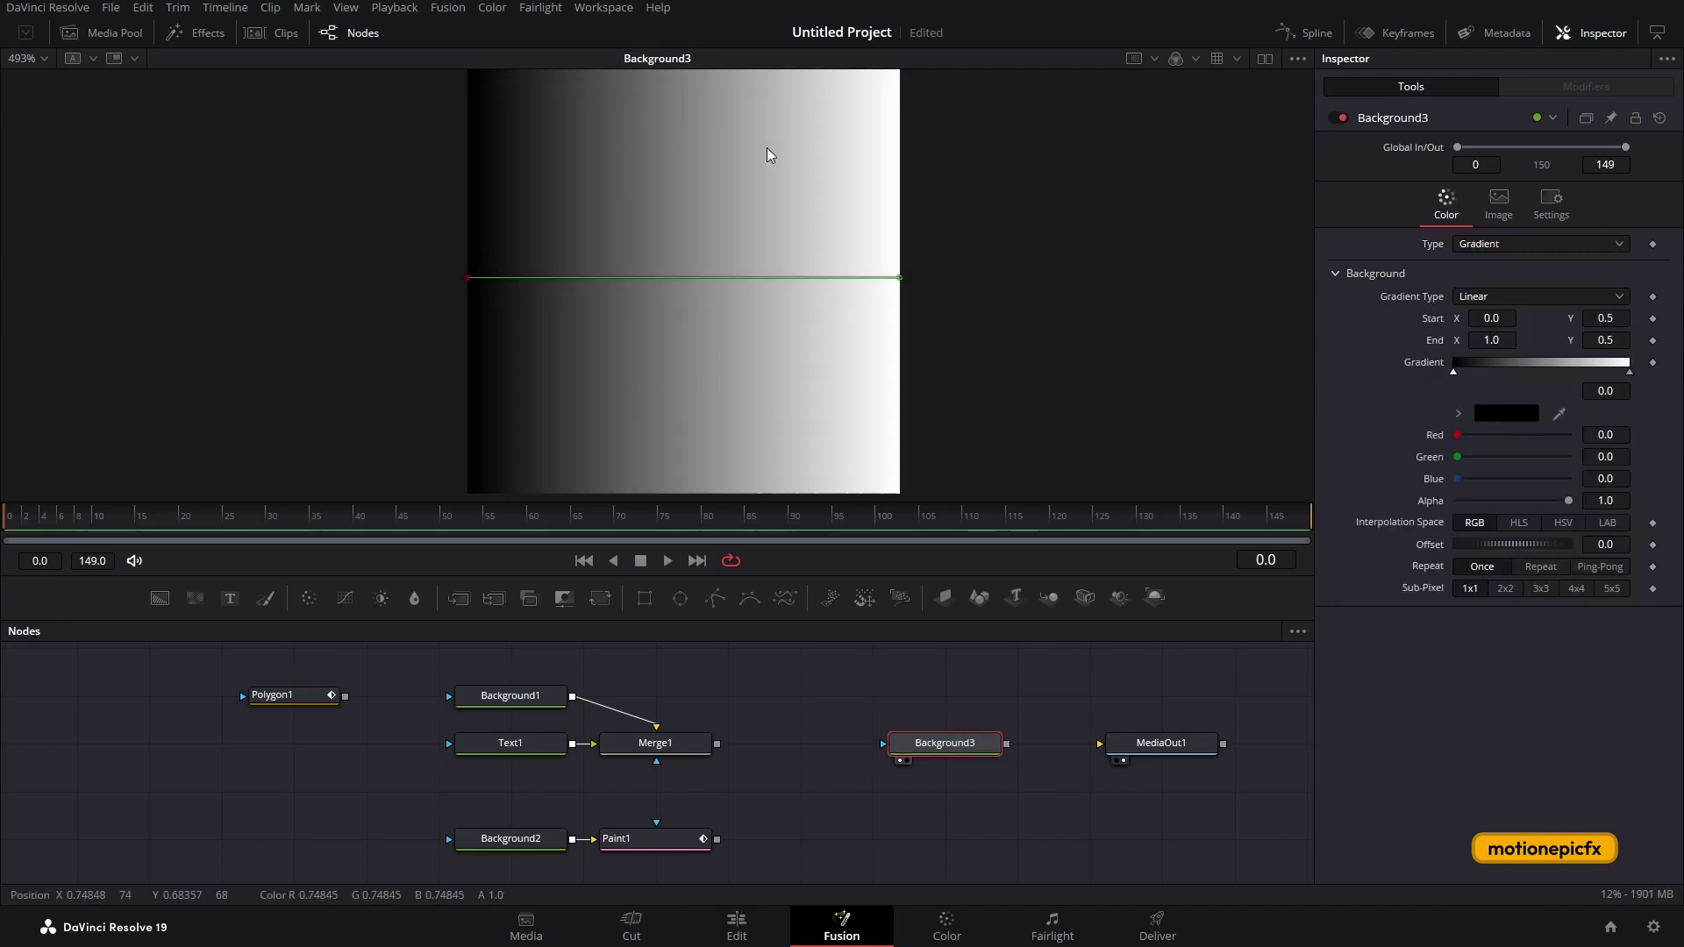
# Mask Background3 with an Ellipse node placed above it, and enlarge the circle to a width and height of about 0.98.
pyautogui.moveTo(679, 597); pyautogui.dragTo(884, 742)
pyautogui.click(963, 693)
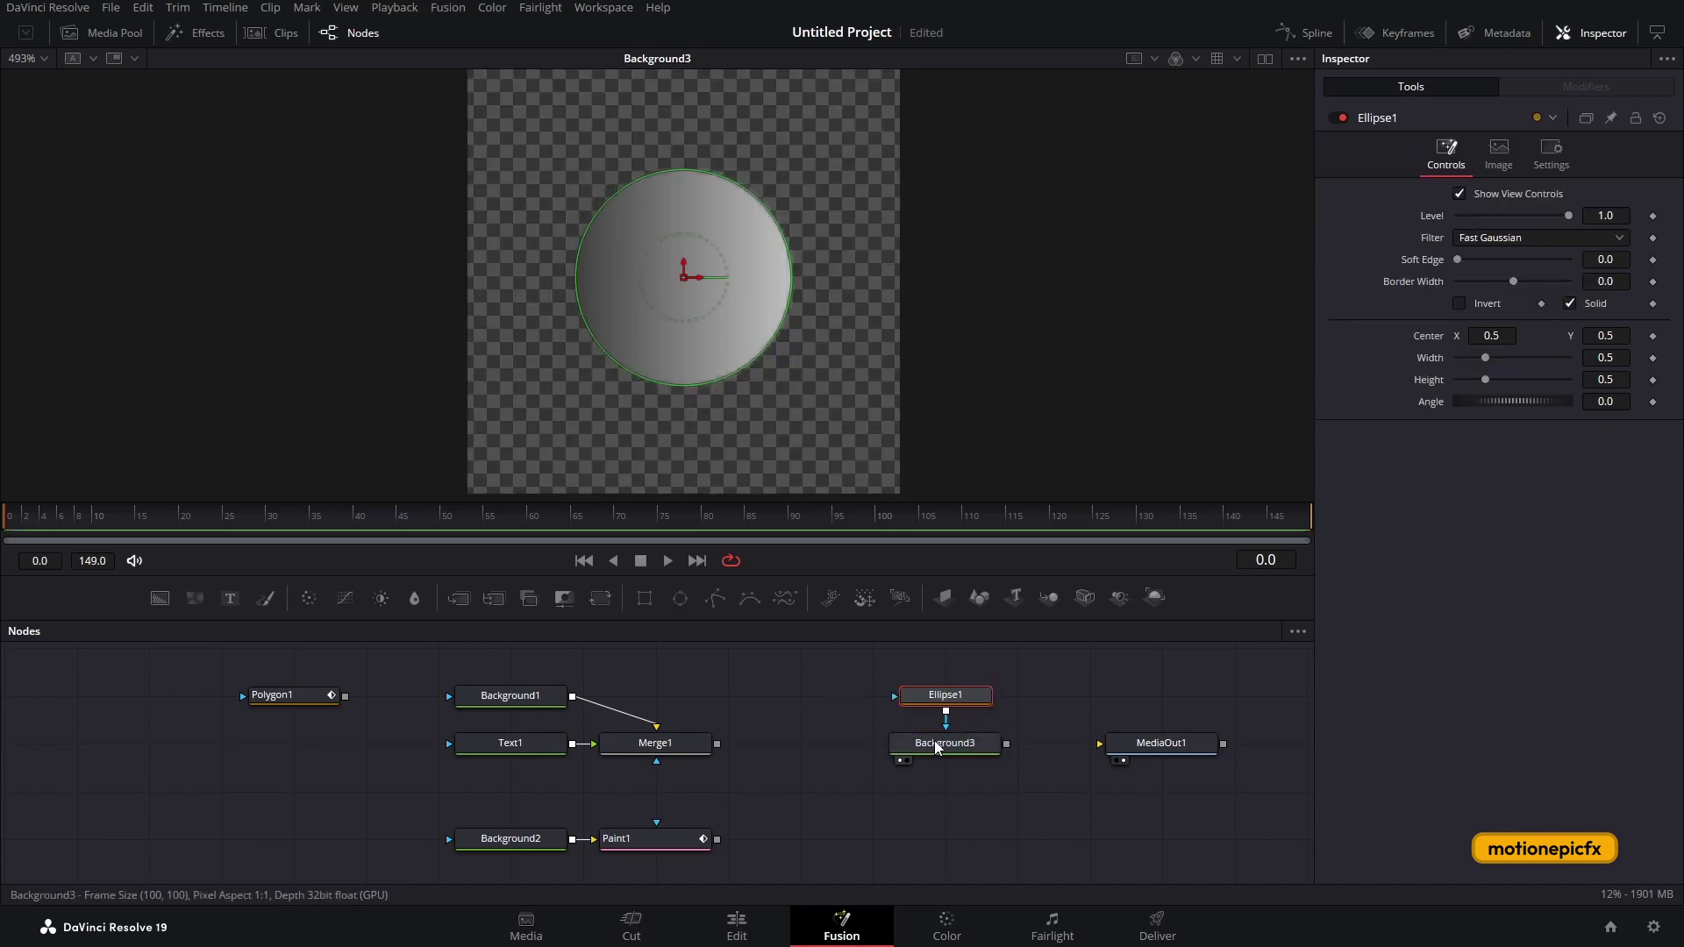
pyautogui.click(934, 742)
pyautogui.click(936, 696)
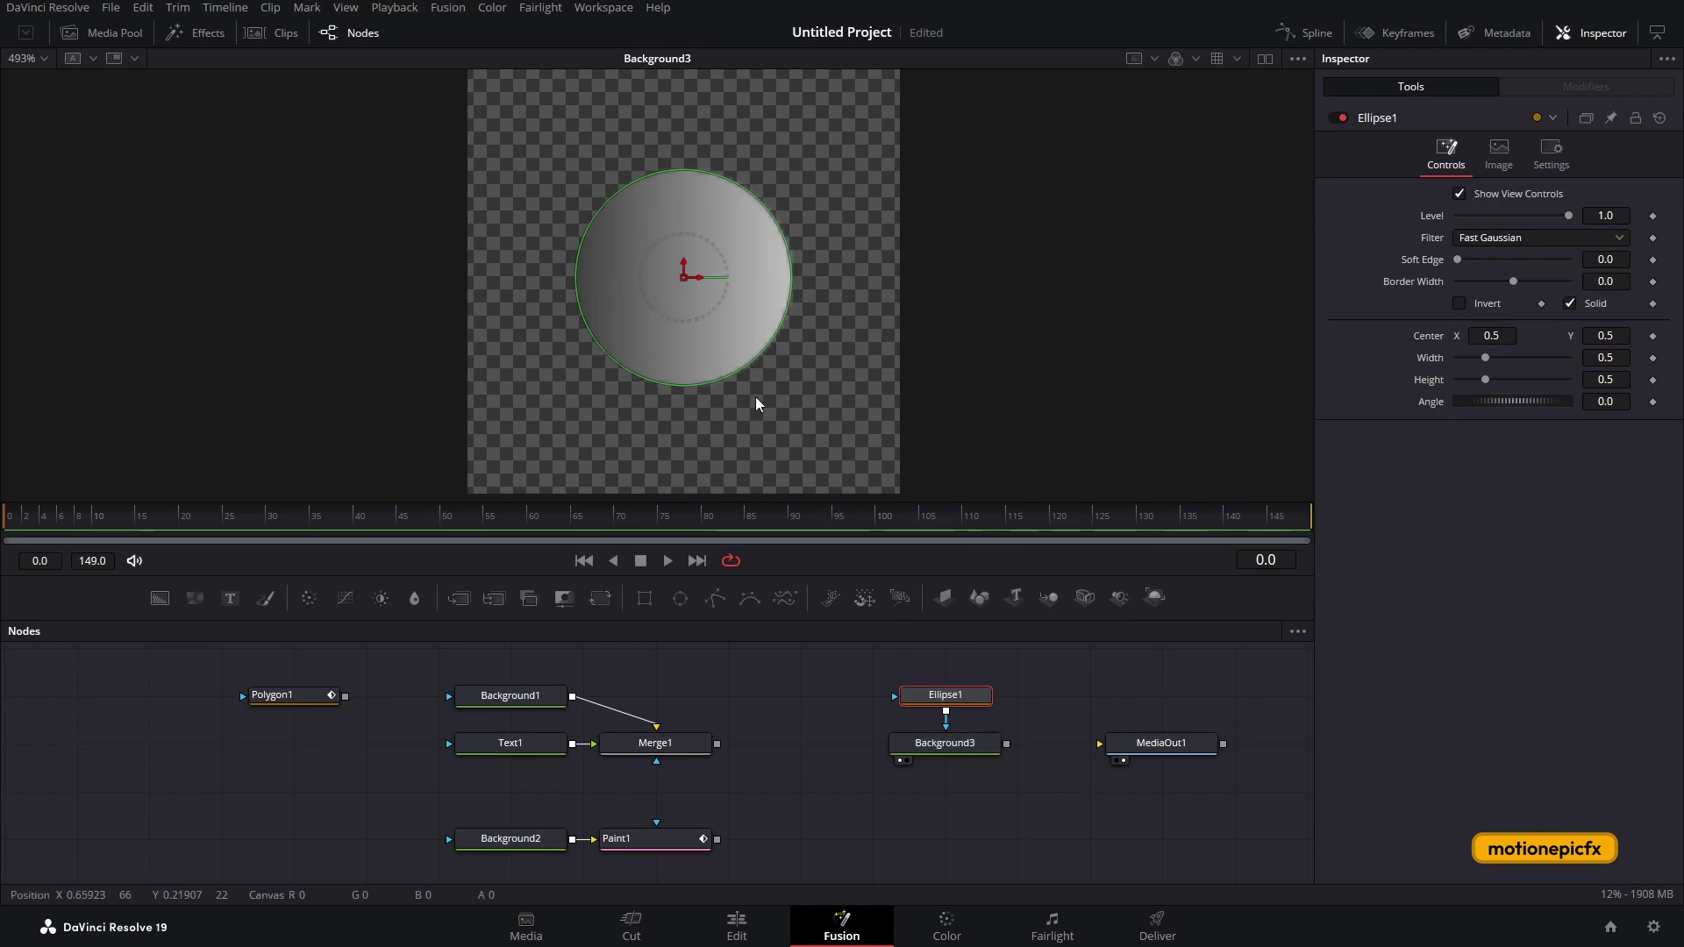
pyautogui.moveTo(753, 361); pyautogui.dragTo(828, 433)
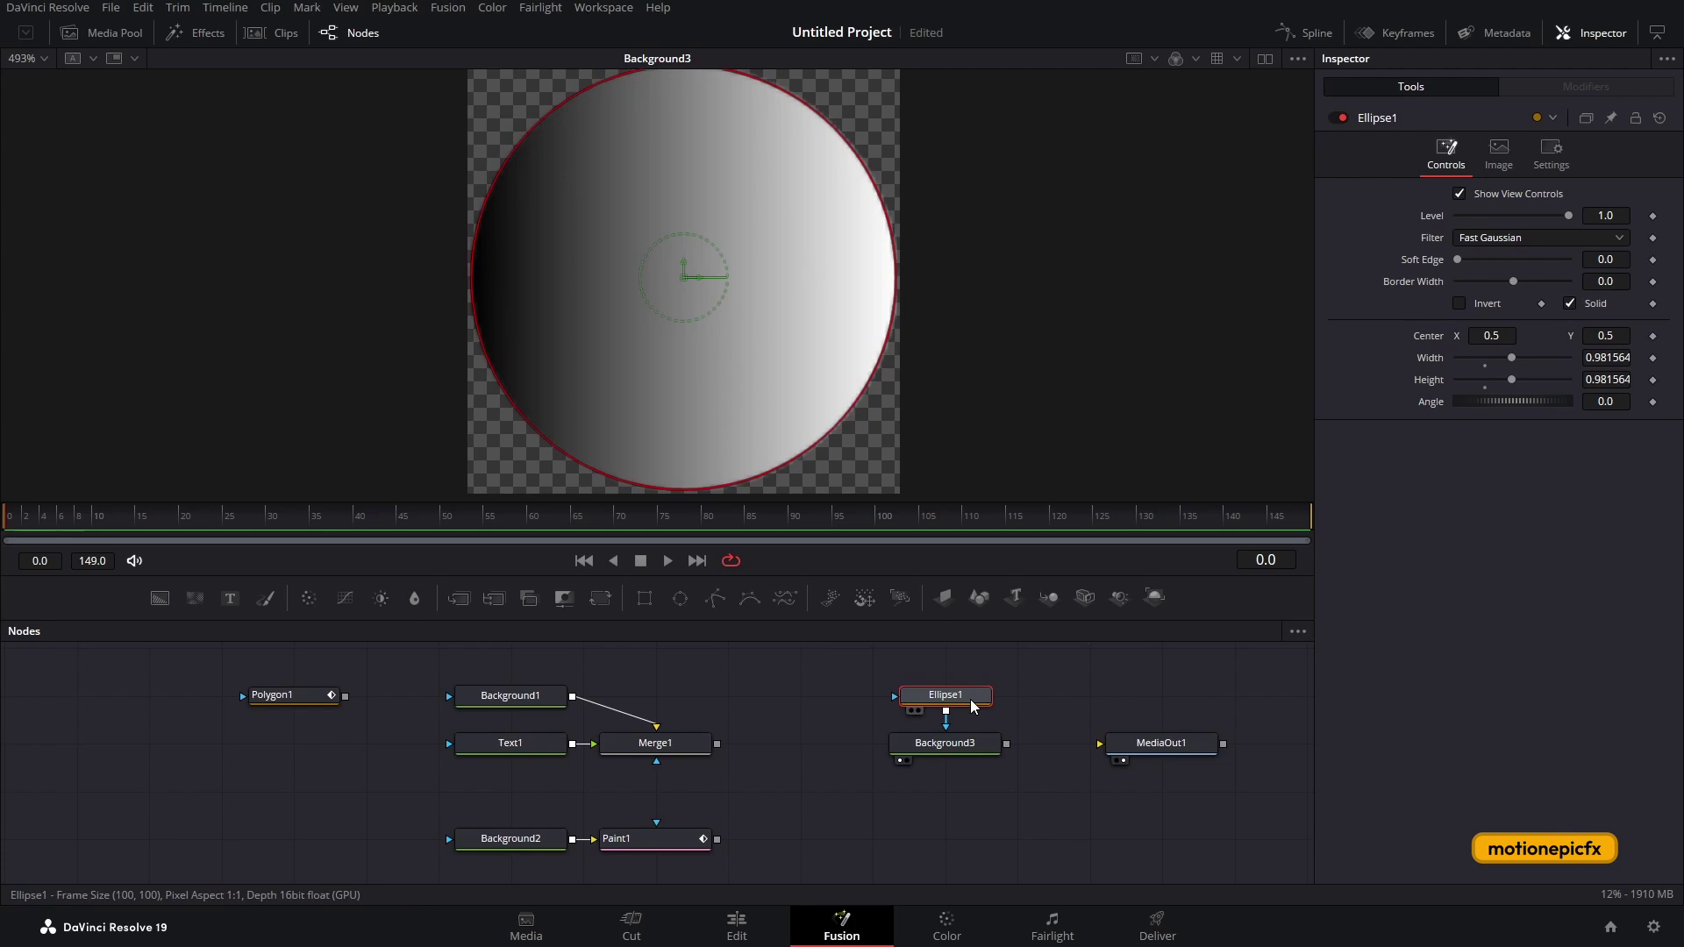
# Recolor the black start stop of Background3's gradient to purple, with red 0.667, green 0.333 and blue 1.0.
pyautogui.click(968, 741)
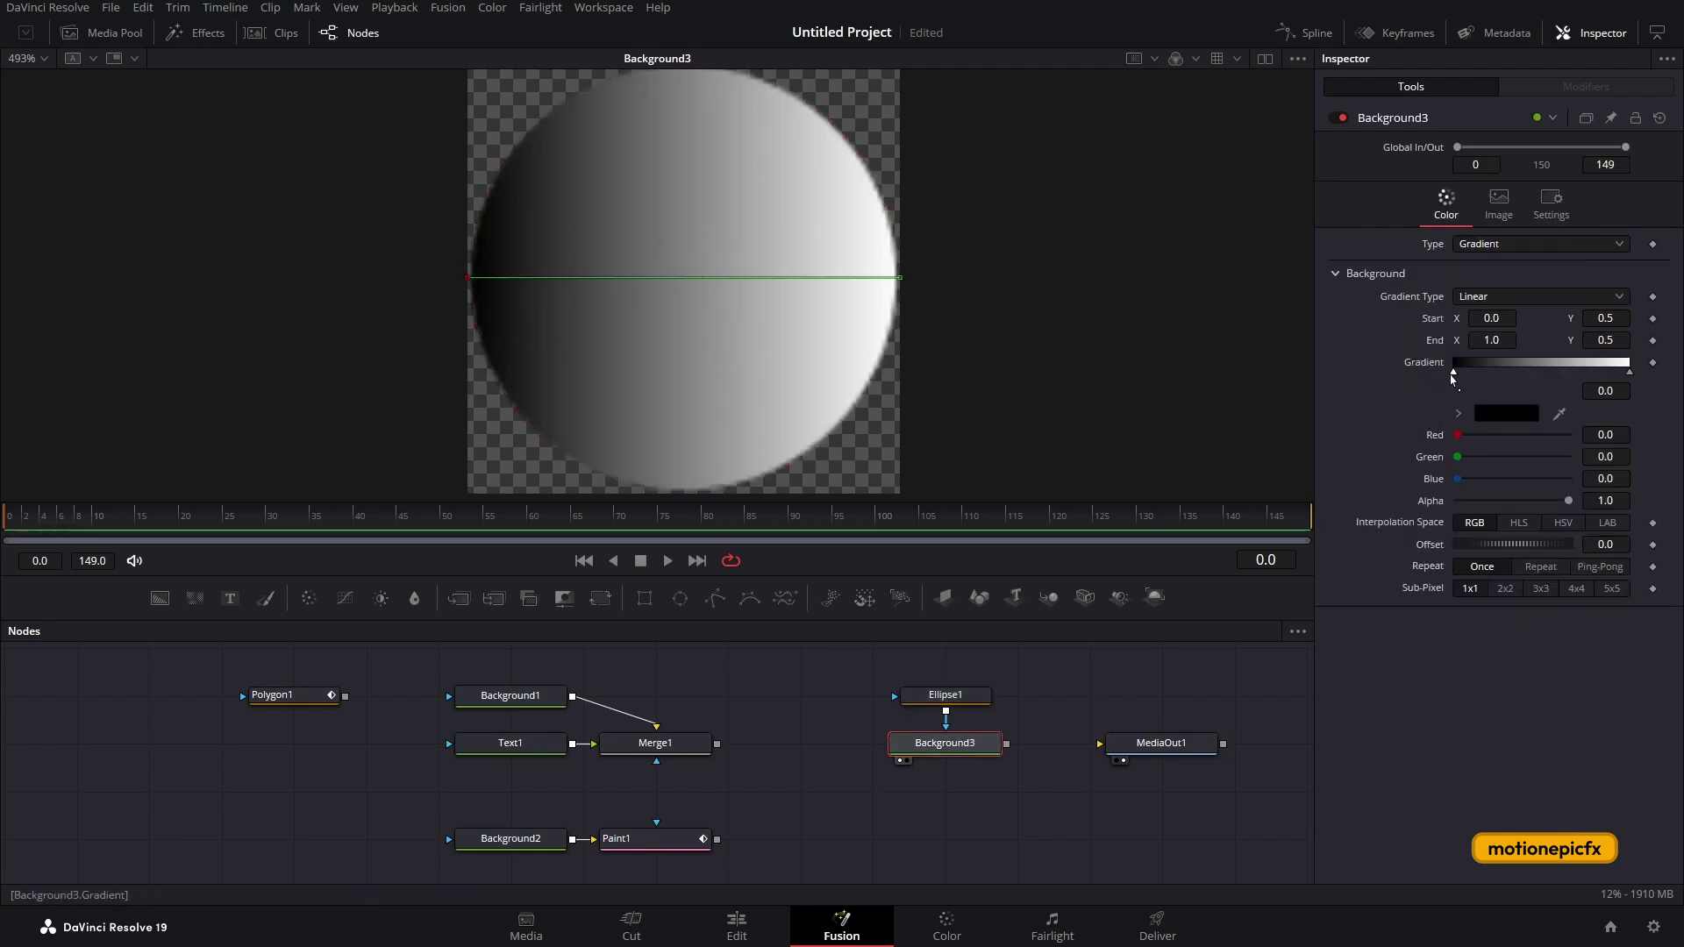
pyautogui.click(1483, 414)
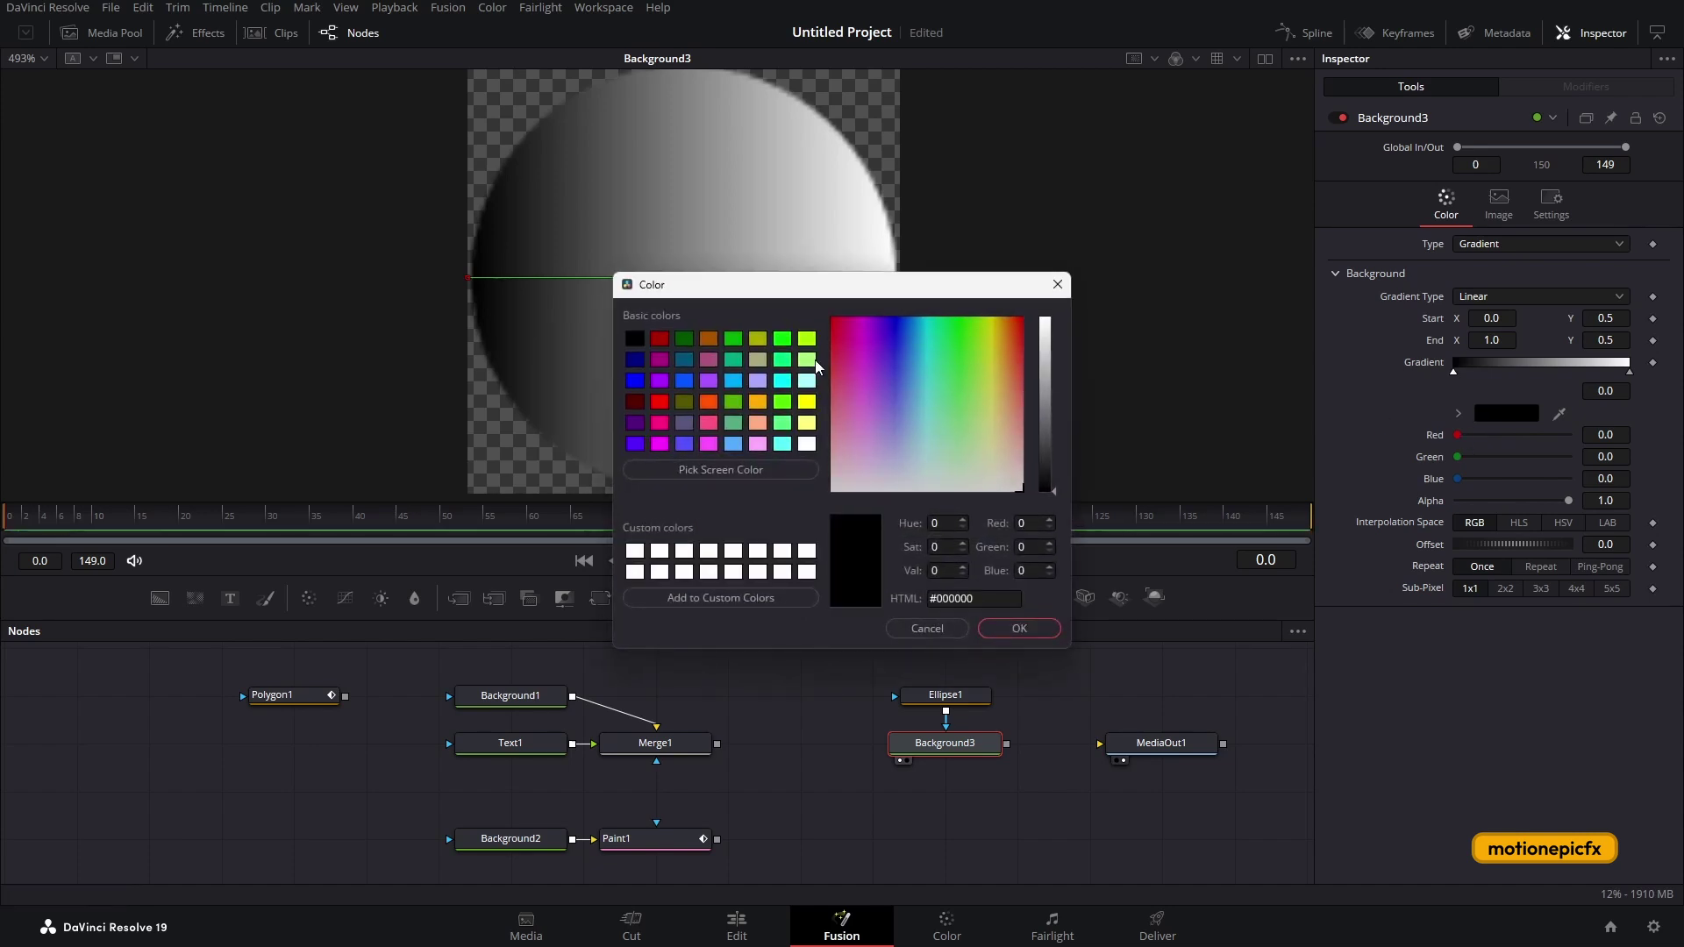
pyautogui.click(708, 380)
pyautogui.click(1019, 628)
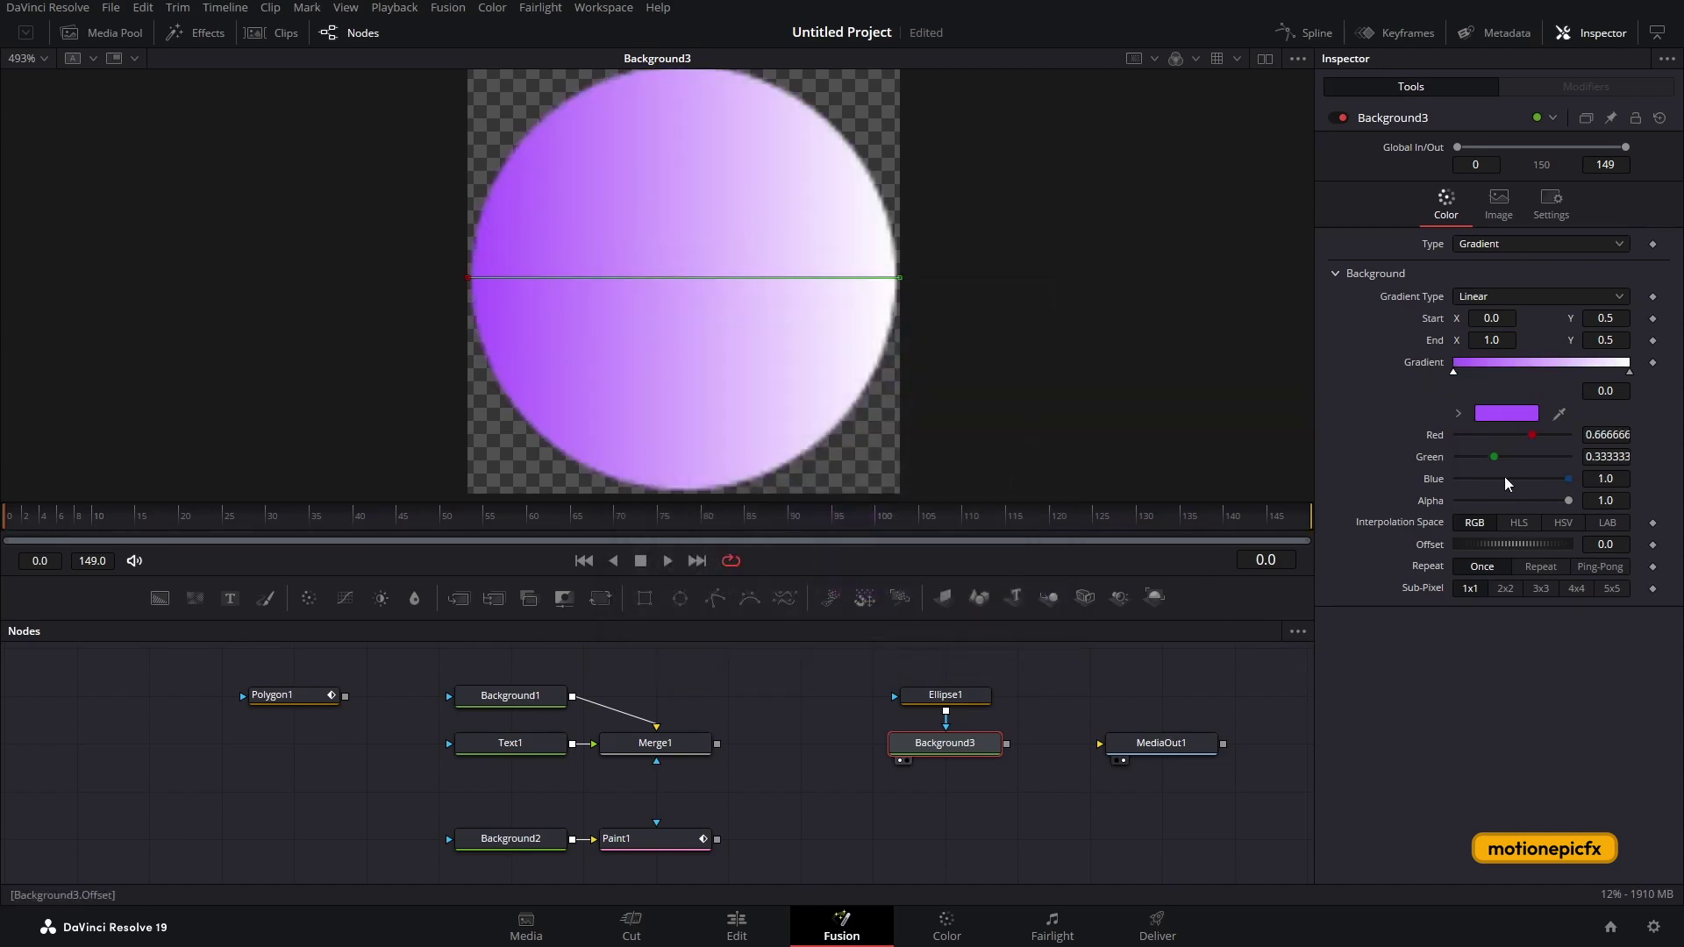
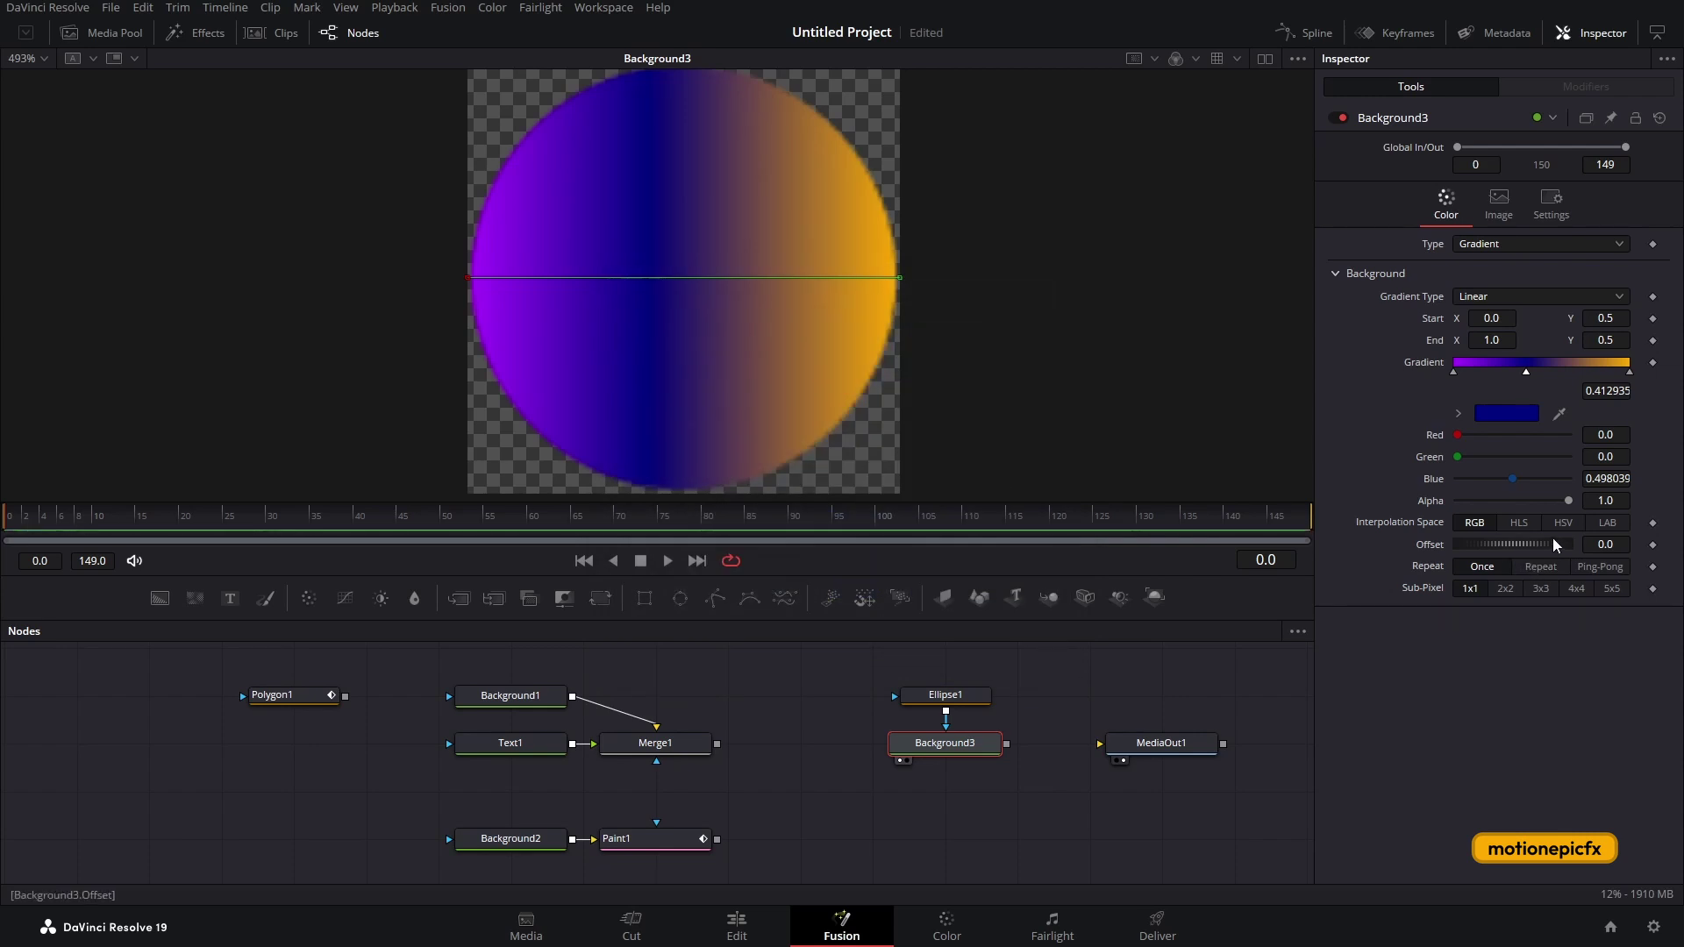
# Try shifting the gradient's offset with the Ping-Pong and Repeat modes, and return the repeat mode to Once.
pyautogui.moveTo(1498, 549)
pyautogui.mouseDown()
pyautogui.moveTo(1597, 556)
pyautogui.moveTo(1450, 538)
pyautogui.moveTo(1587, 552)
pyautogui.moveTo(1454, 531)
pyautogui.moveTo(1512, 535)
pyautogui.mouseUp()
pyautogui.click(1599, 567)
pyautogui.click(1546, 570)
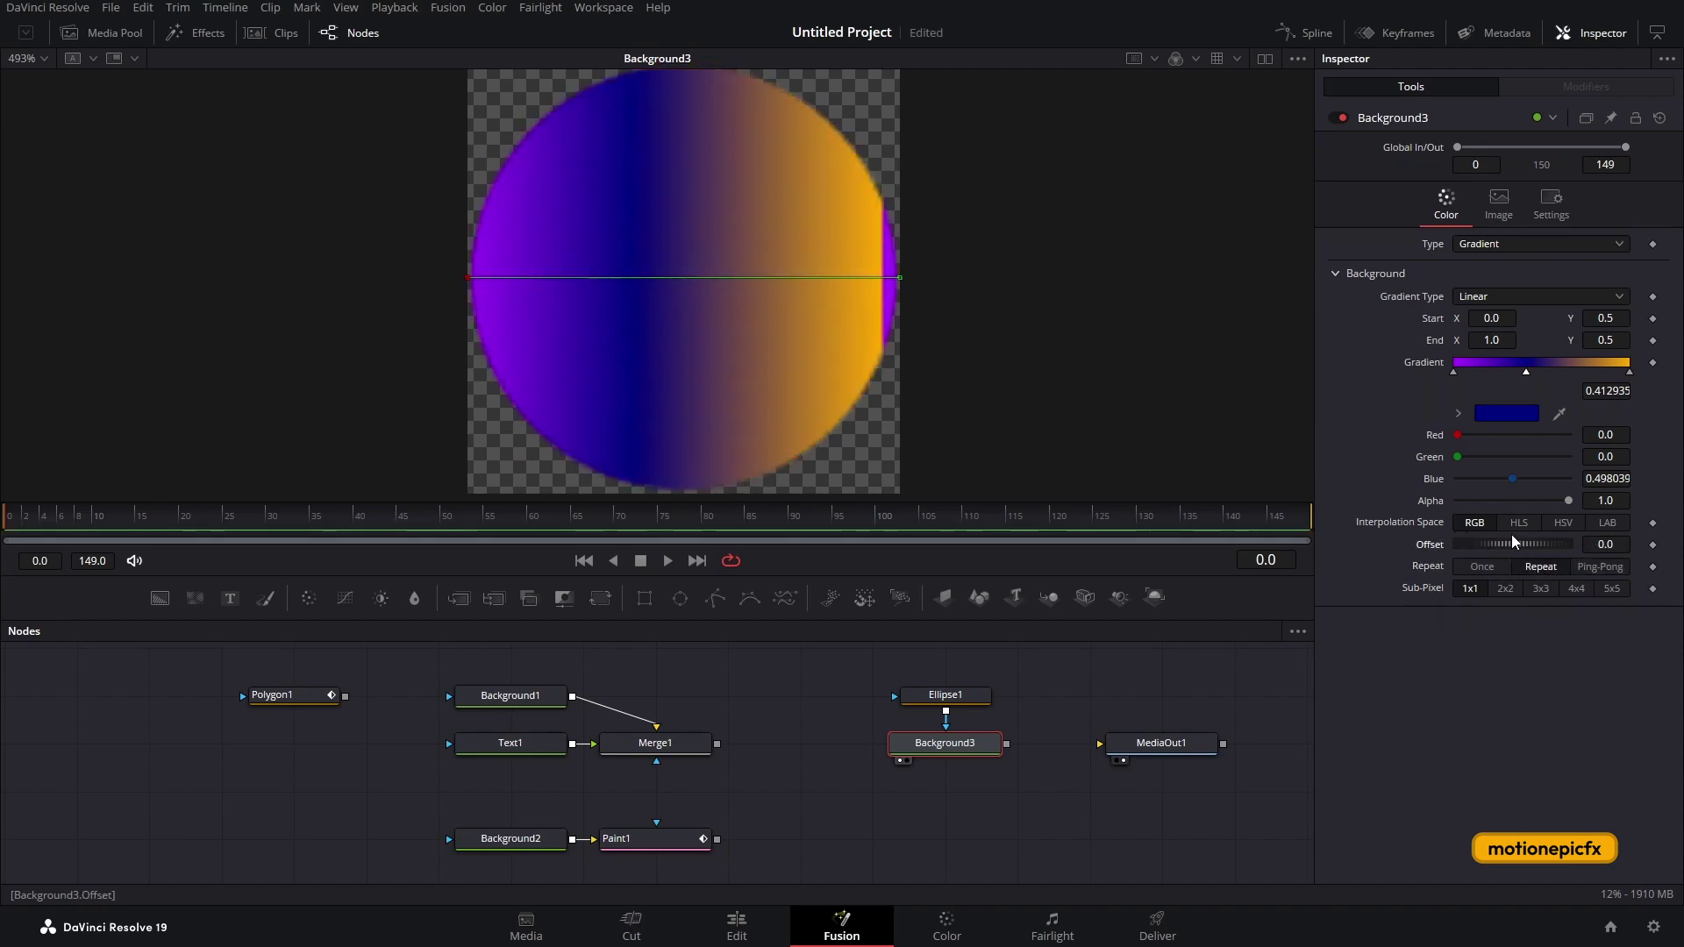
pyautogui.click(1477, 568)
pyautogui.moveTo(1479, 545); pyautogui.dragTo(1431, 550)
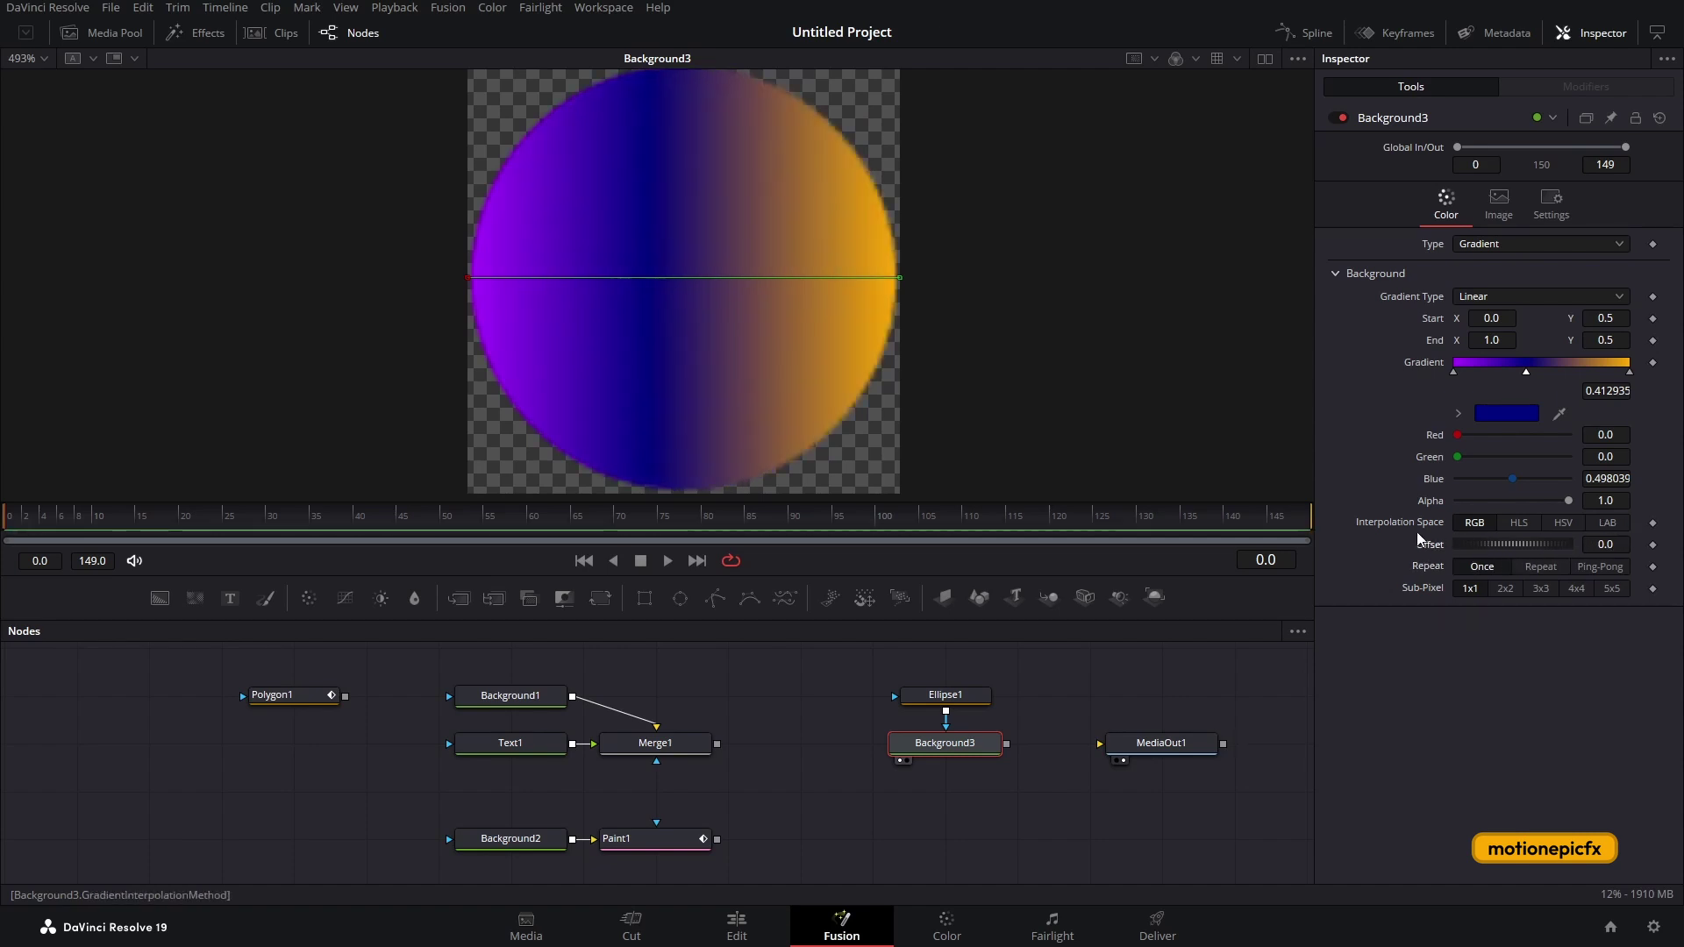
# Set the gradient's interpolation space to LAB with its middle stop at about 0.383, and move MediaOut1 farther from Background3.
pyautogui.click(1608, 524)
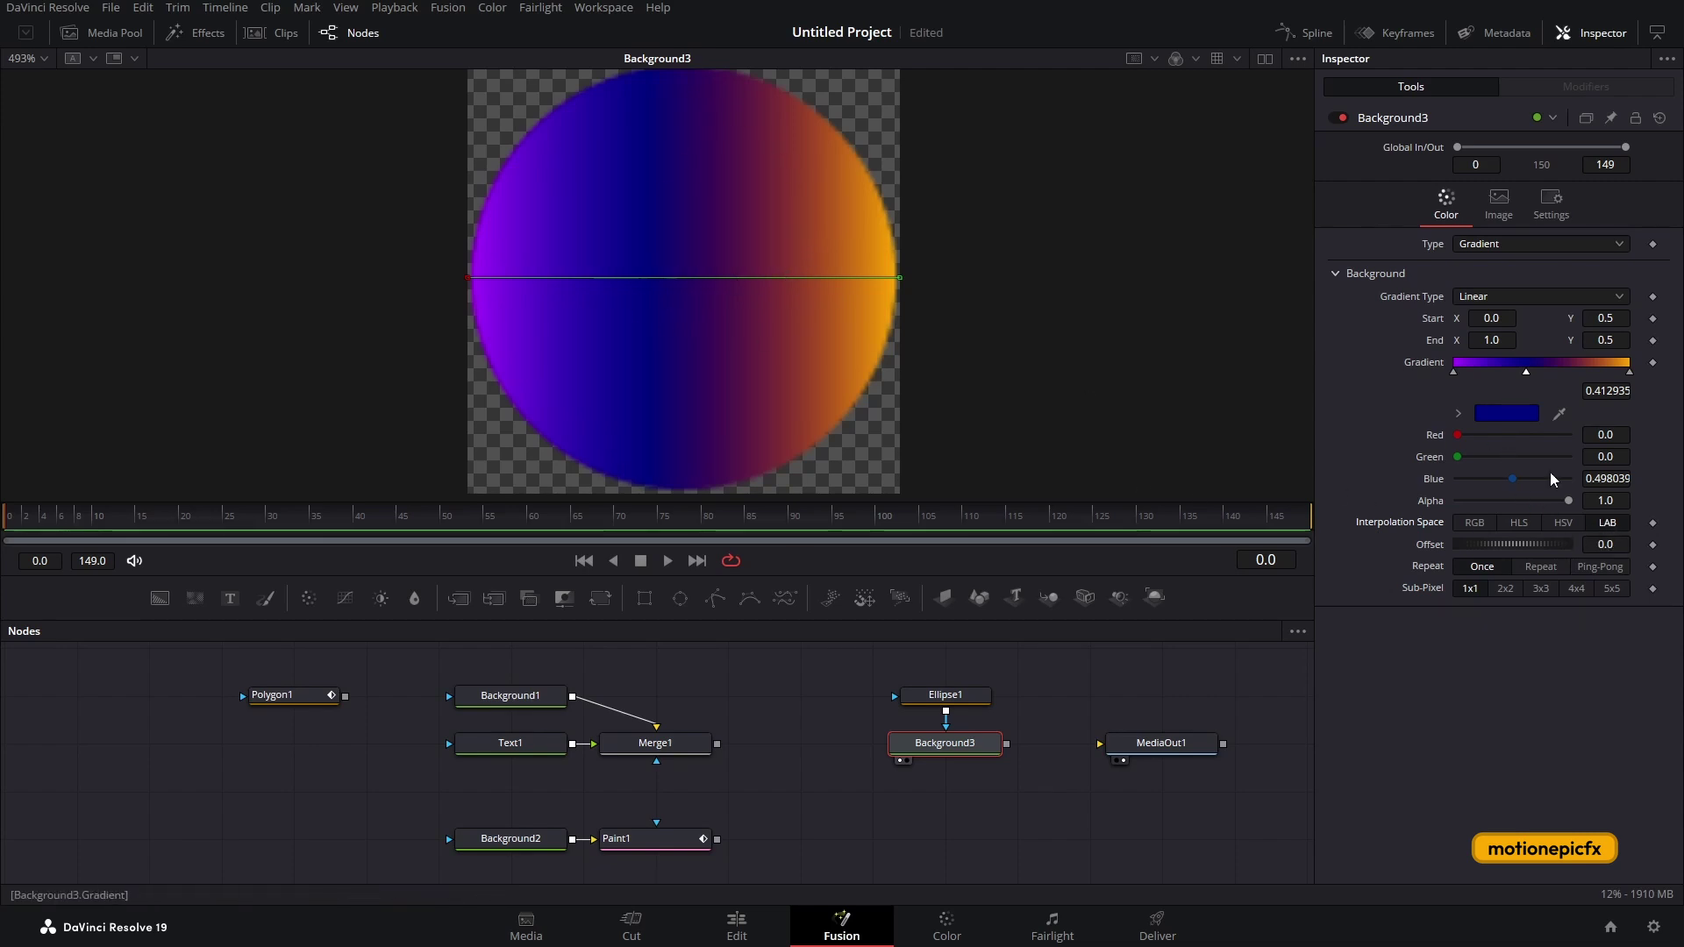
pyautogui.moveTo(1528, 378); pyautogui.dragTo(1510, 374)
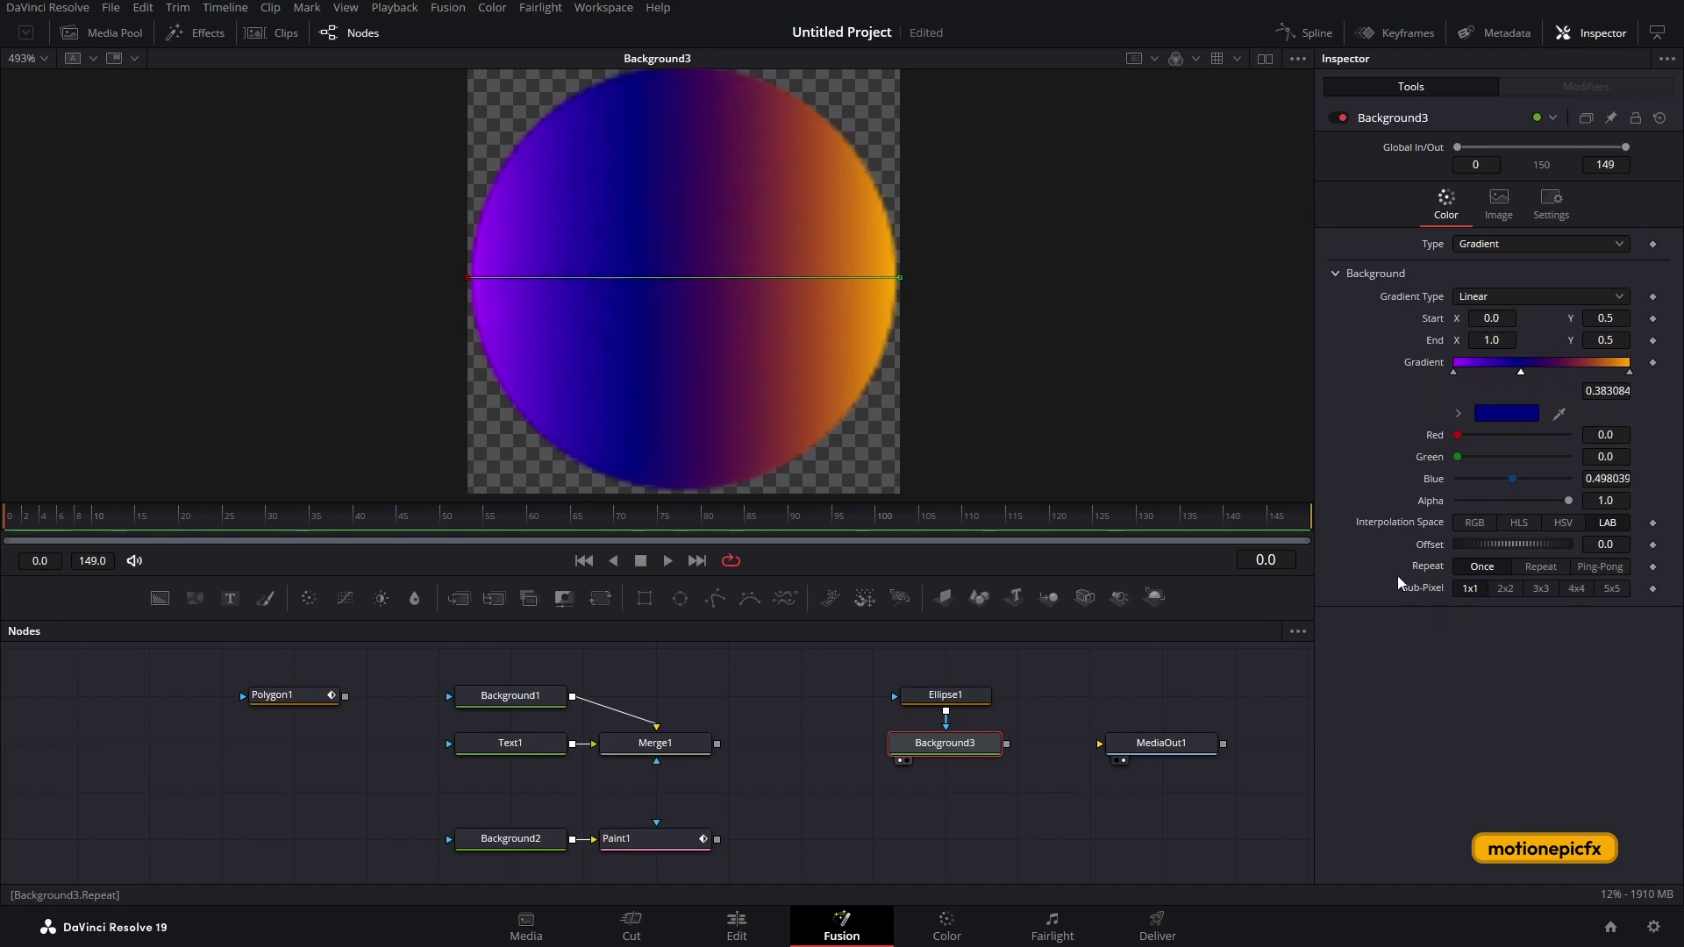
pyautogui.moveTo(1147, 756); pyautogui.dragTo(1220, 756)
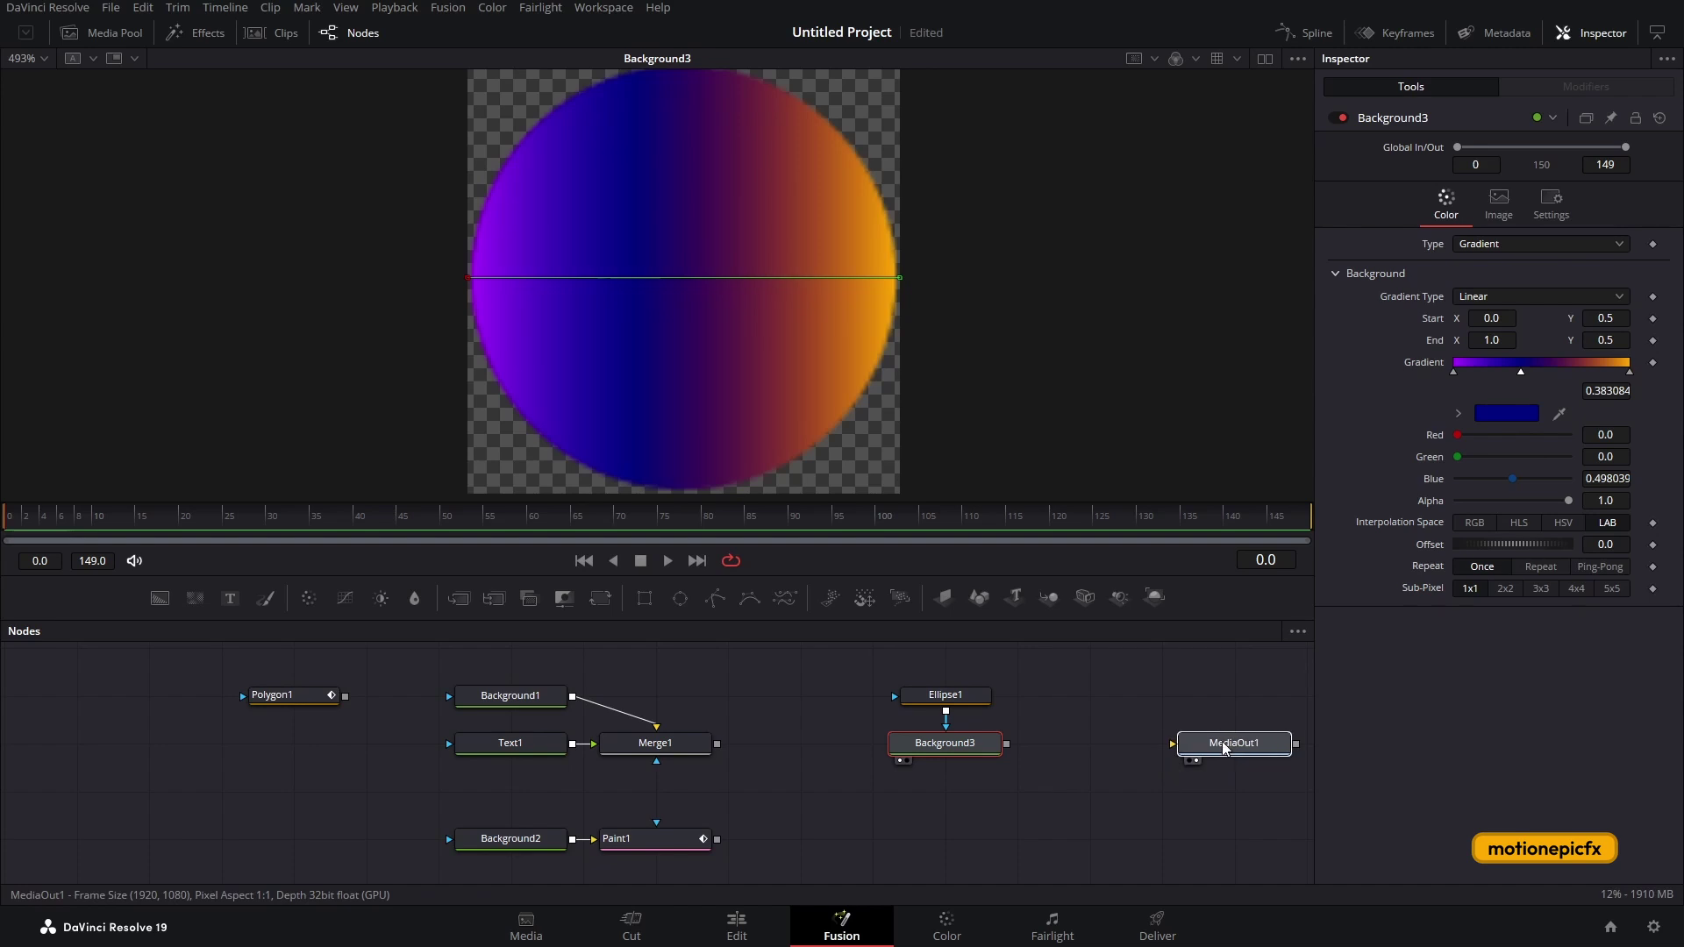
pyautogui.click(978, 697)
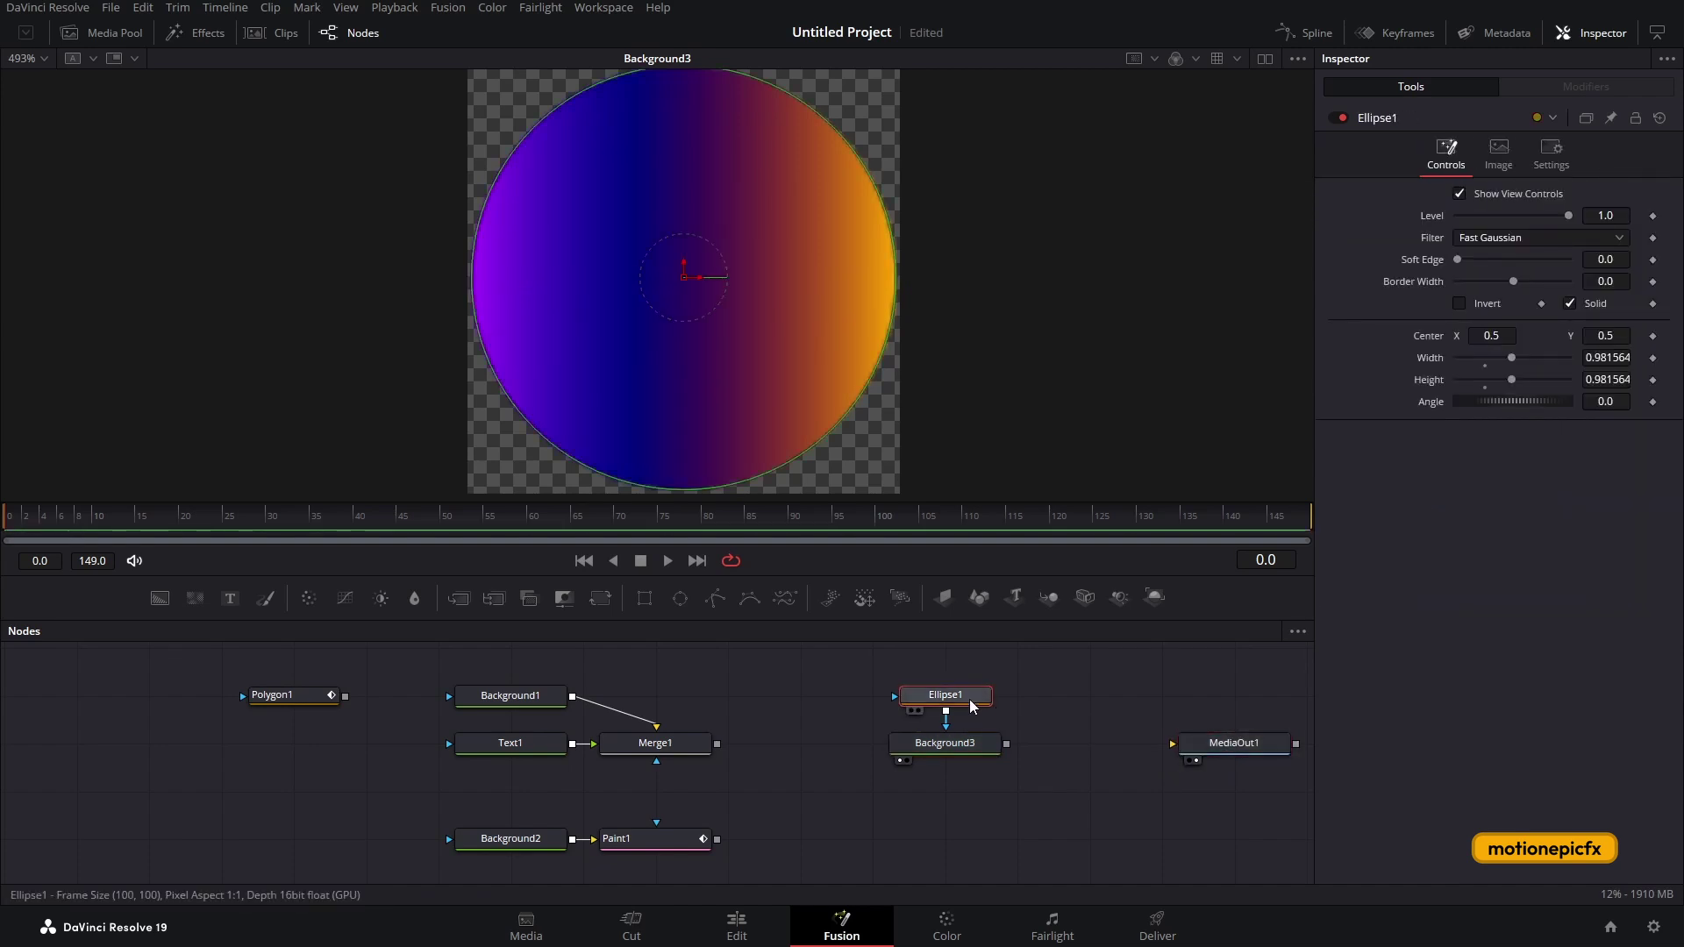
pyautogui.click(1070, 676)
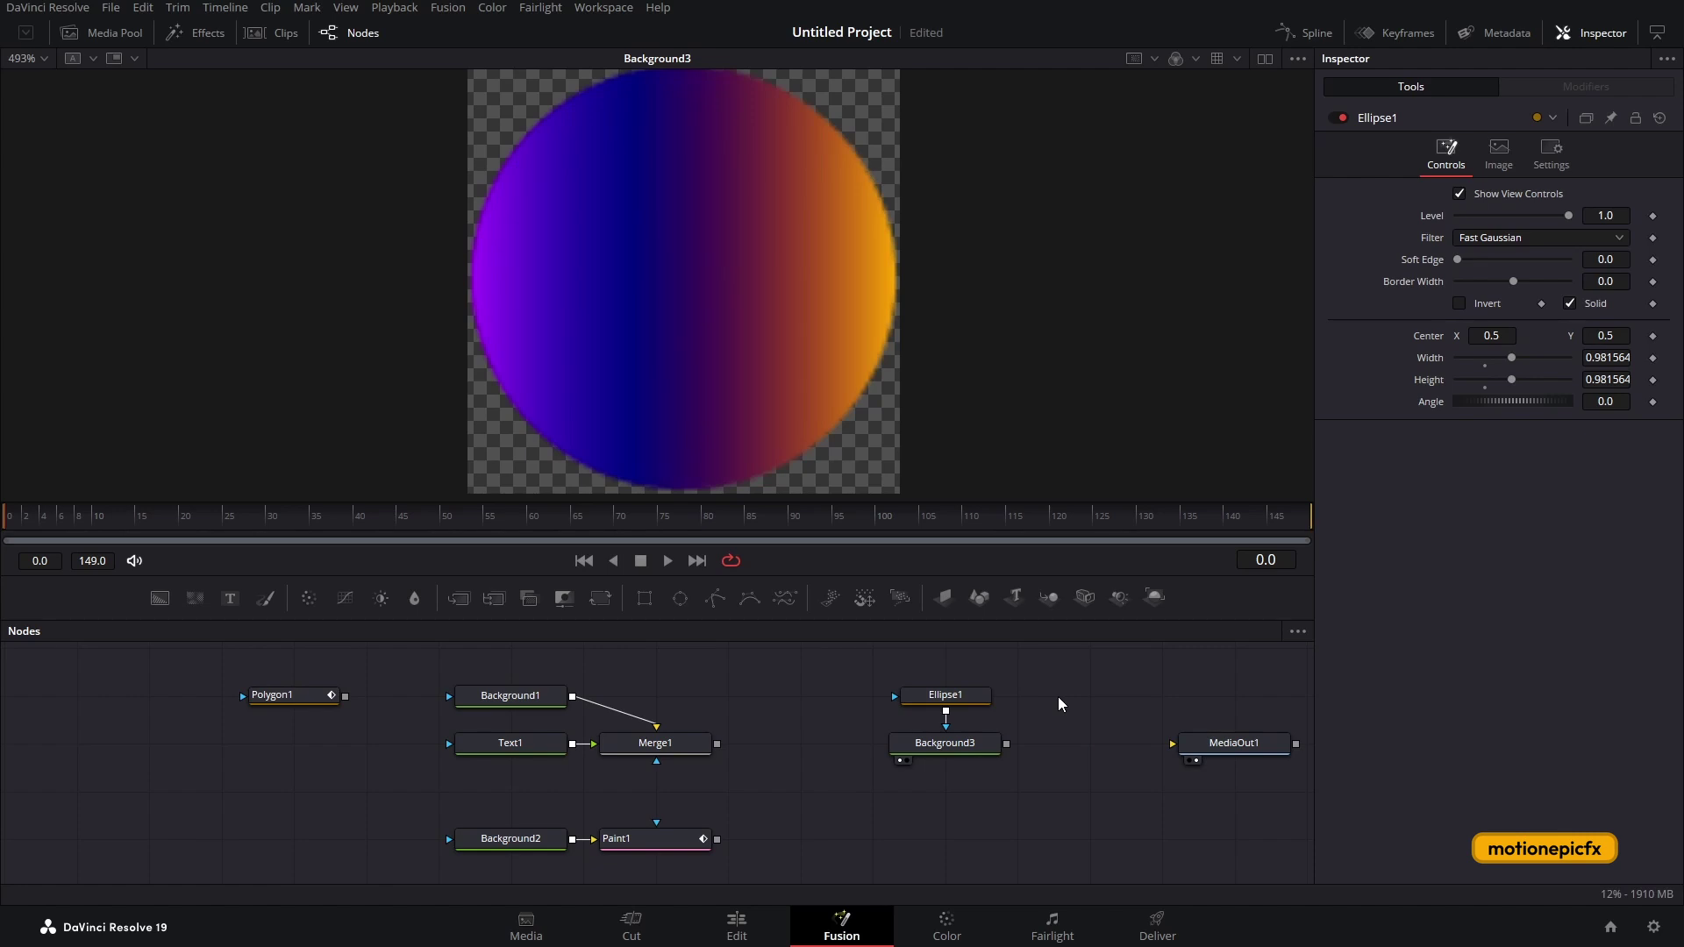
pyautogui.hotkey('shift', 'space')
pyautogui.write('s')
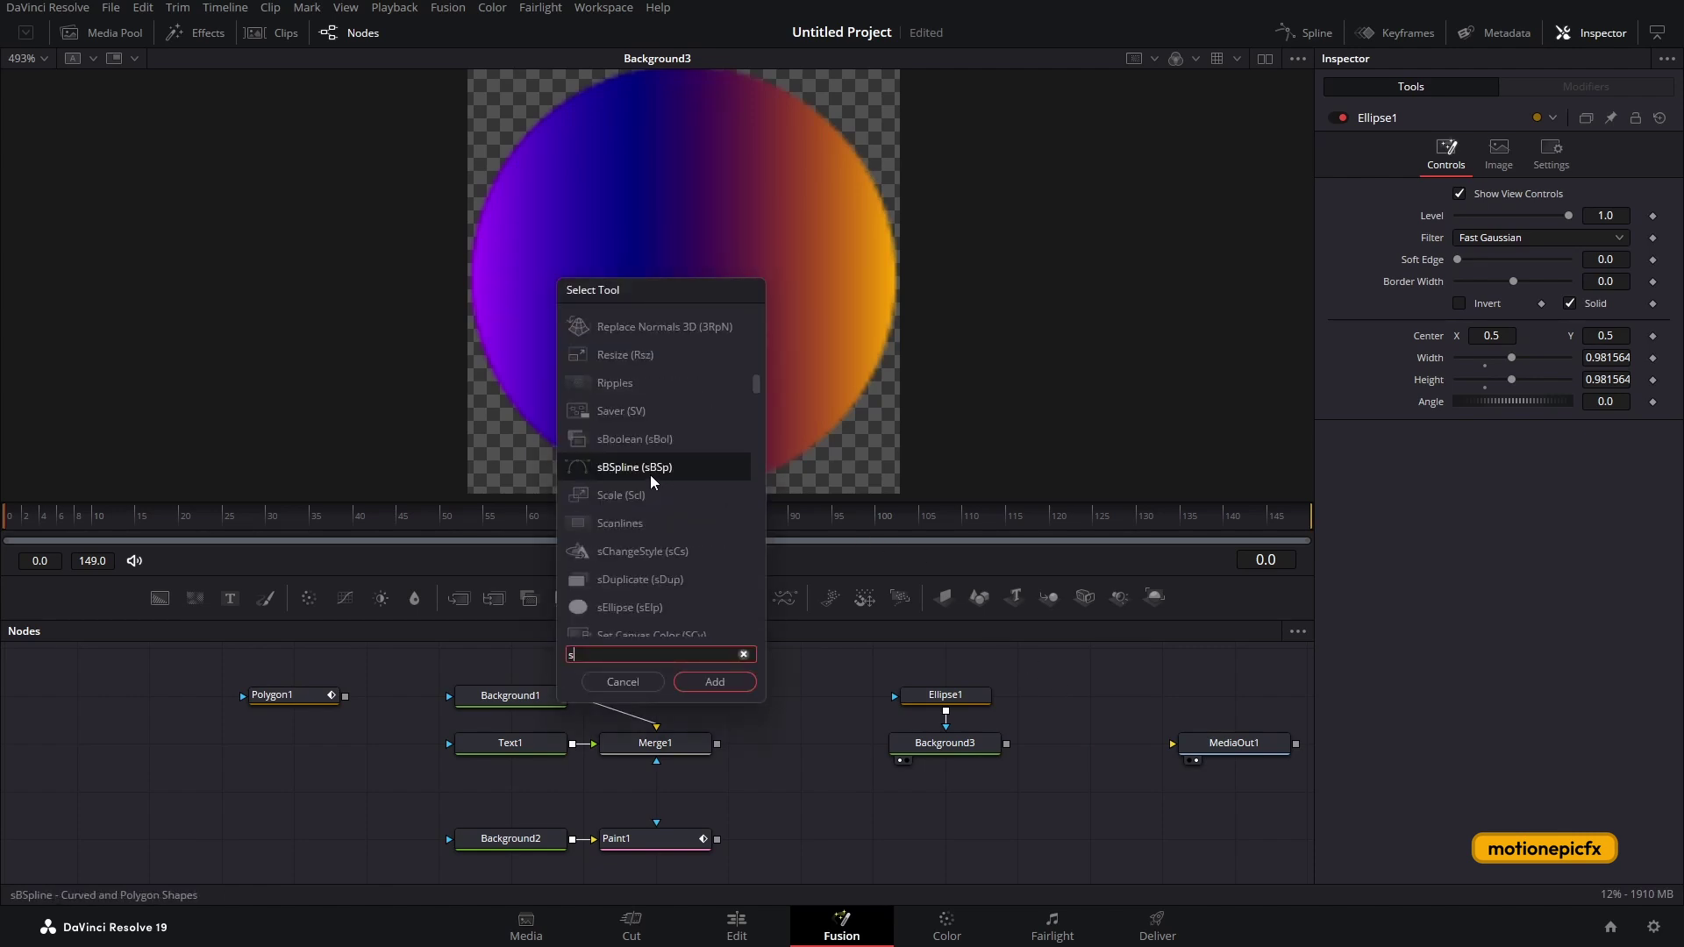
pyautogui.write('st')
pyautogui.click(630, 683)
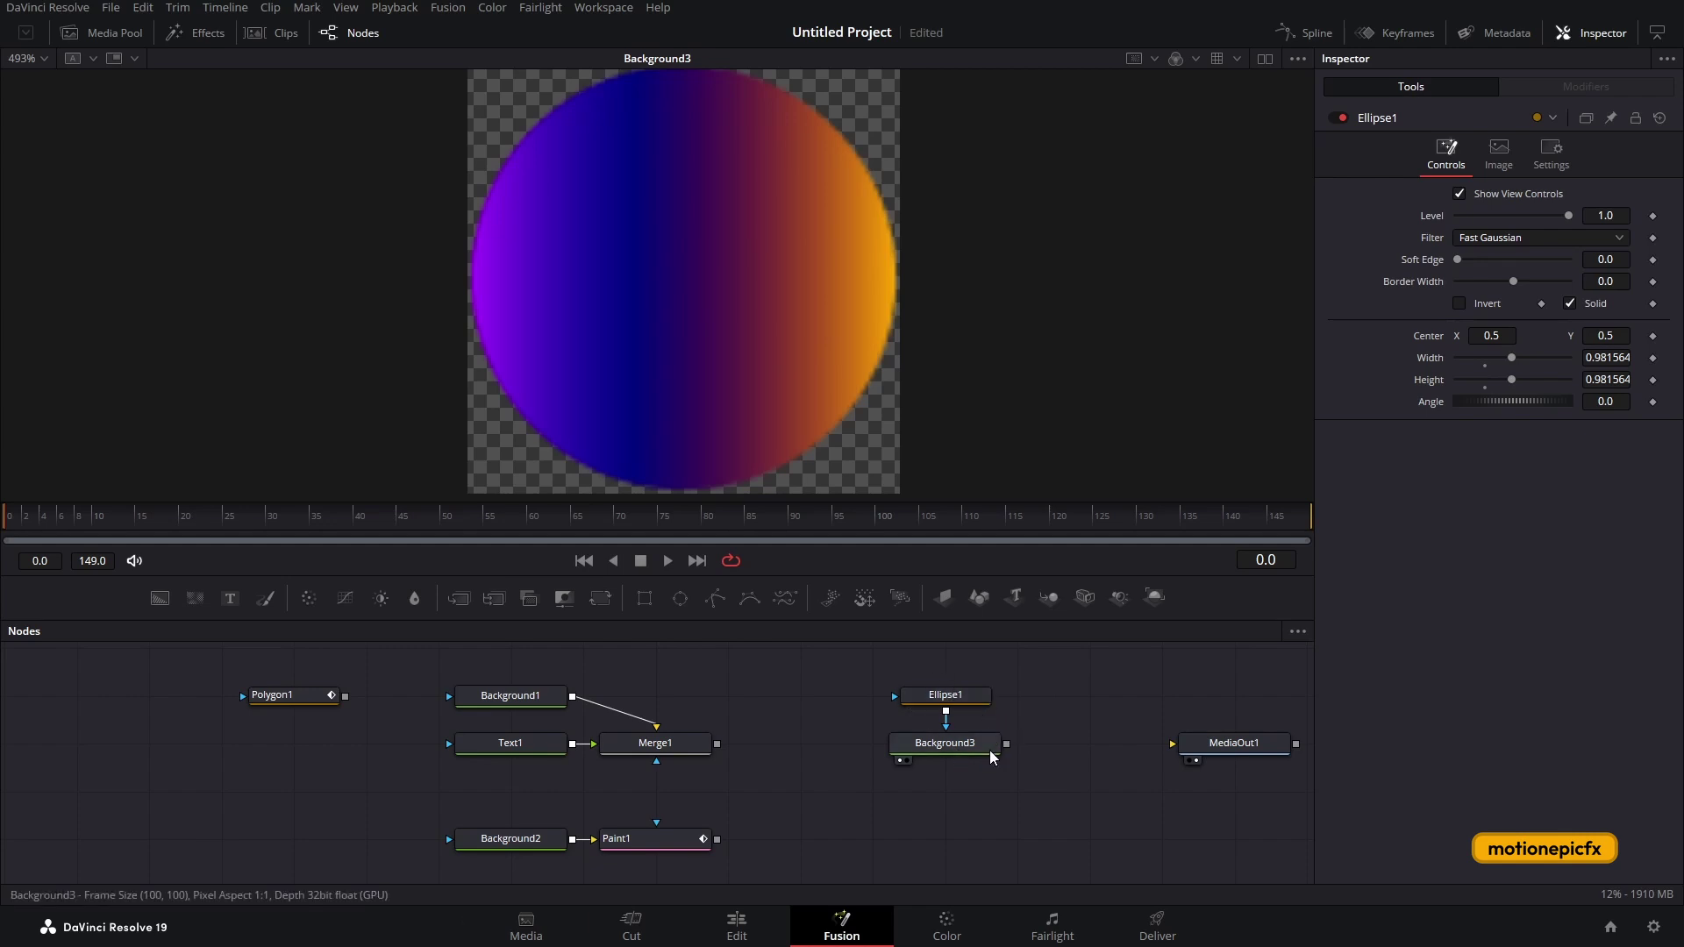
pyautogui.click(939, 749)
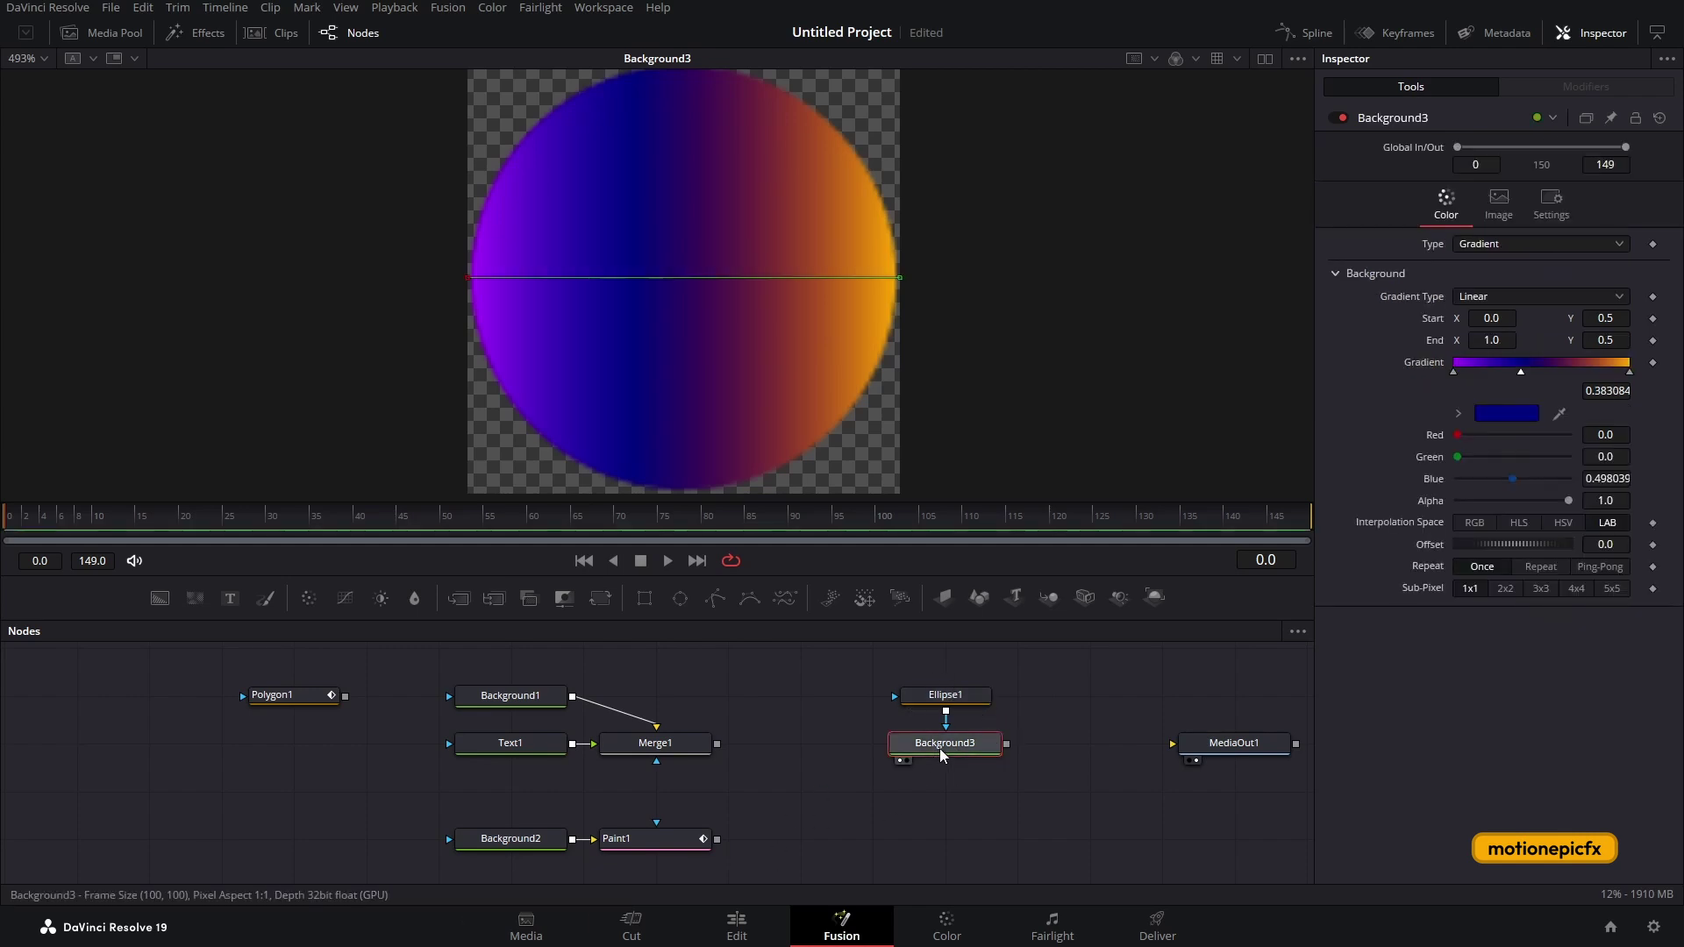
# Switch Paint1's stroke to the image brush shape, show Paint1 in the viewer and set the brush size to 0.1.
pyautogui.click(660, 838)
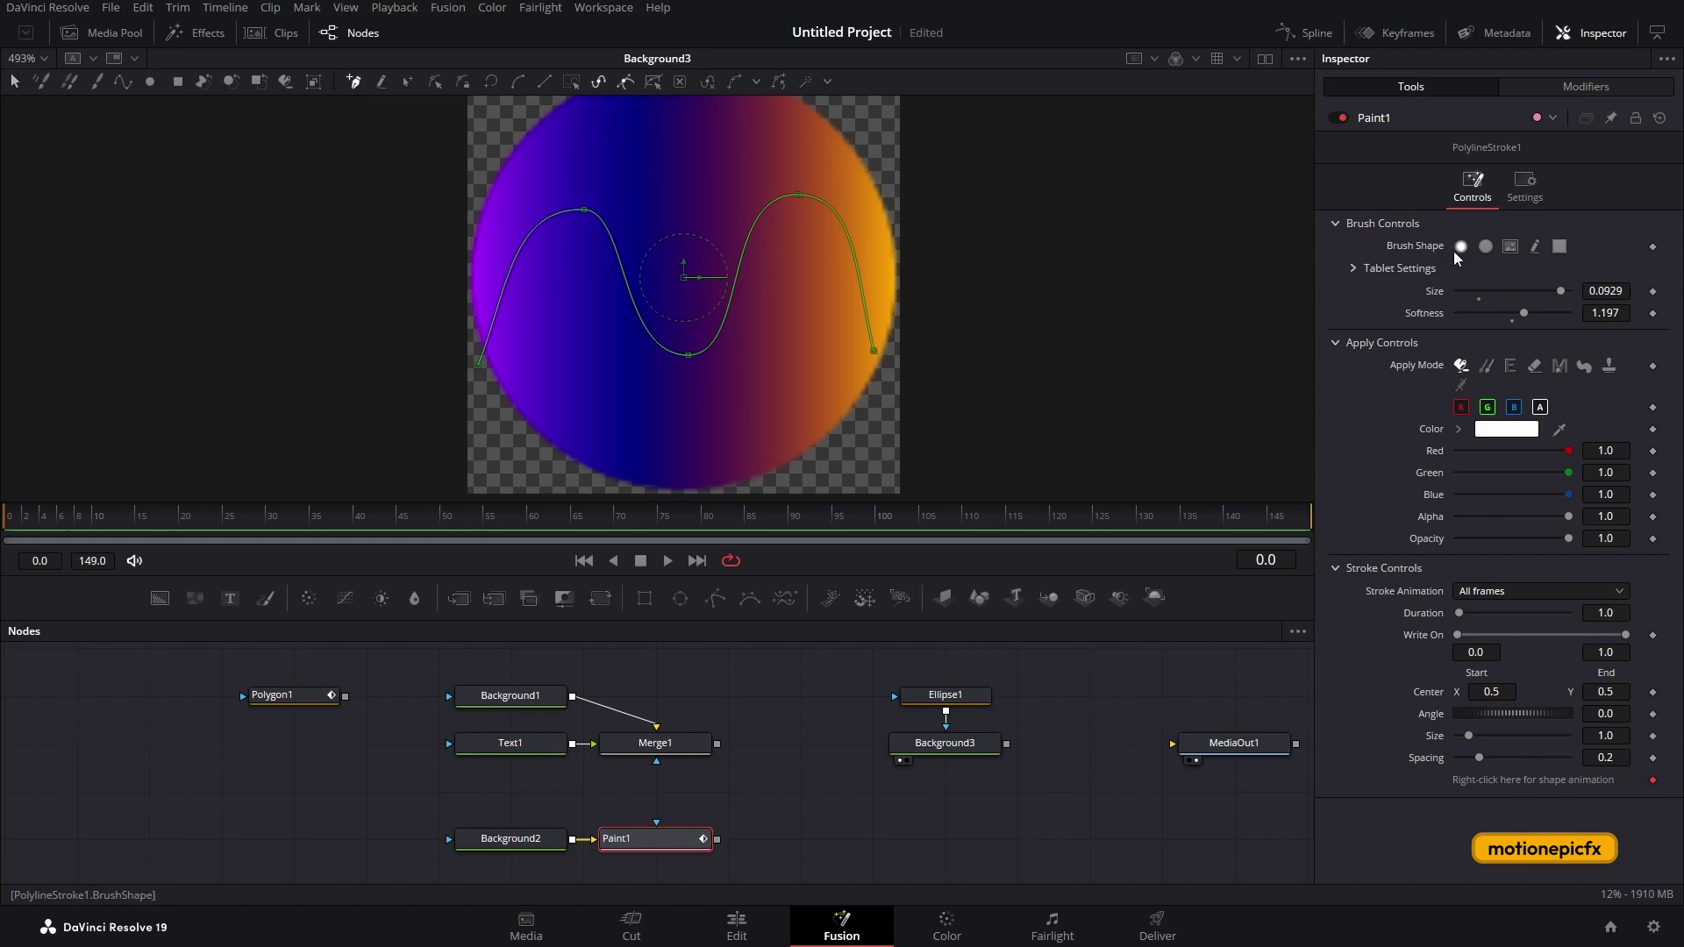
pyautogui.click(1510, 247)
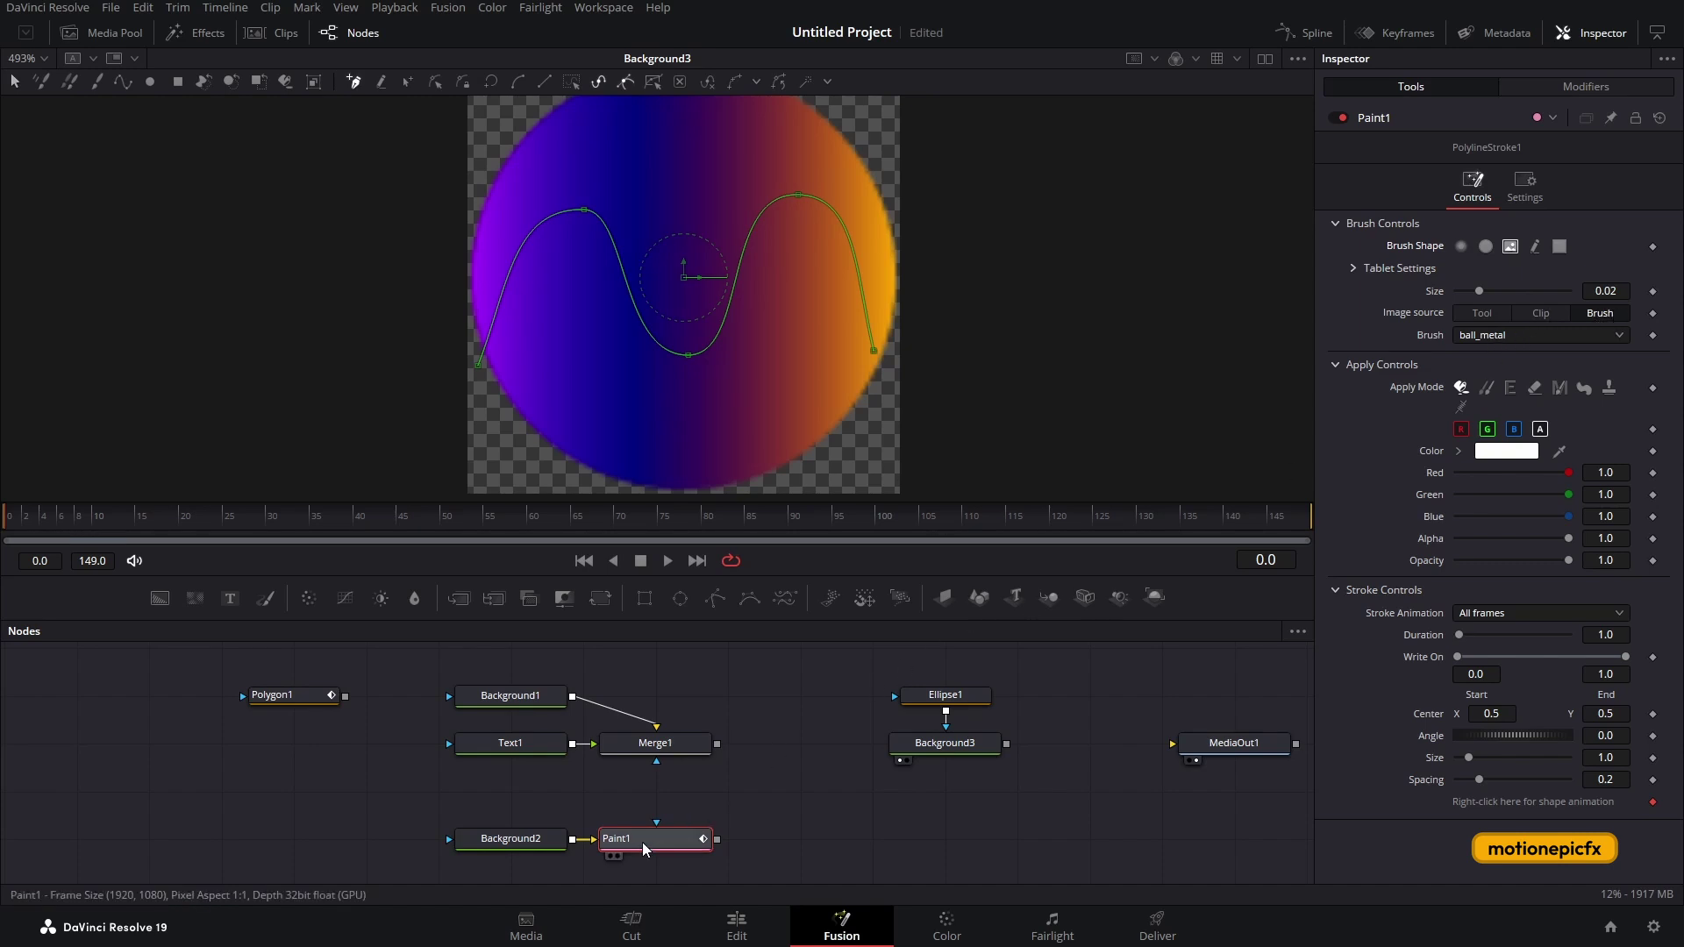
pyautogui.moveTo(642, 842); pyautogui.dragTo(719, 343)
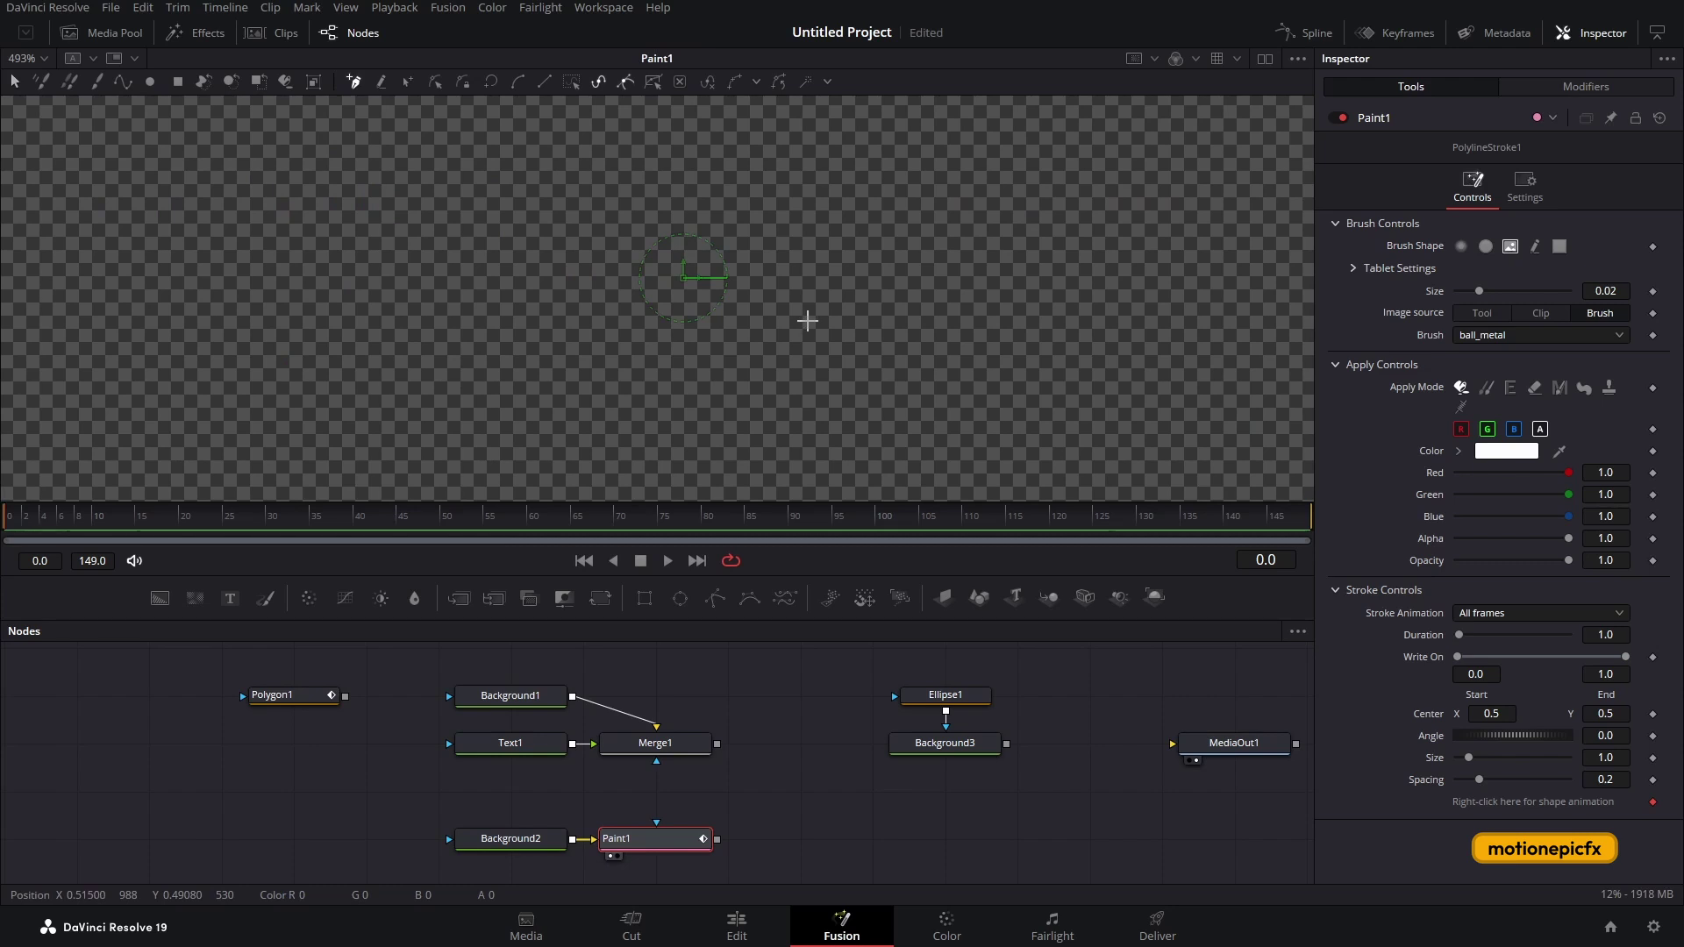
pyautogui.scroll(-6, 793, 323)
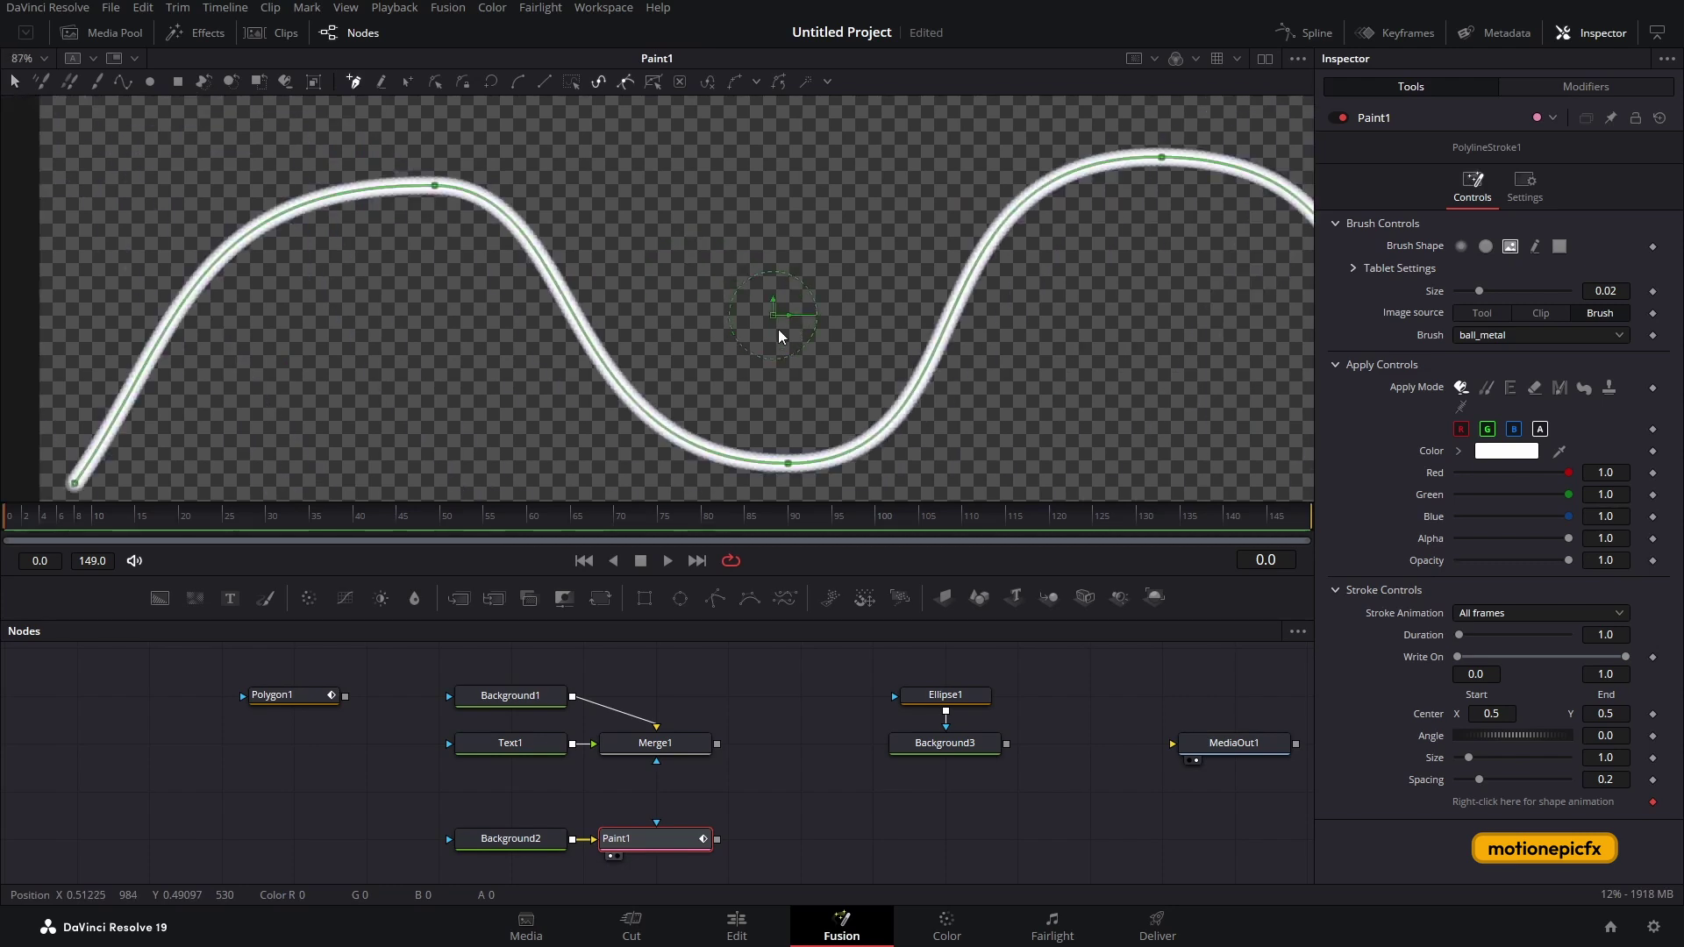
pyautogui.scroll(4, 777, 329)
pyautogui.scroll(-5, 540, 341)
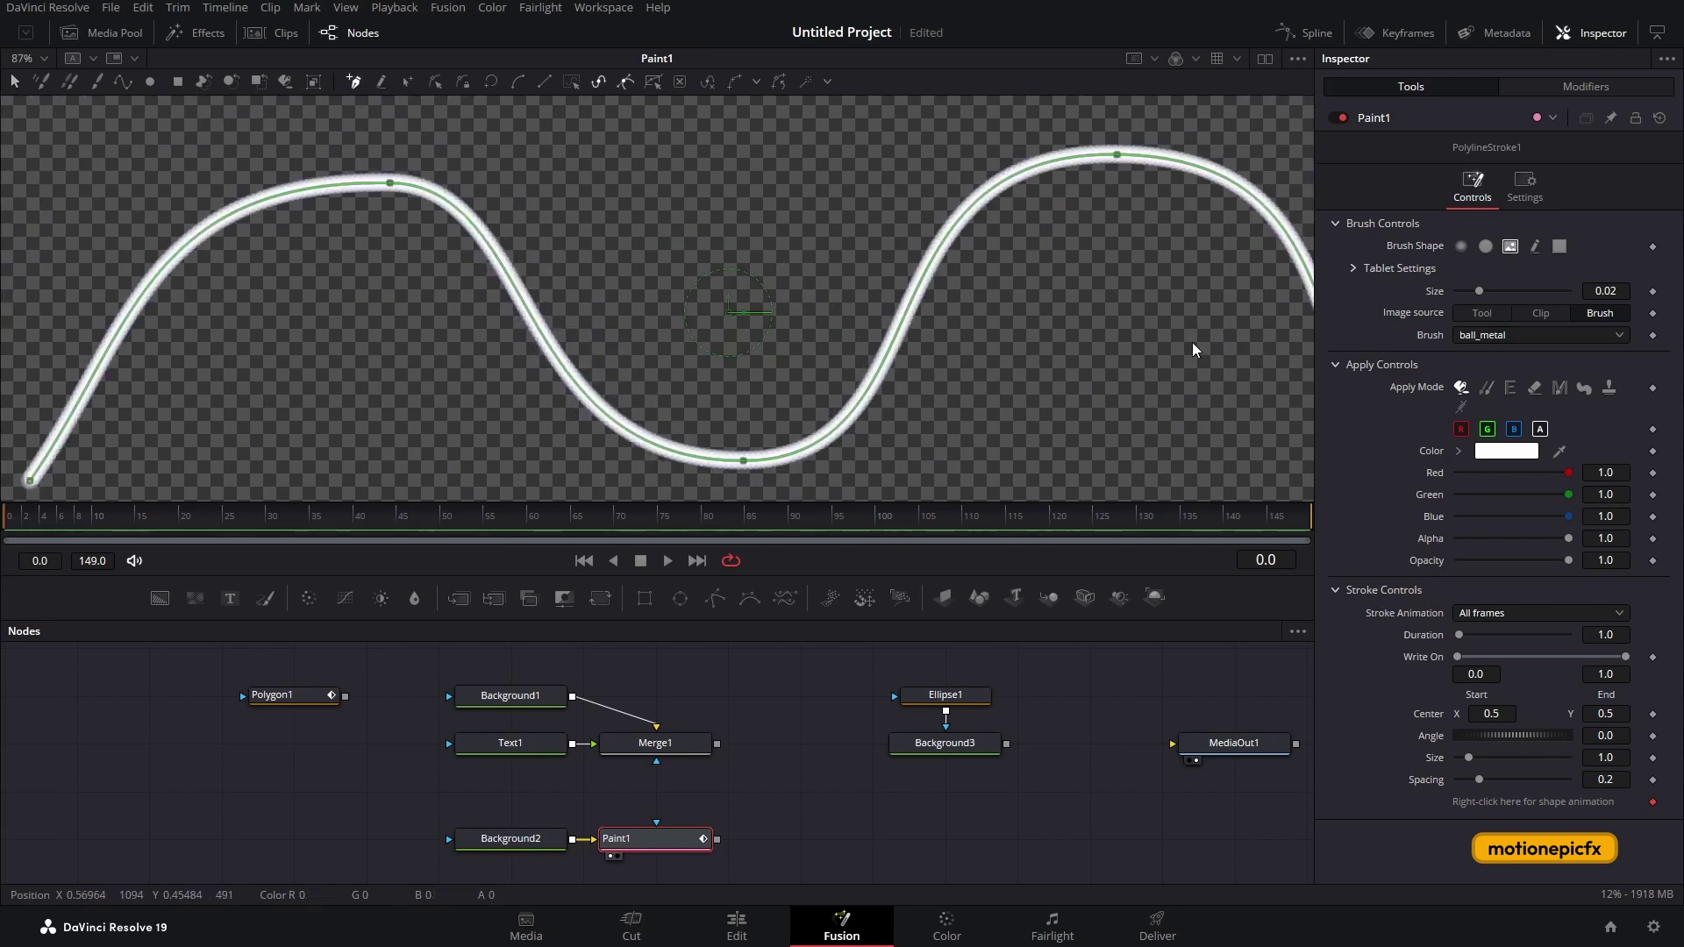
pyautogui.moveTo(1479, 291); pyautogui.dragTo(1590, 302)
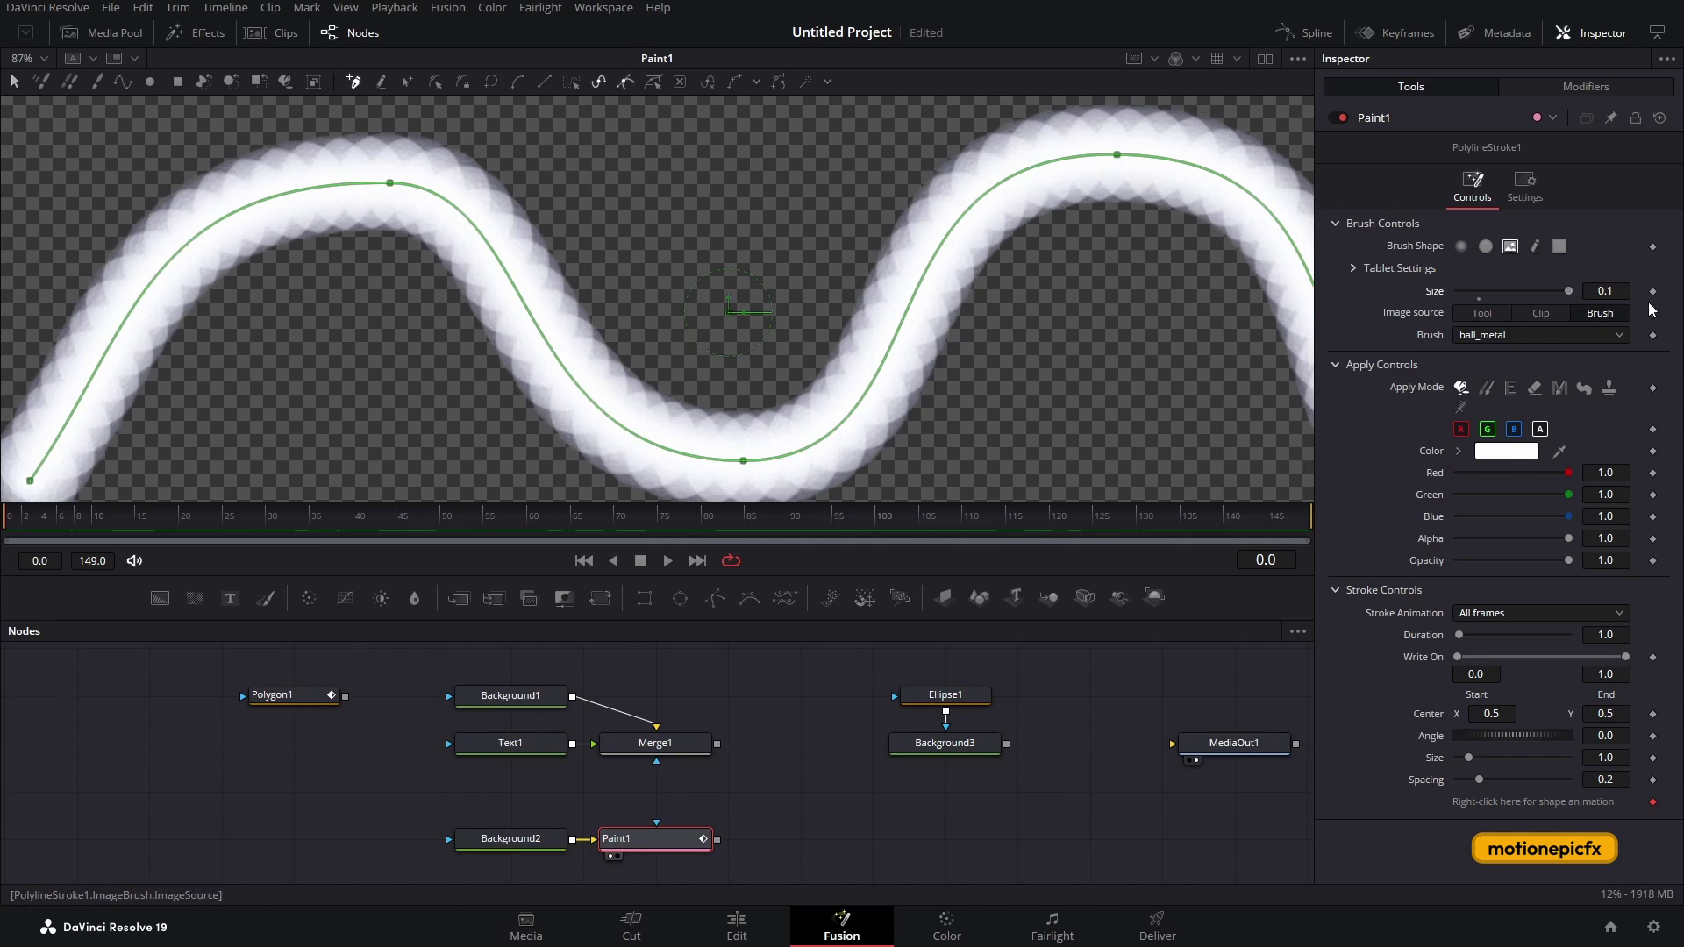
# Try the bomb image as Paint1's brush and set the stroke spacing to 0.717.
pyautogui.click(1491, 336)
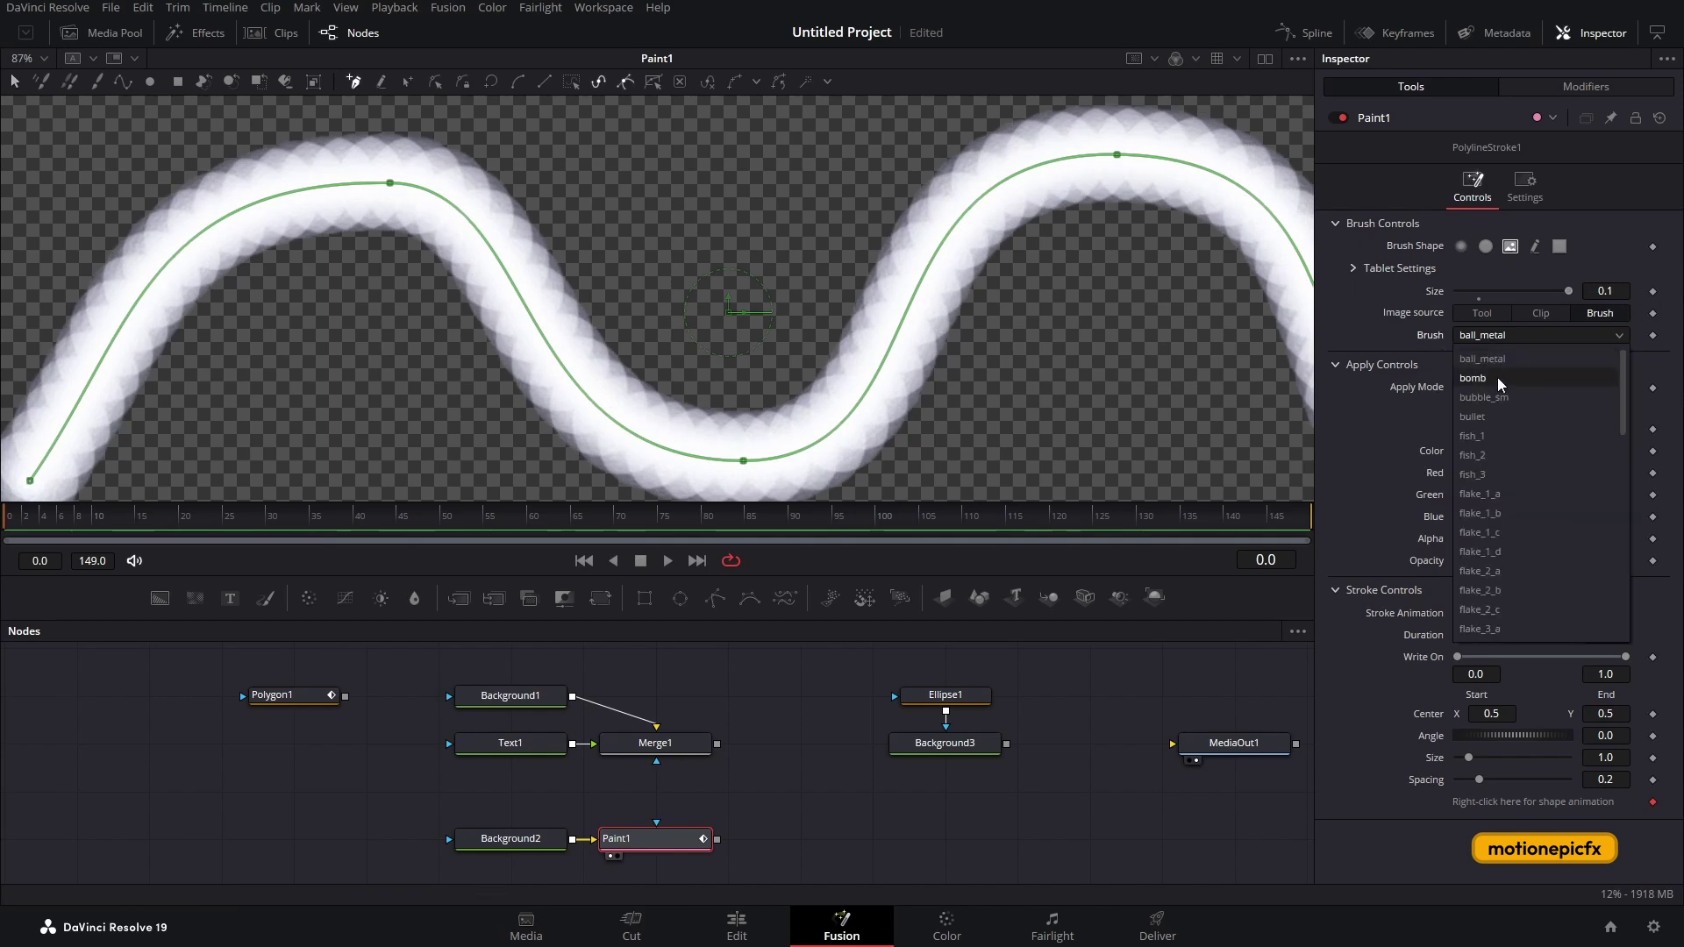
pyautogui.click(1496, 377)
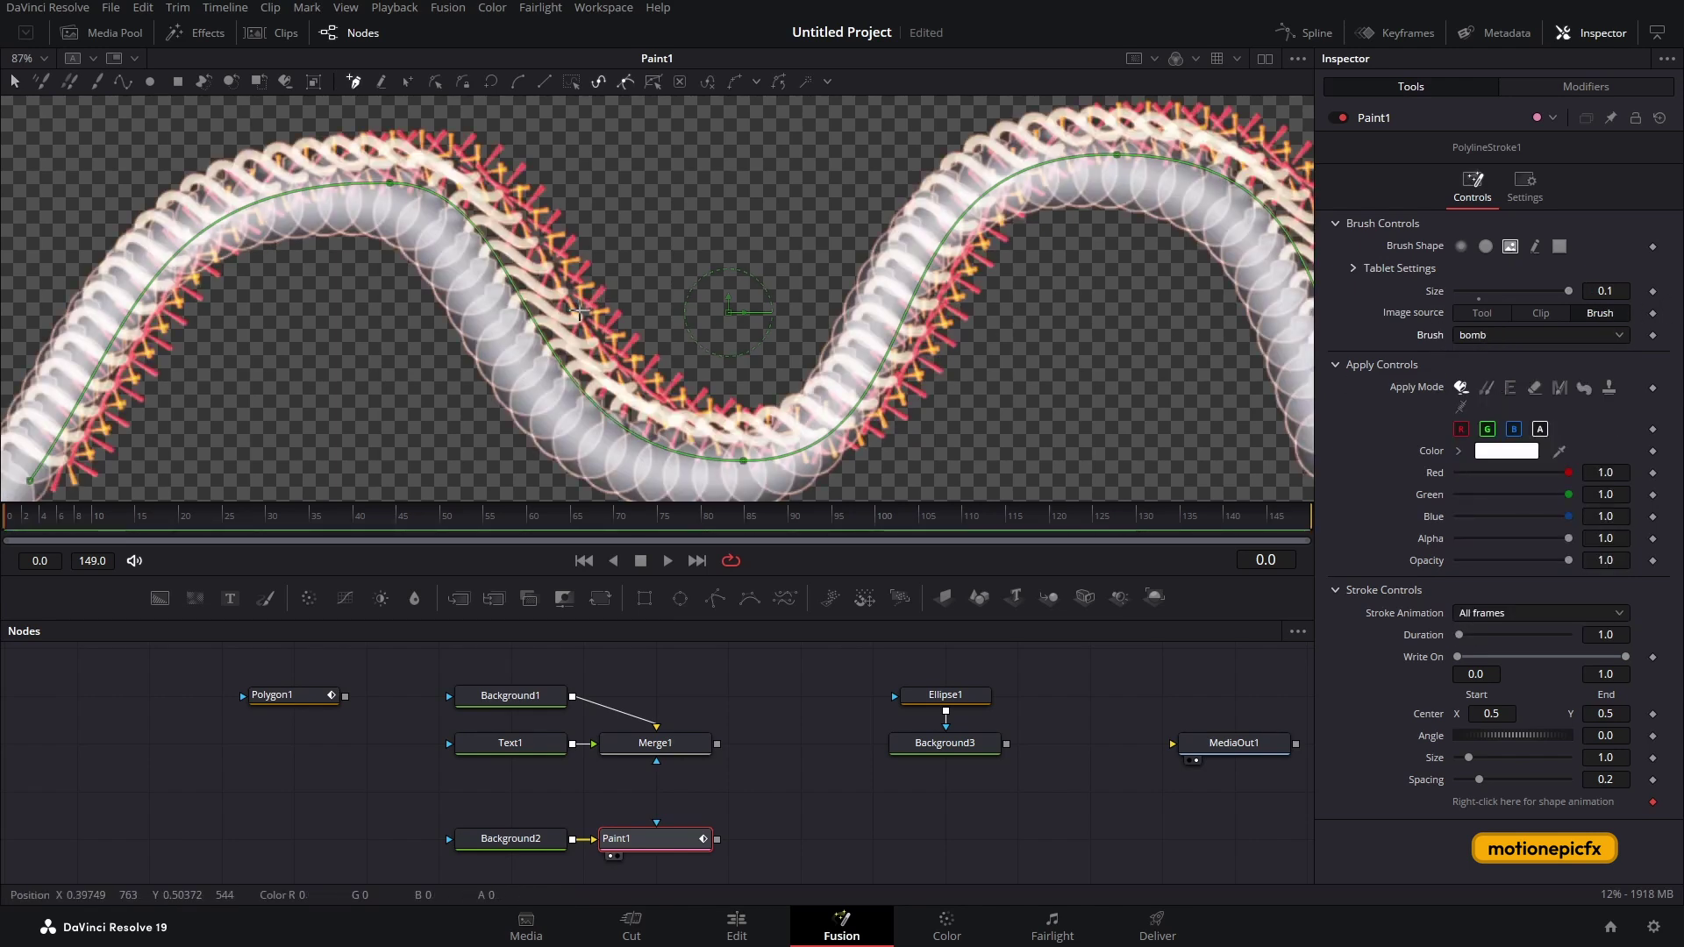
pyautogui.moveTo(1481, 780); pyautogui.dragTo(1536, 782)
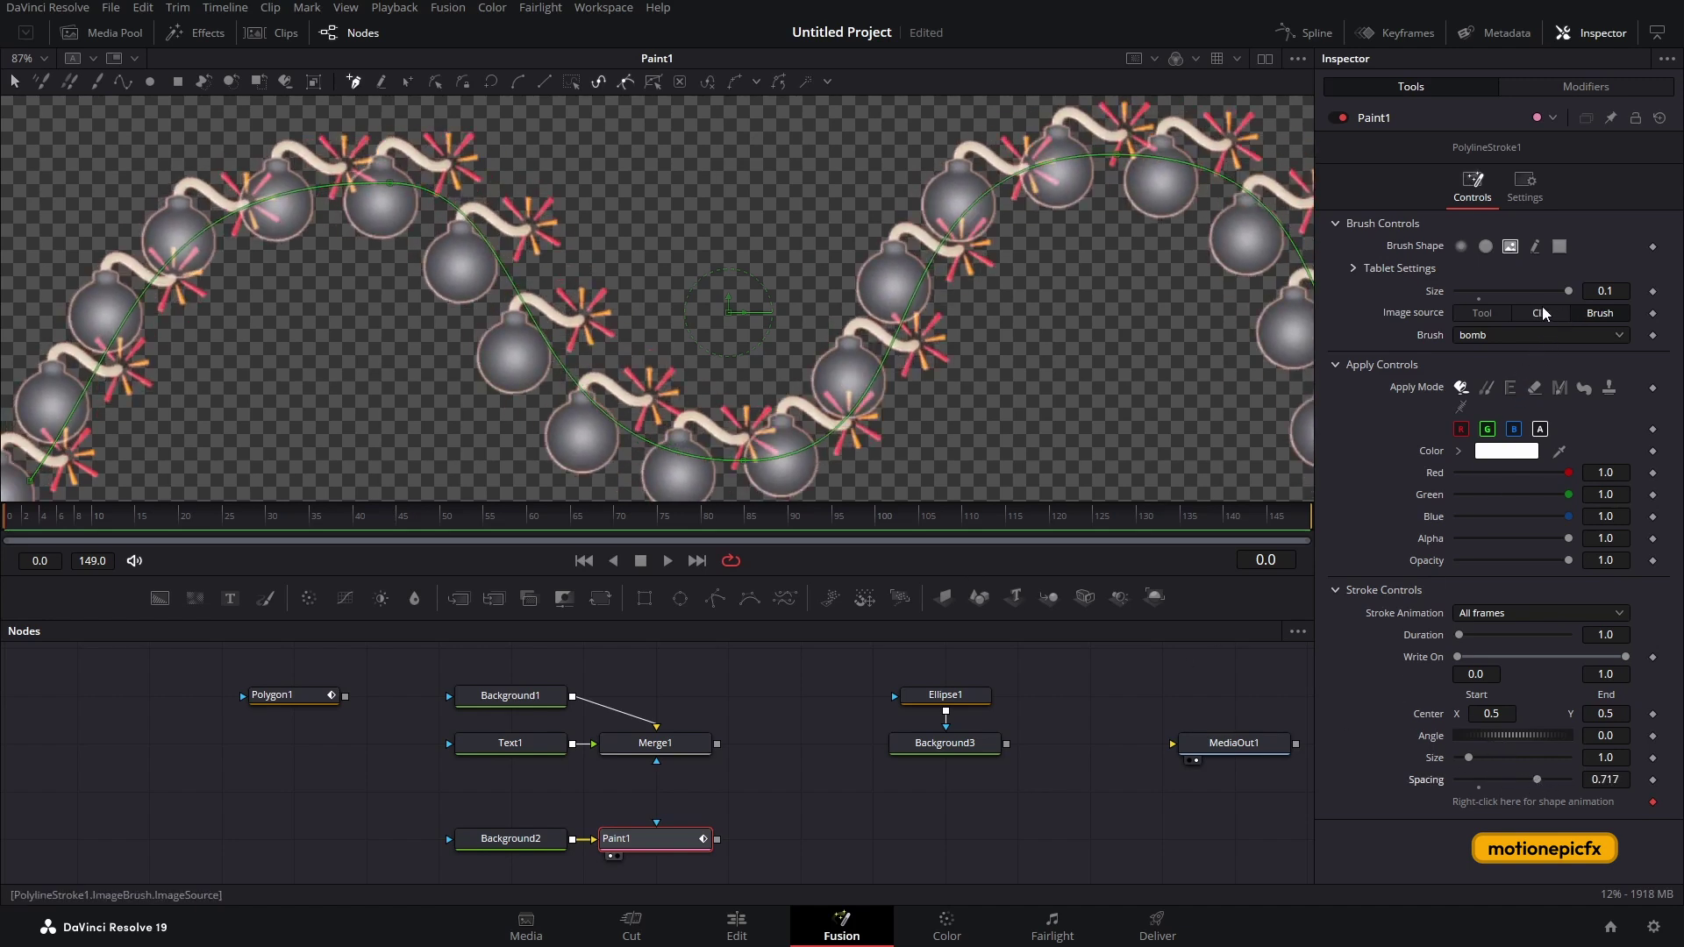
# Change Paint1's brush image source to Tool with Background3 as the source, and fit the whole stroke in the viewer.
pyautogui.click(1483, 313)
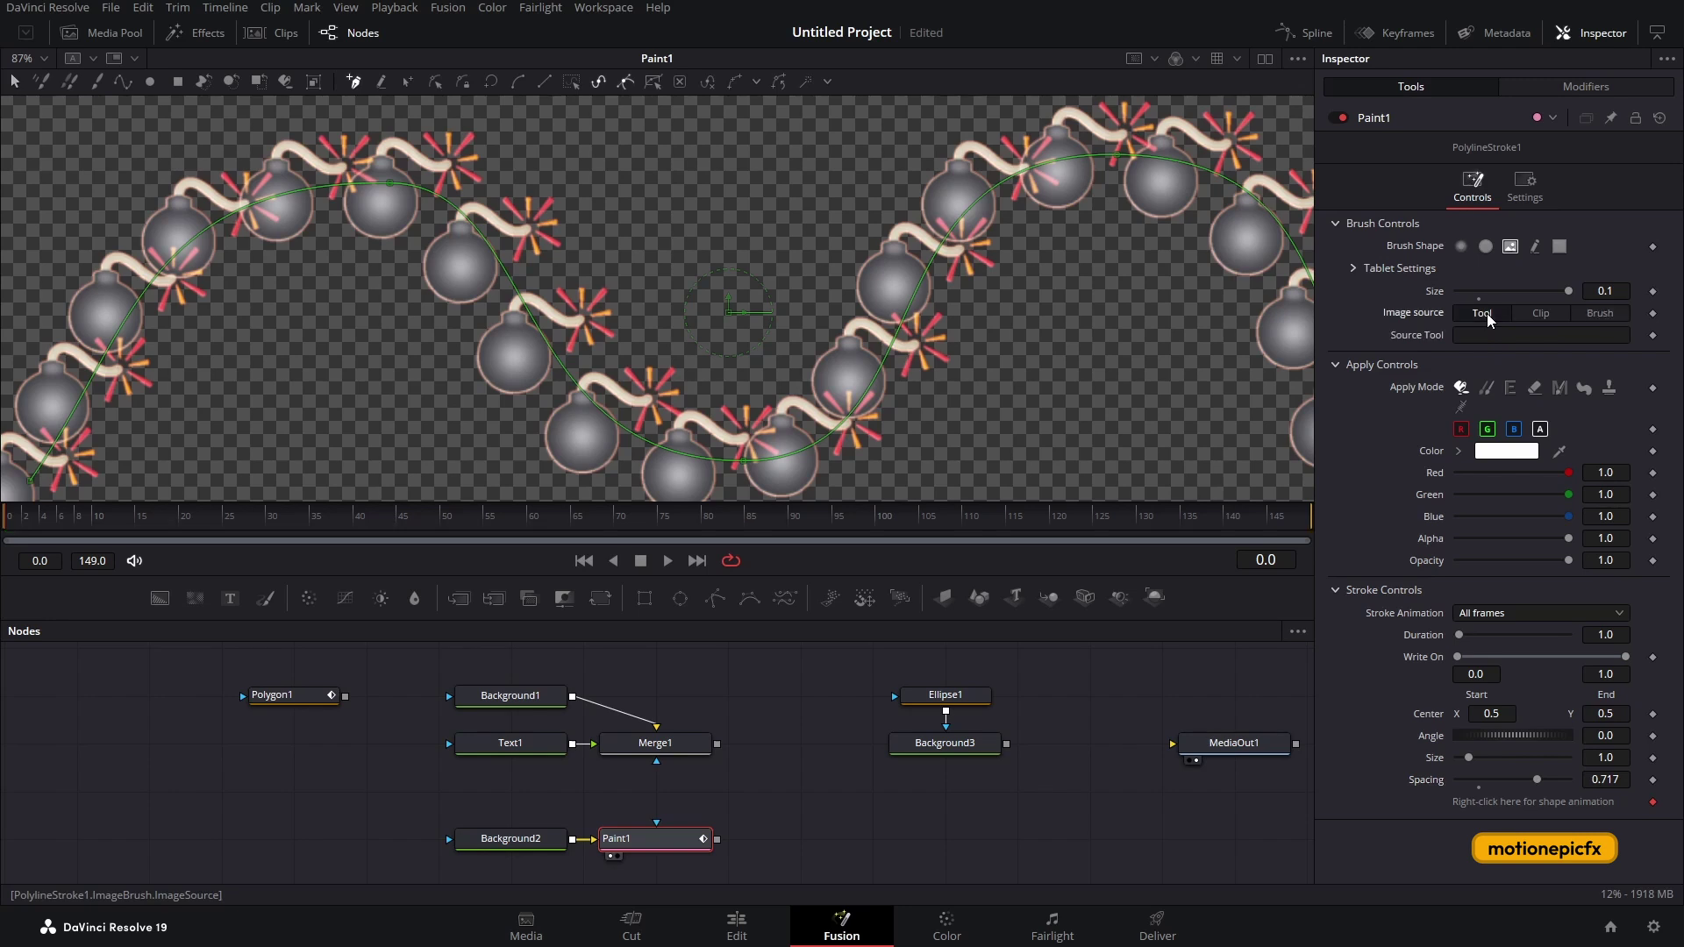
pyautogui.click(980, 750)
pyautogui.moveTo(1516, 340); pyautogui.dragTo(1518, 337)
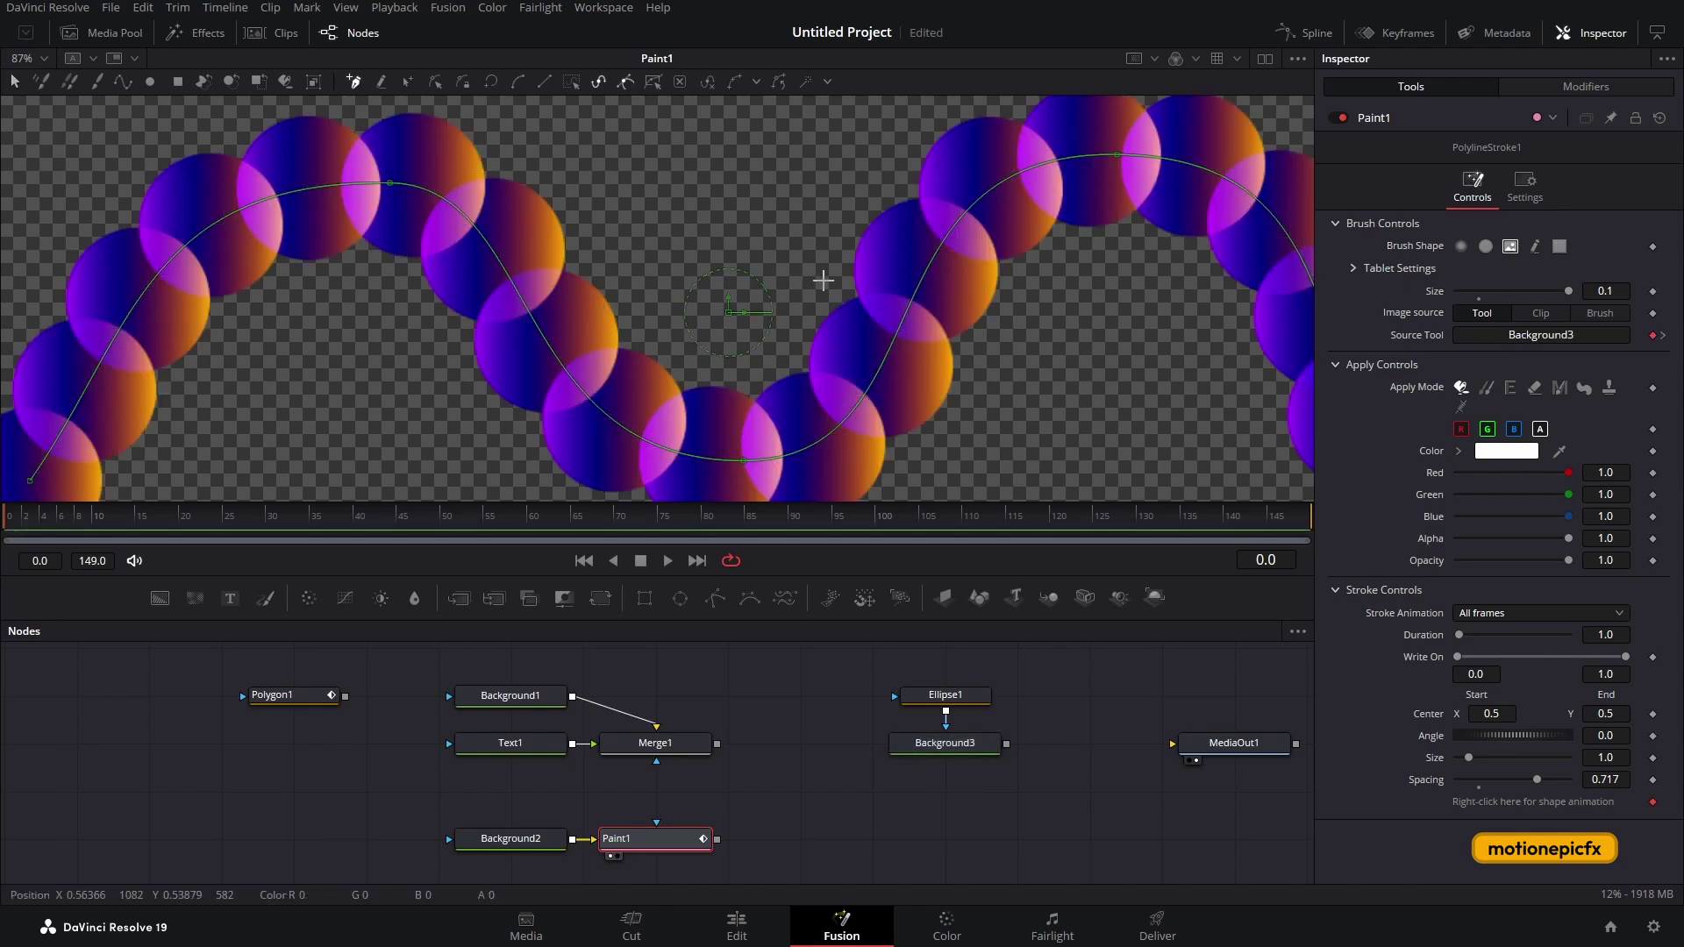
pyautogui.hotkey('ctrl', 'f')
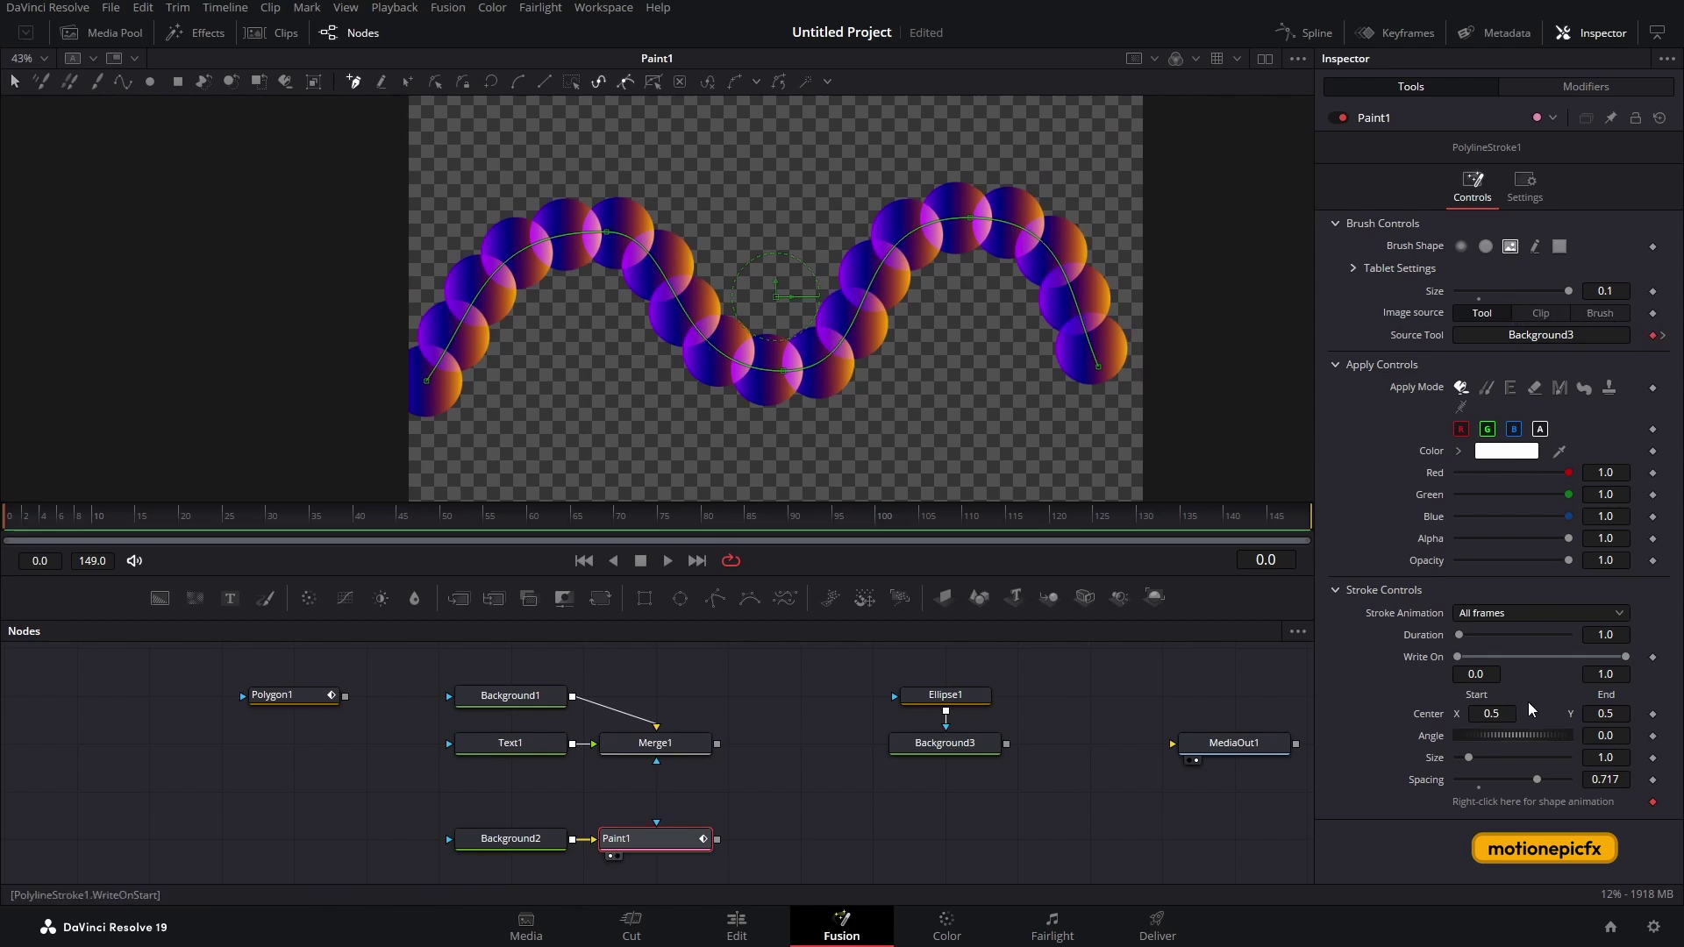
# Reduce Paint1's stroke spacing to 0.0 and switch the stroke's apply mode to Merge.
pyautogui.moveTo(1538, 778); pyautogui.dragTo(1435, 776)
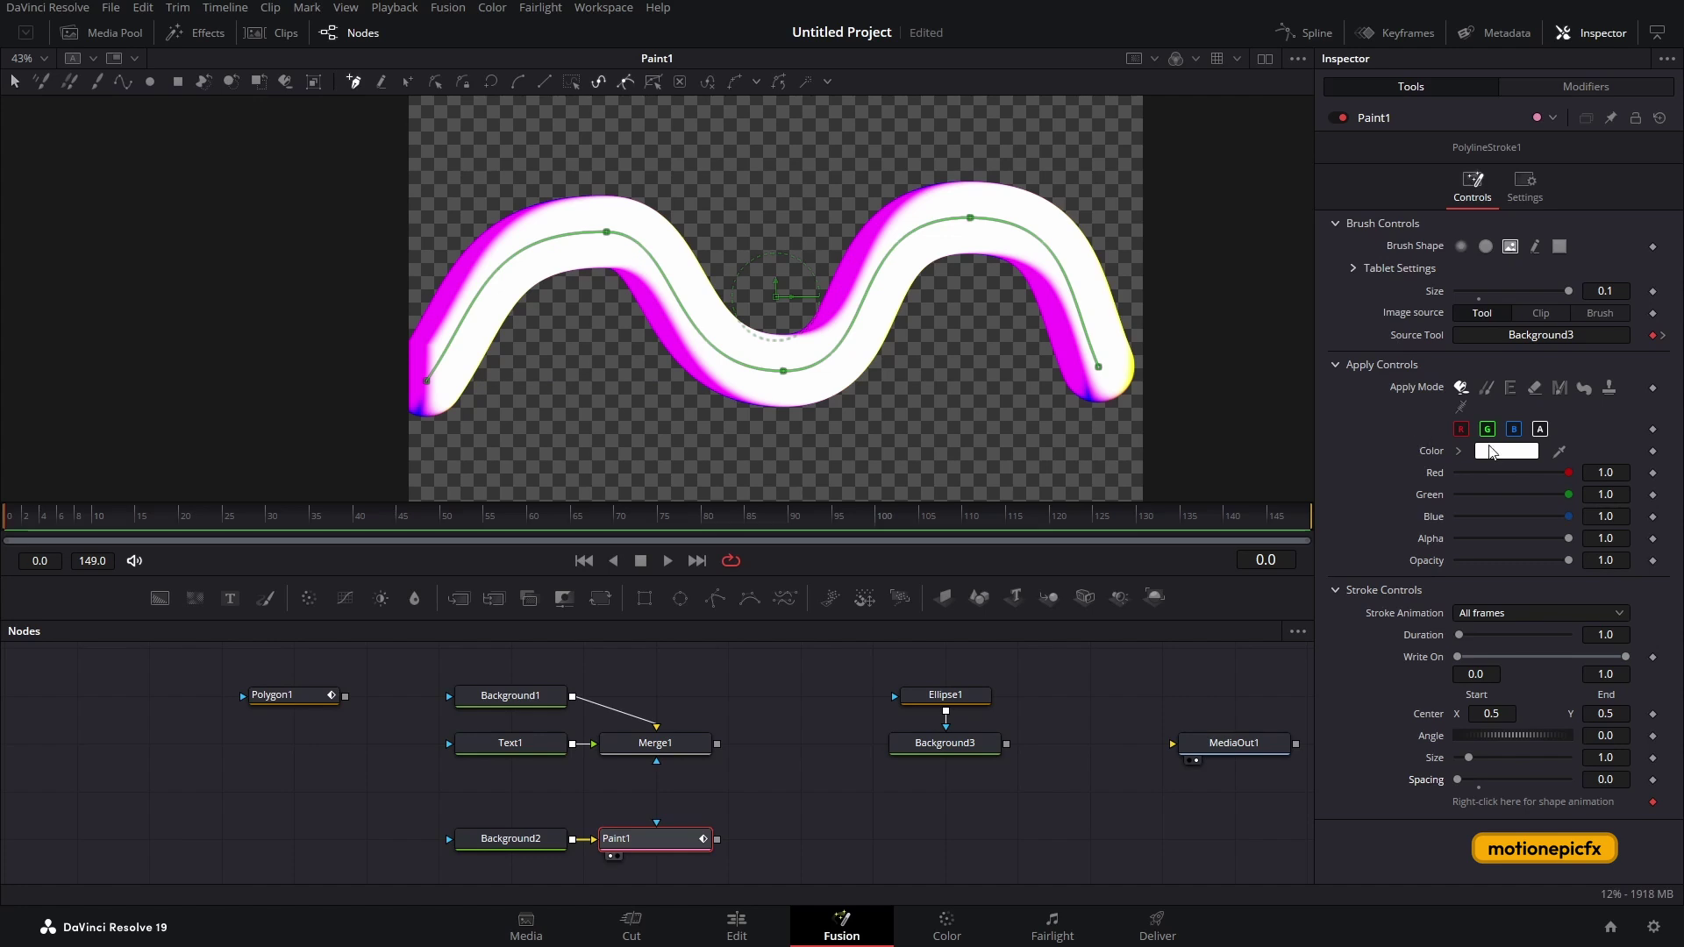
pyautogui.click(1559, 388)
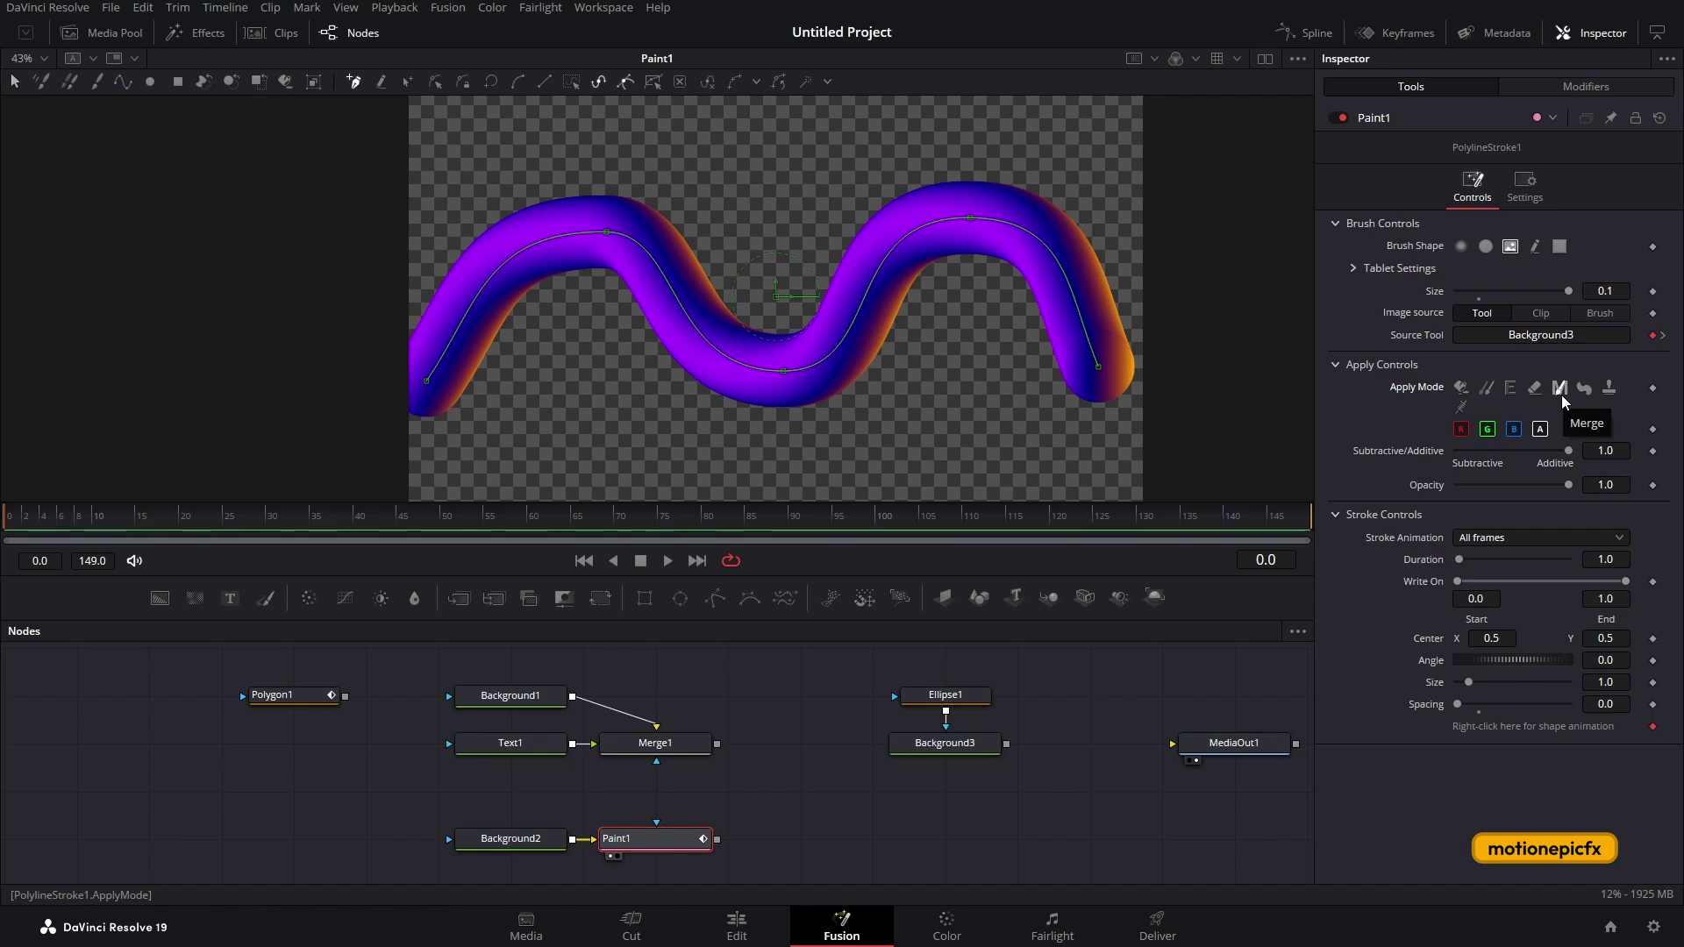
# Show Background3 beside the fitted Paint1 view in a dual viewer and move the gradient's middle stop to about 0.154.
pyautogui.click(982, 747)
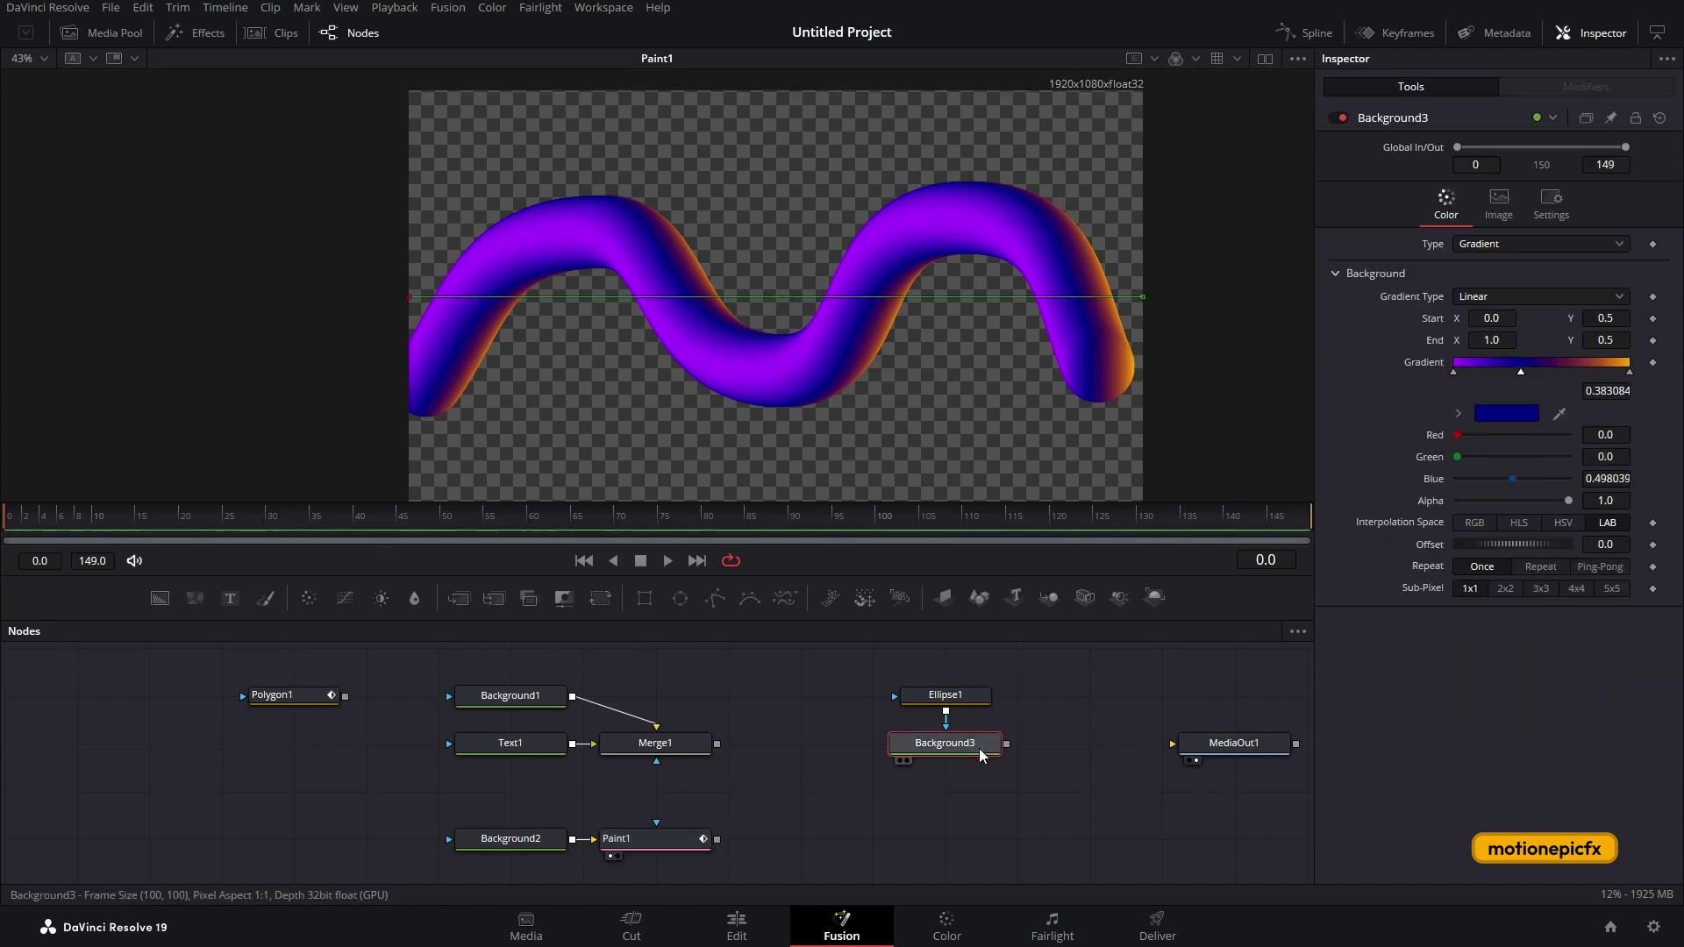
pyautogui.click(1265, 59)
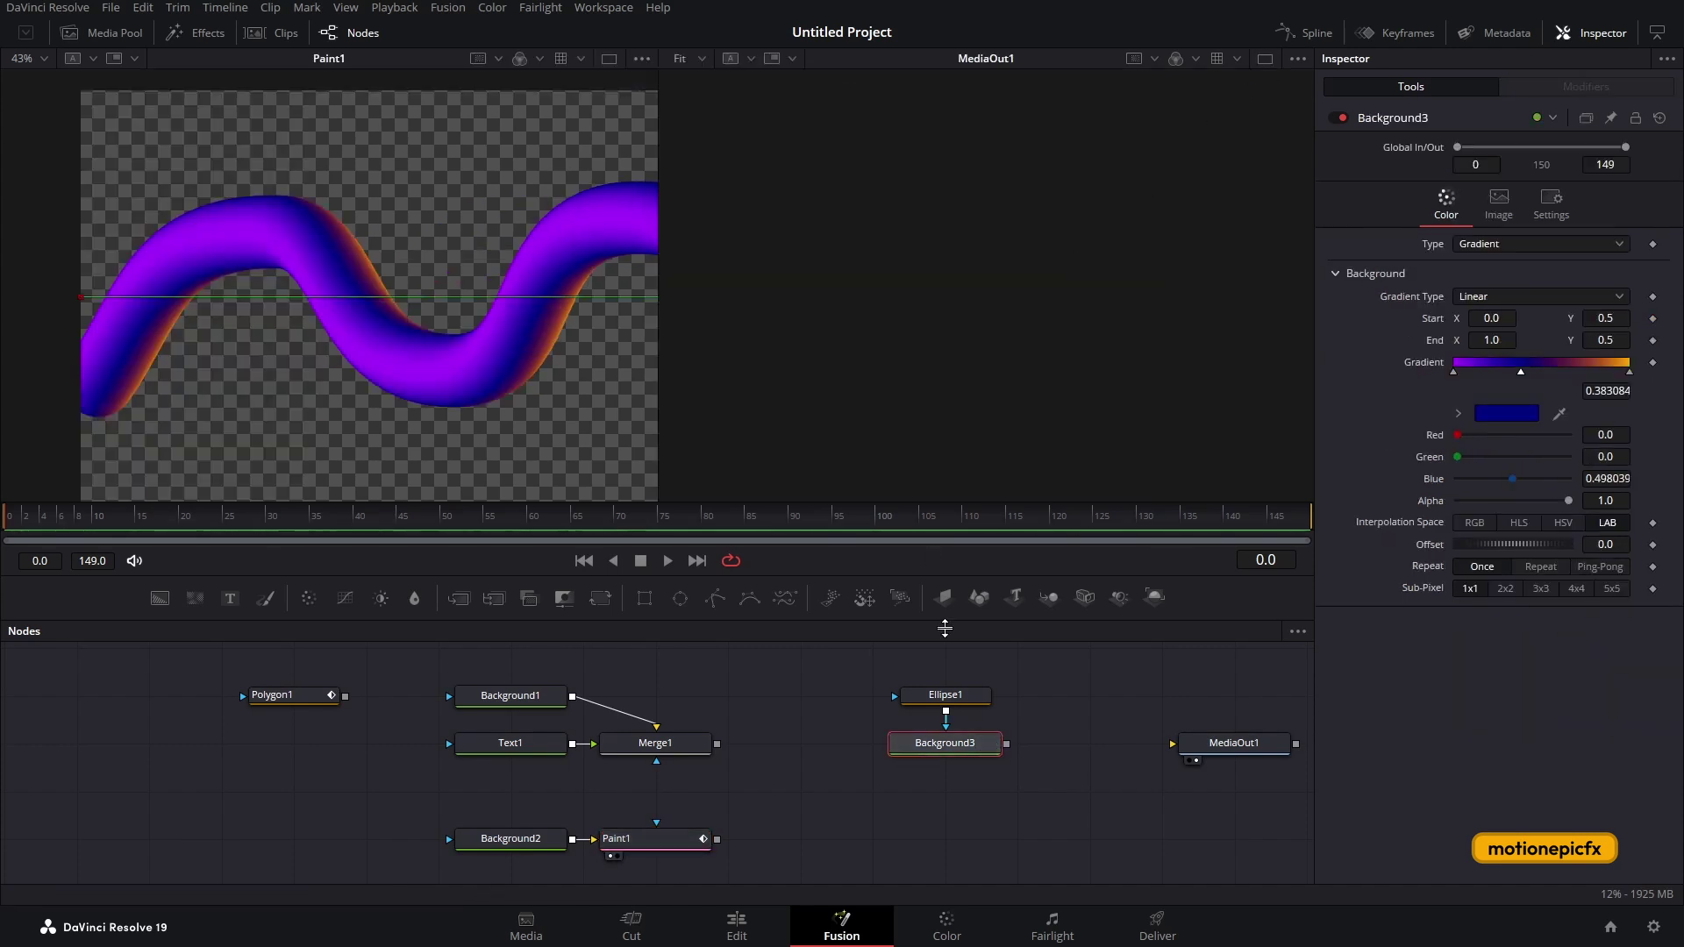
pyautogui.moveTo(676, 451); pyautogui.dragTo(524, 411)
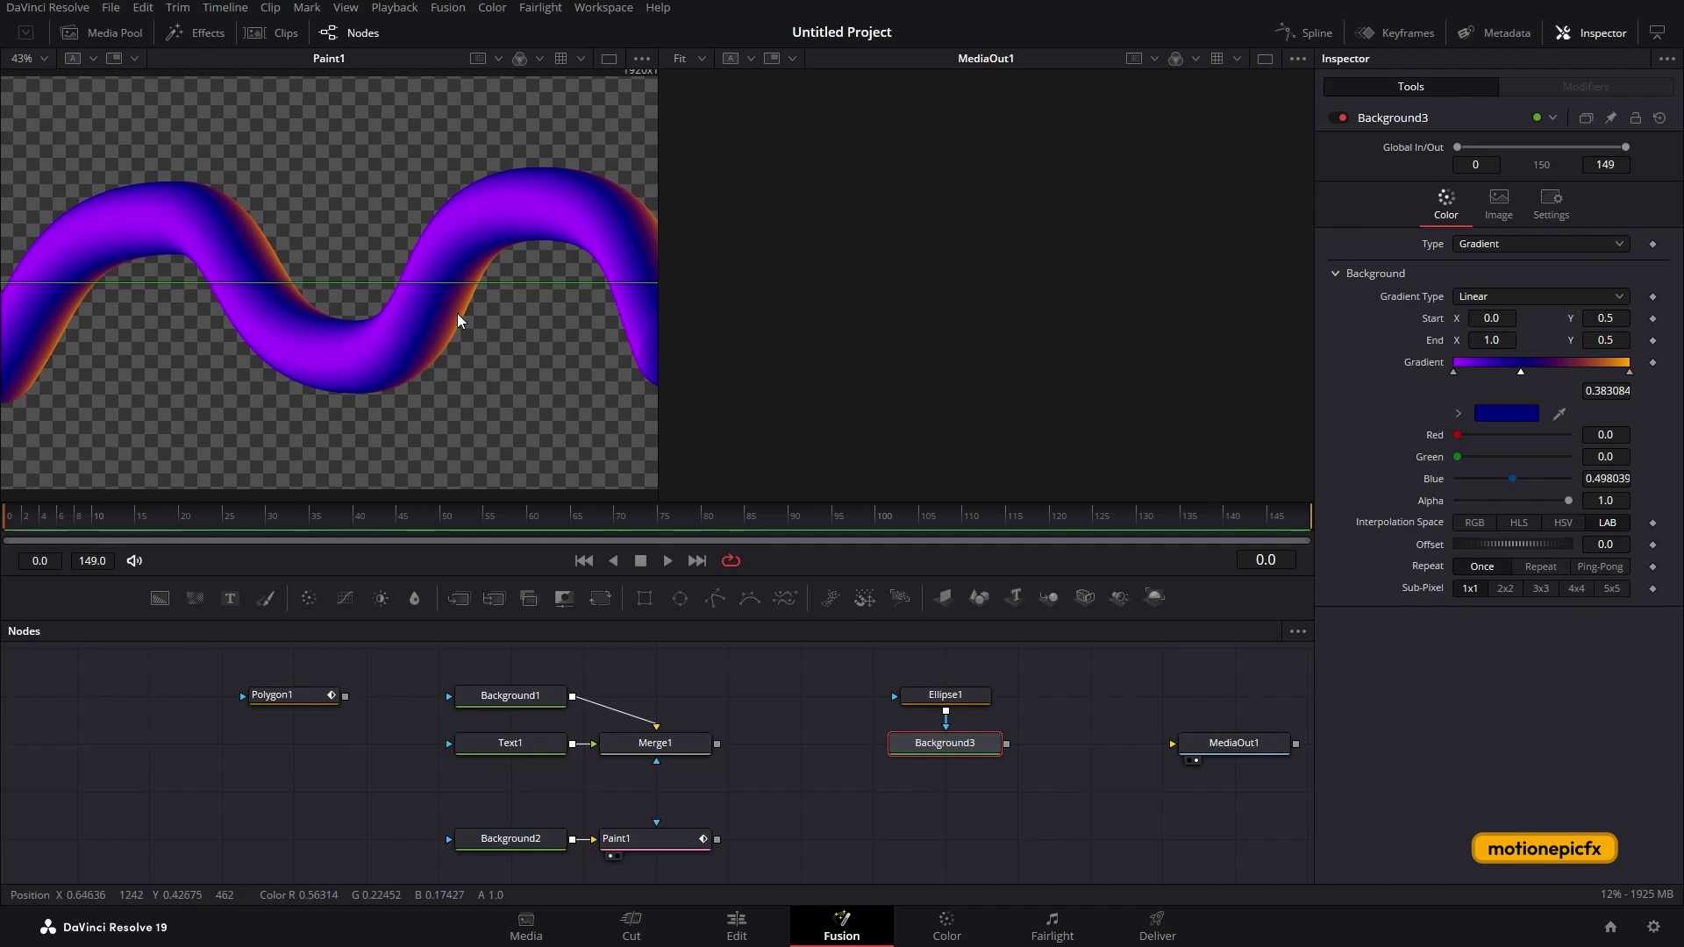
pyautogui.hotkey('ctrl', 'f')
pyautogui.moveTo(945, 747); pyautogui.dragTo(1031, 436)
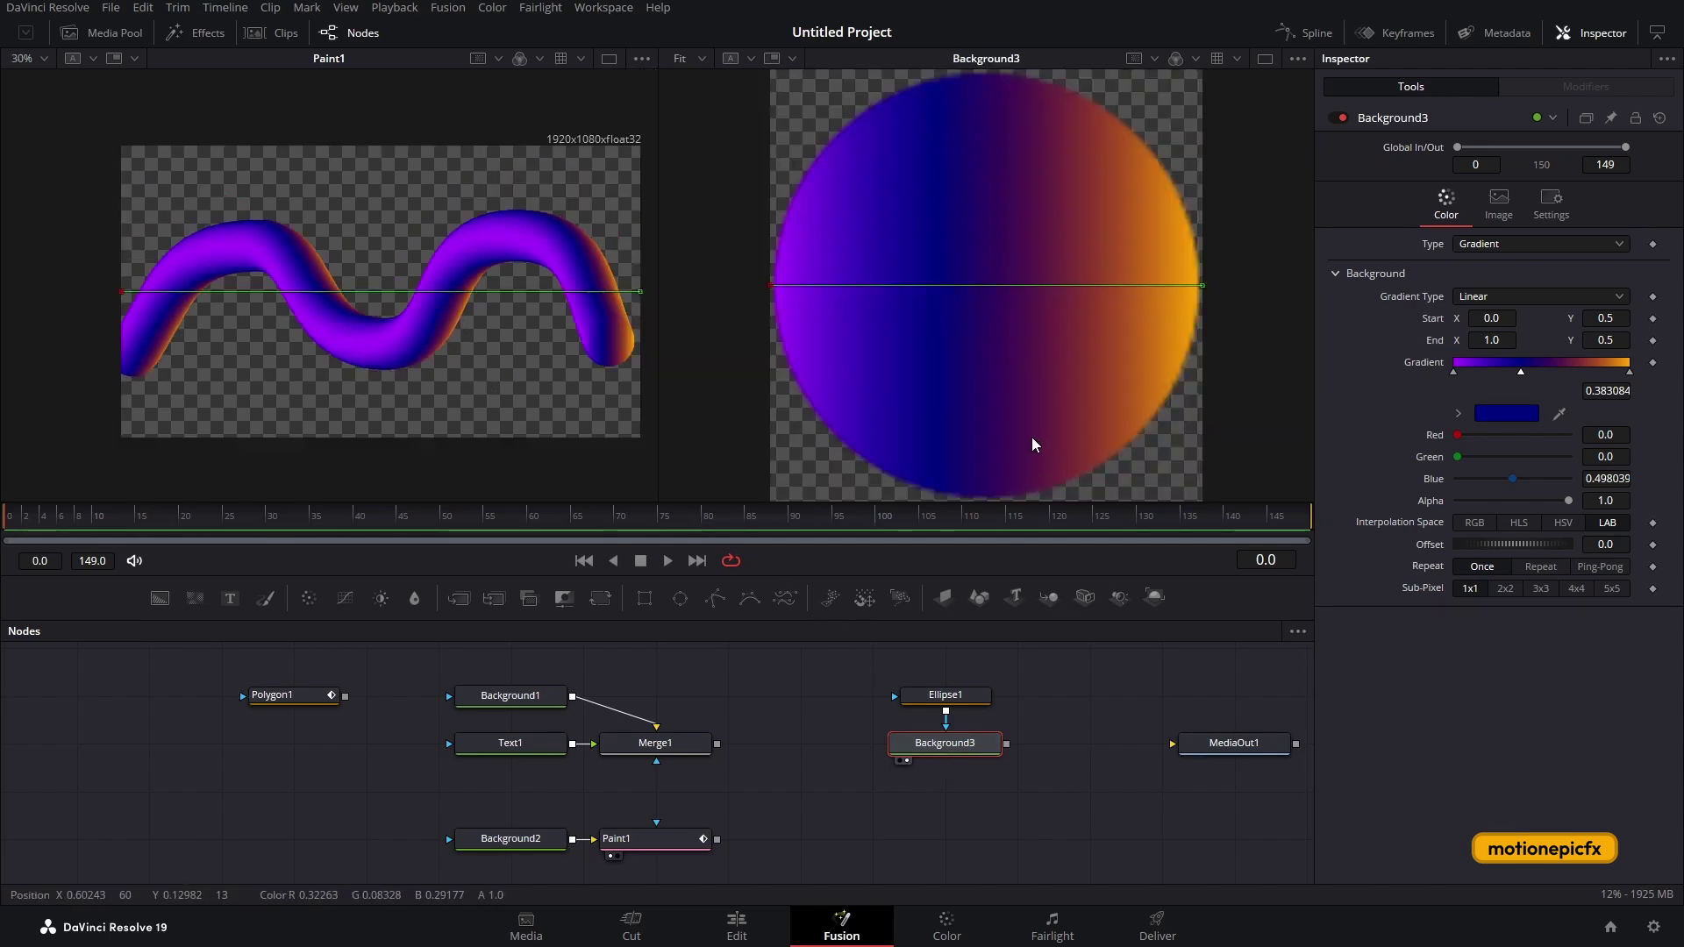
pyautogui.moveTo(1521, 375); pyautogui.dragTo(1477, 378)
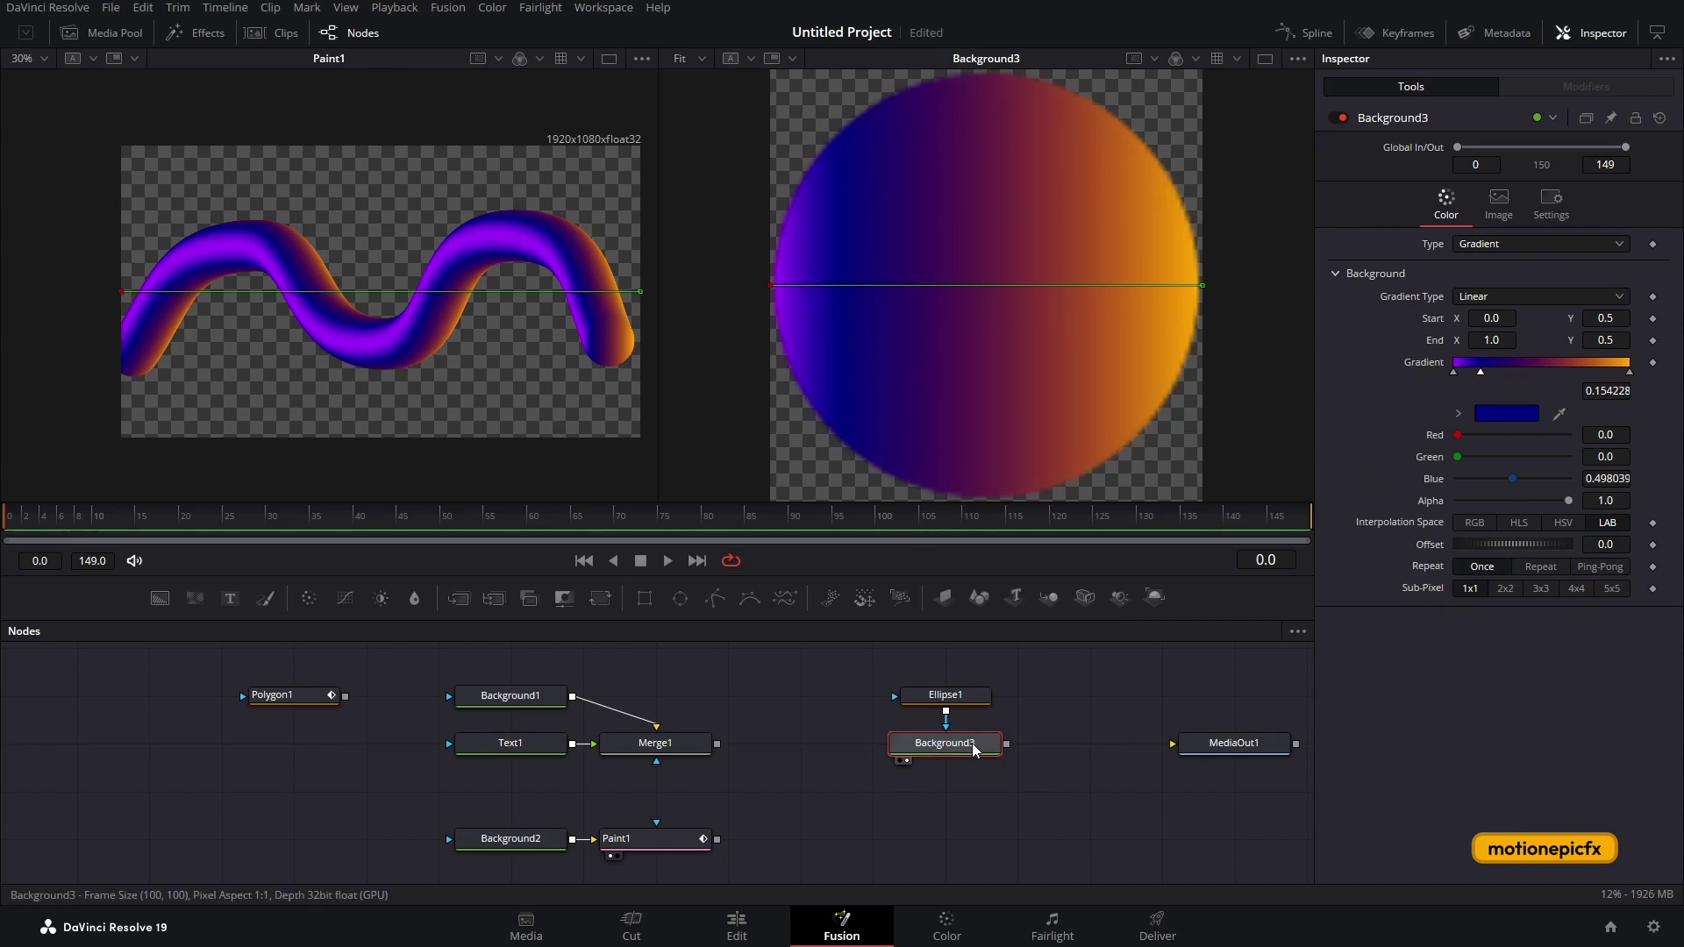
# Add an Emboss node after Background3 and show it in the second viewer.
pyautogui.hotkey('shift', 'space')
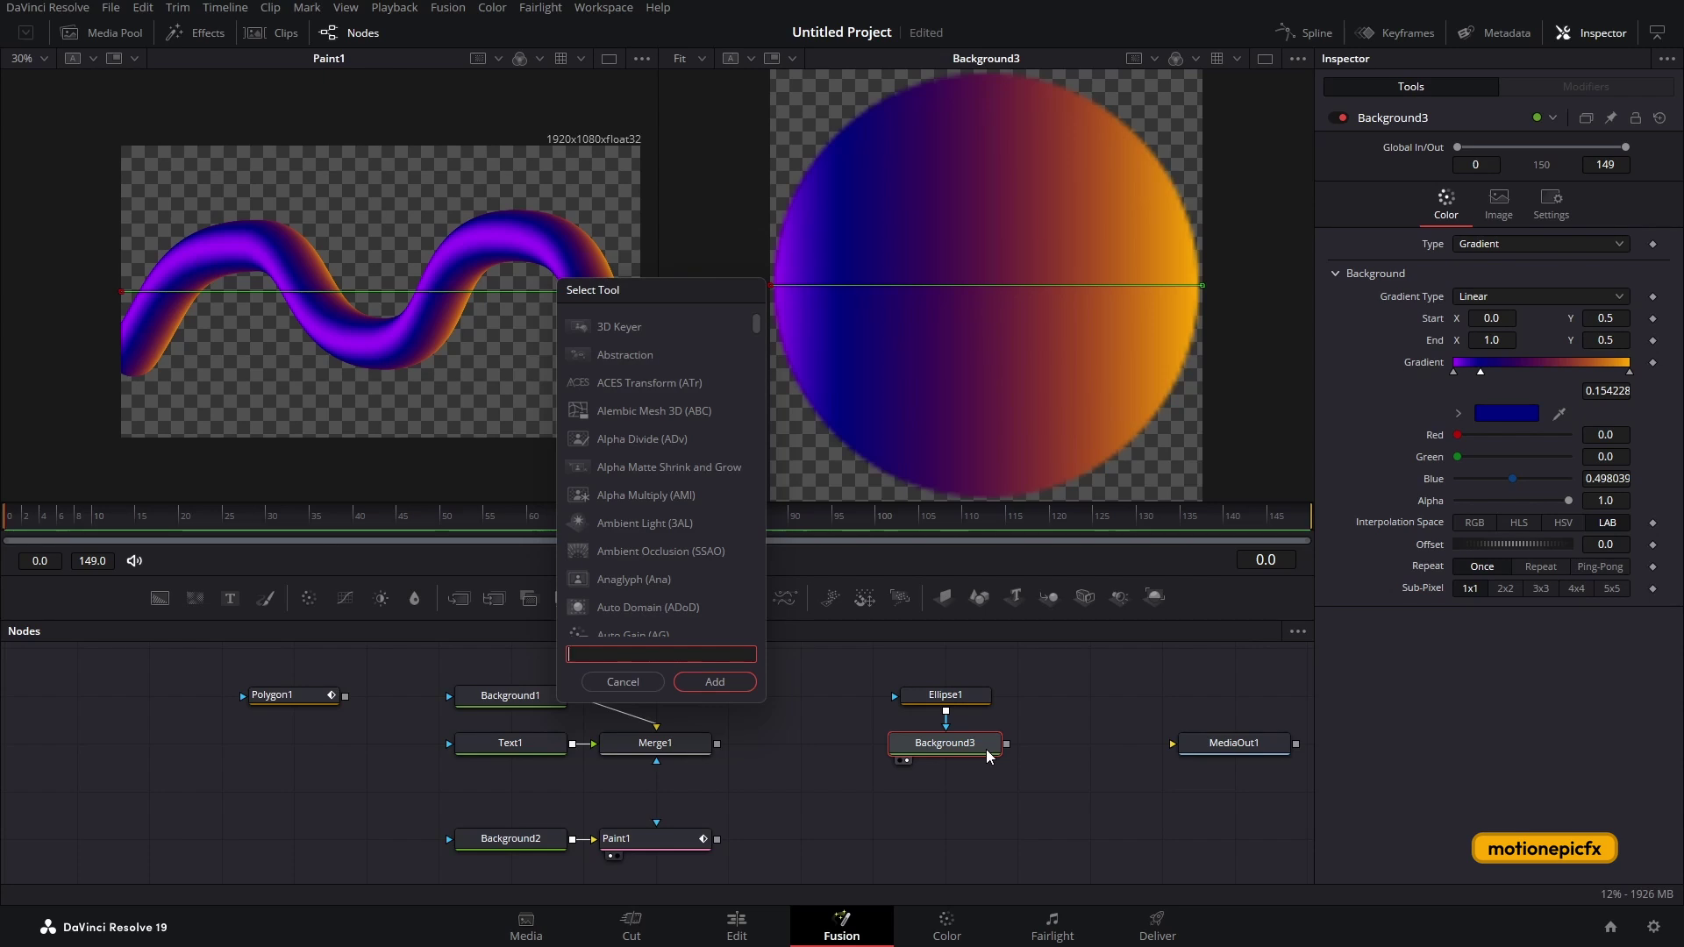
pyautogui.write('emb')
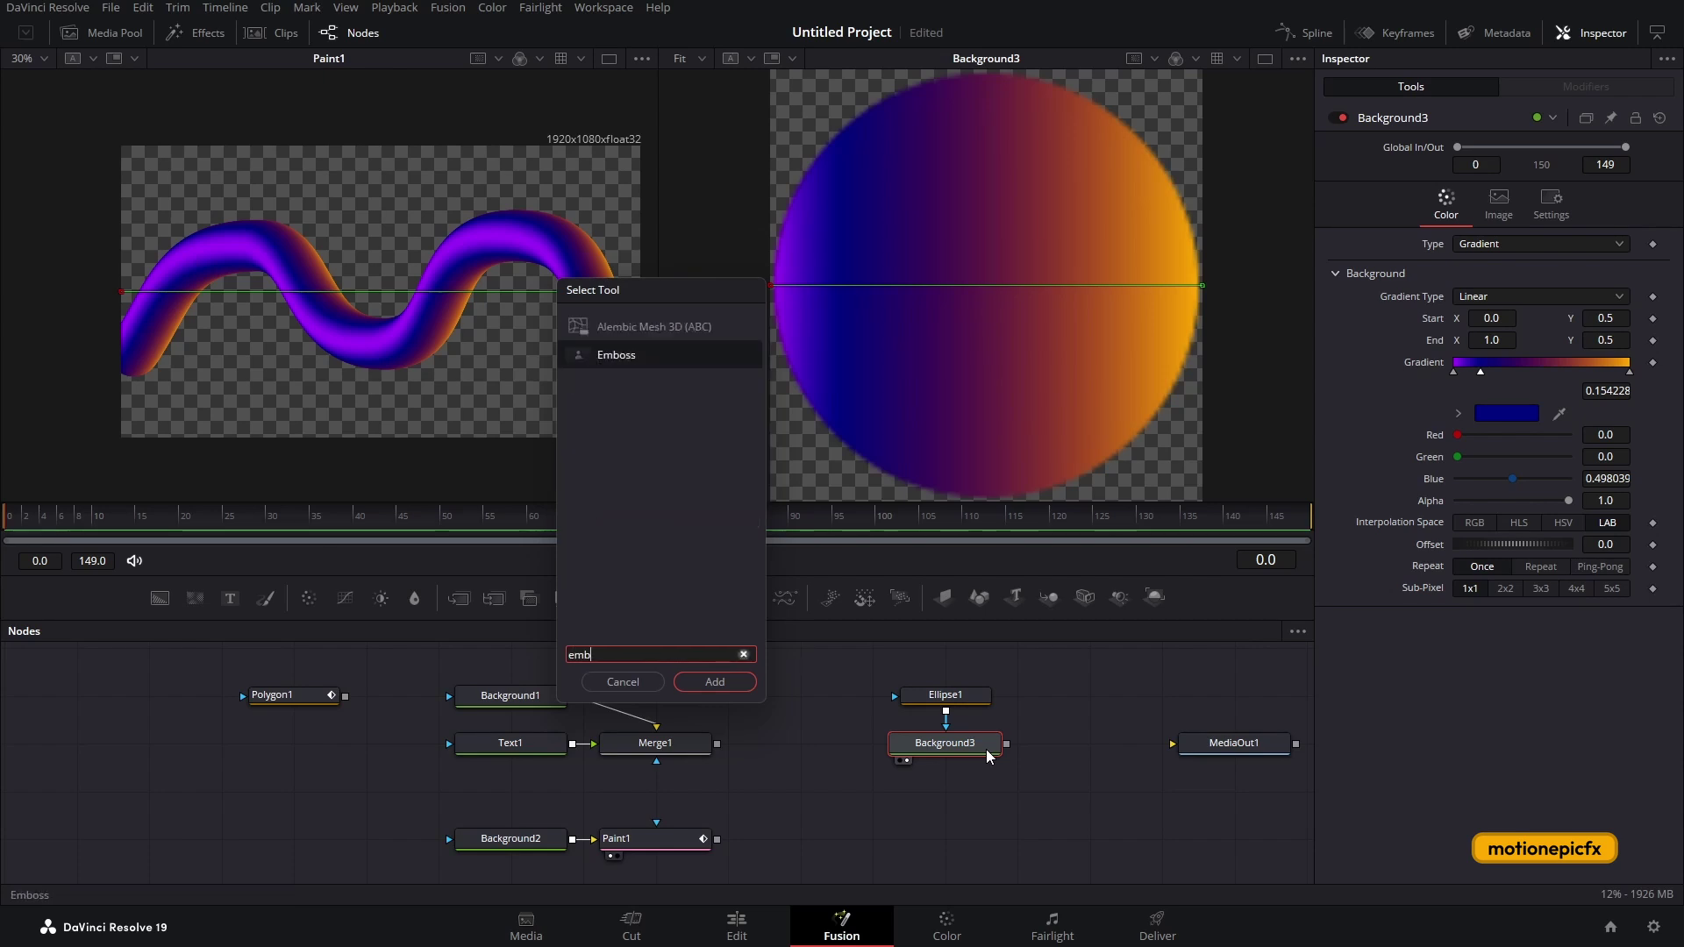
pyautogui.press('Return')
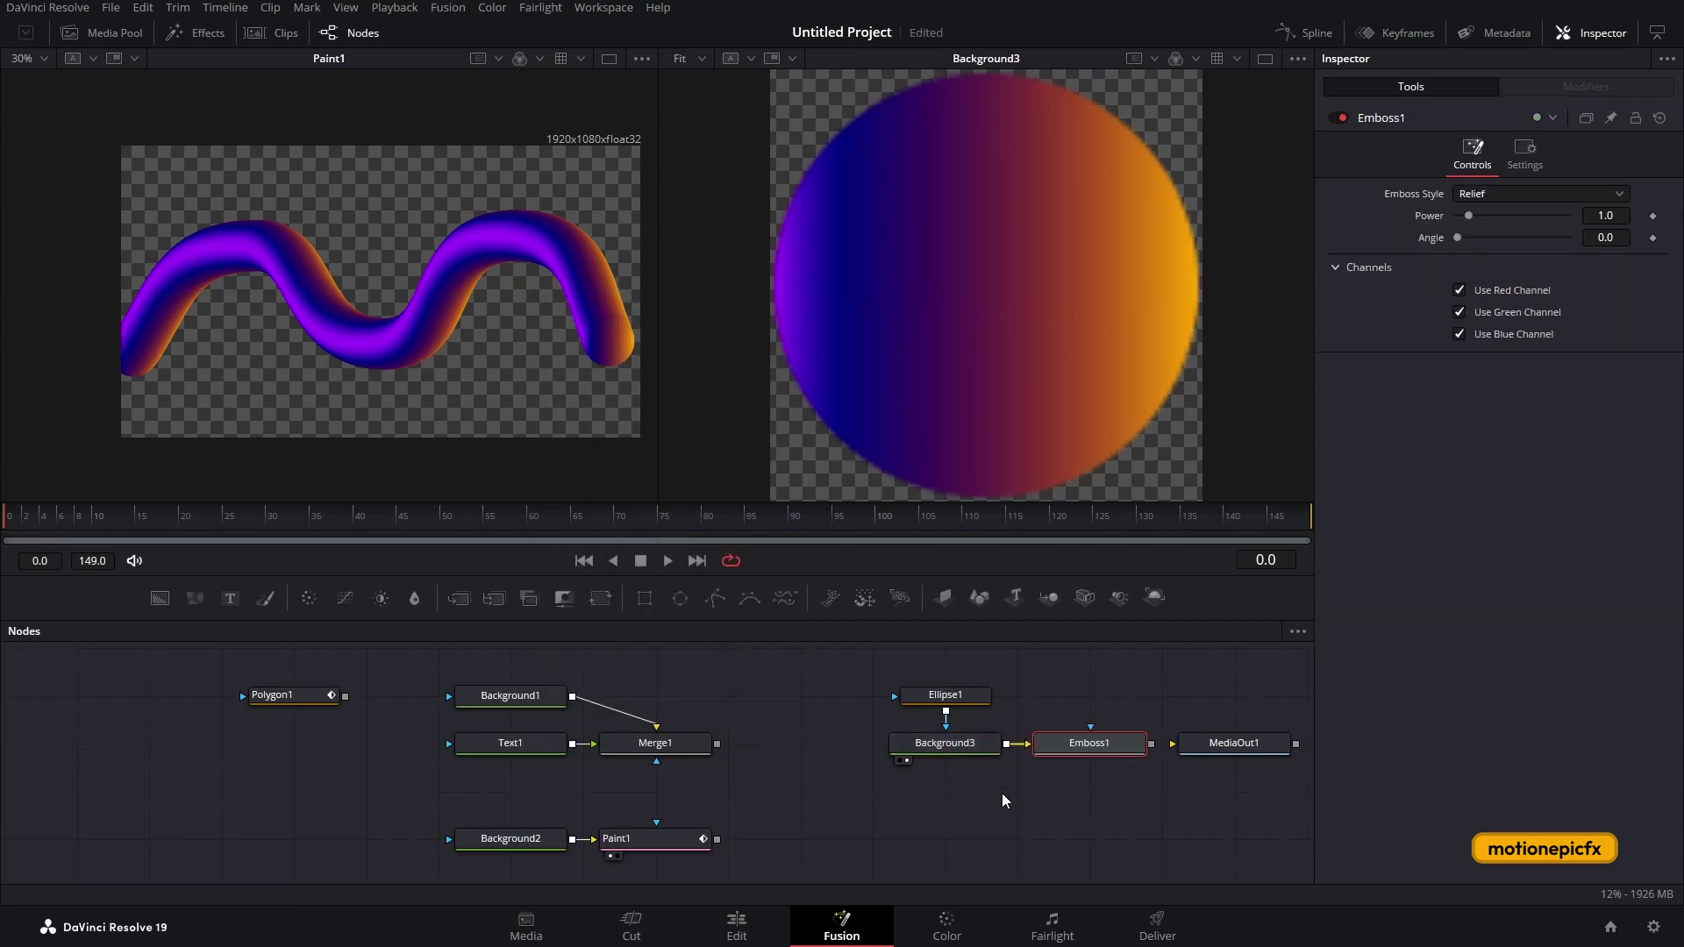
pyautogui.moveTo(1076, 751); pyautogui.dragTo(1130, 361)
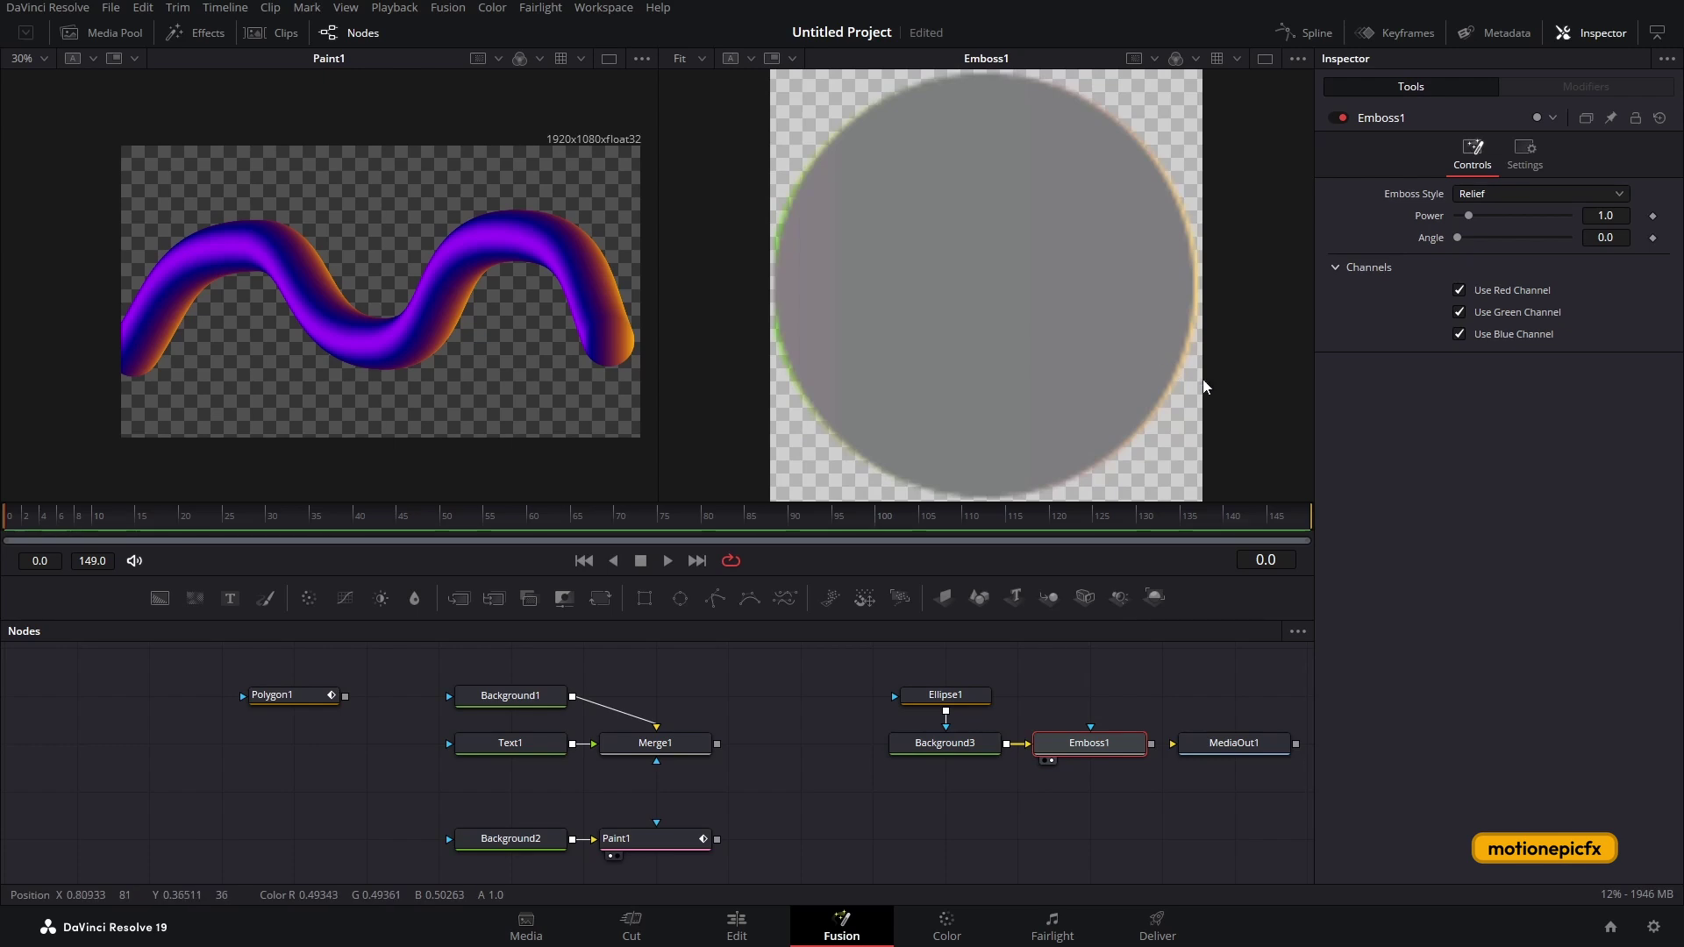
# Set Emboss1 to the Emboss Over style with power 10.0 and an angle of about 153.1.
pyautogui.click(1482, 194)
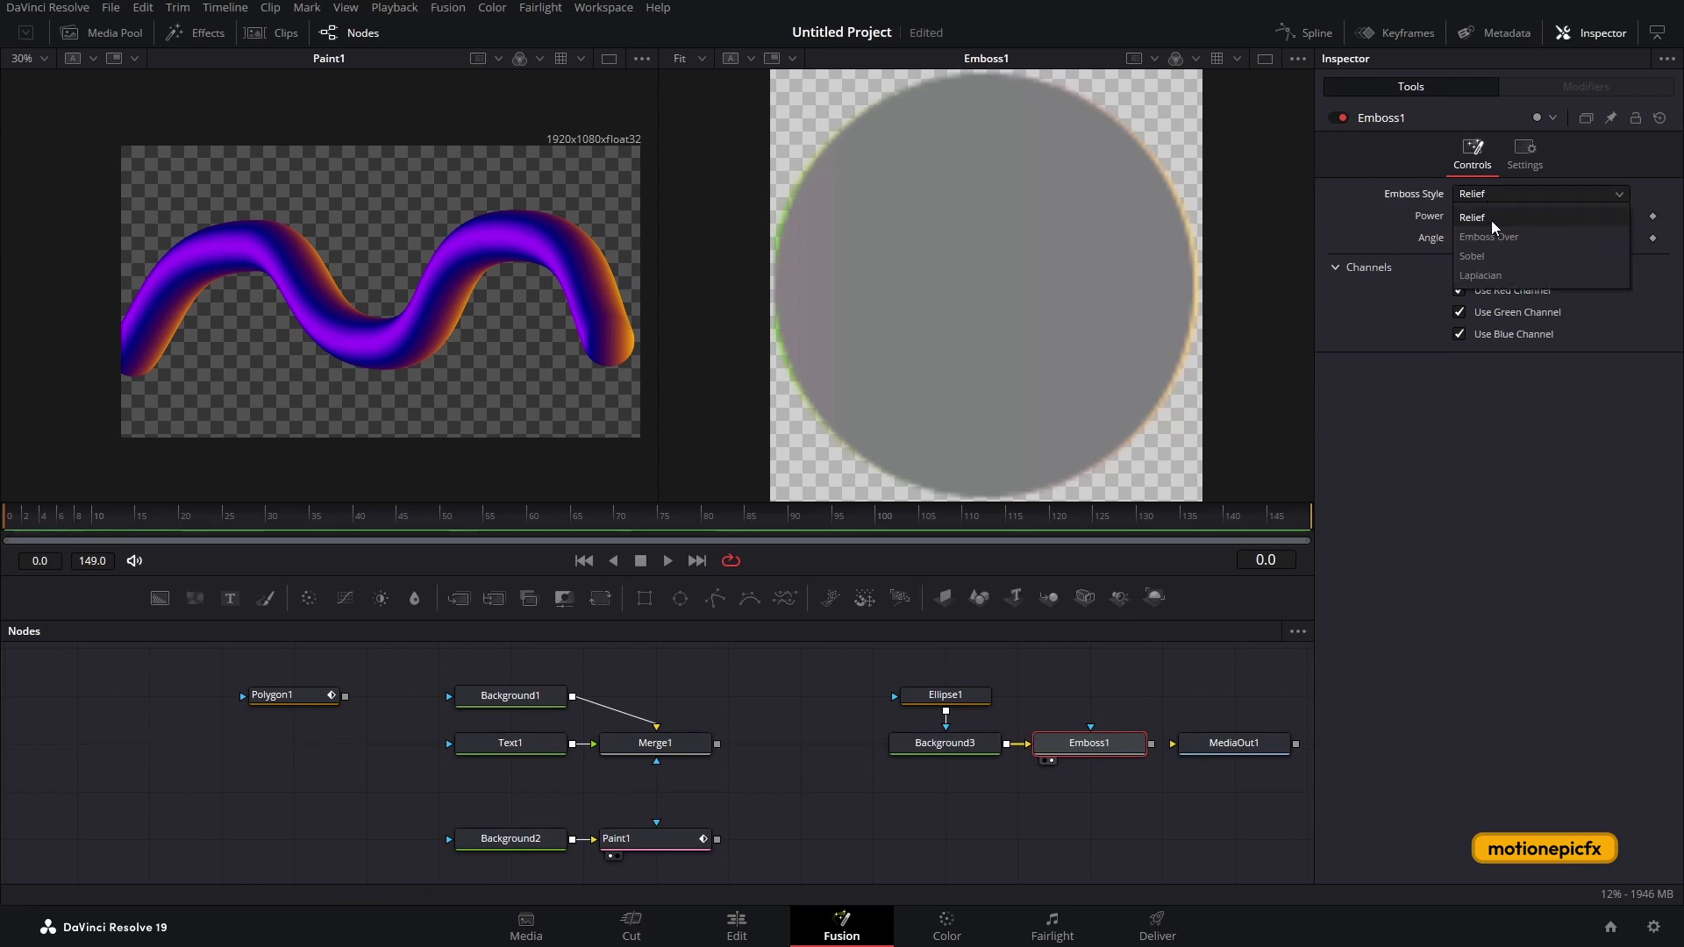
pyautogui.click(1493, 235)
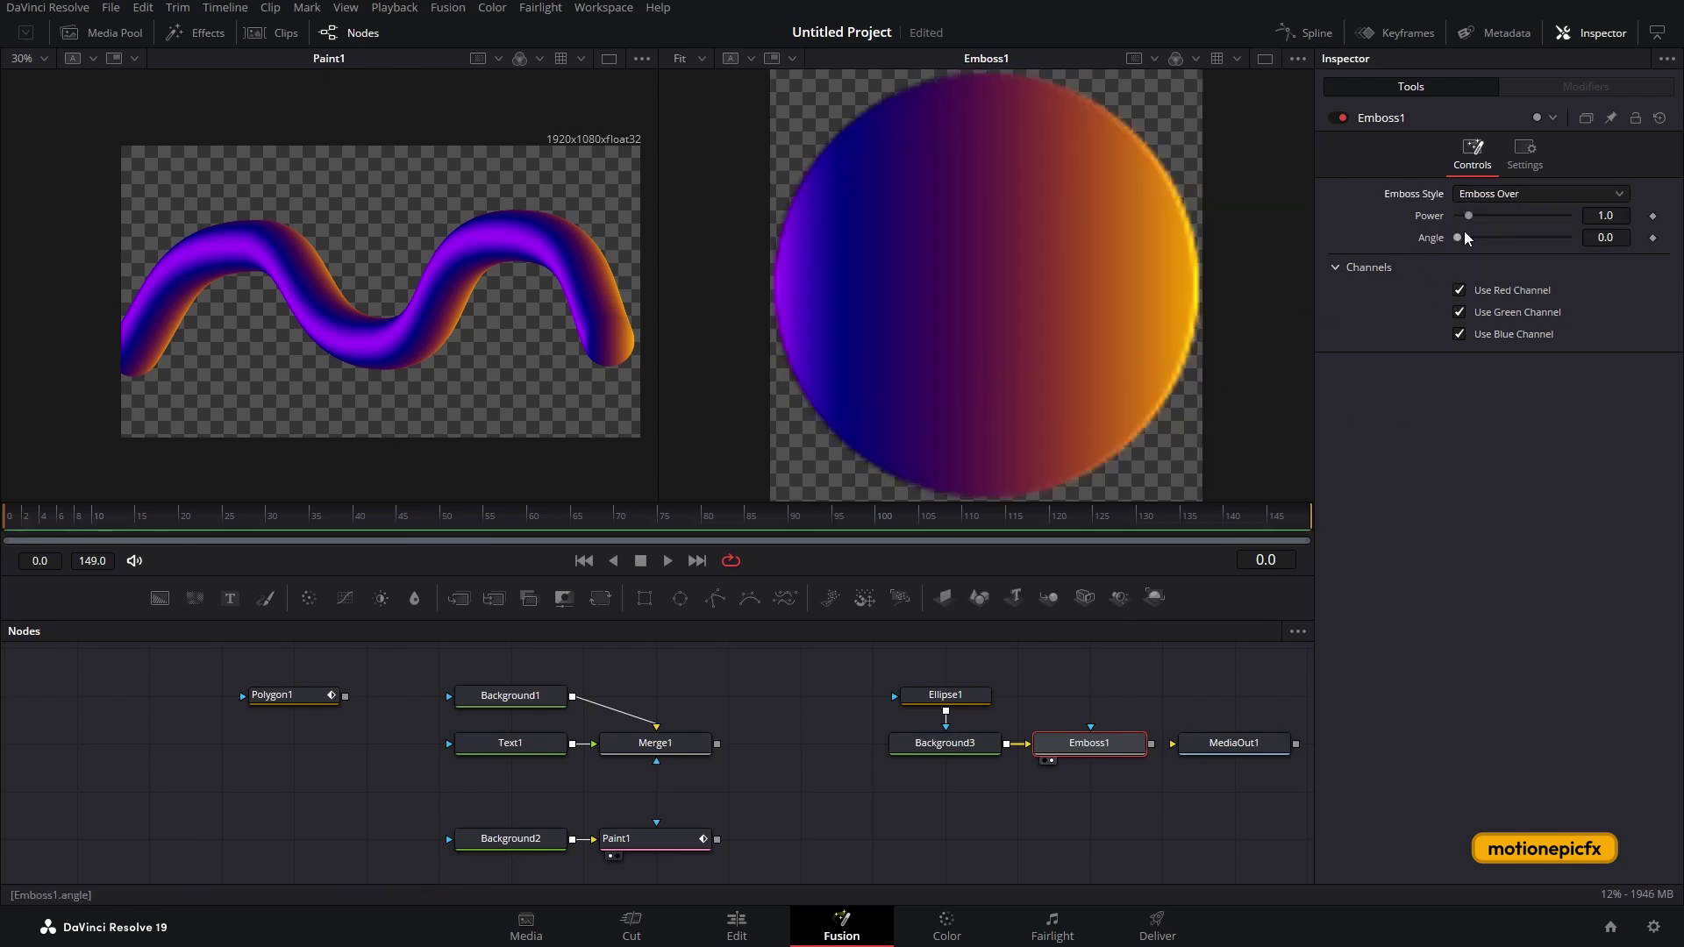
pyautogui.moveTo(1468, 220); pyautogui.dragTo(1582, 240)
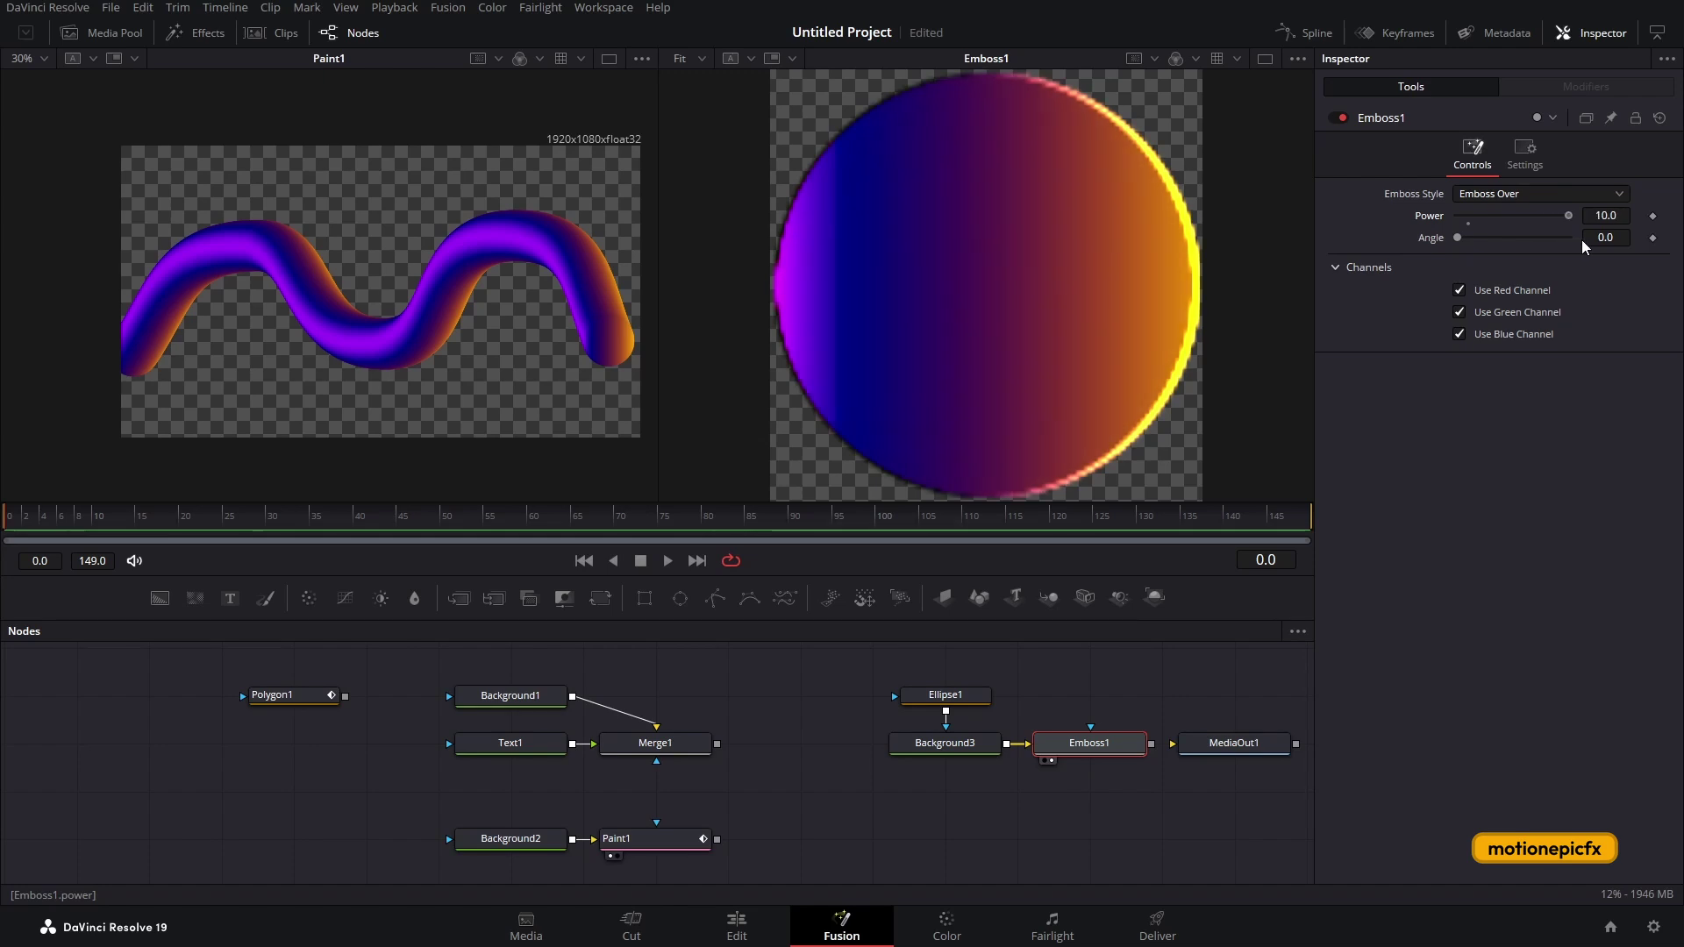
pyautogui.moveTo(1463, 241); pyautogui.dragTo(1513, 245)
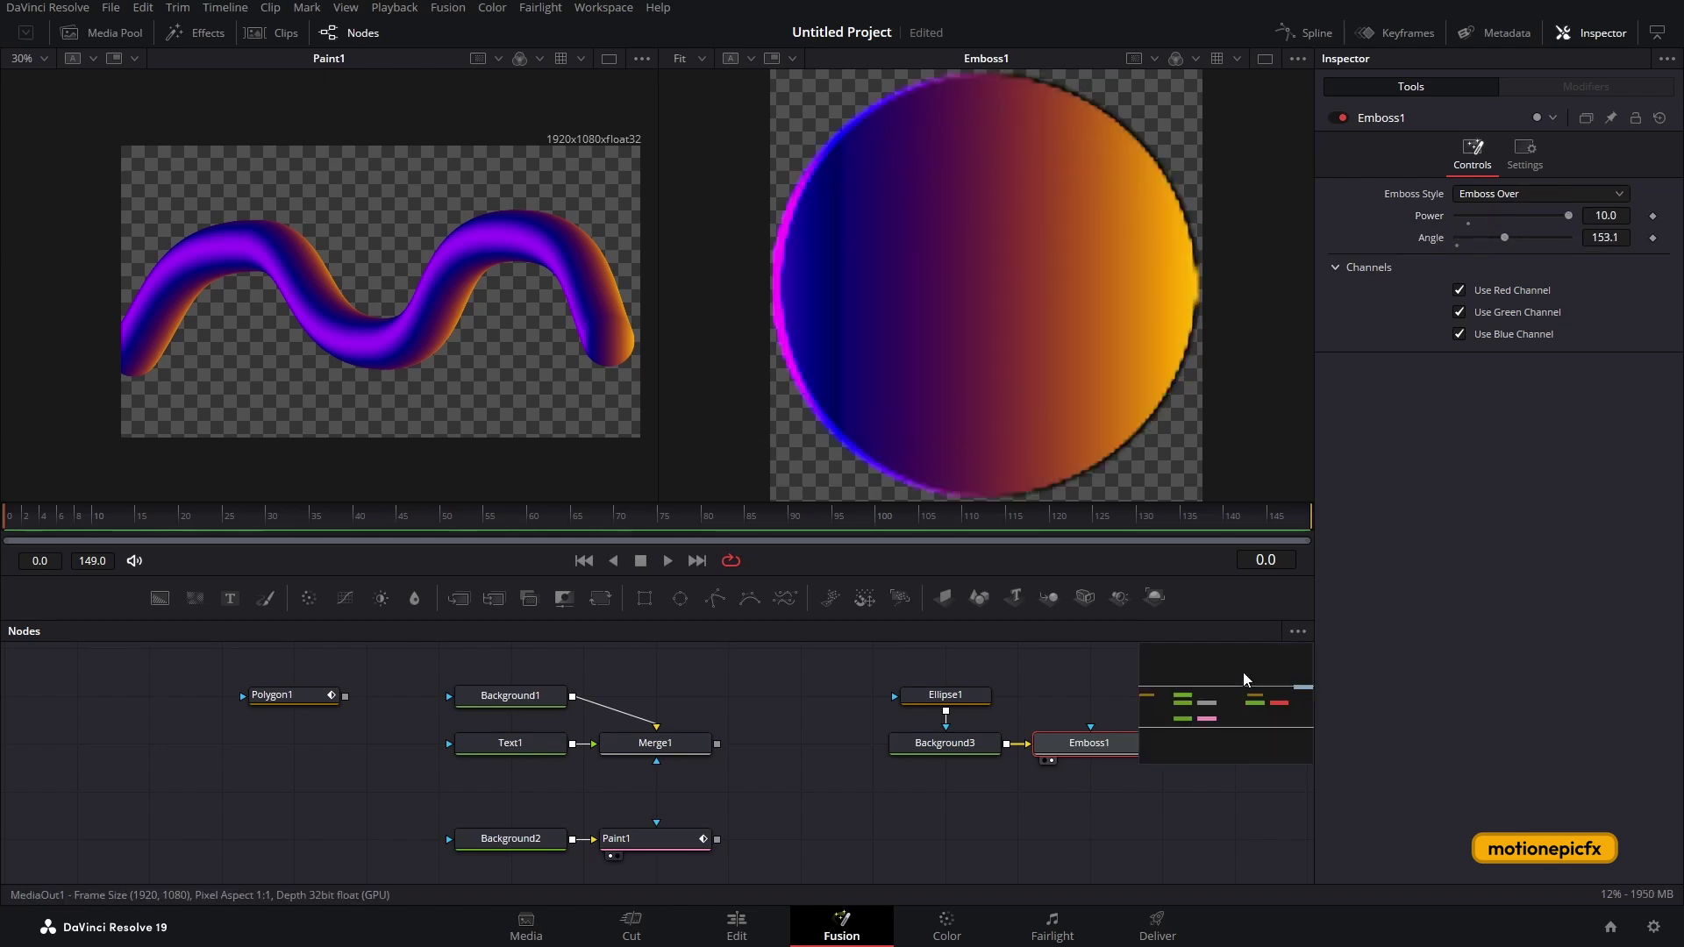
# Move MediaOut1 clear of Emboss1 and try Emboss1 as the source tool for Paint1's brush.
pyautogui.click(1244, 671)
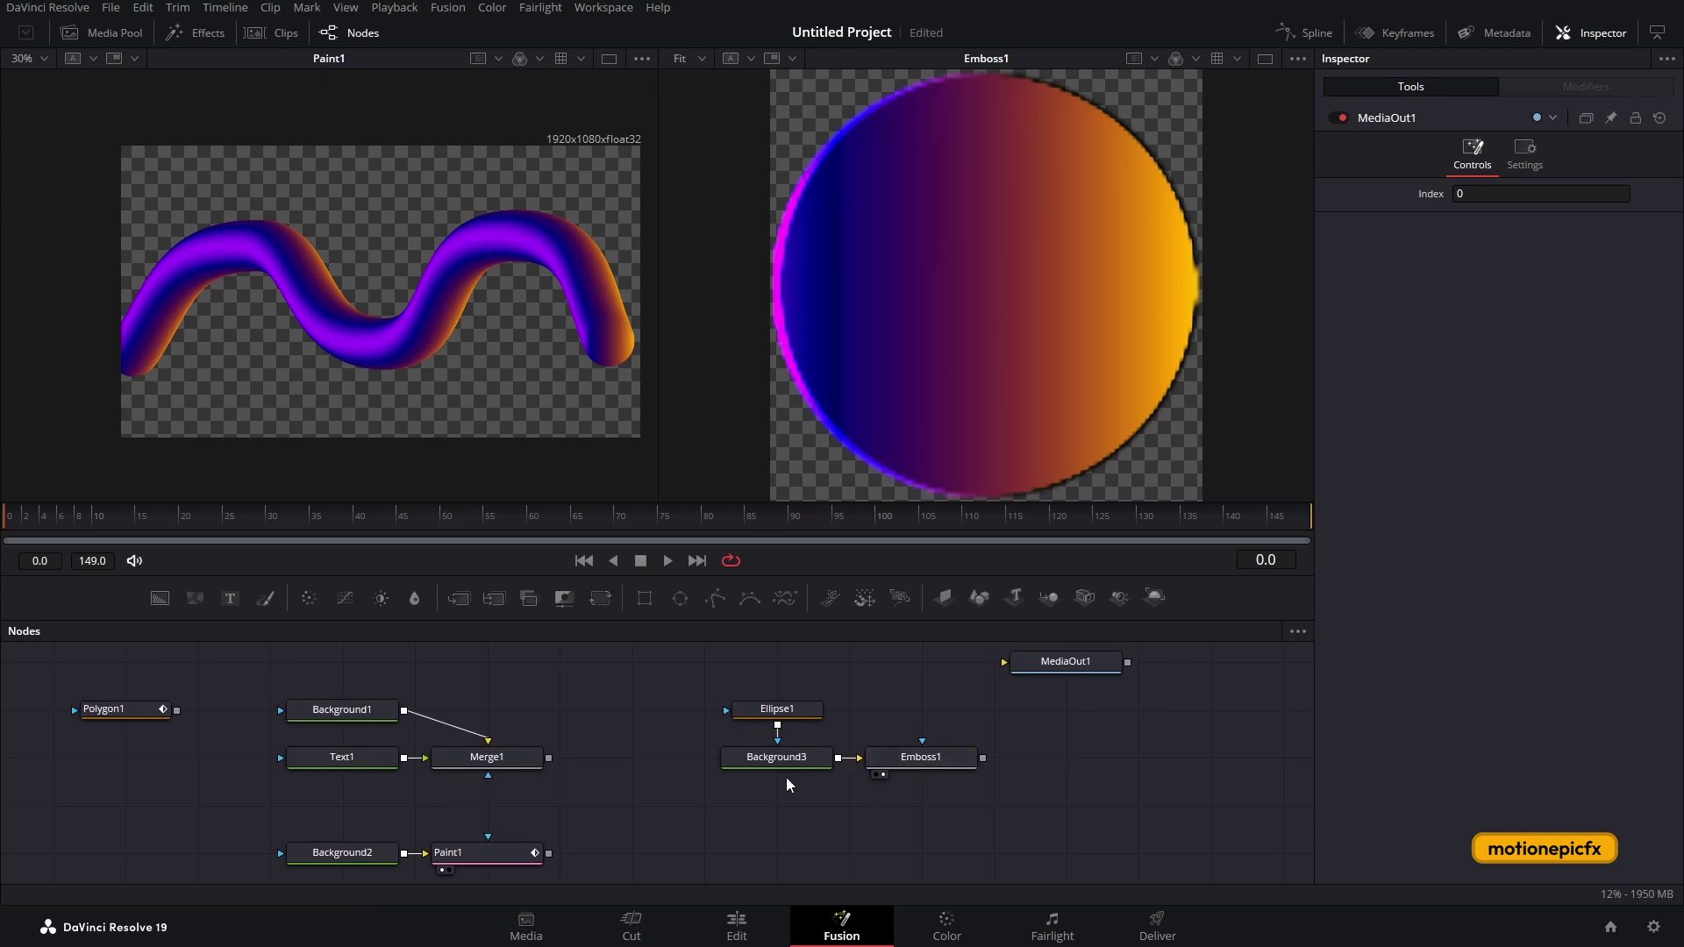
pyautogui.click(511, 839)
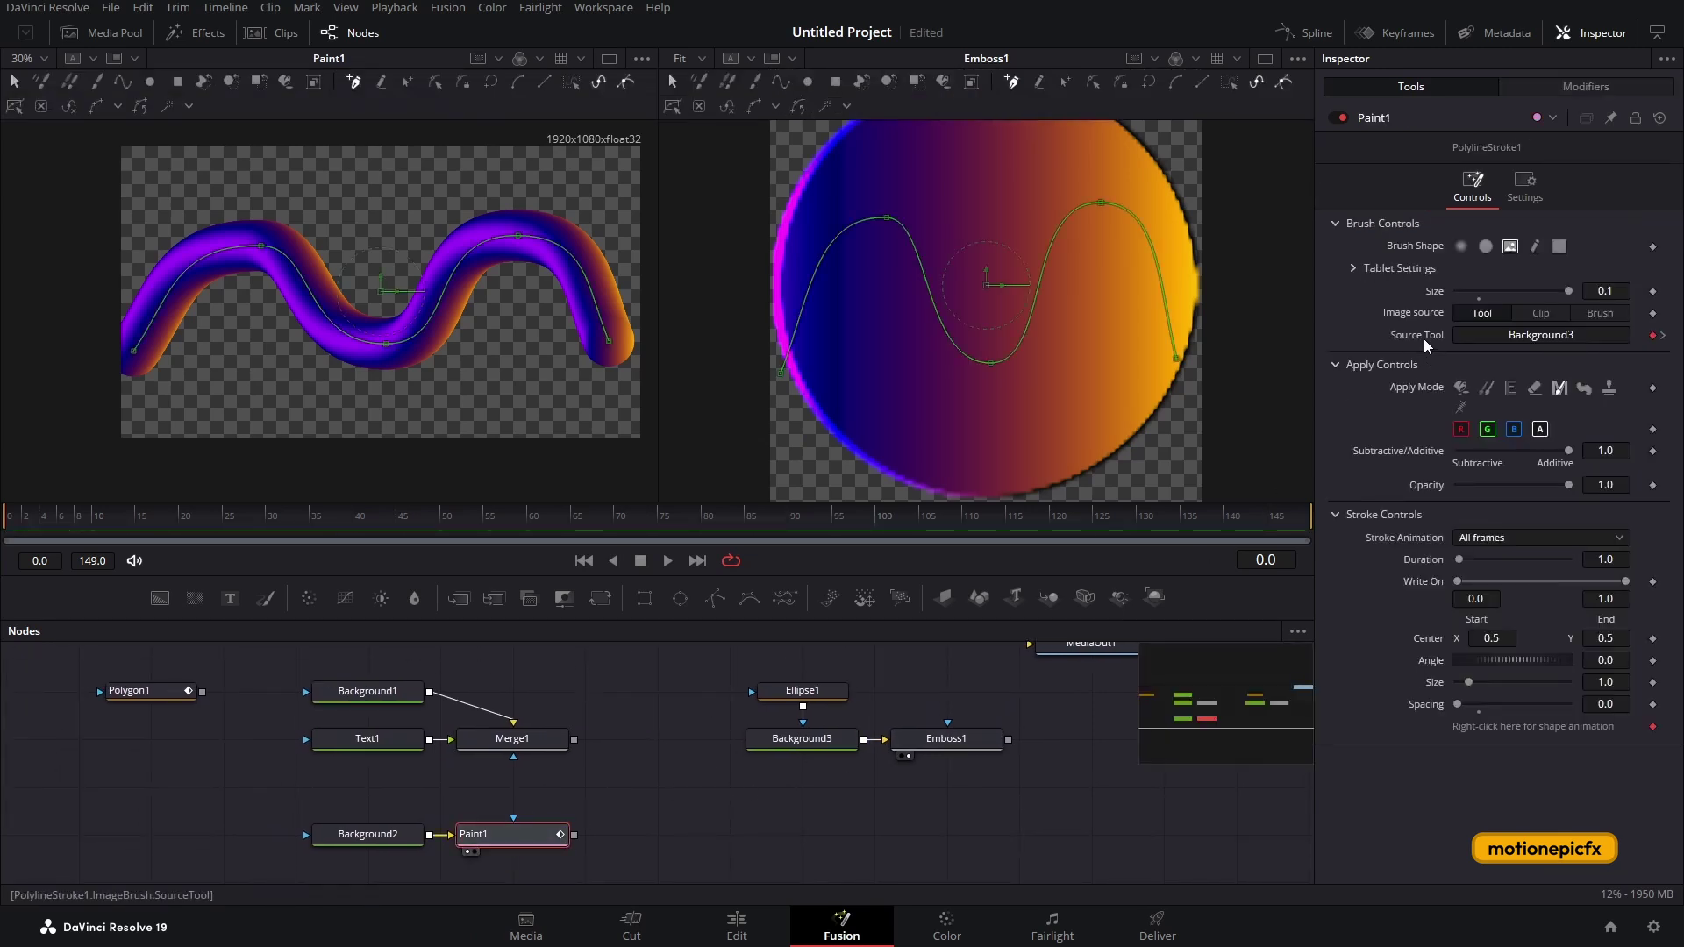
pyautogui.moveTo(959, 742); pyautogui.dragTo(1103, 695)
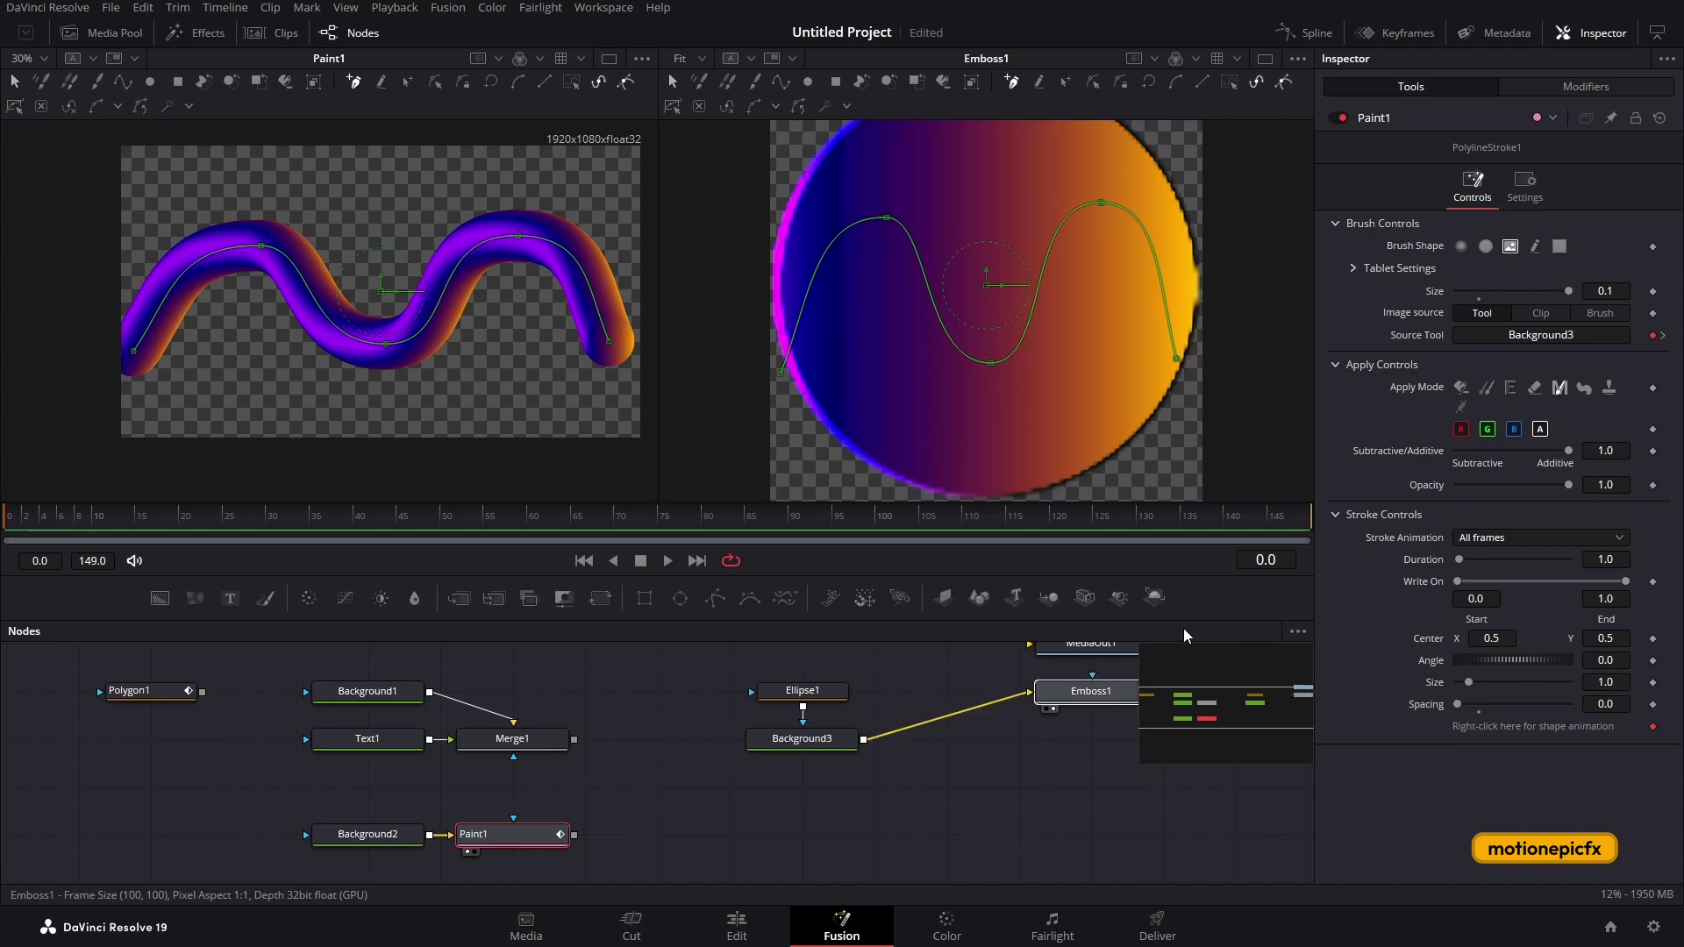
pyautogui.hotkey('ctrl', 'z')
pyautogui.moveTo(1536, 336); pyautogui.dragTo(1536, 336)
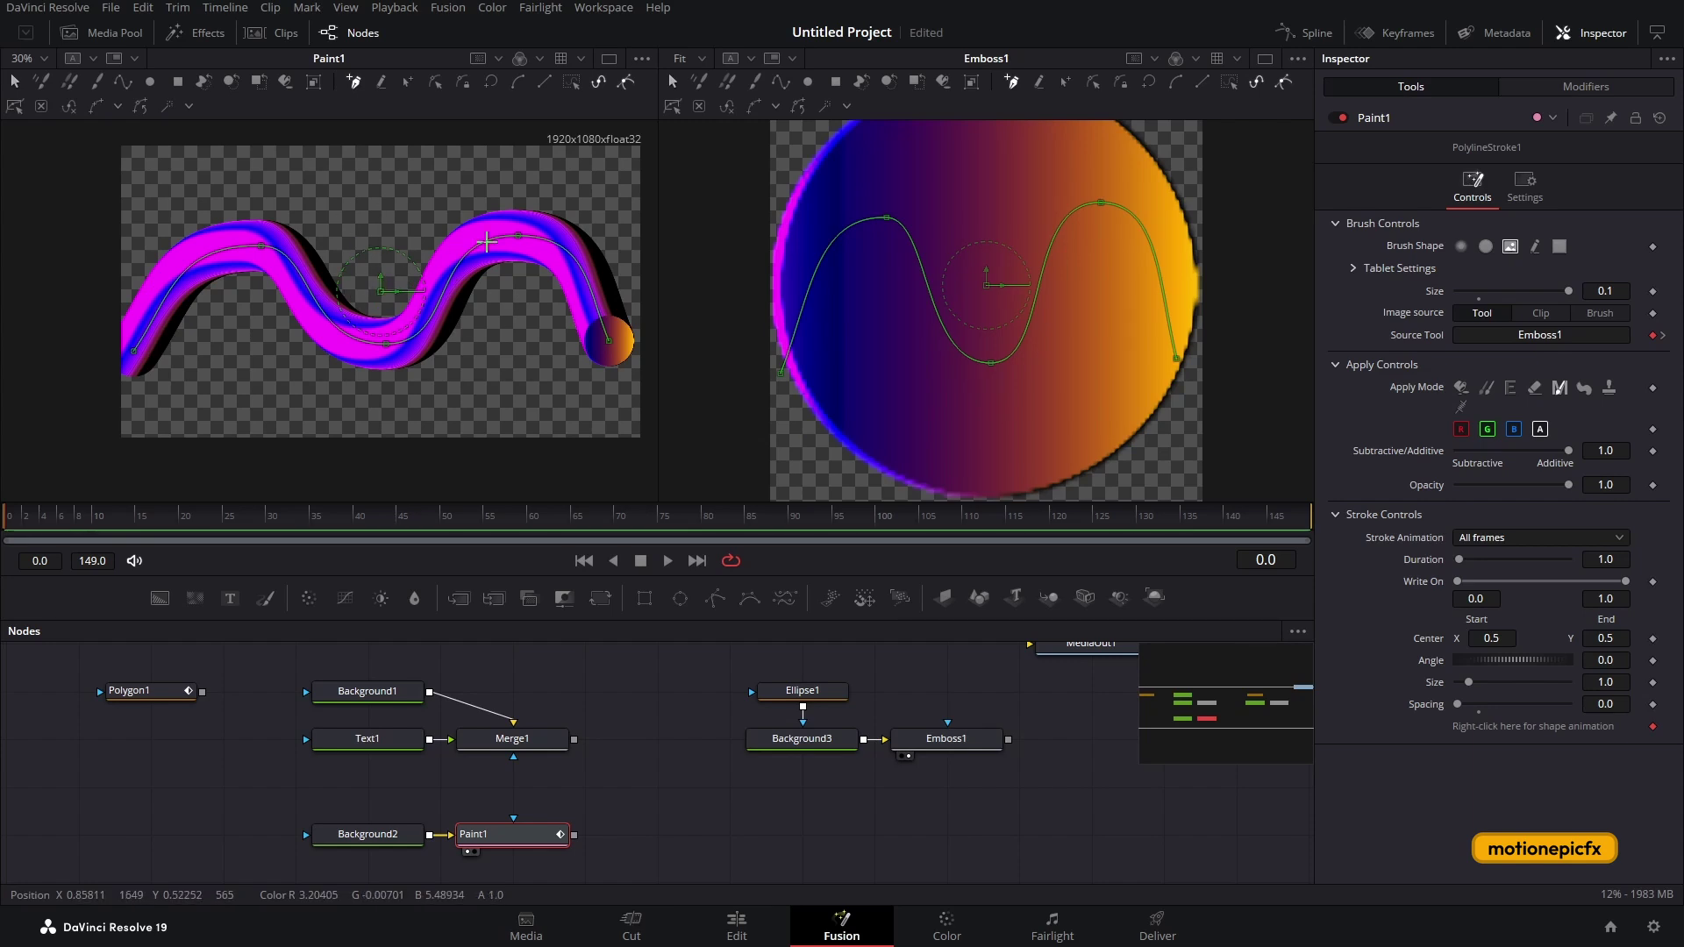
# Delete the Emboss1 node and set Paint1's brush source tool back to Background3.
pyautogui.click(908, 745)
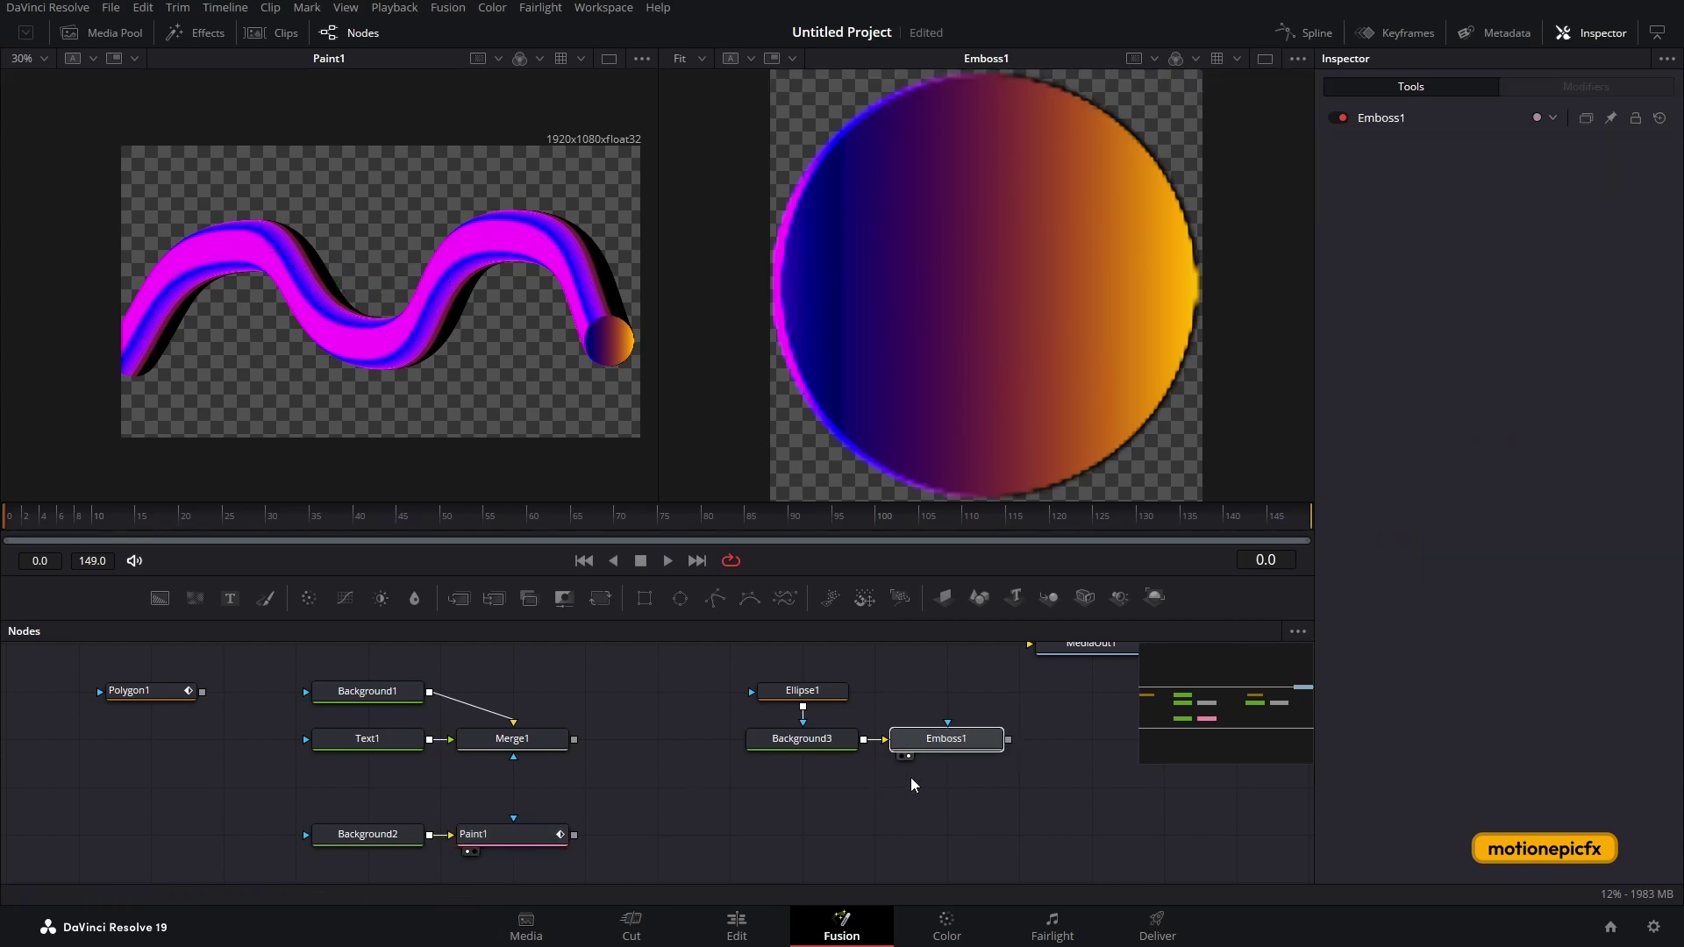
pyautogui.press('Delete')
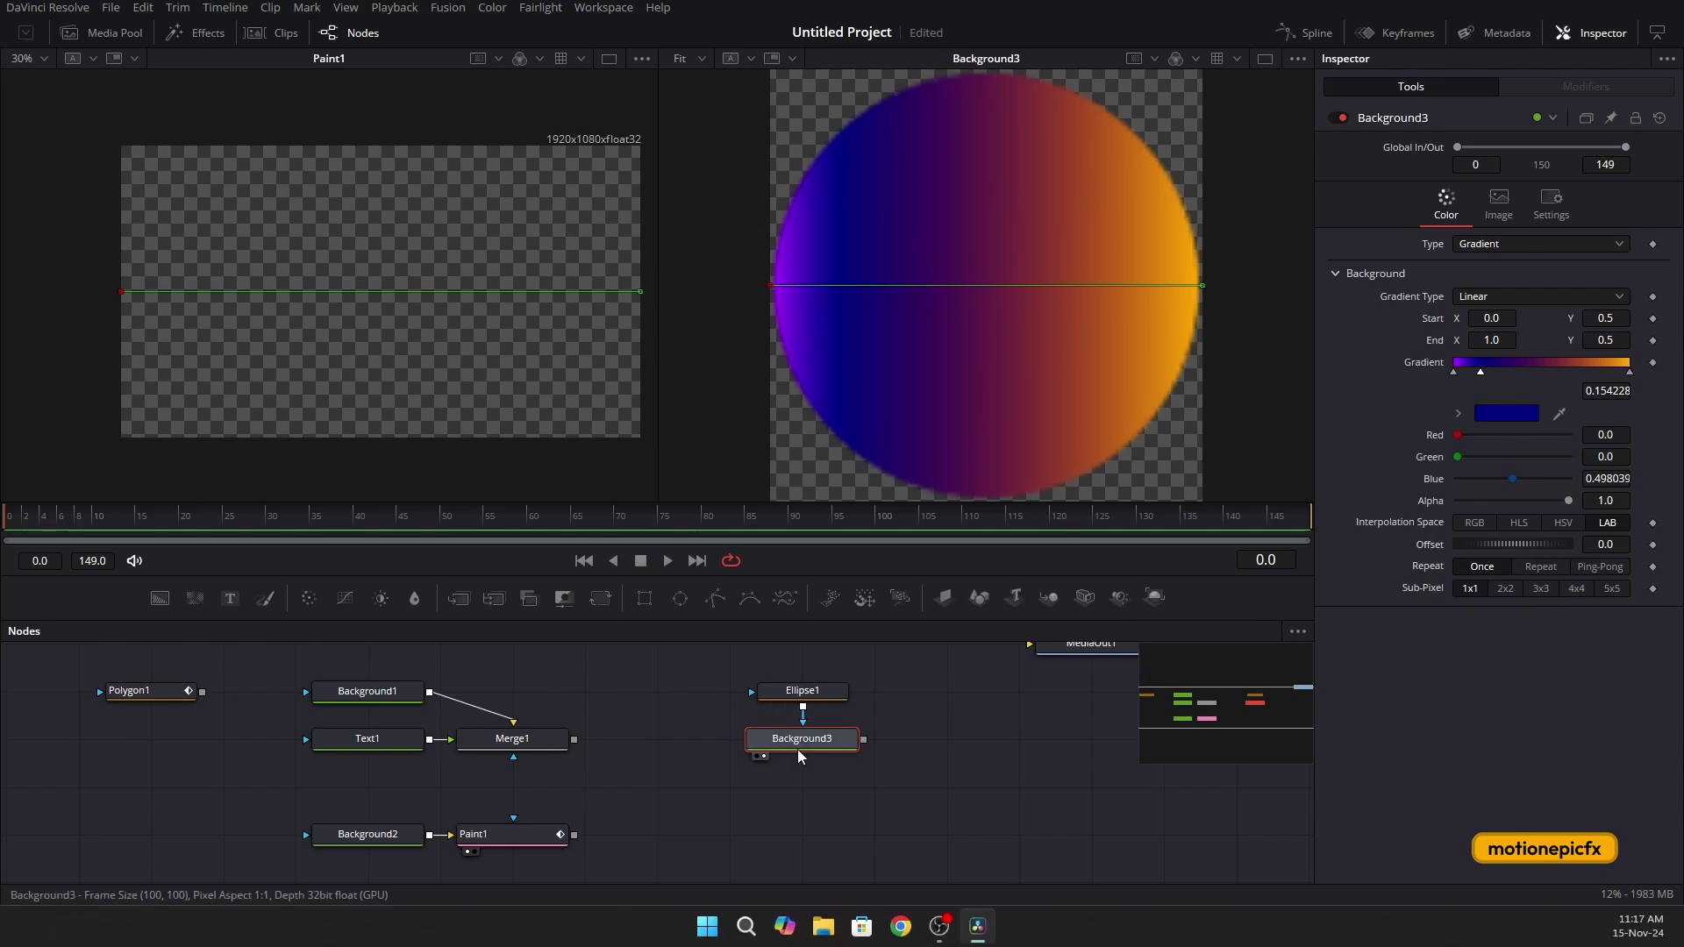
pyautogui.click(527, 829)
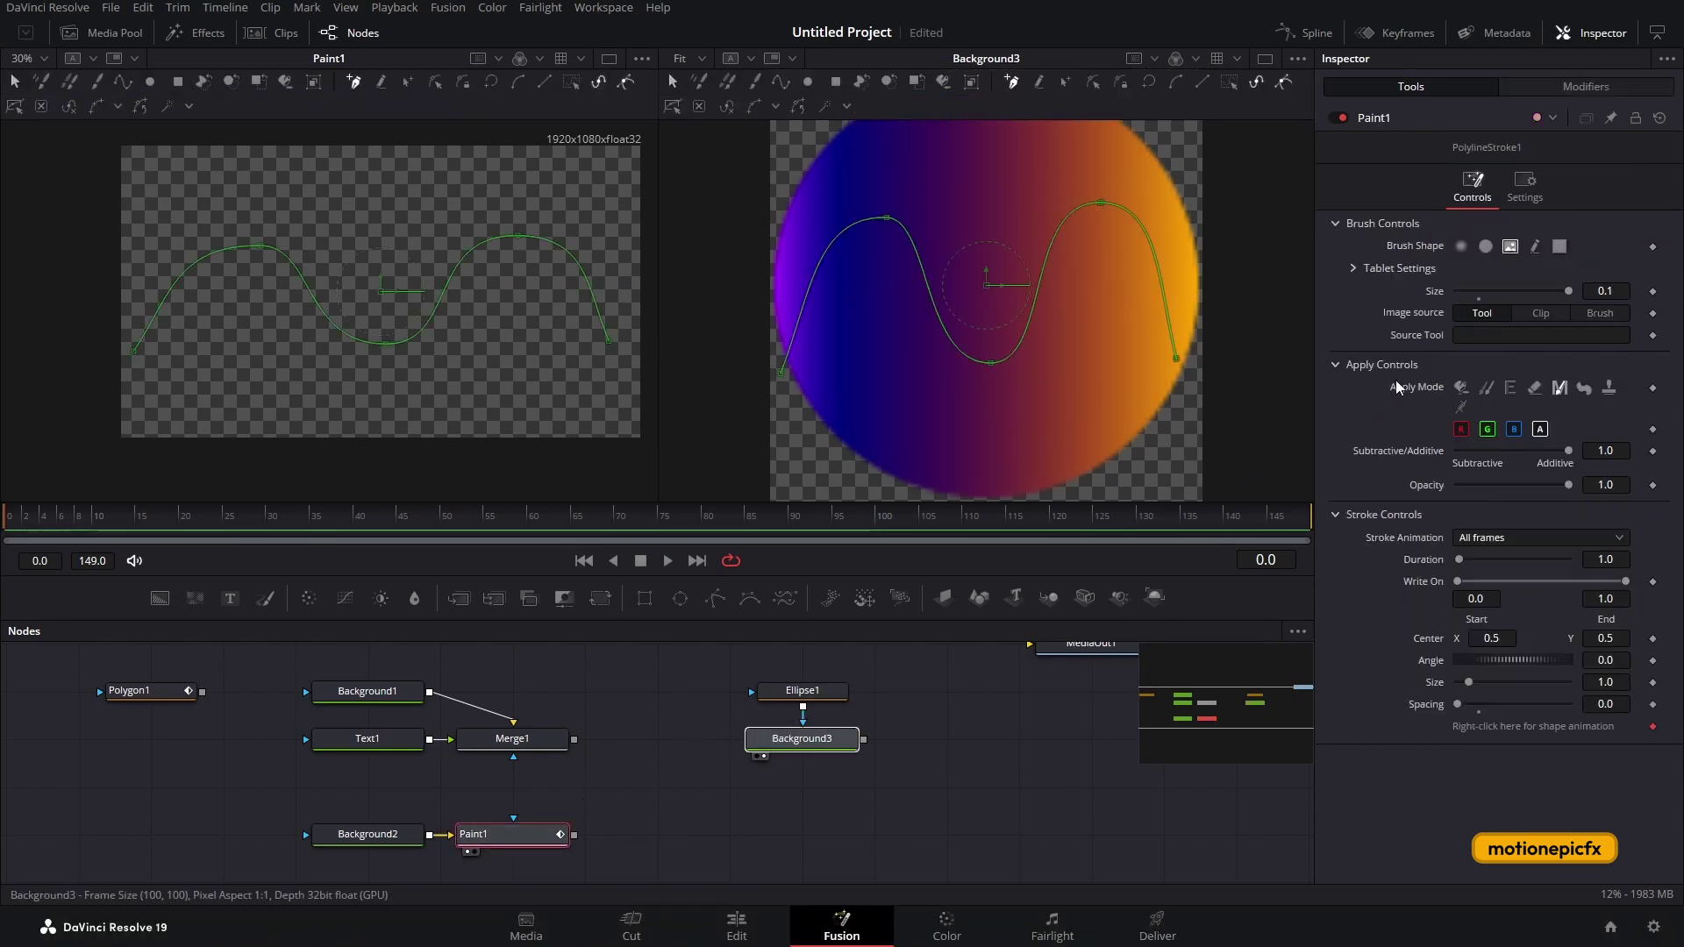
pyautogui.moveTo(1486, 333); pyautogui.dragTo(1488, 337)
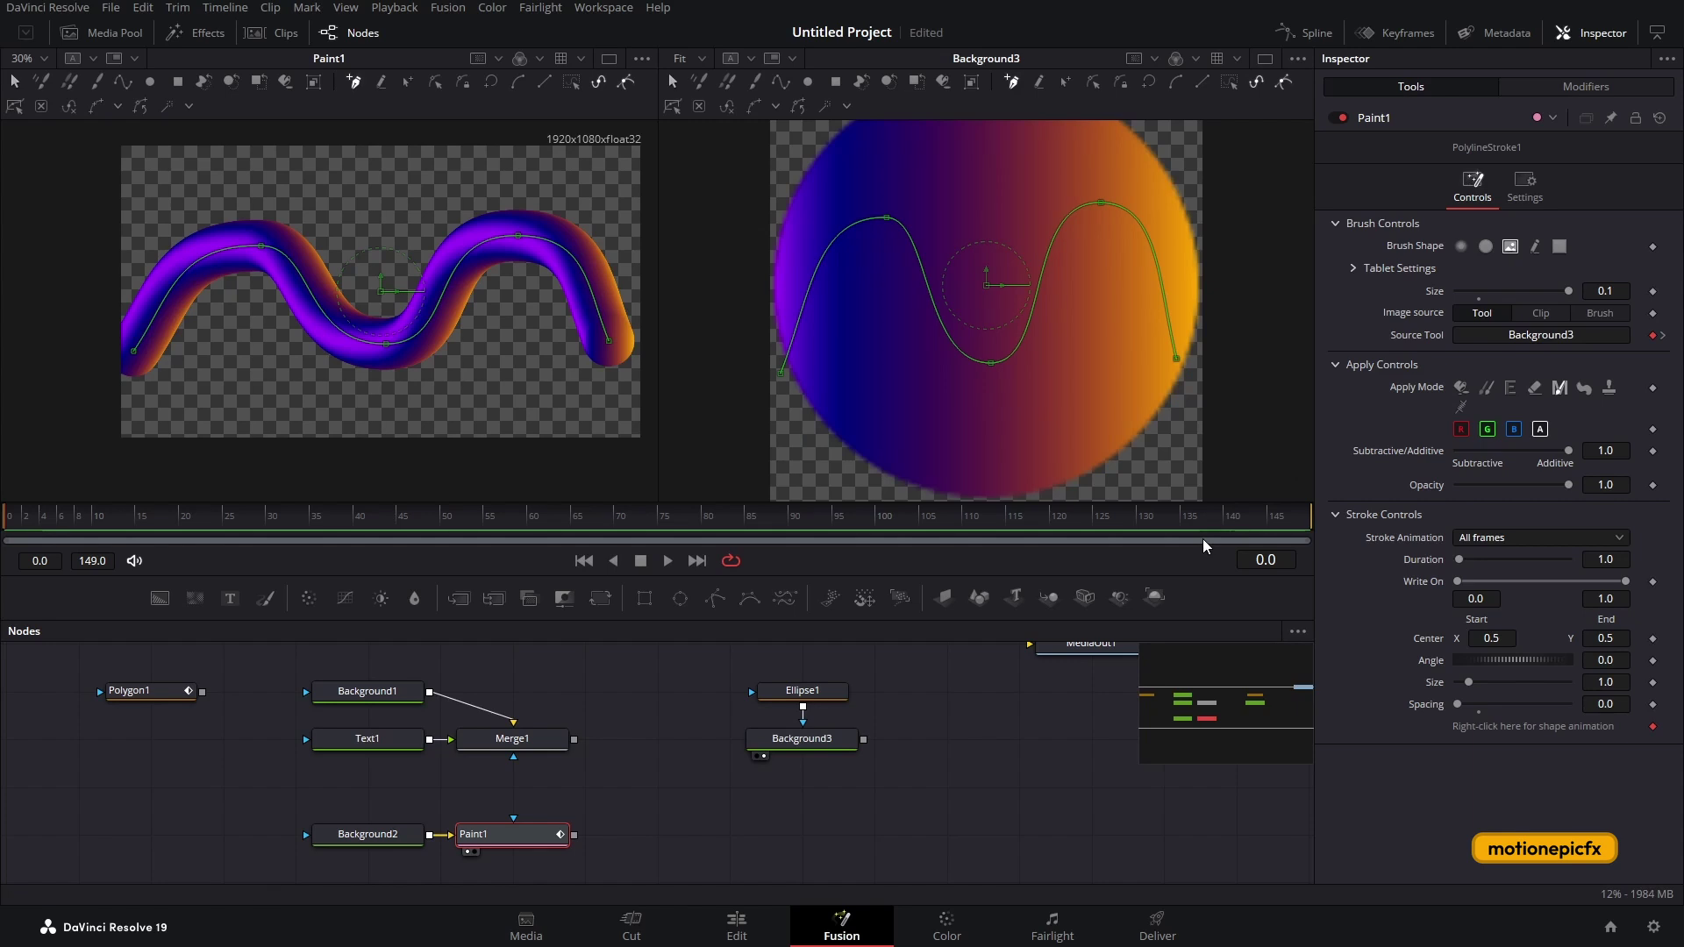
# Move Ellipse1 and Background3 together farther away from the Merge1 and Paint1 nodes.
pyautogui.moveTo(703, 692); pyautogui.dragTo(1022, 756)
pyautogui.click(1052, 752)
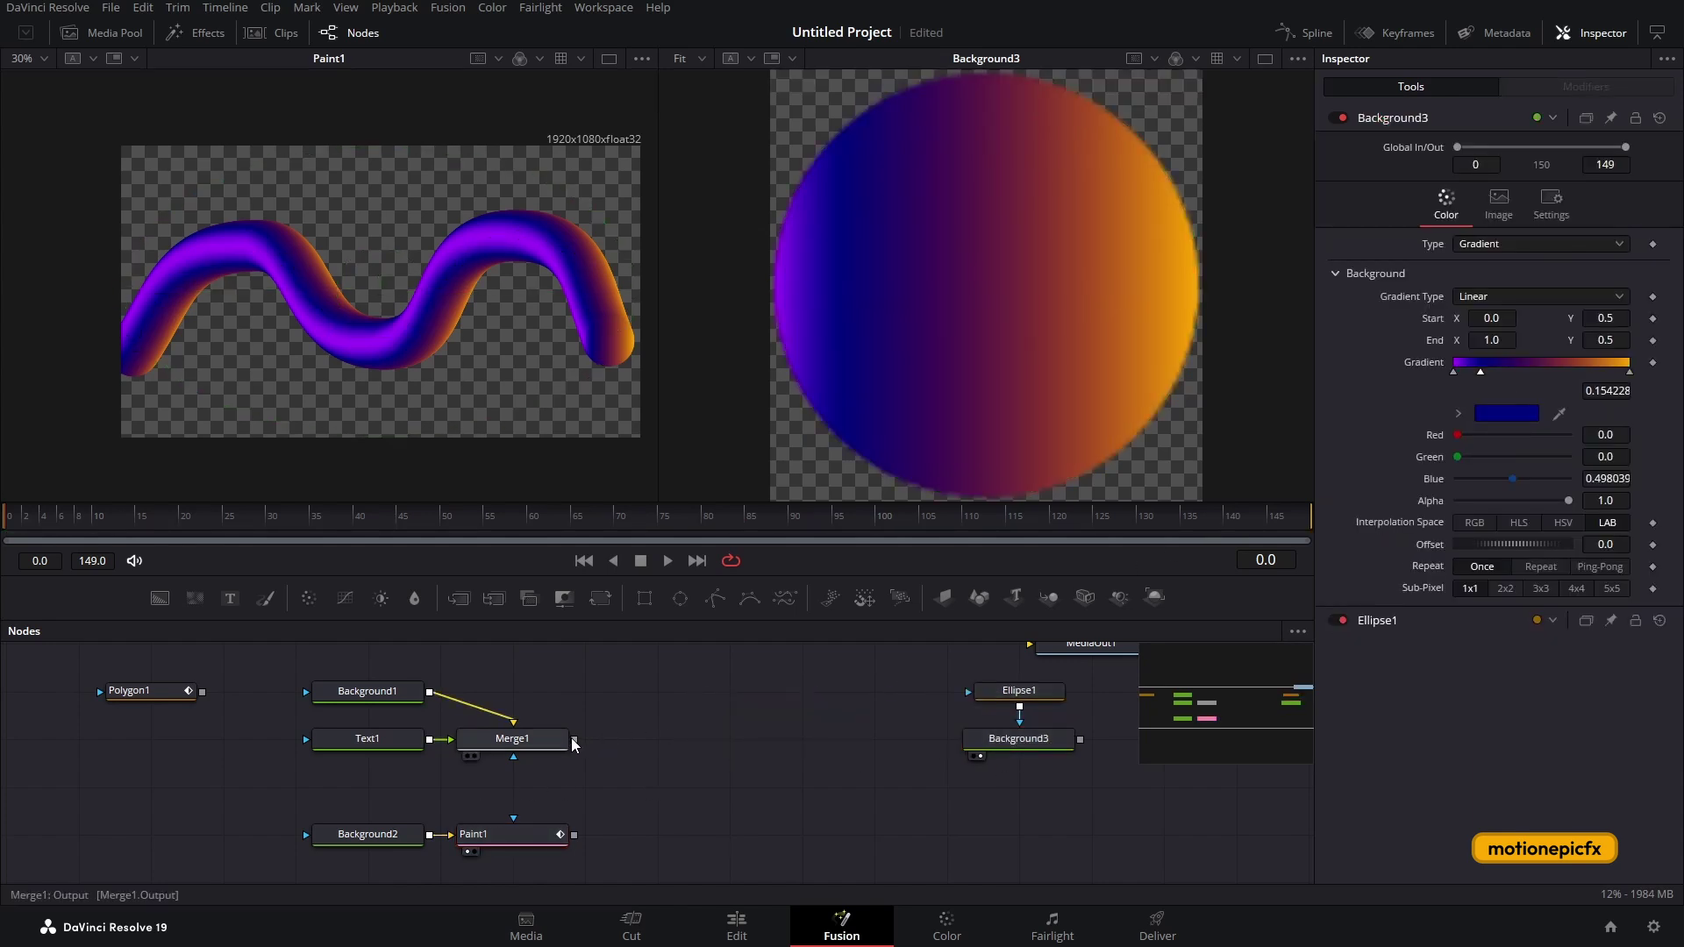
# Merge Paint1 with Merge1 in a new Merge node, shown in a single viewer, and swap its inputs so the stroke lies over the lettering.
pyautogui.moveTo(590, 832)
pyautogui.mouseDown()
pyautogui.moveTo(574, 744)
pyautogui.moveTo(573, 836)
pyautogui.mouseUp()
pyautogui.press('1')
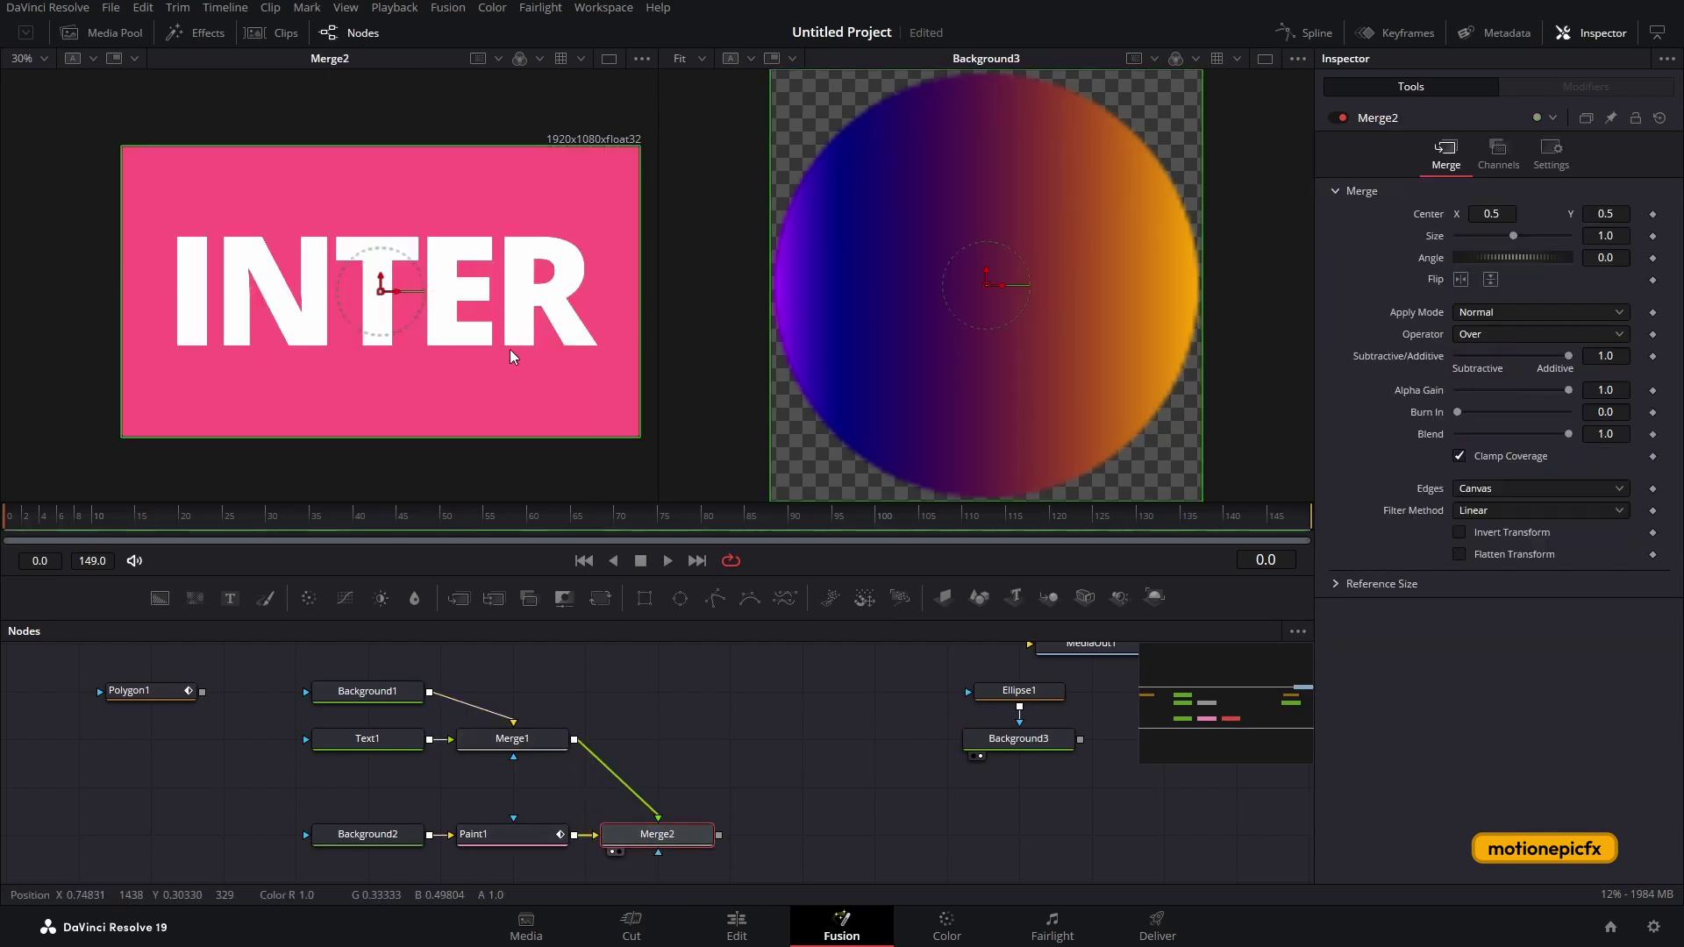
pyautogui.click(607, 65)
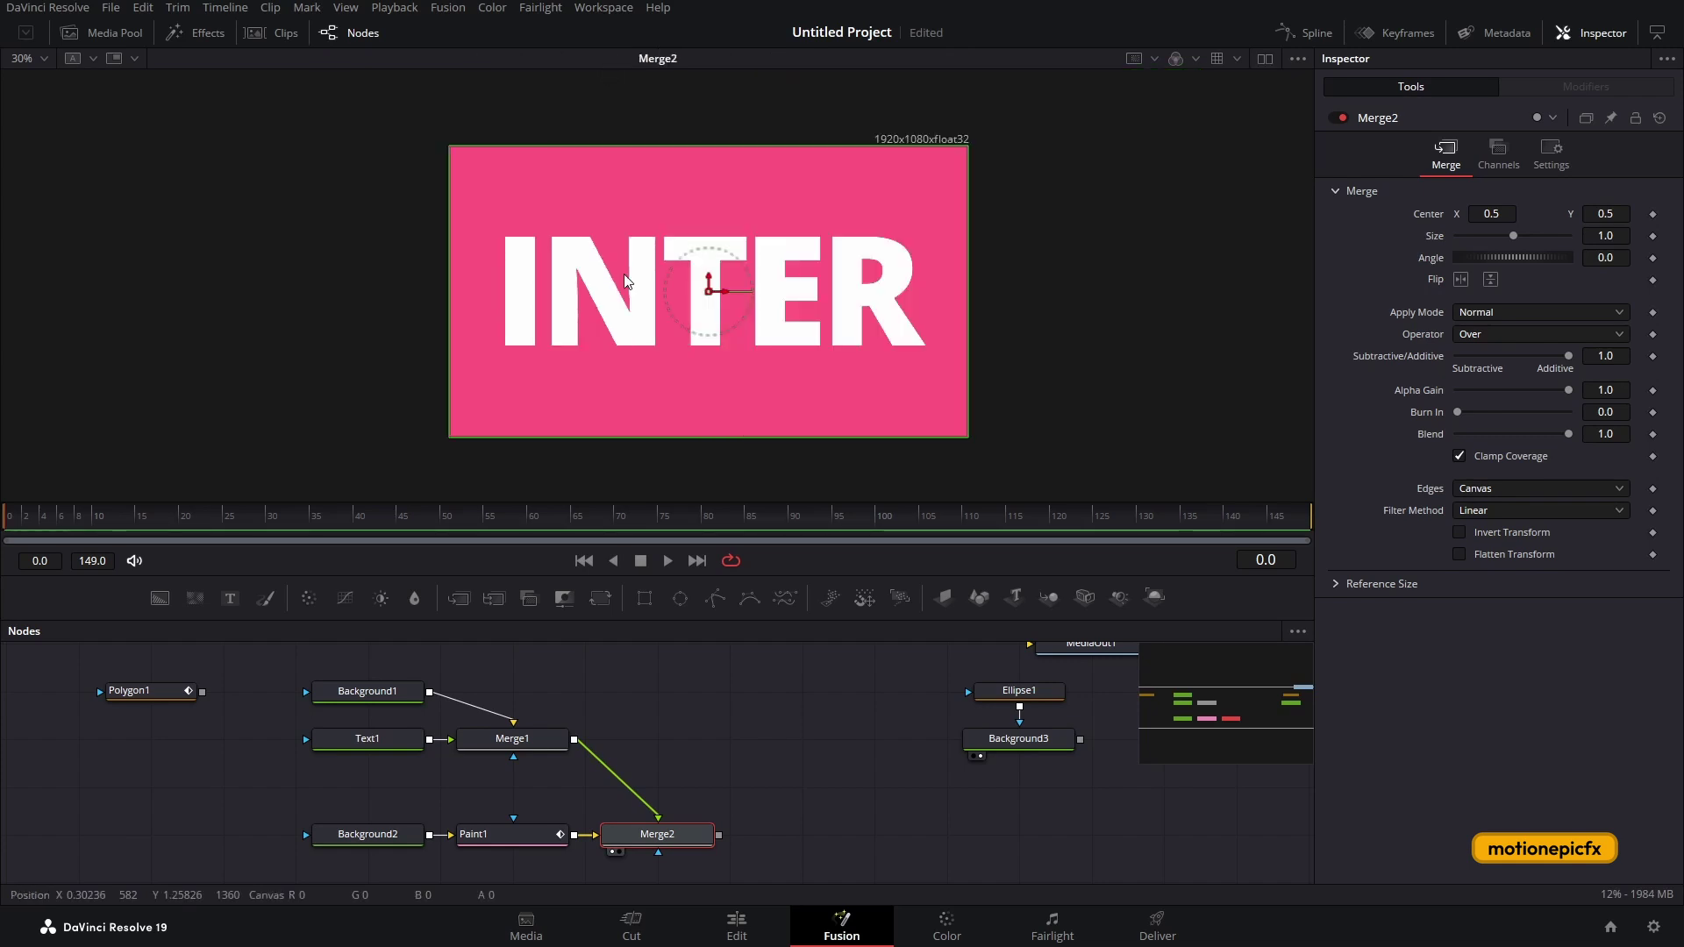
pyautogui.rightClick(646, 834)
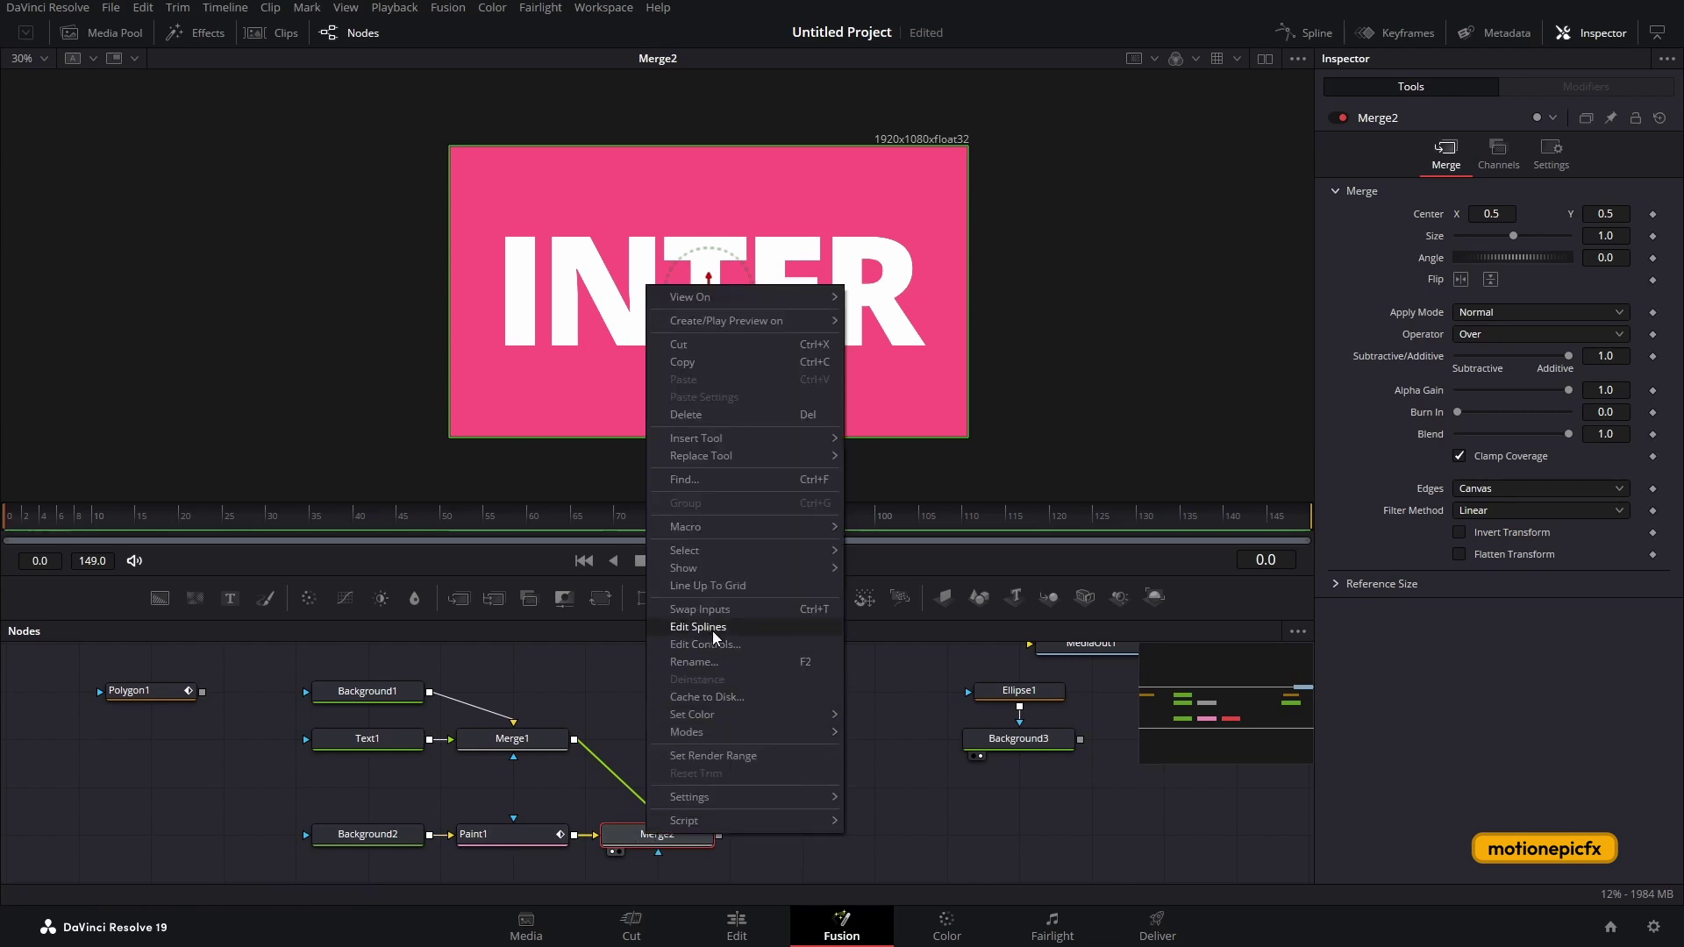
pyautogui.click(813, 612)
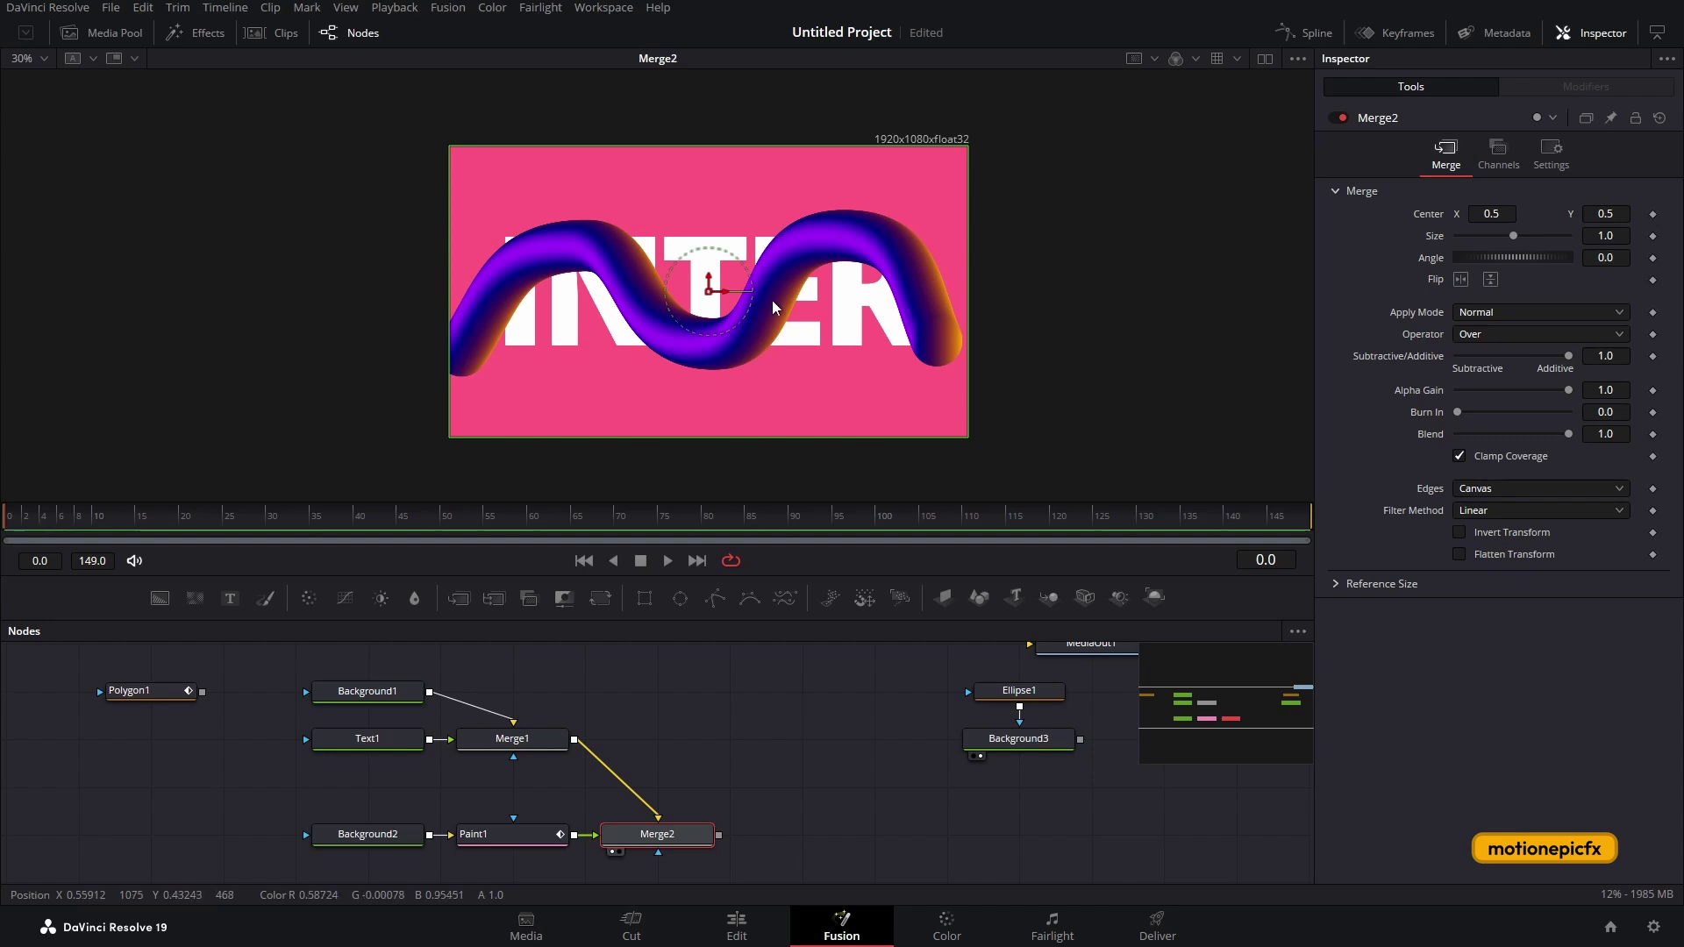
# Reshape Paint1's stroke by moving both end points inward over the lettering and shifting the second crest slightly toward the centre.
pyautogui.click(493, 834)
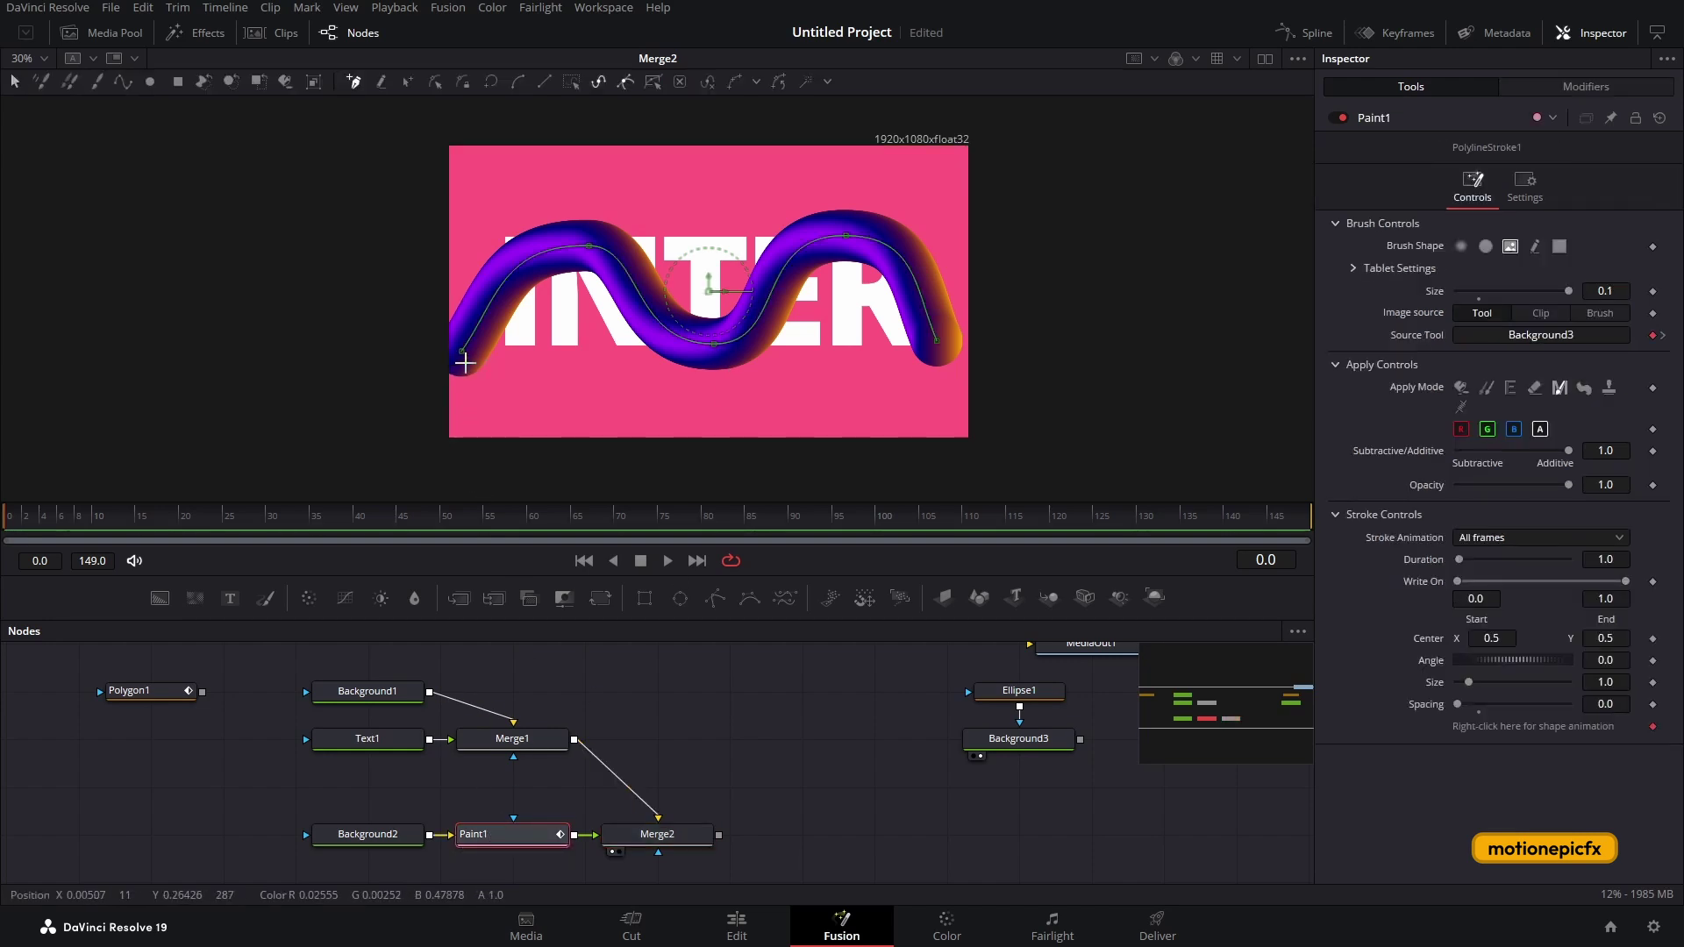
pyautogui.moveTo(462, 351); pyautogui.dragTo(519, 334)
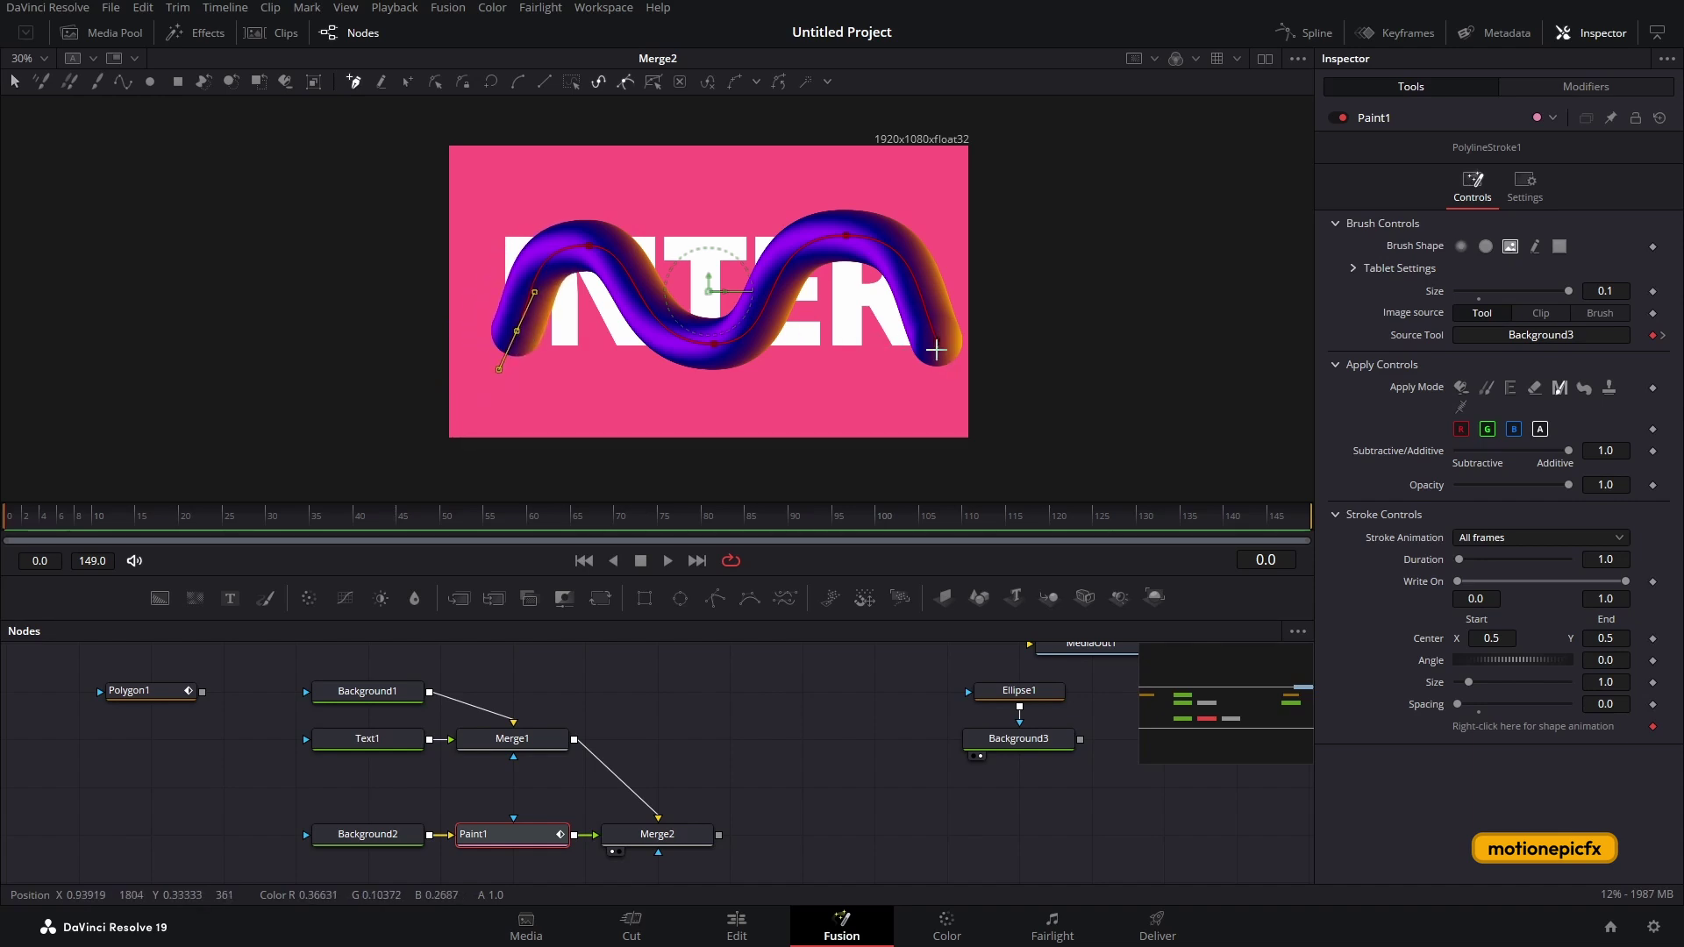
pyautogui.click(847, 236)
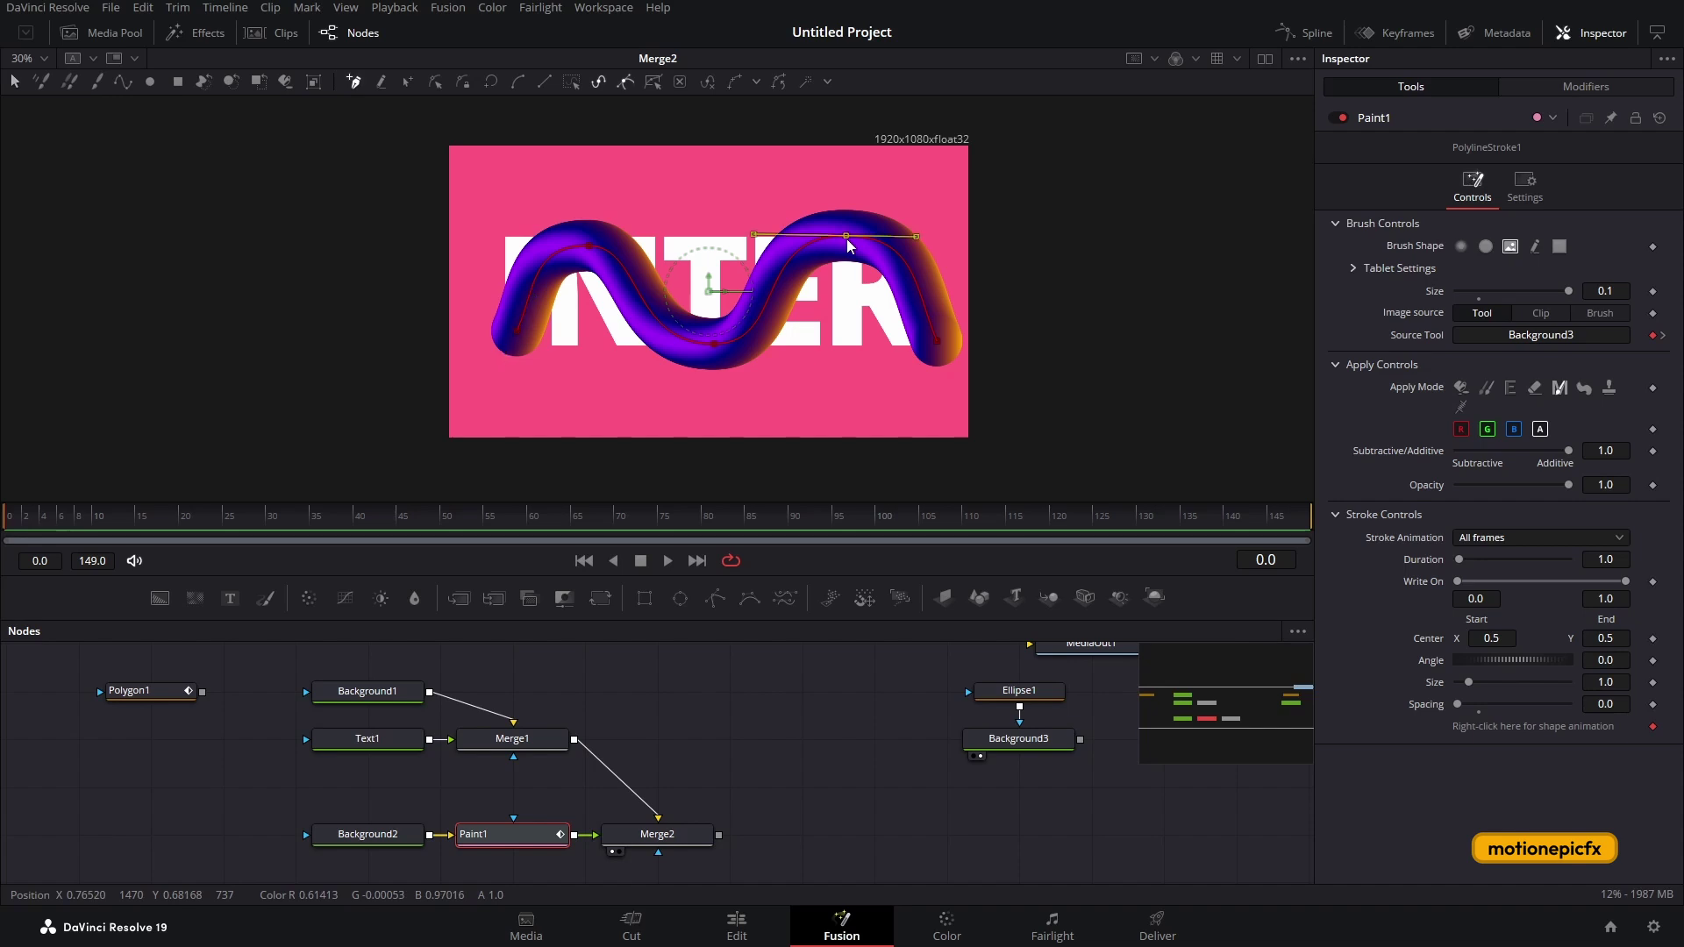
pyautogui.moveTo(847, 237); pyautogui.dragTo(828, 239)
pyautogui.hotkey('ctrl', 'z')
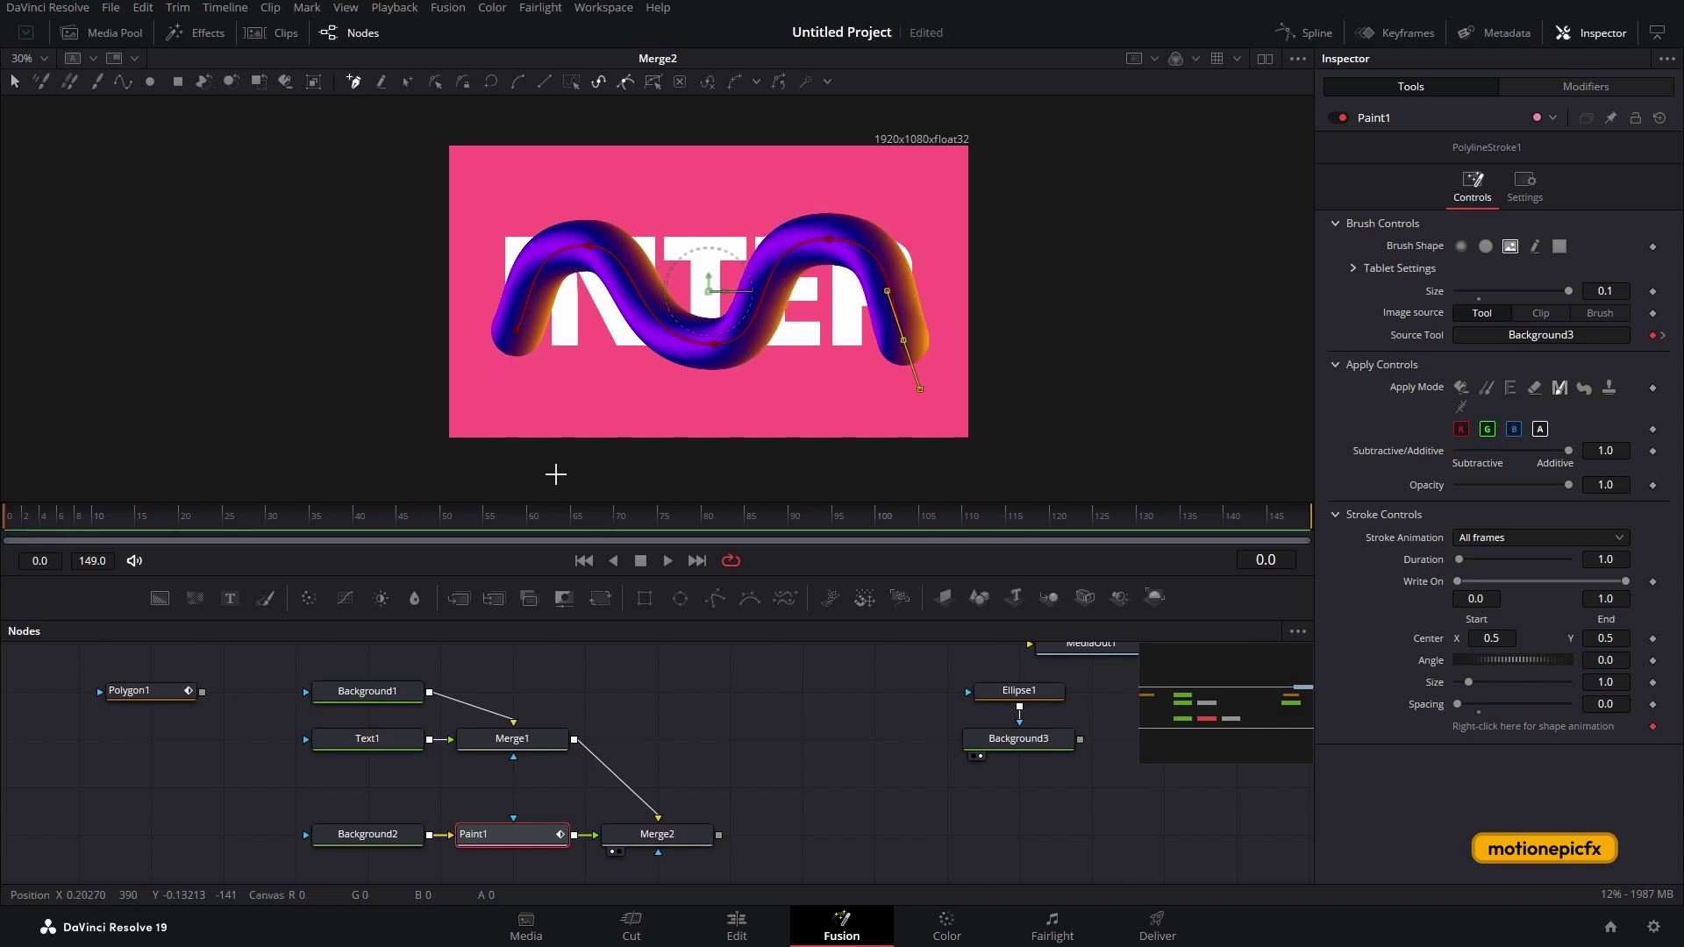
pyautogui.scroll(4, 658, 289)
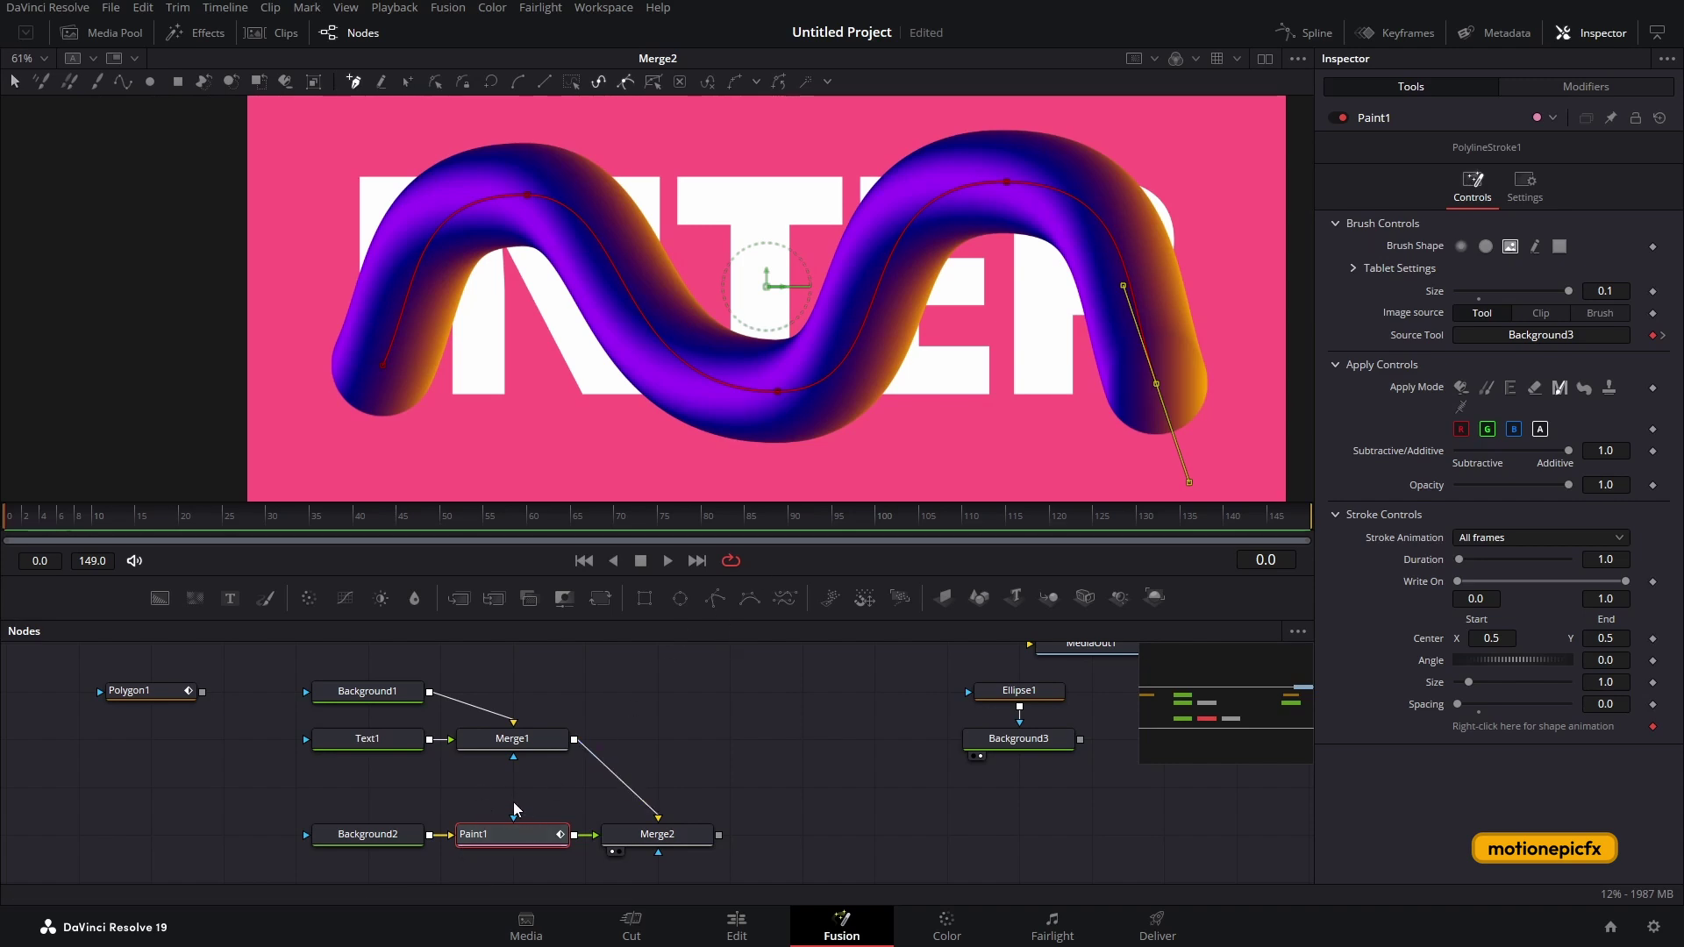
pyautogui.scroll(-2, 636, 754)
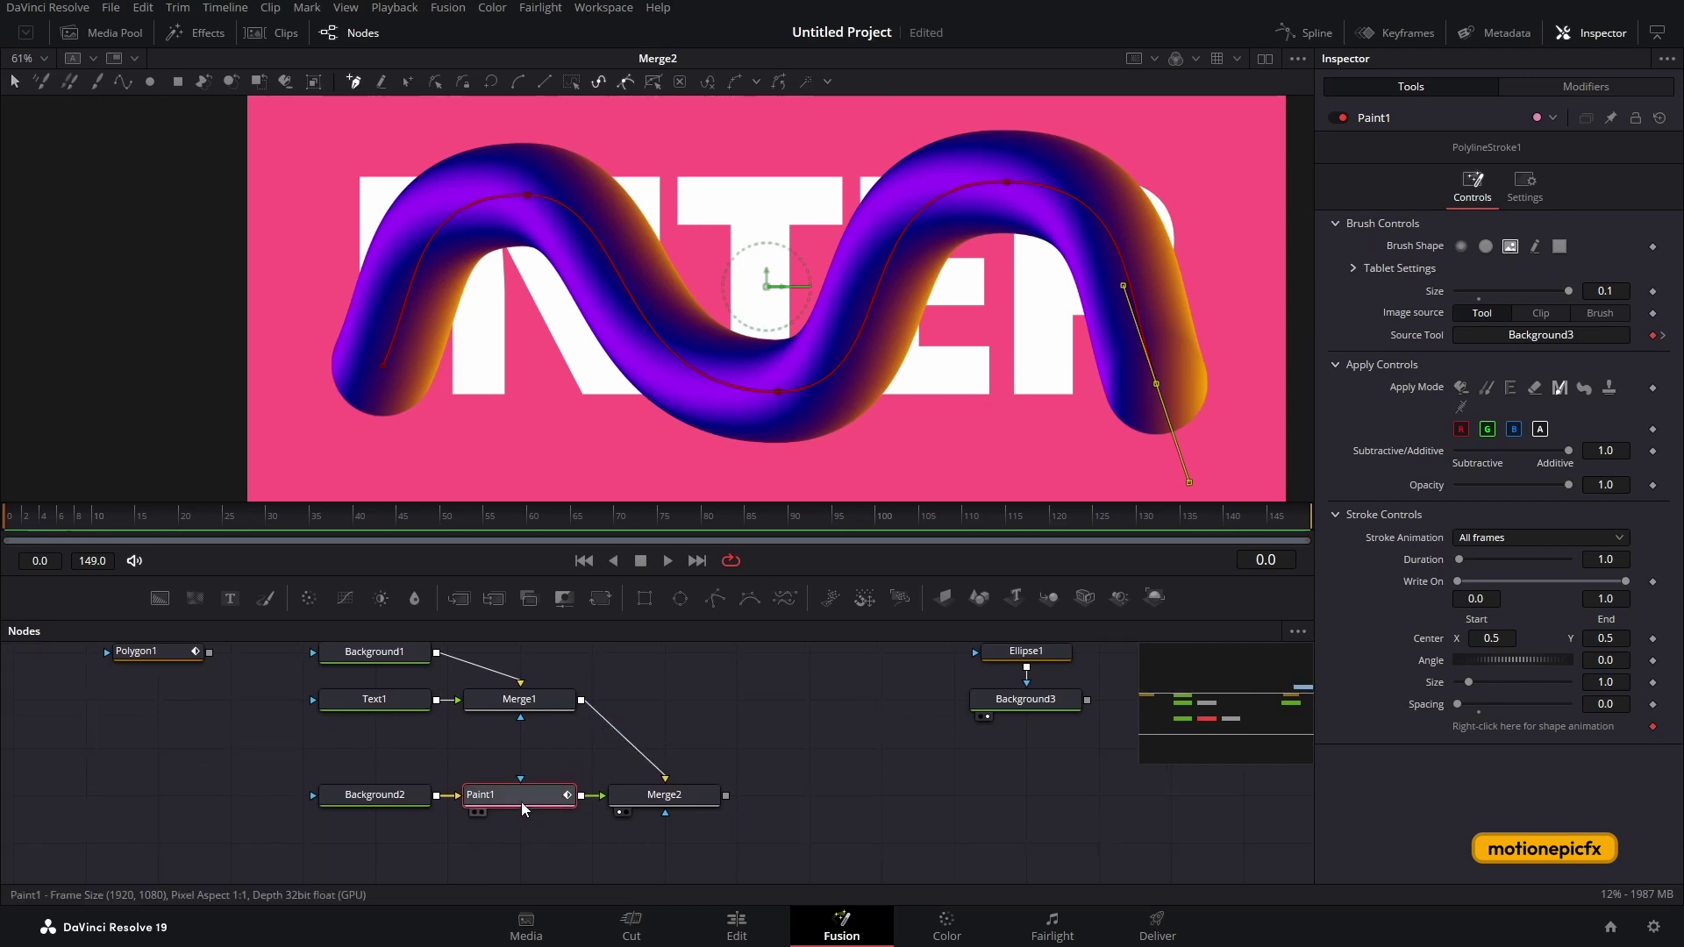
pyautogui.scroll(-1, 522, 812)
pyautogui.click(499, 839)
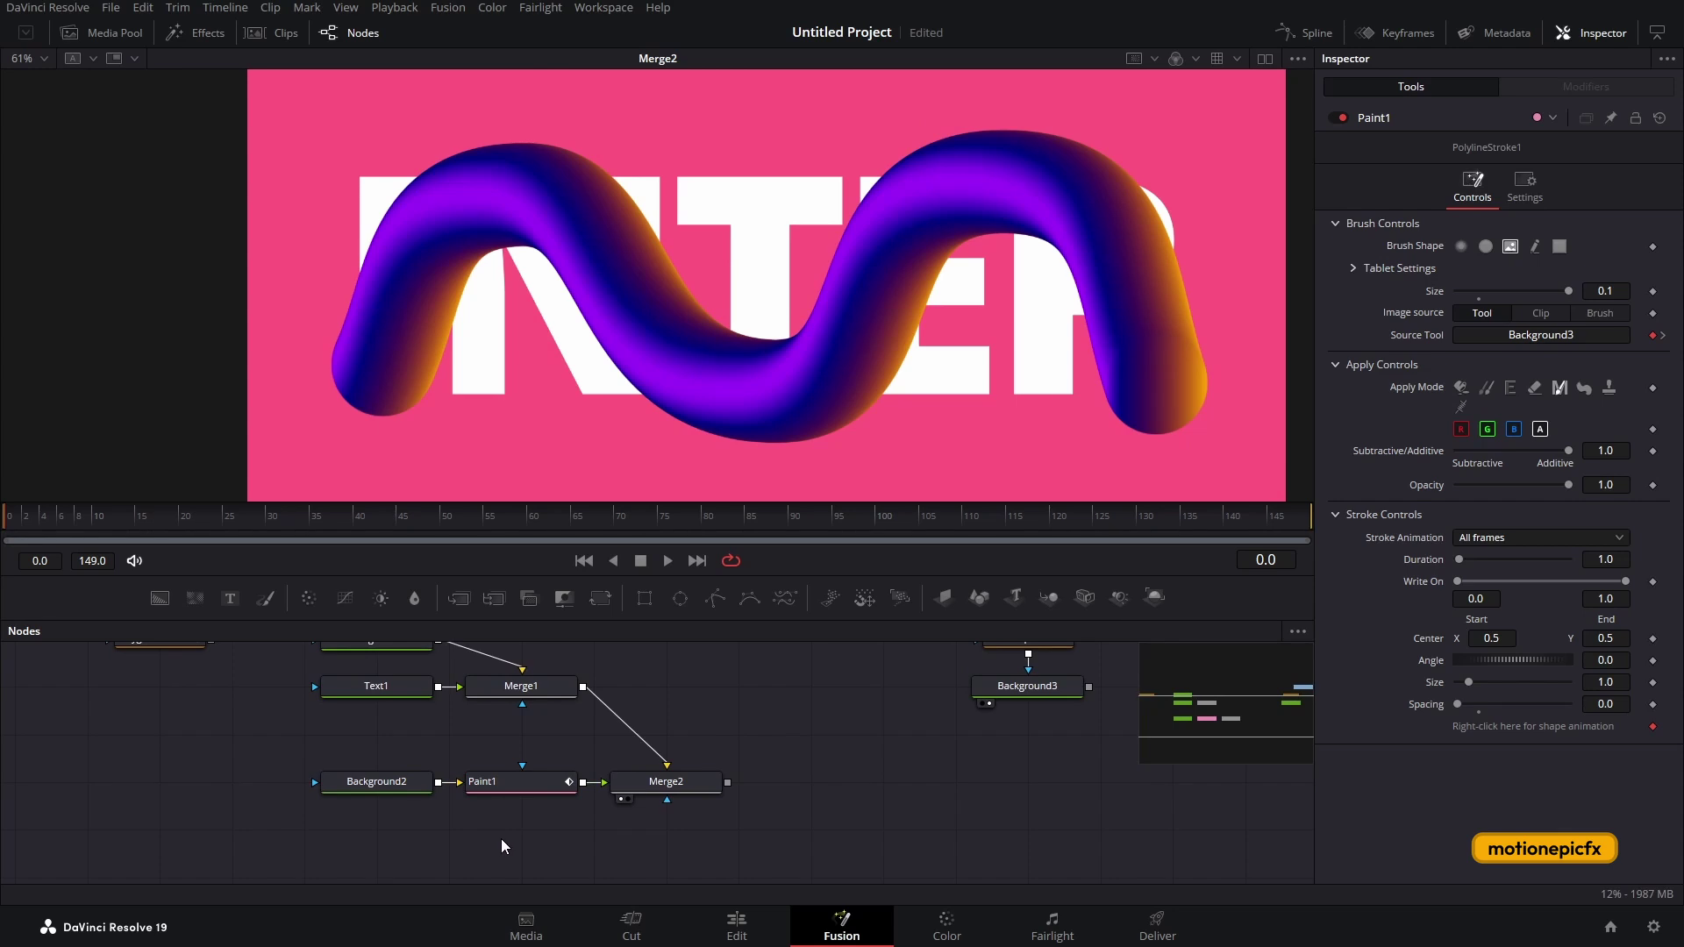
# Add a Mask Paint node, connect it as the effect mask of Paint1, and invert its mask.
pyautogui.hotkey('shift', 'space')
pyautogui.write('mask')
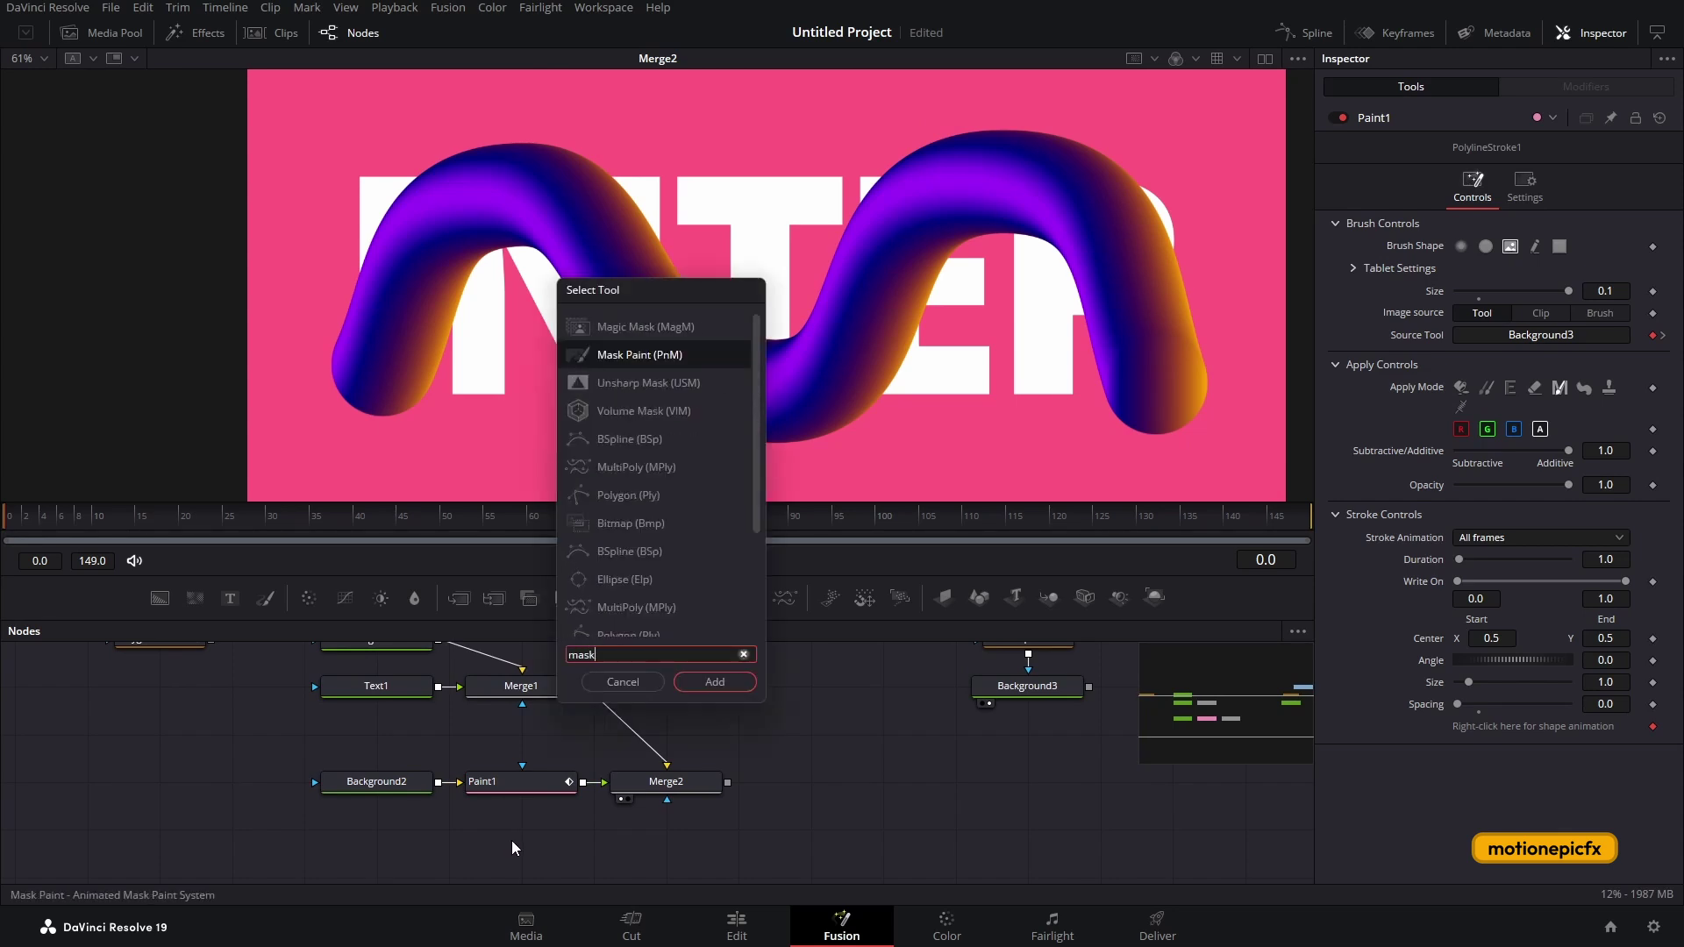
pyautogui.click(708, 681)
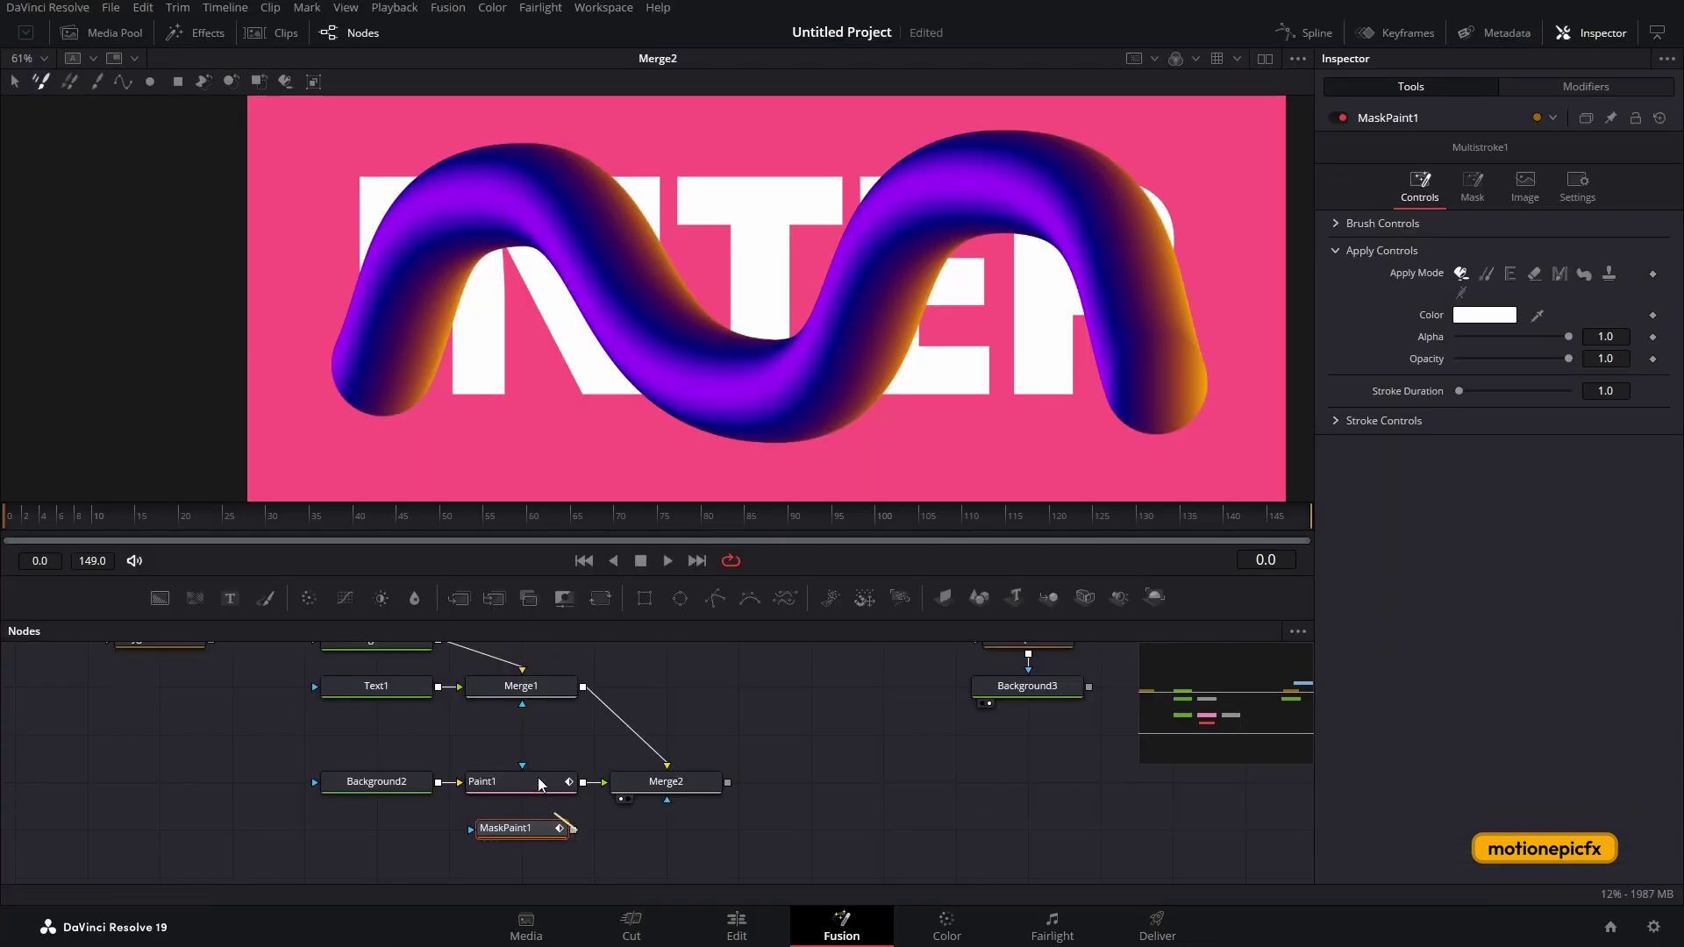
pyautogui.moveTo(573, 829); pyautogui.dragTo(530, 775)
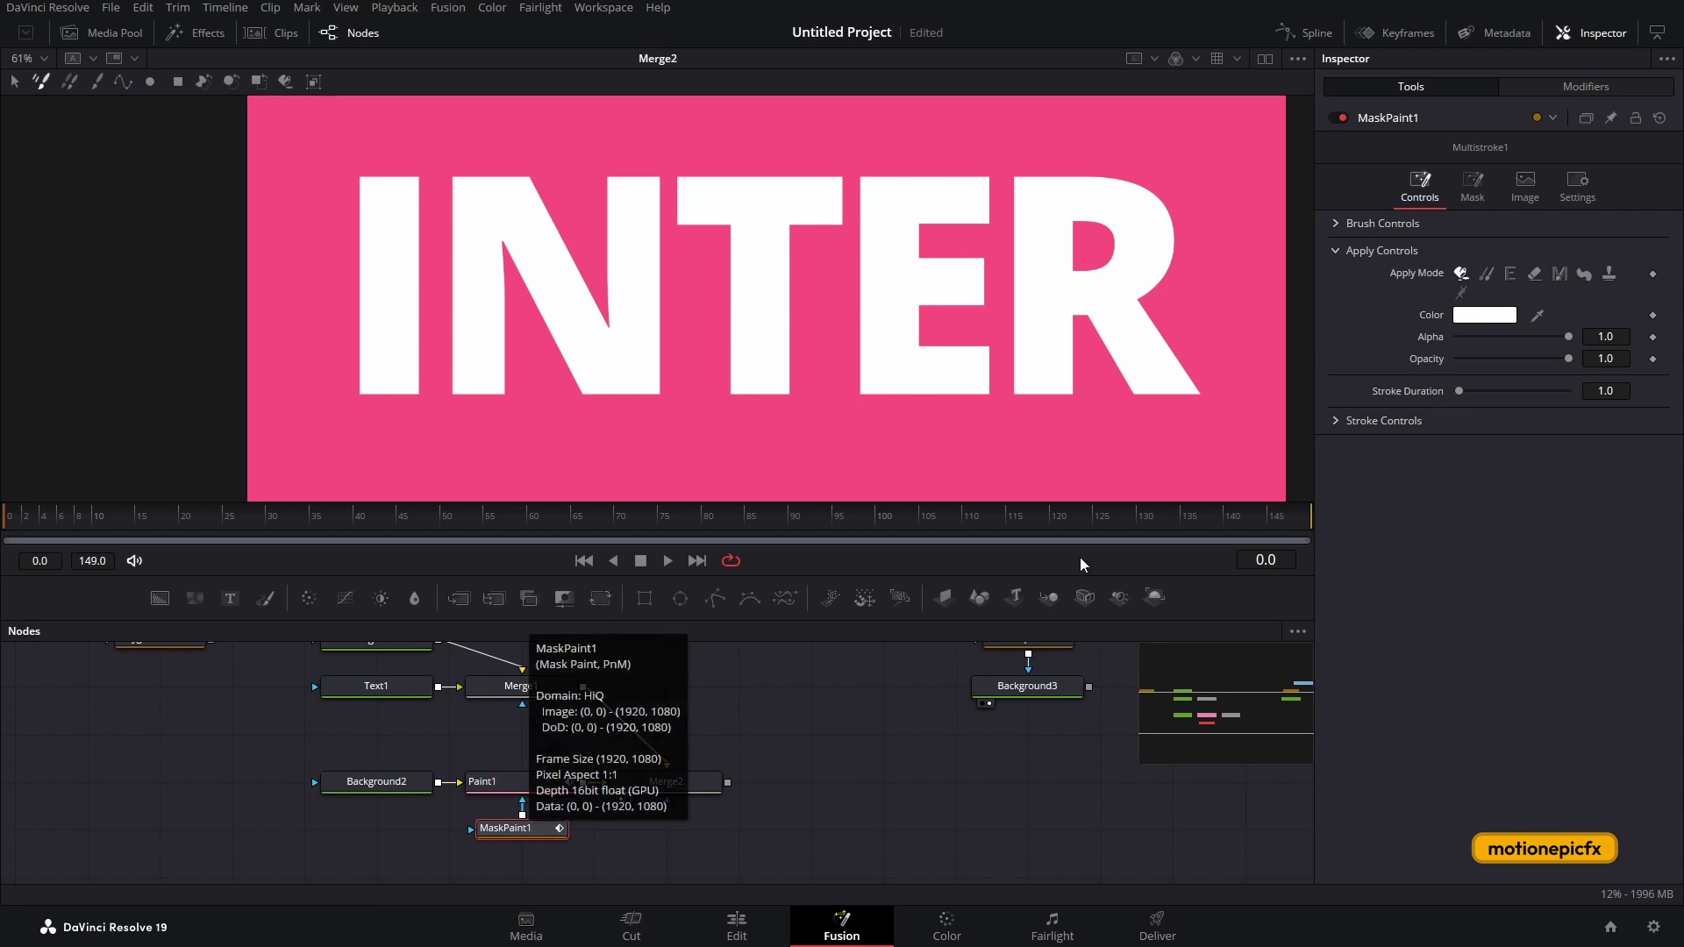
pyautogui.click(1473, 186)
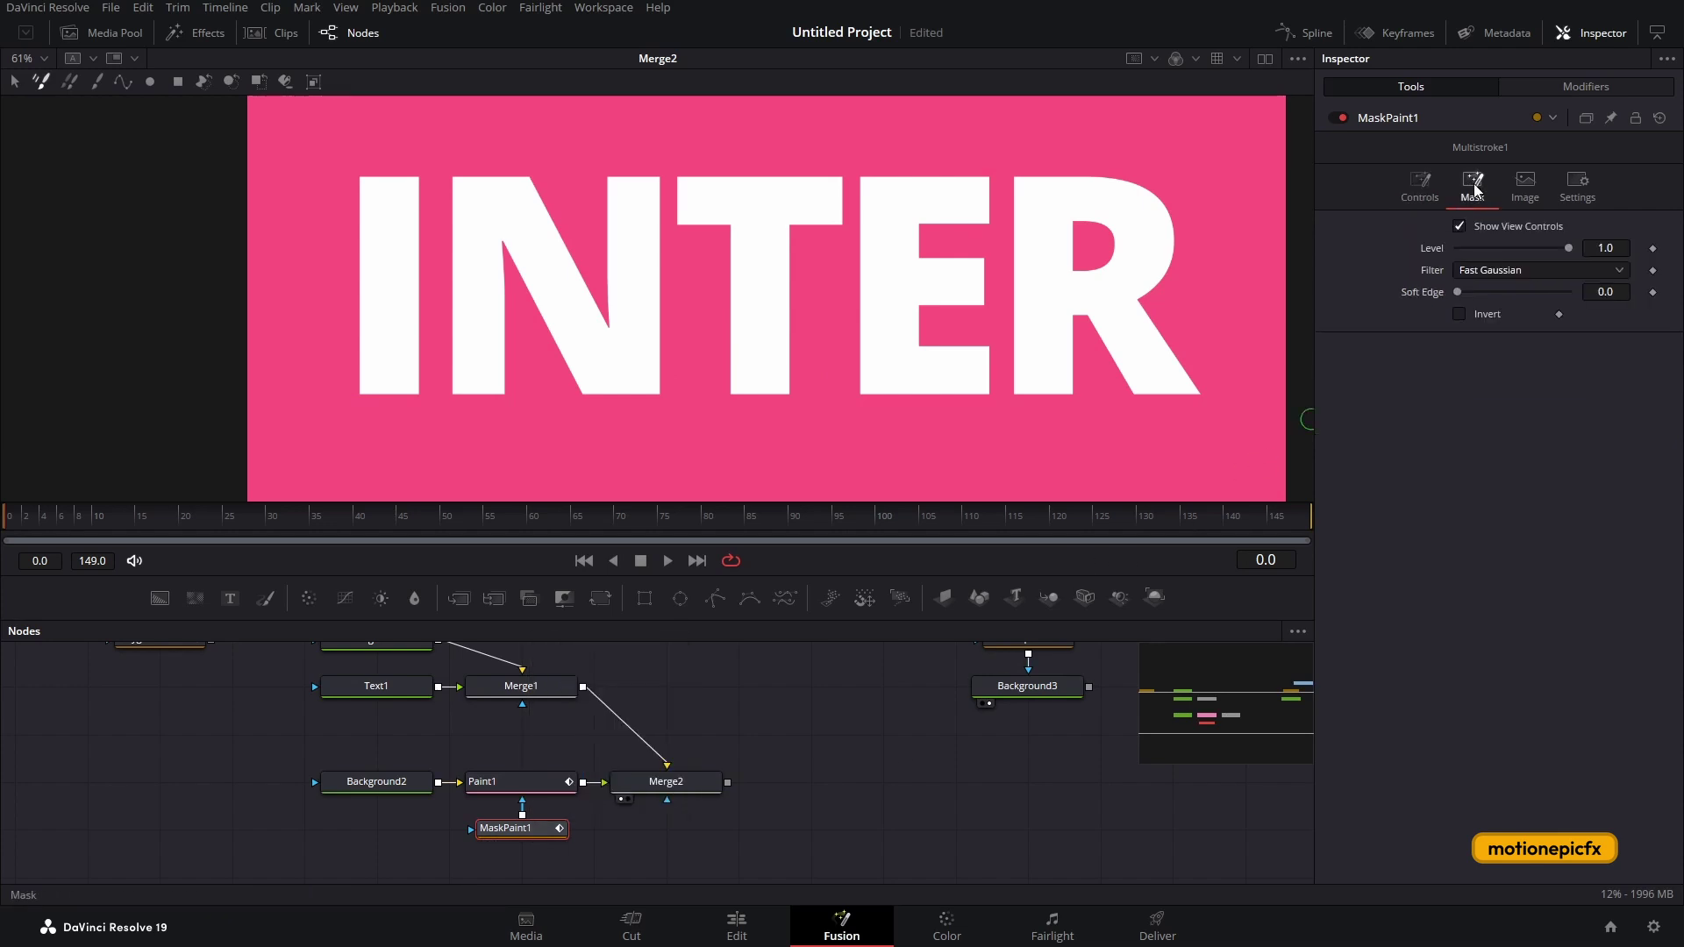
pyautogui.click(1461, 315)
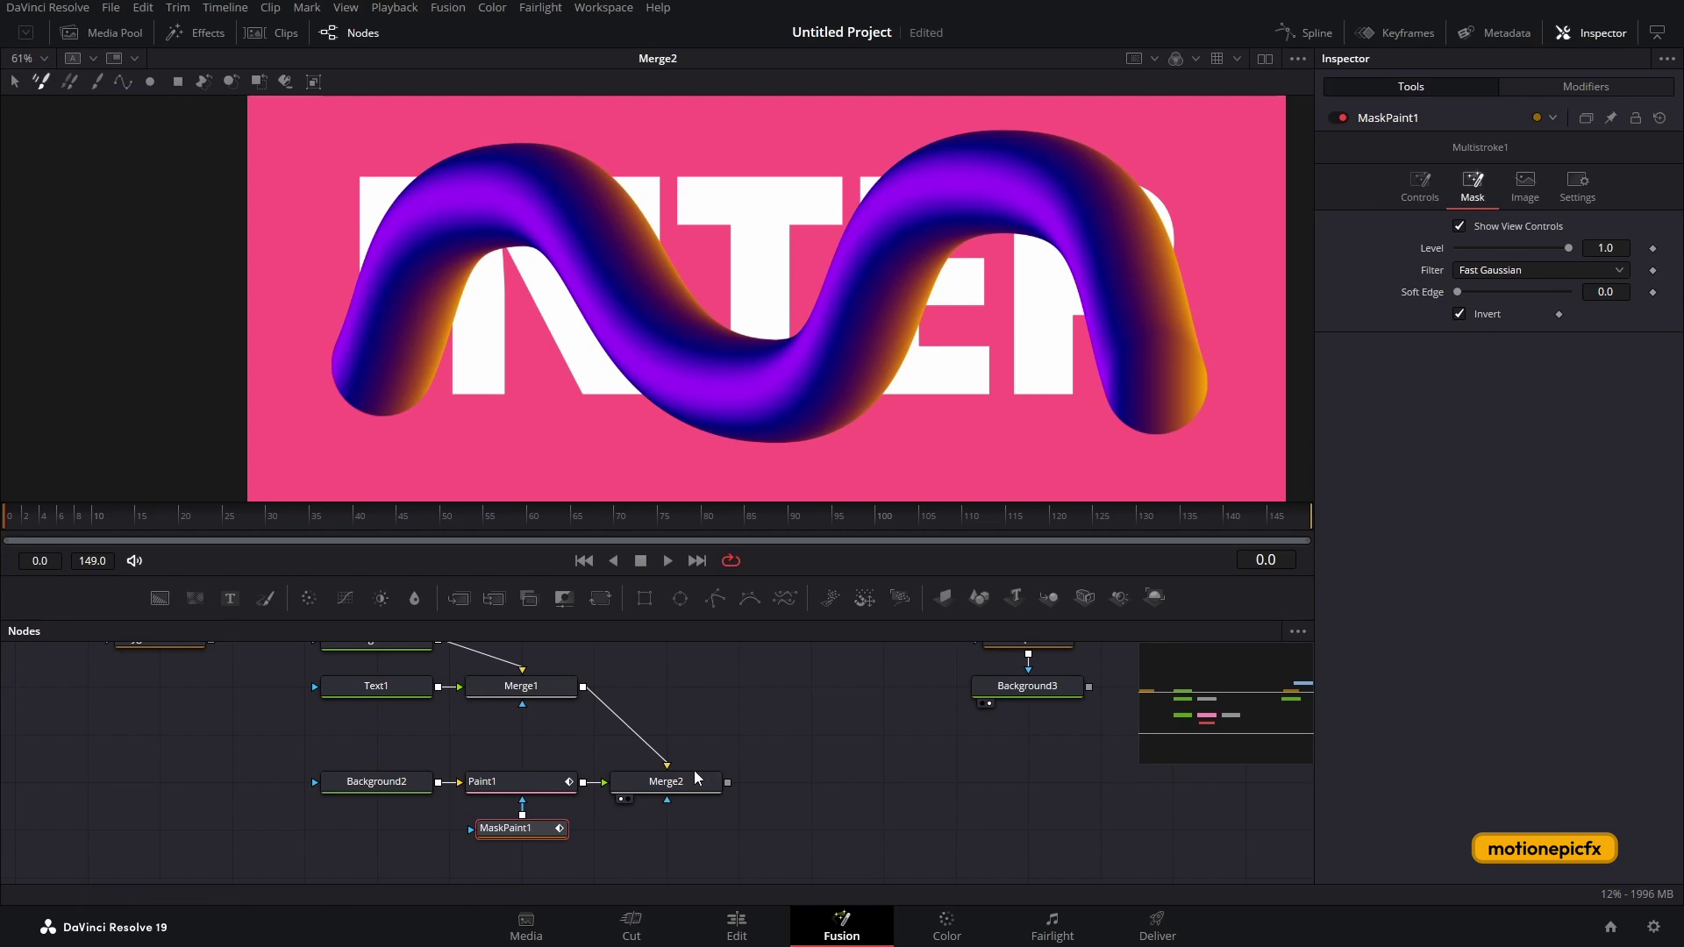
# Lower Merge2's blend to 0.488 so the lettering shows through the tube.
pyautogui.click(664, 785)
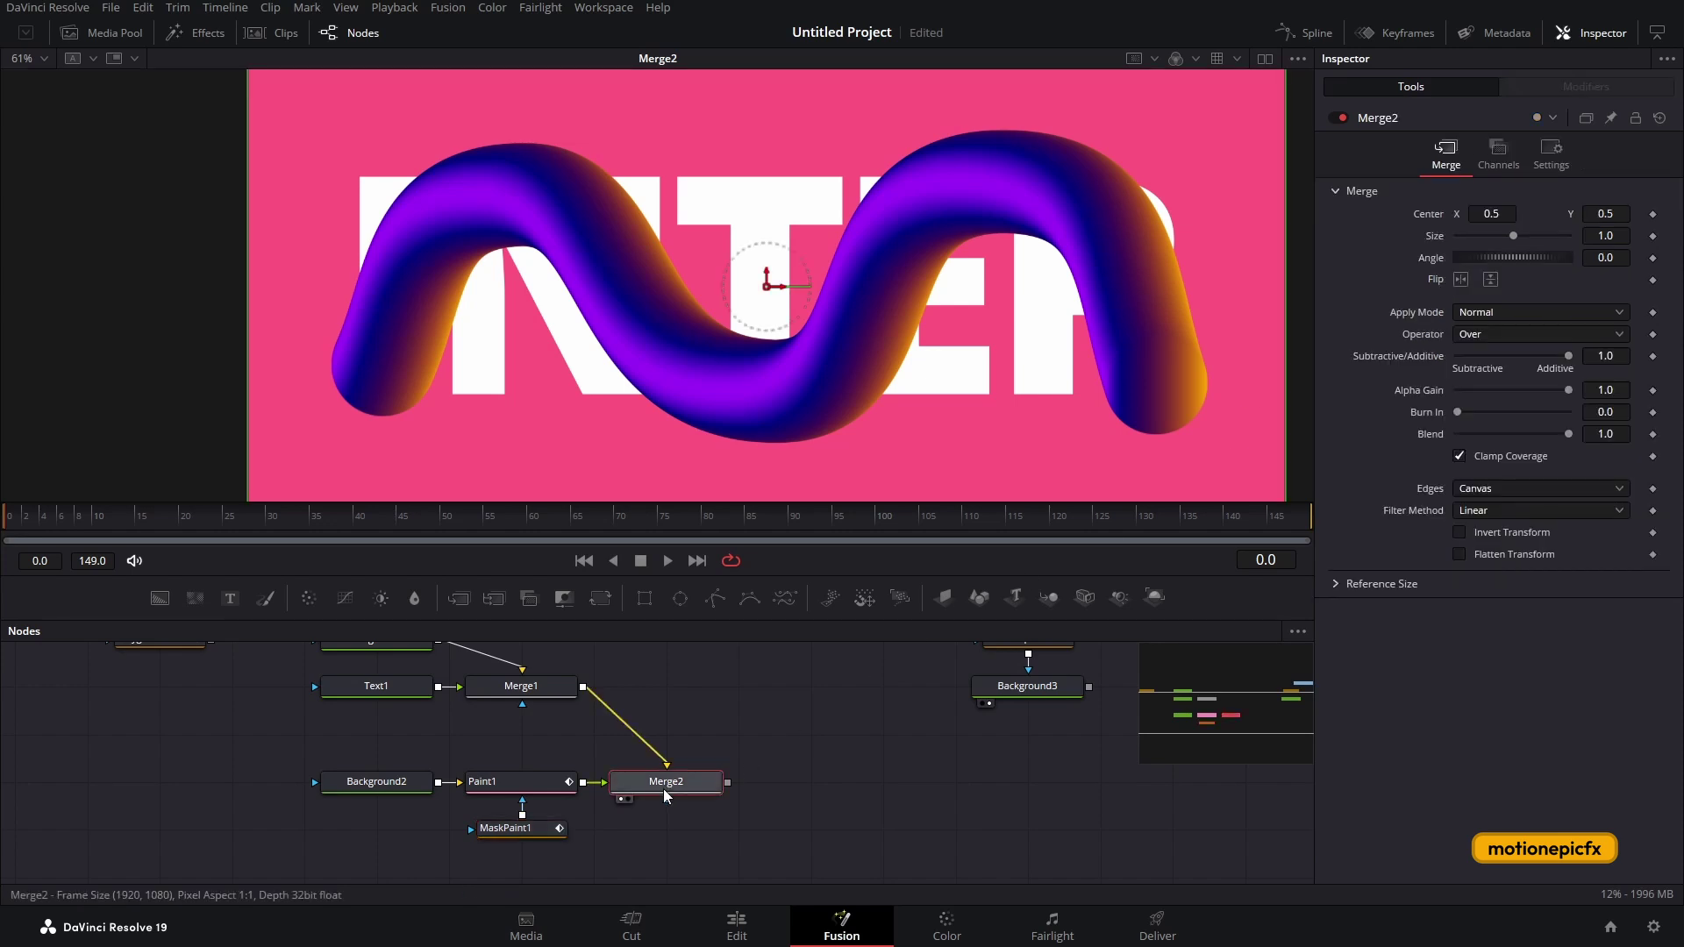
pyautogui.click(1553, 153)
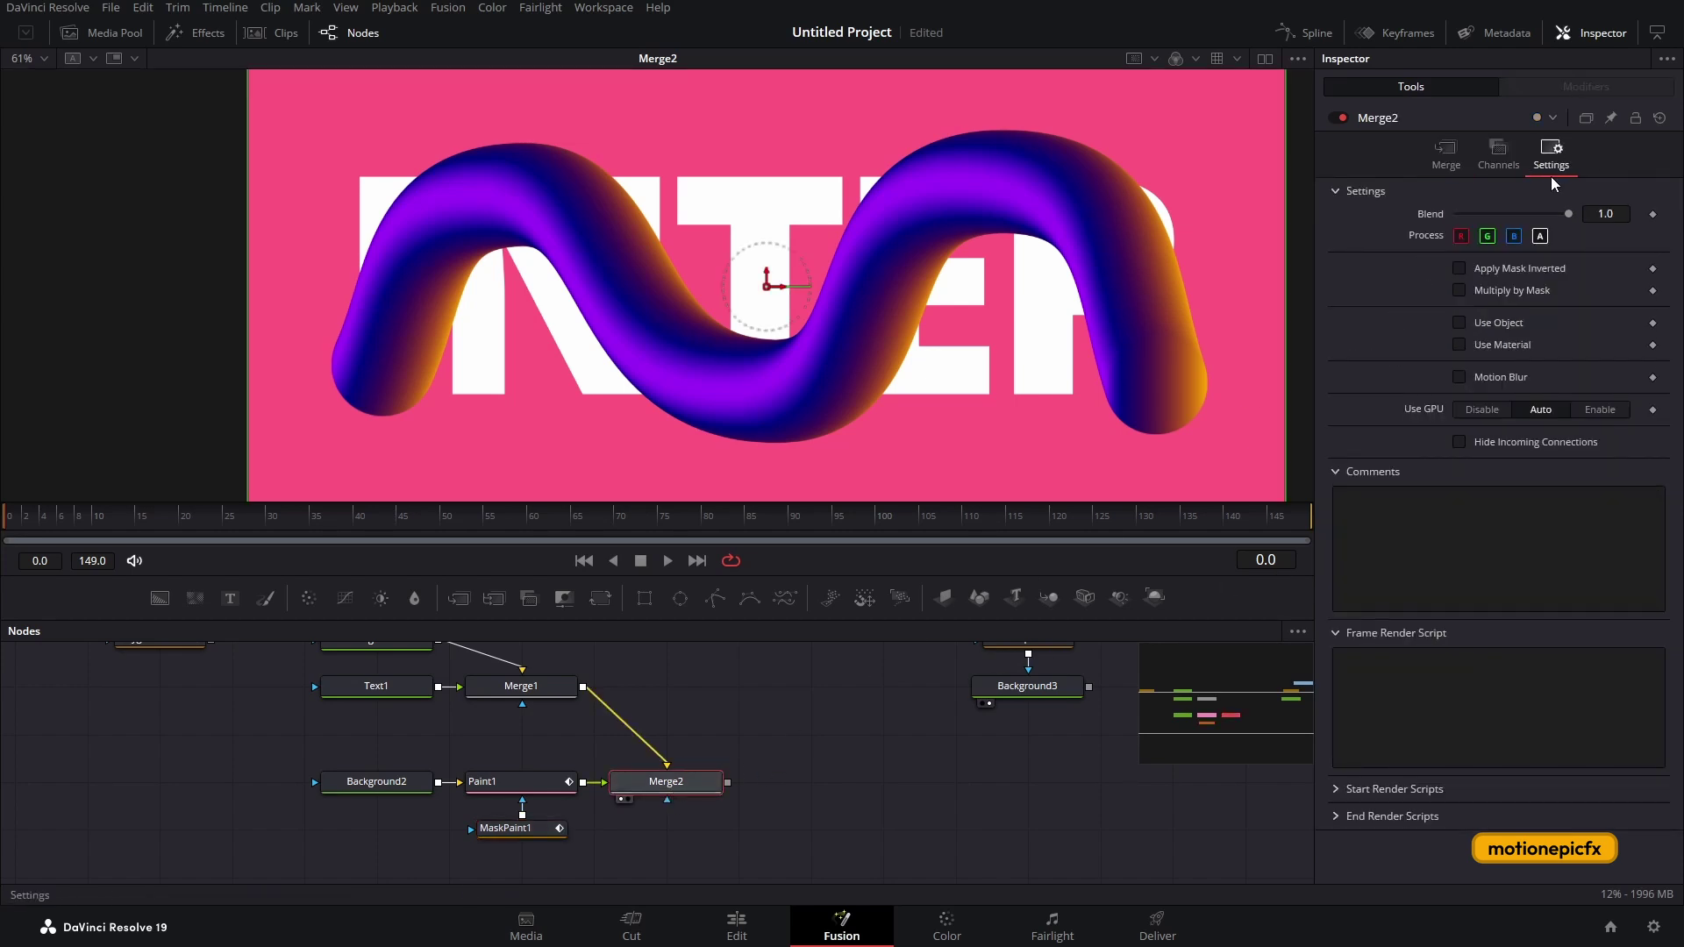
pyautogui.moveTo(1574, 214); pyautogui.dragTo(1516, 215)
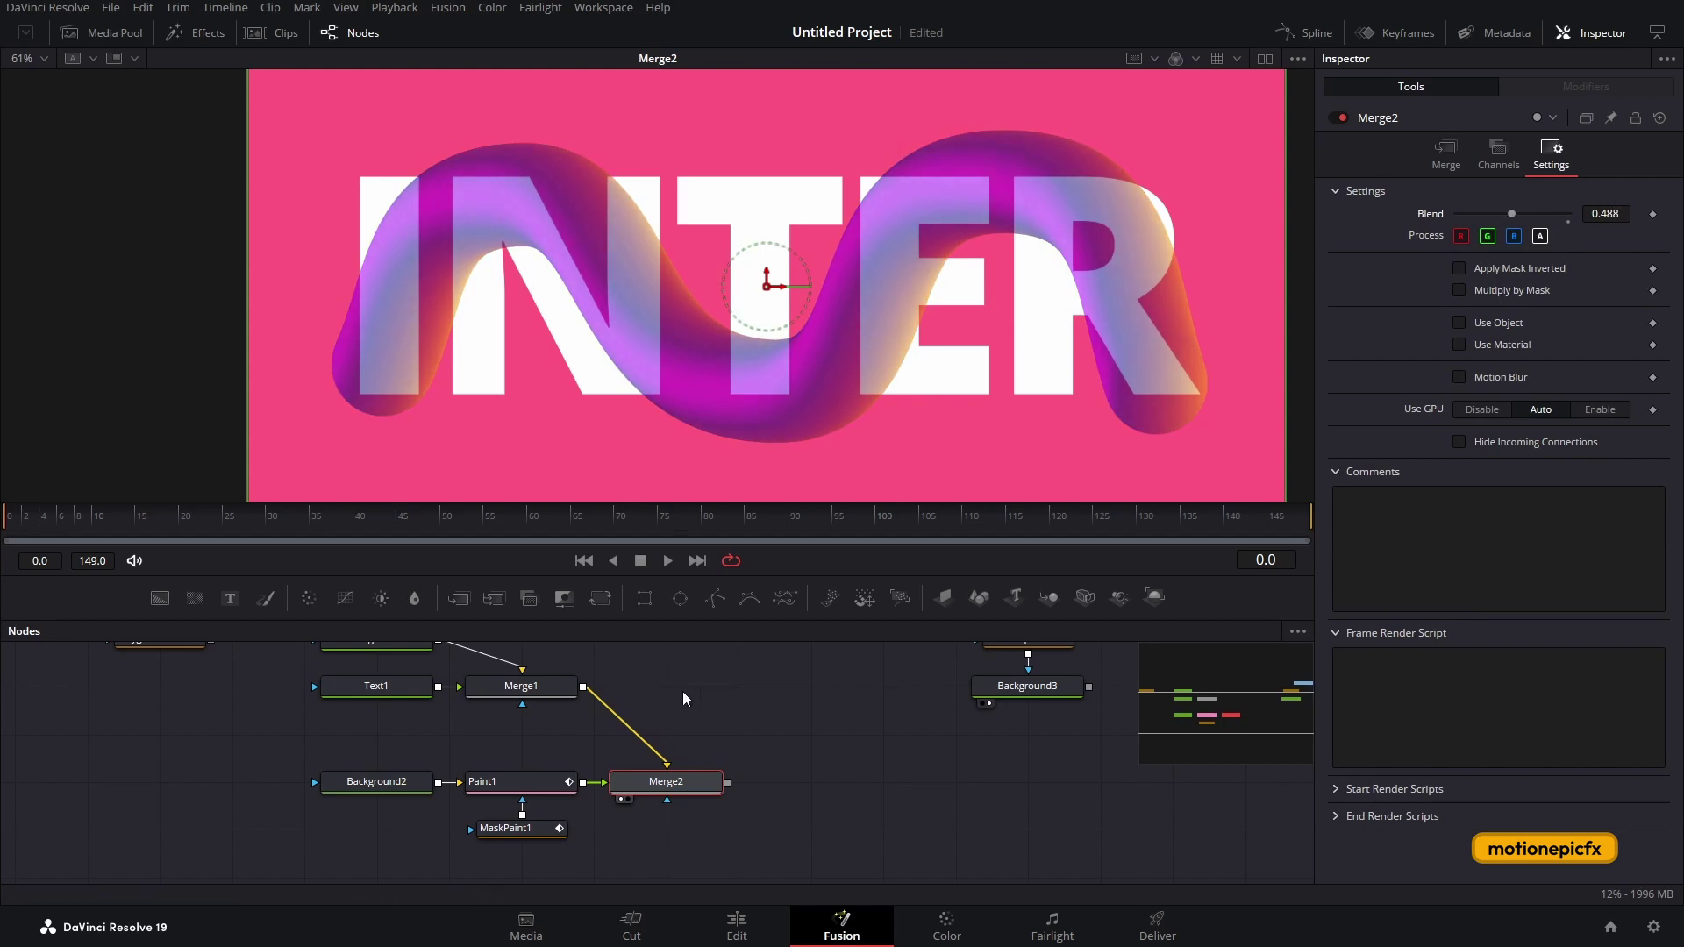
# Dismiss the crash report for DaVinci Resolve and return to the project's Fusion composition.
pyautogui.click(511, 833)
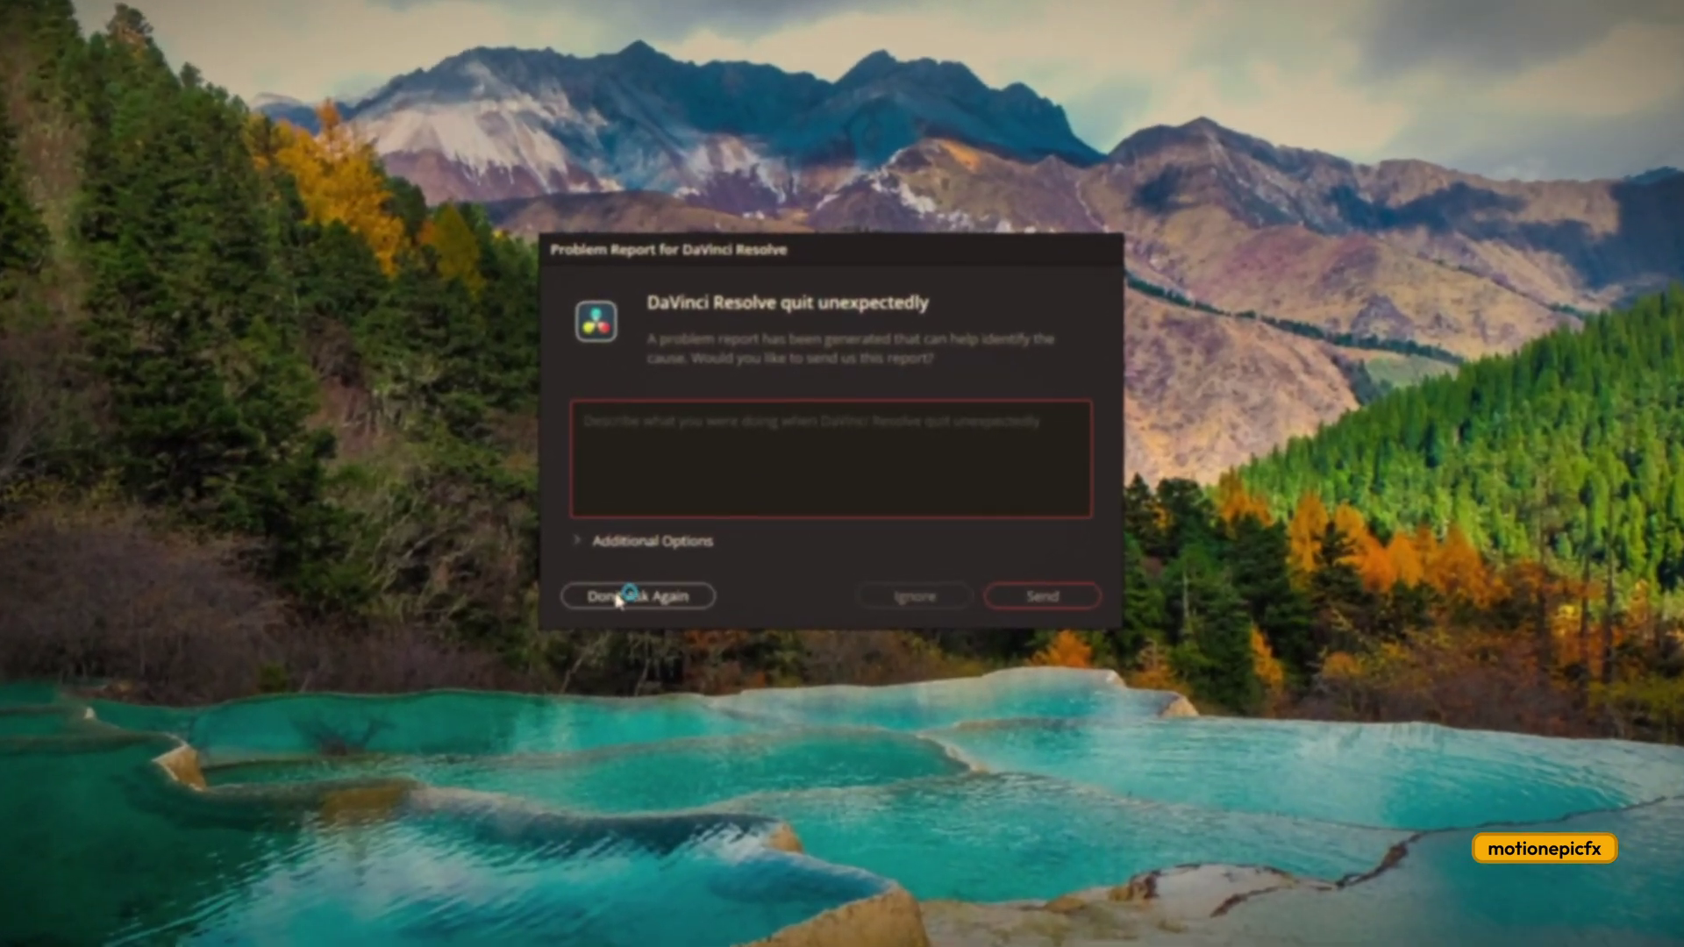
pyautogui.click(614, 592)
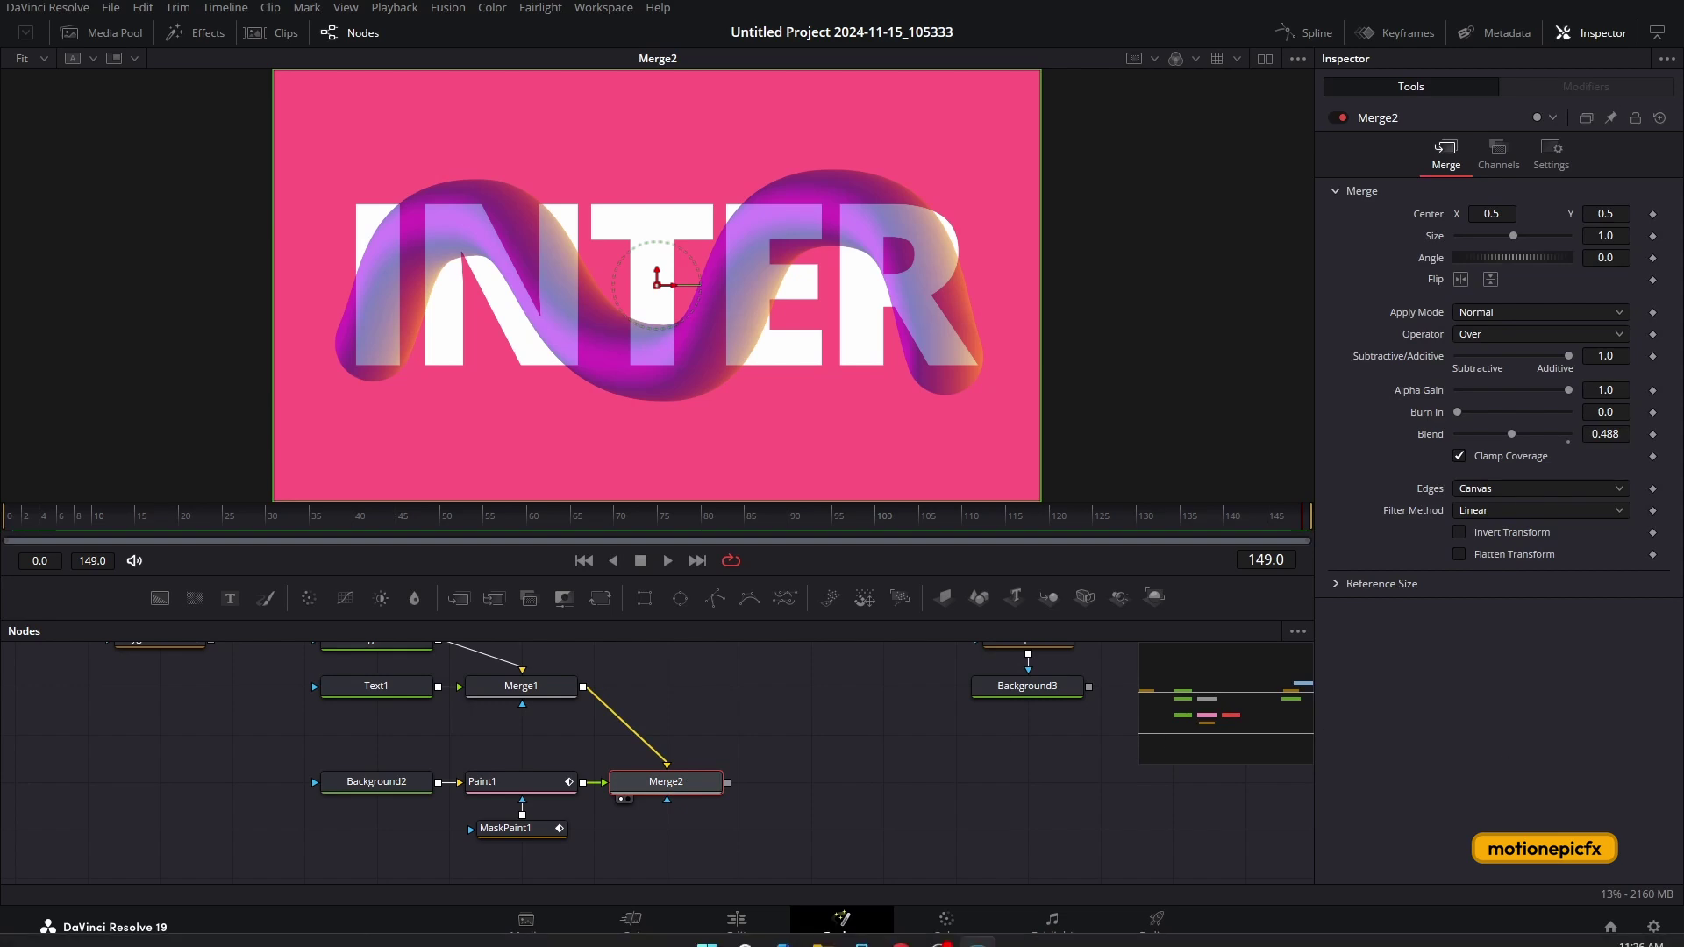
pyautogui.moveTo(948, 937)
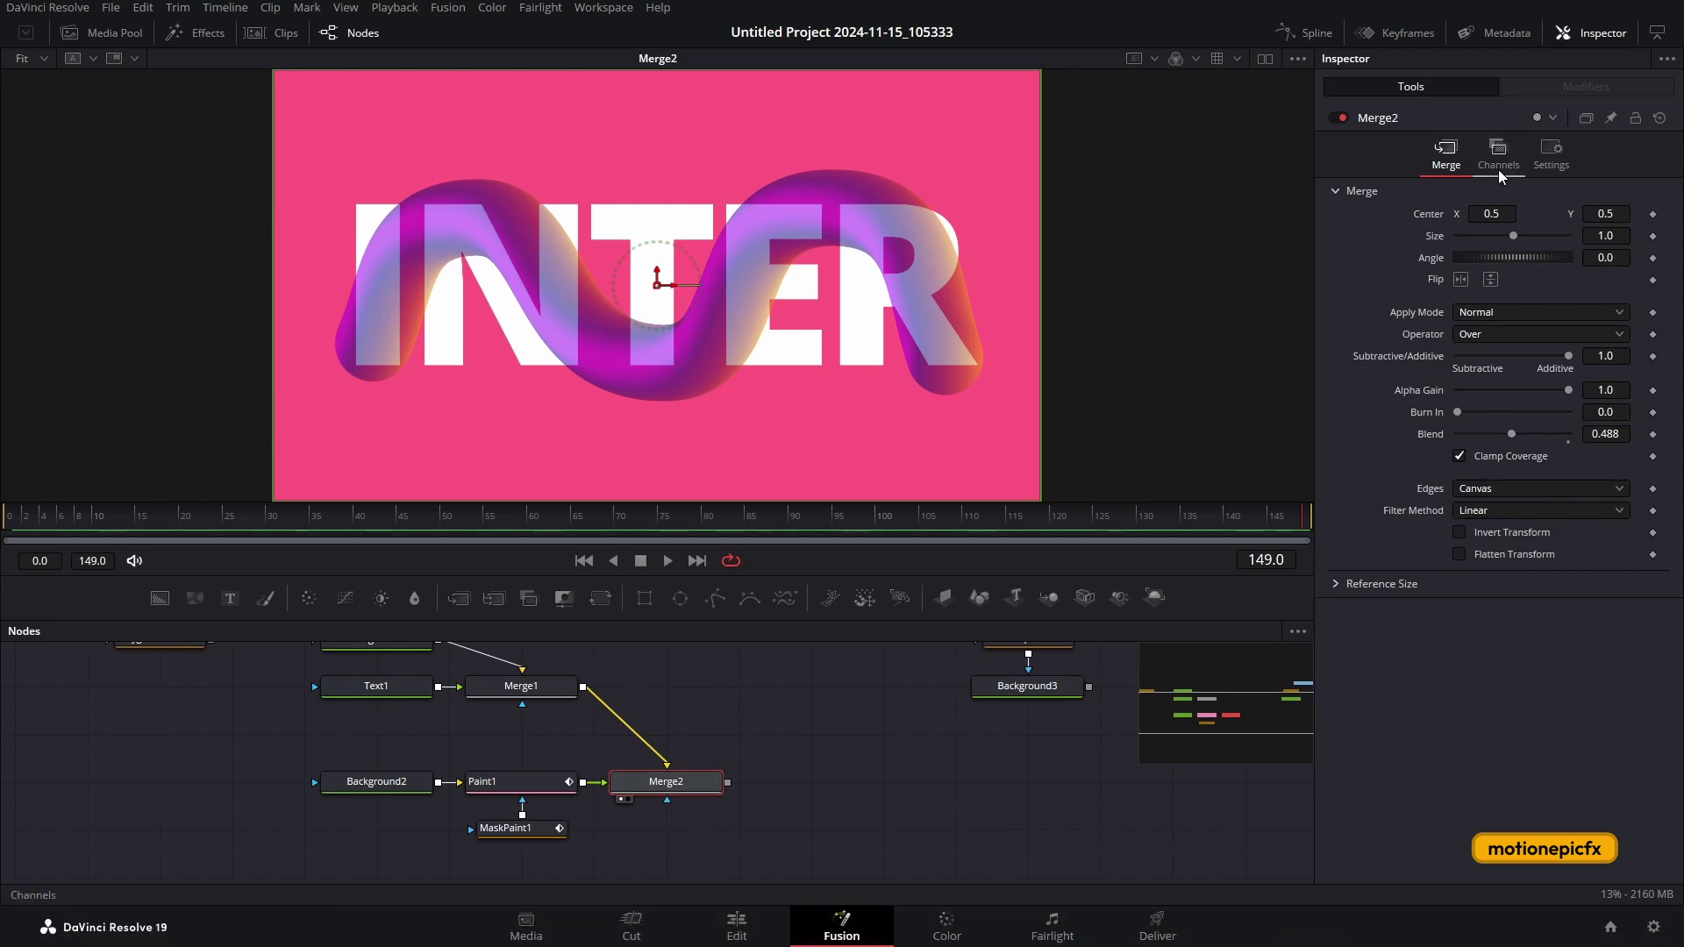
# View MaskPaint1 on its own, paint a test Multistroke across the frame, and check it on other timeline frames.
pyautogui.click(518, 830)
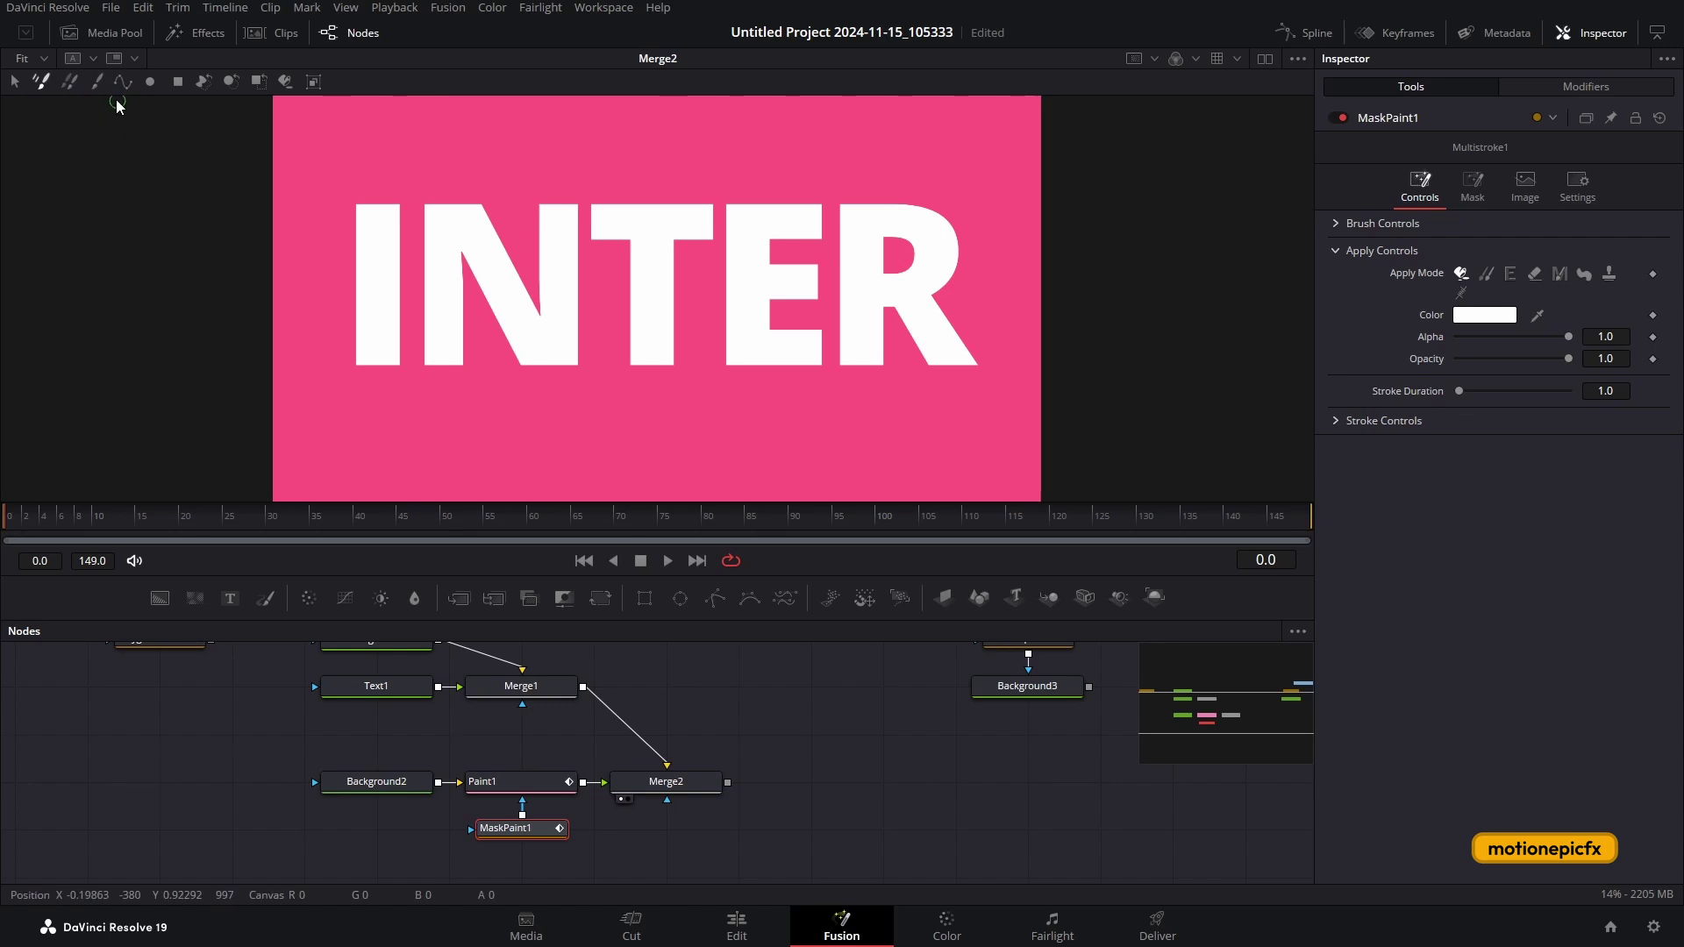
pyautogui.press('1')
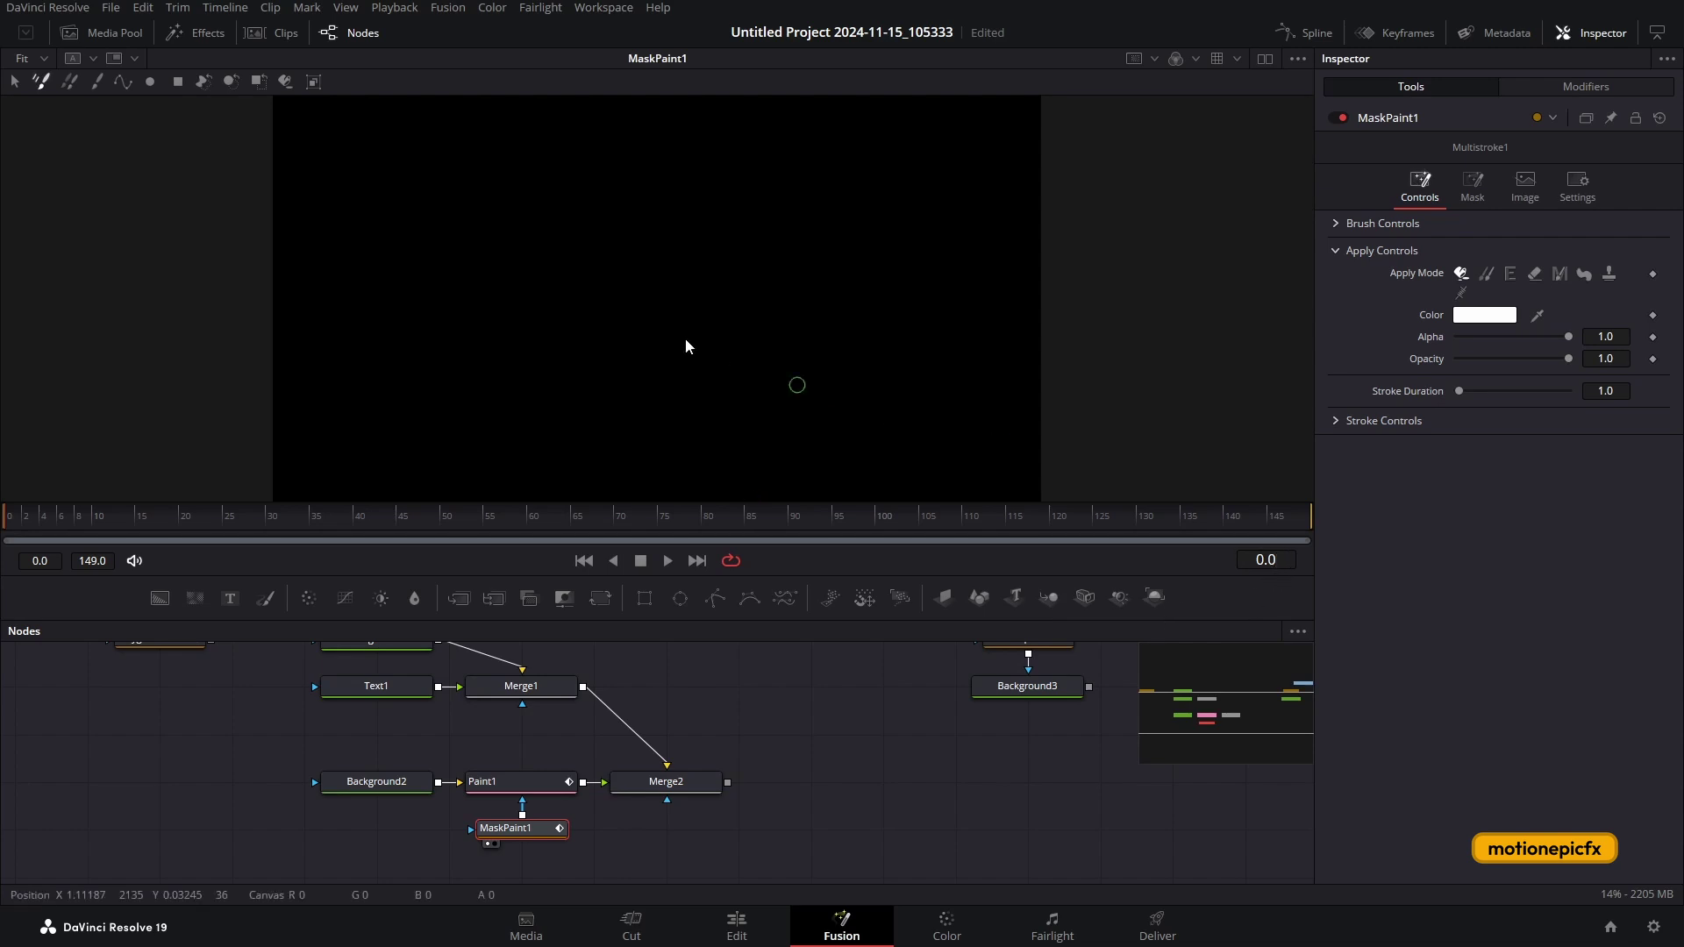
pyautogui.moveTo(413, 317); pyautogui.dragTo(775, 257)
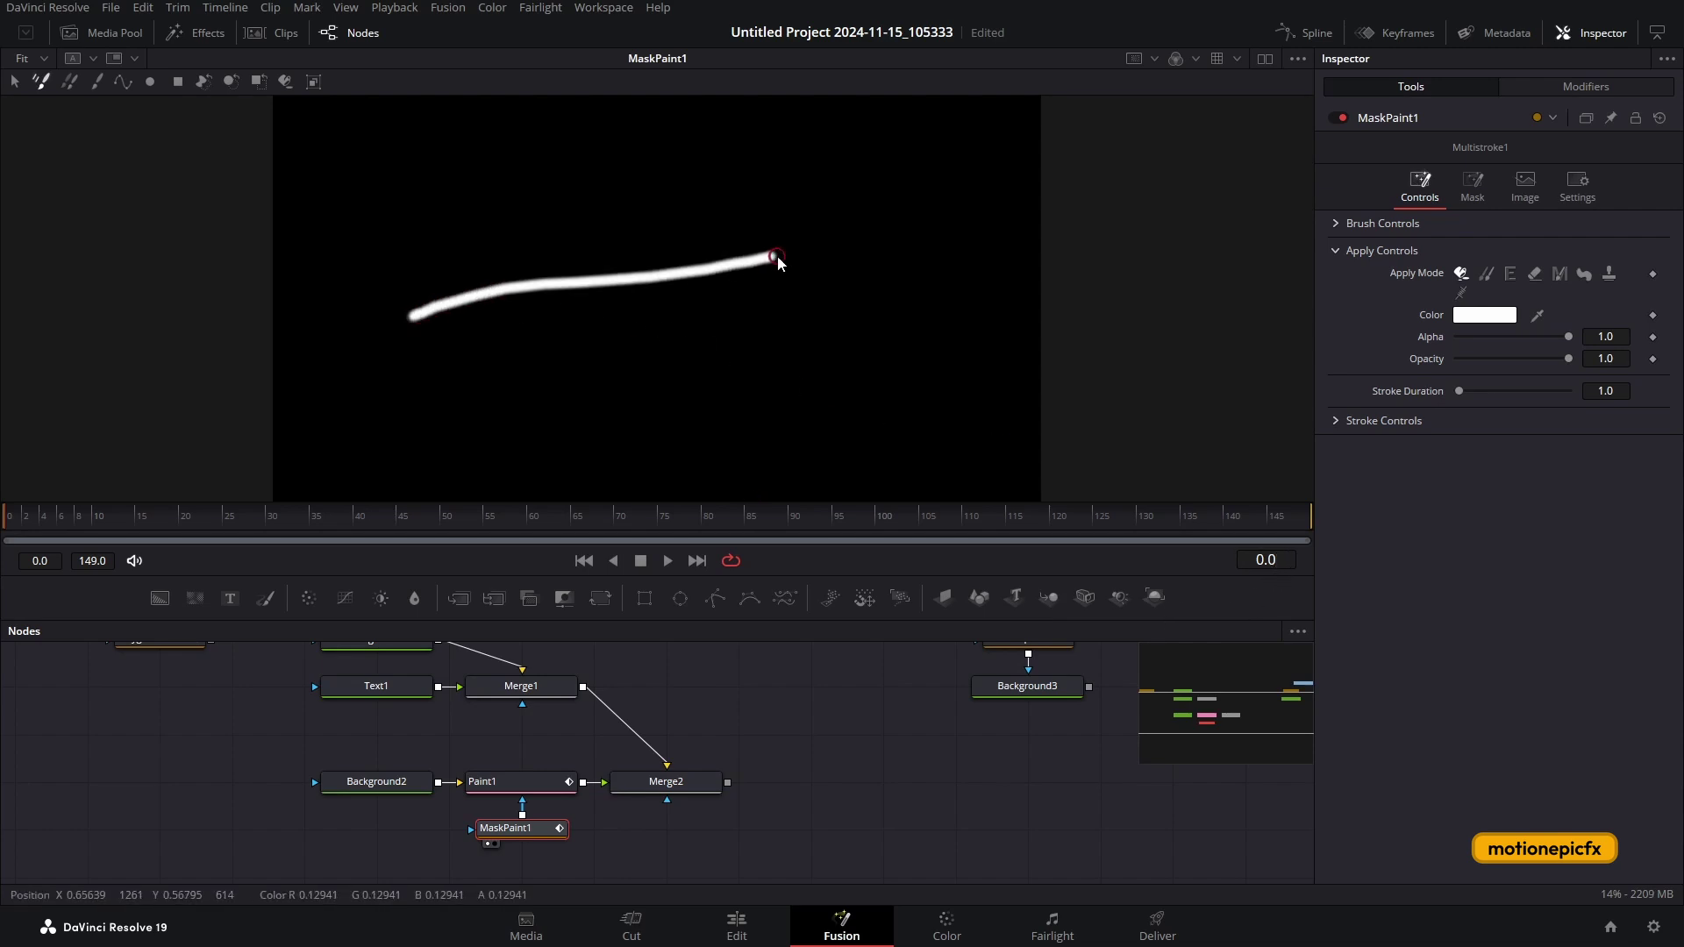
pyautogui.click(23, 526)
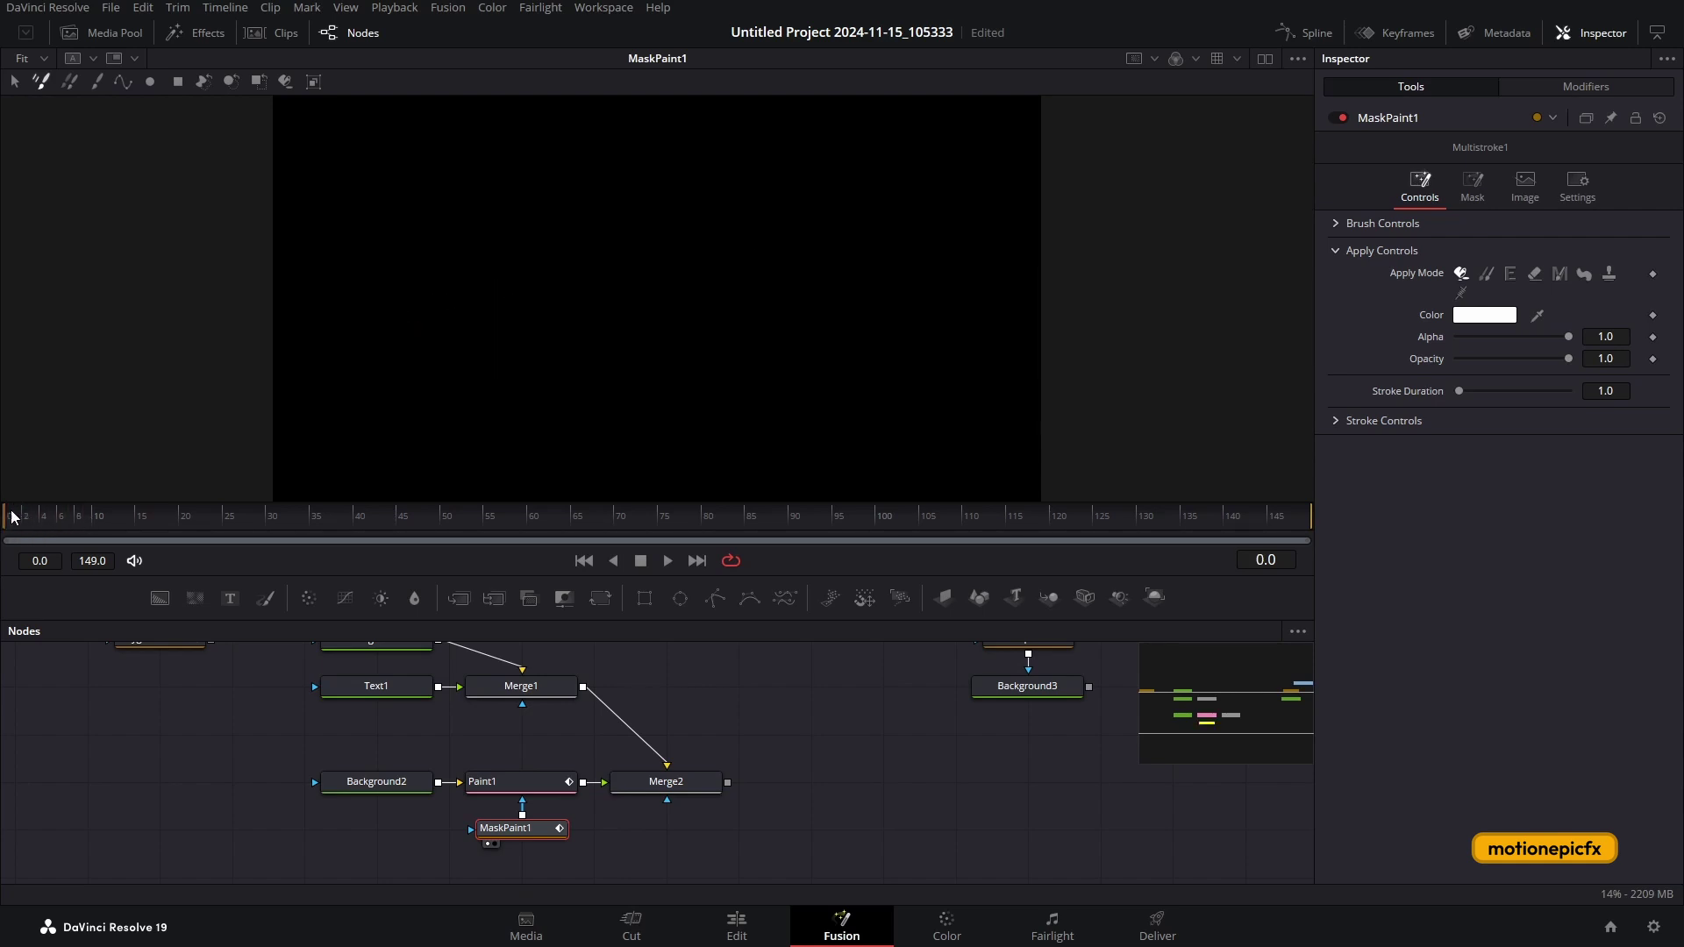
pyautogui.moveTo(13, 518)
pyautogui.mouseDown()
pyautogui.moveTo(50, 521)
pyautogui.moveTo(11, 521)
pyautogui.mouseUp()
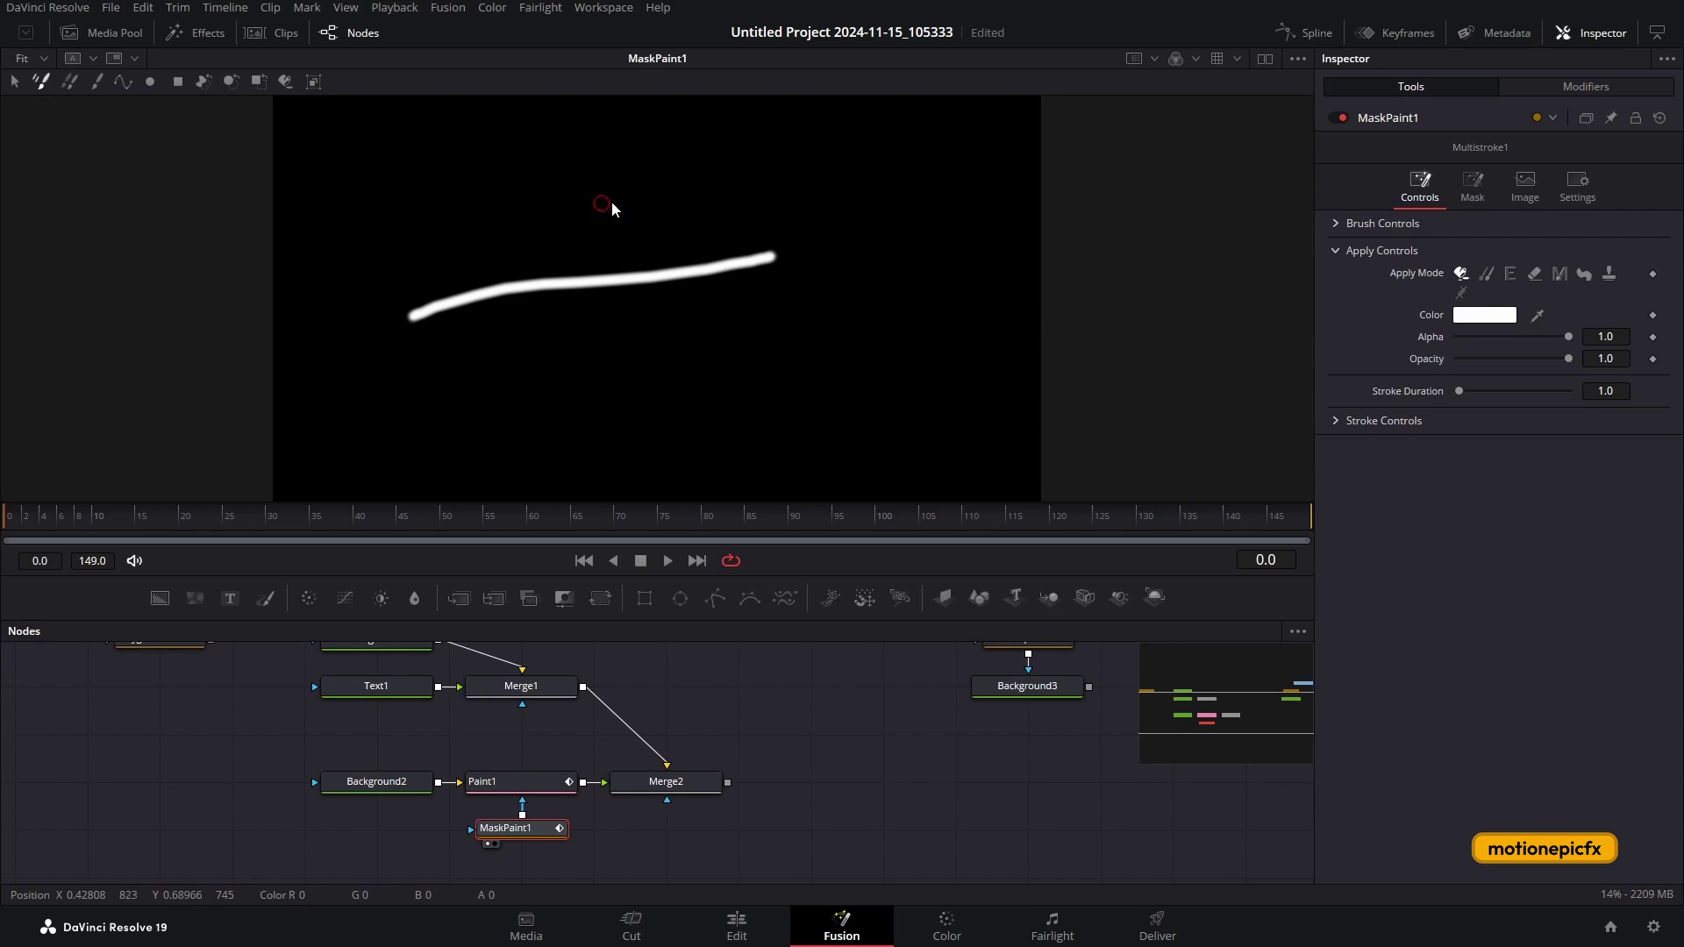
# Switch MaskPaint1 to the Stroke tool, paint a test stroke across the frame, and check it along the timeline.
pyautogui.click(42, 93)
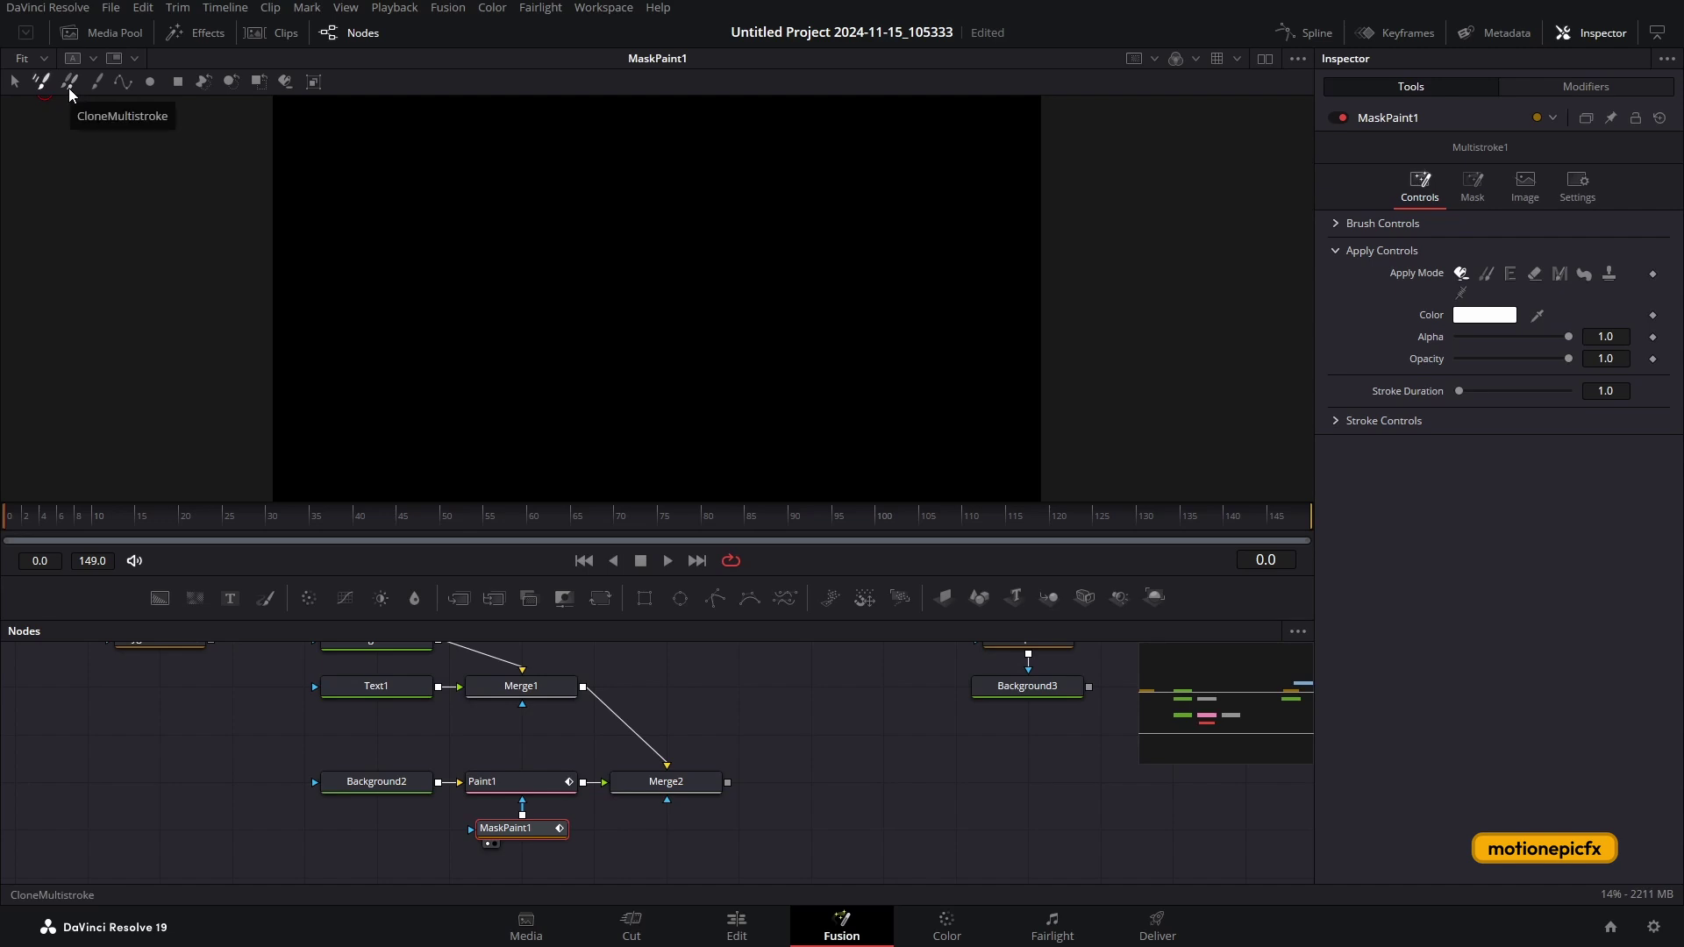
pyautogui.click(99, 84)
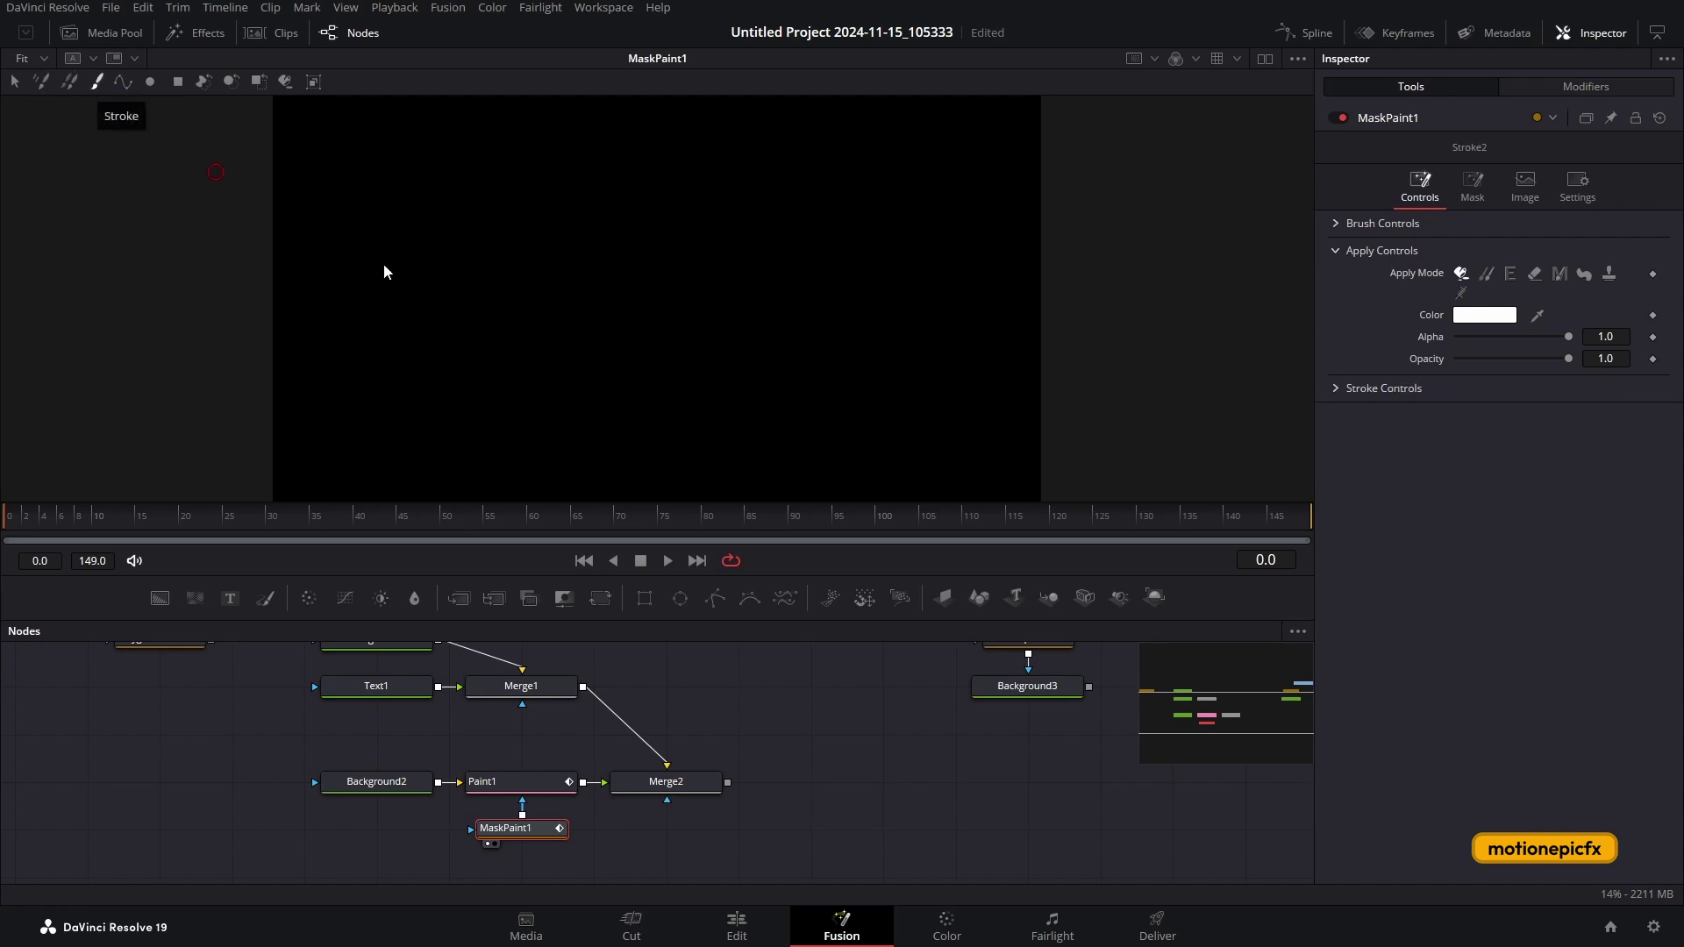
pyautogui.moveTo(410, 347); pyautogui.dragTo(707, 301)
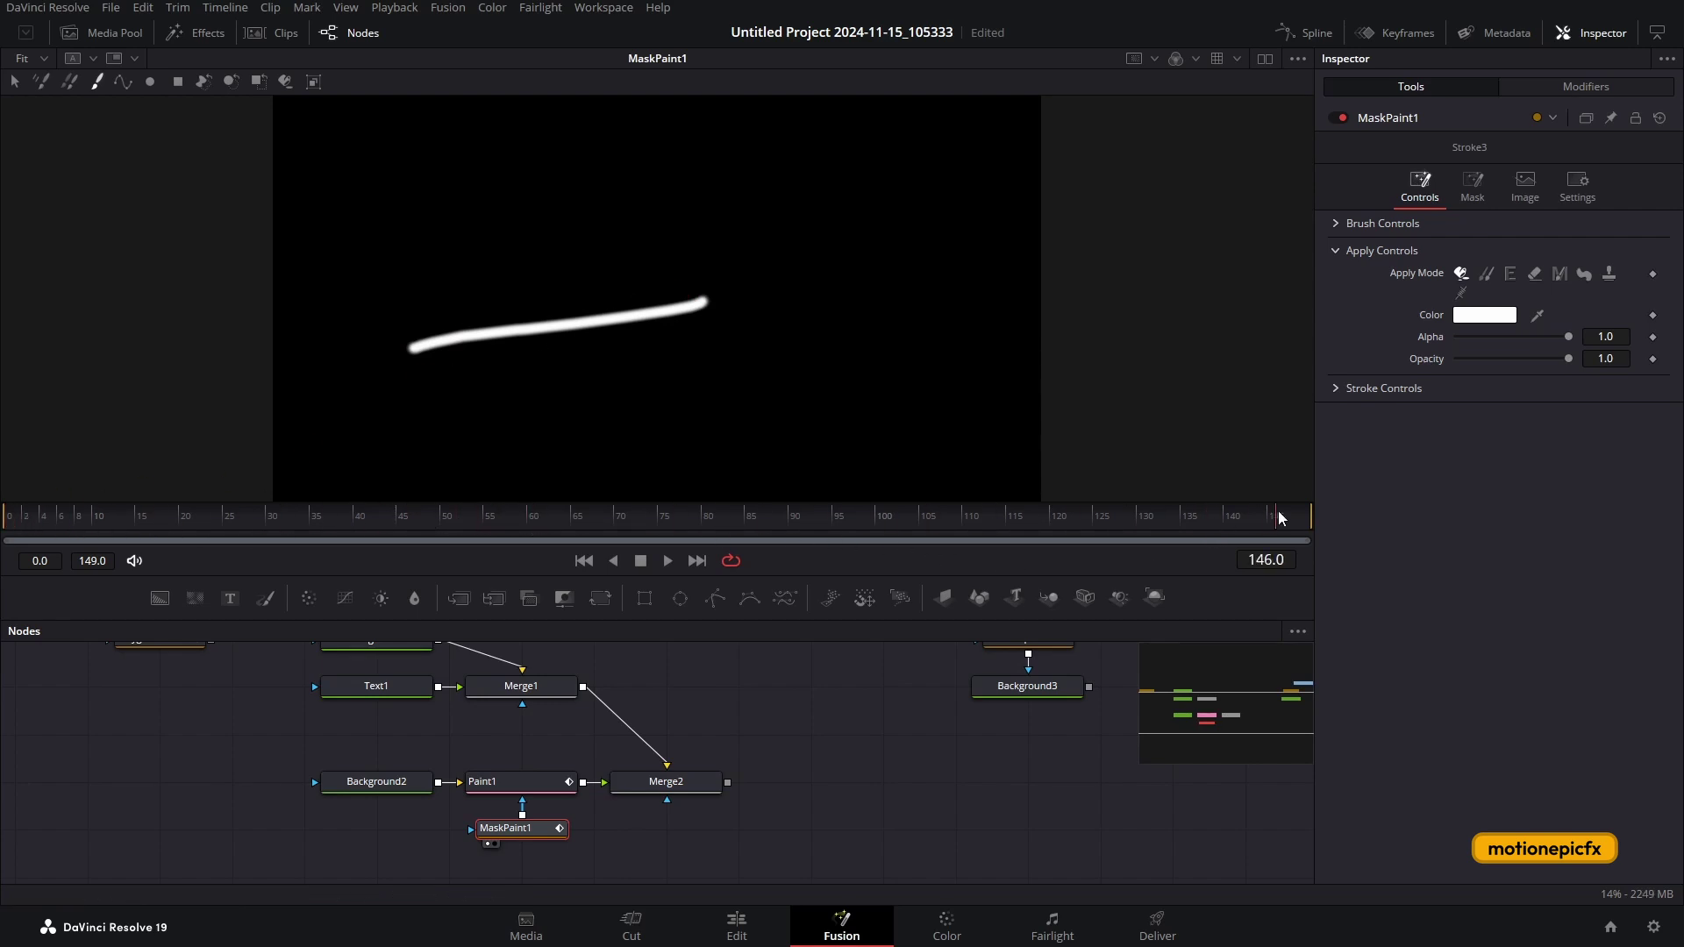
pyautogui.moveTo(1232, 522); pyautogui.dragTo(6, 500)
# With Merge2 shown in the viewer, invert MaskPaint1's mask and lower Merge2's blend to 0.417.
pyautogui.moveTo(634, 776); pyautogui.dragTo(789, 456)
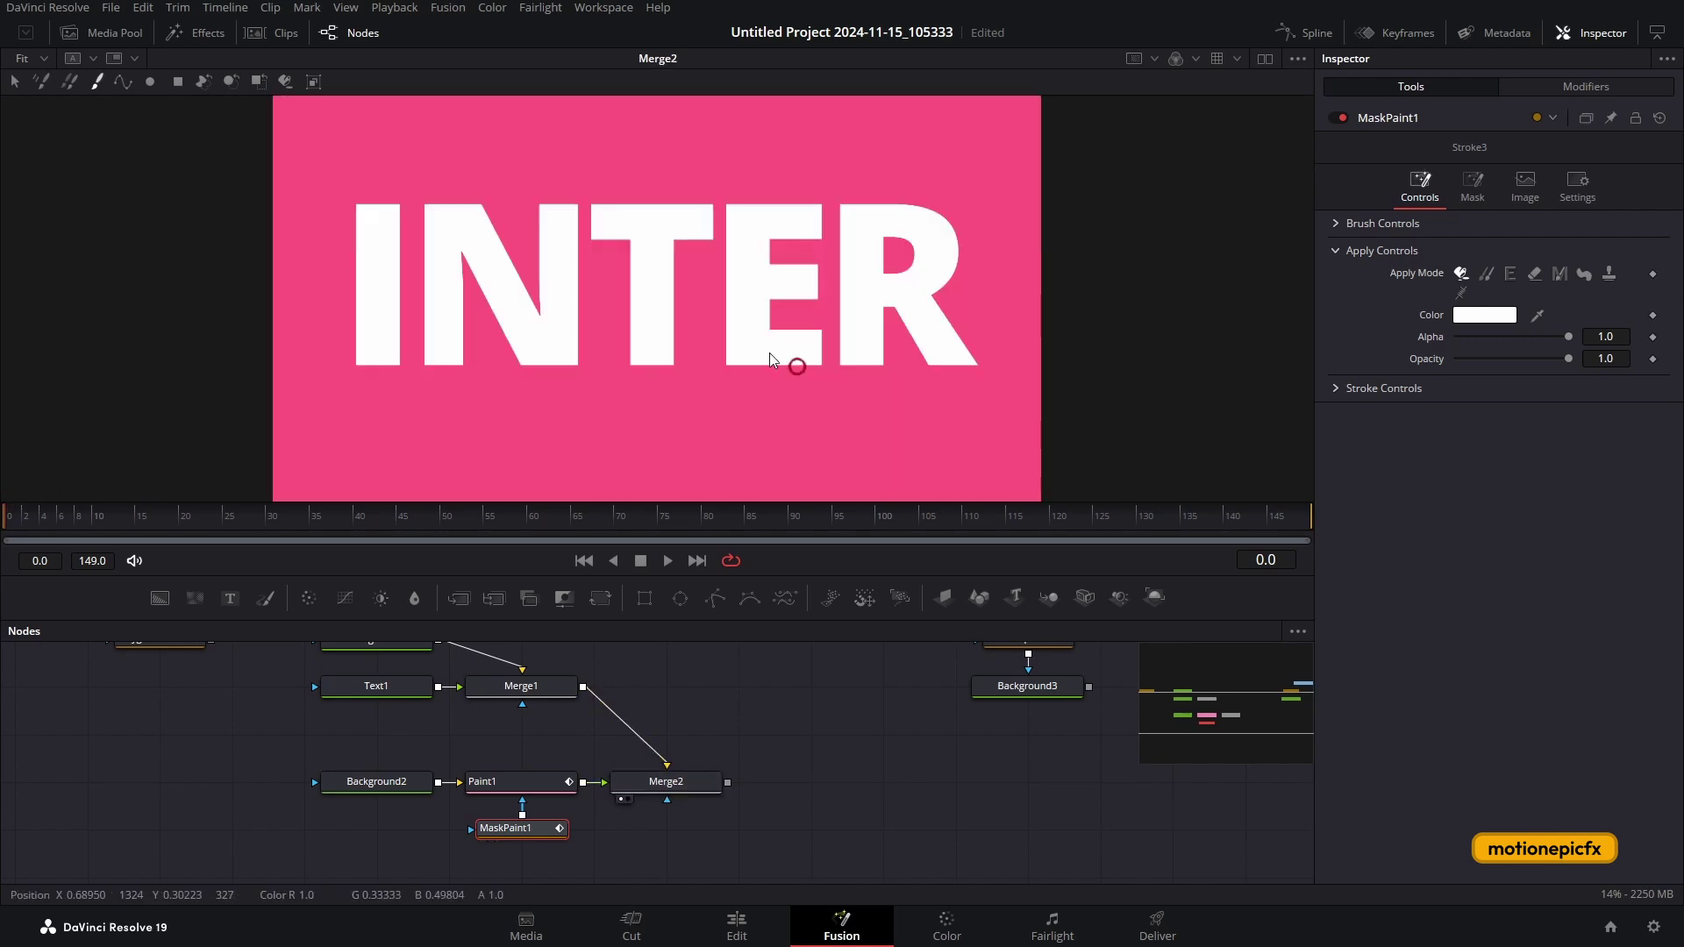
pyautogui.click(1468, 195)
pyautogui.click(1460, 315)
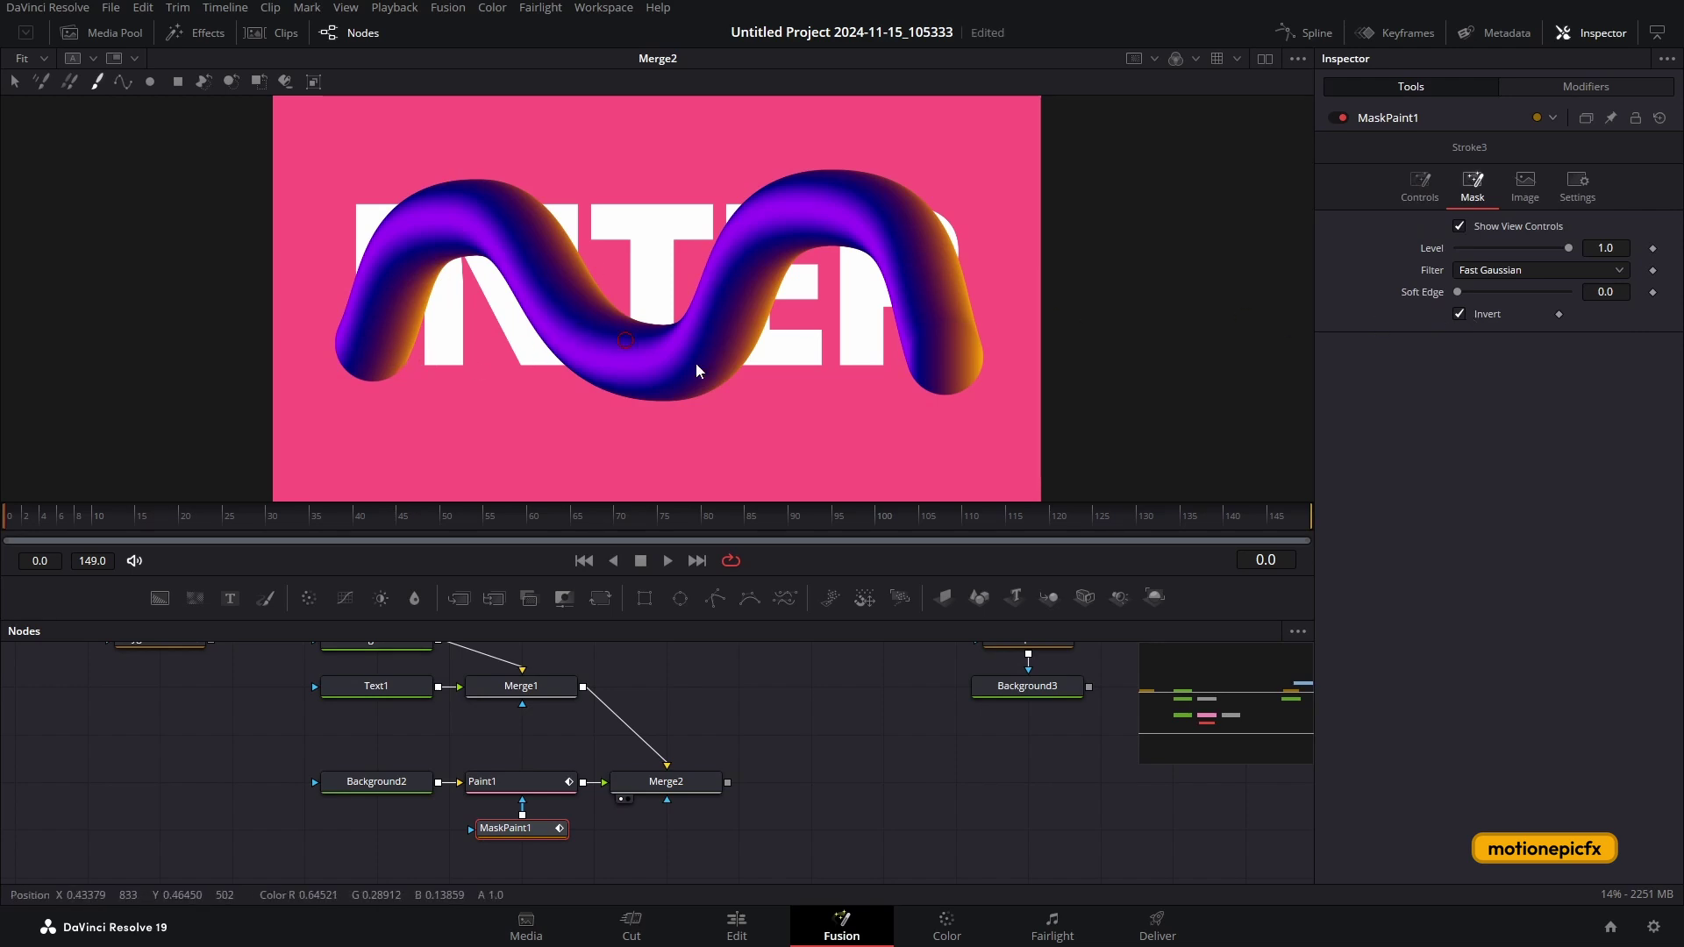
pyautogui.click(666, 781)
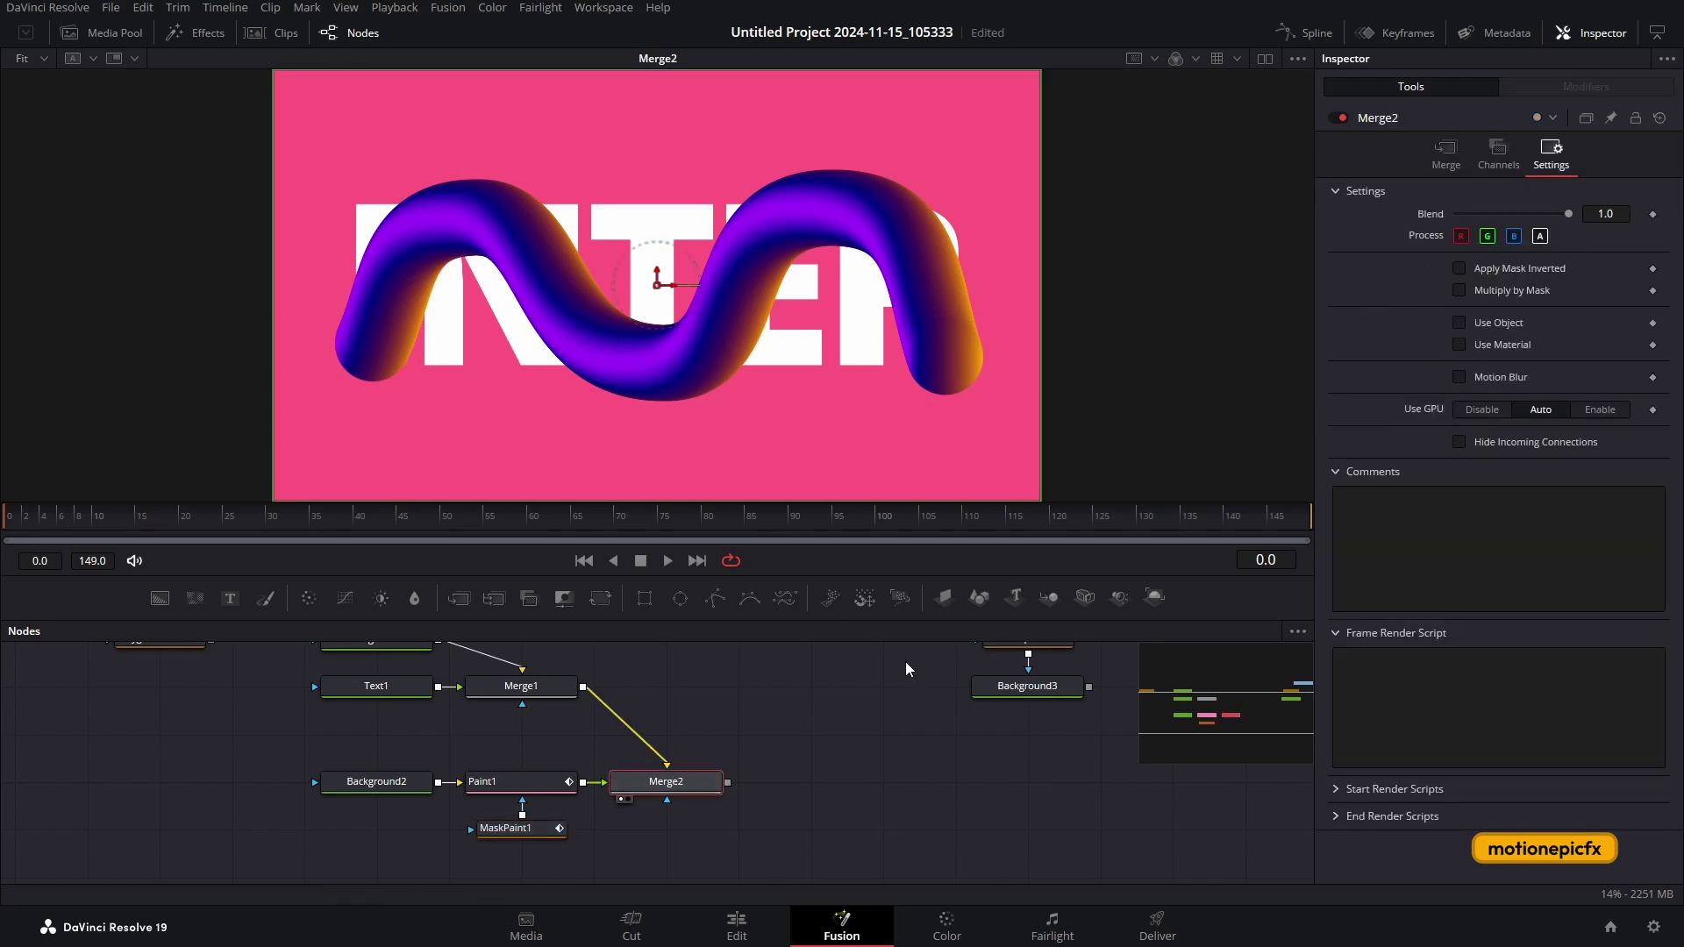
pyautogui.moveTo(1568, 214); pyautogui.dragTo(1503, 217)
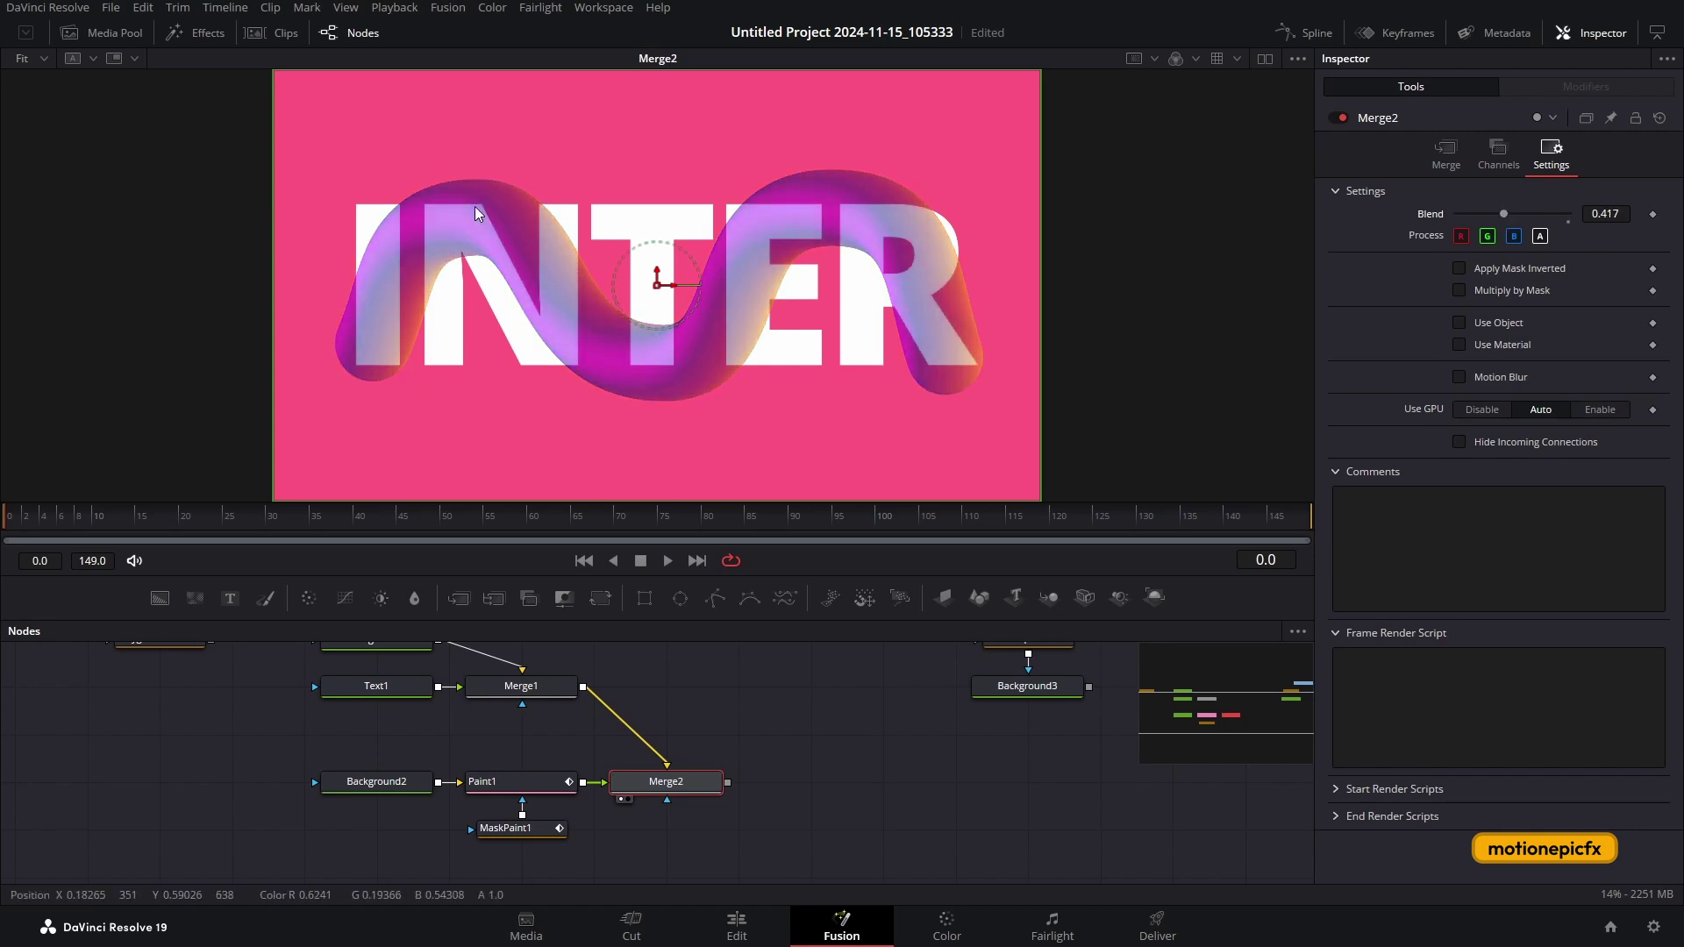
# Set MaskPaint1's brush shape to the square brush.
pyautogui.click(658, 272)
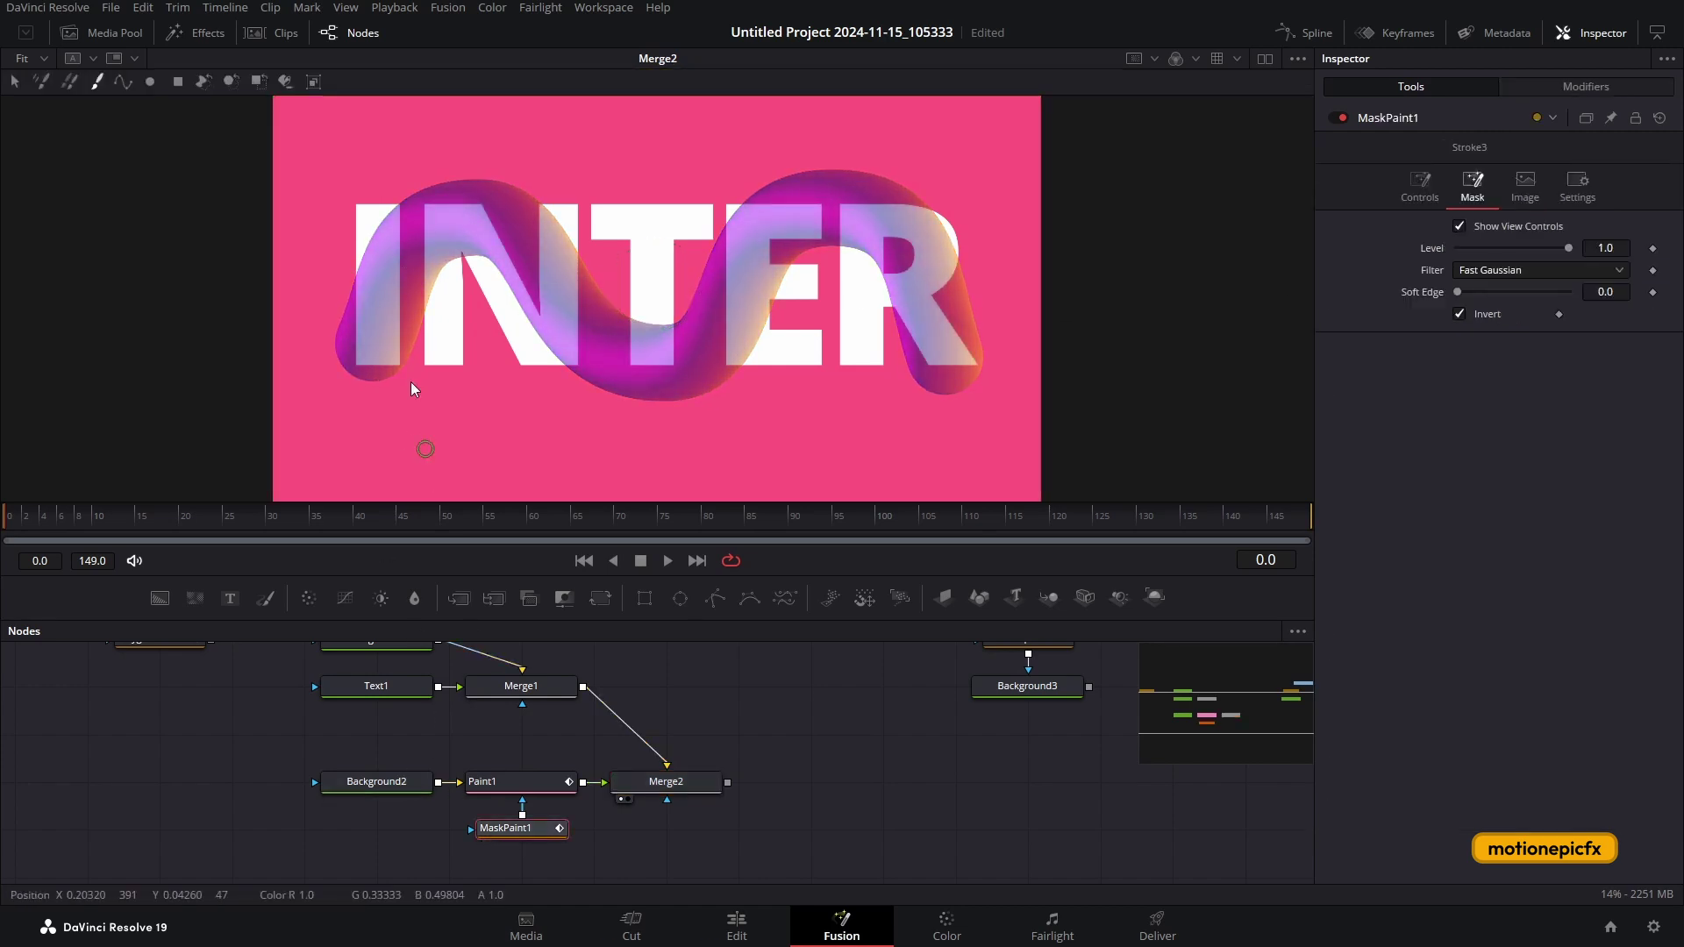
pyautogui.scroll(5, 374, 230)
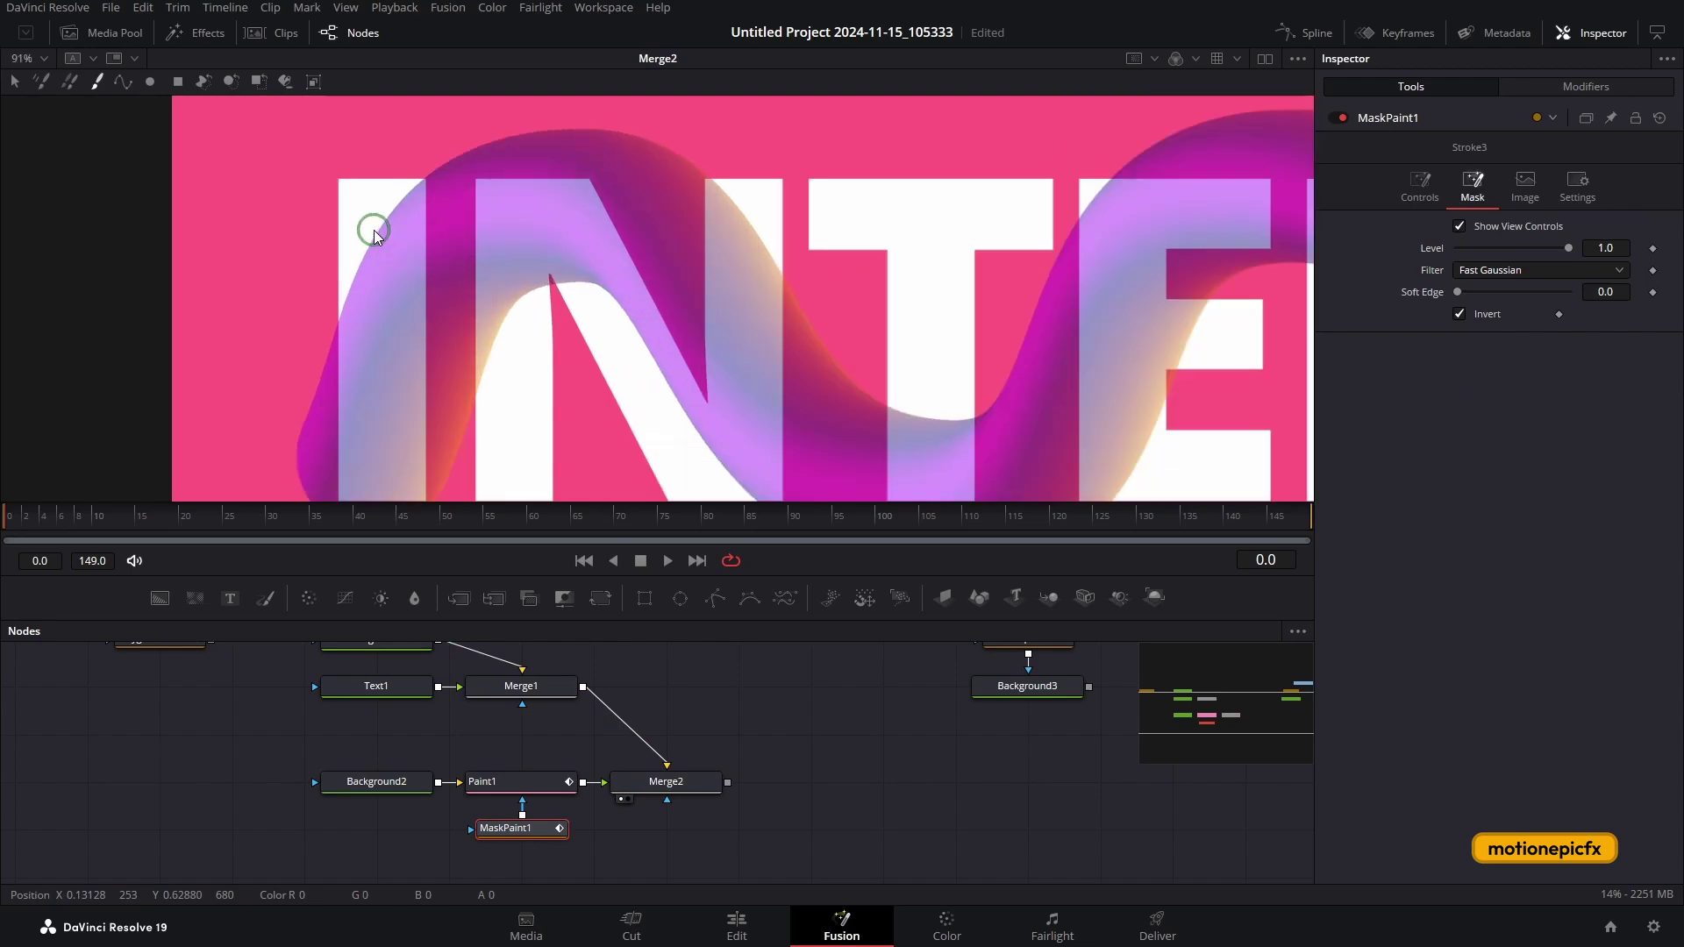
pyautogui.scroll(-2, 375, 233)
pyautogui.click(1420, 186)
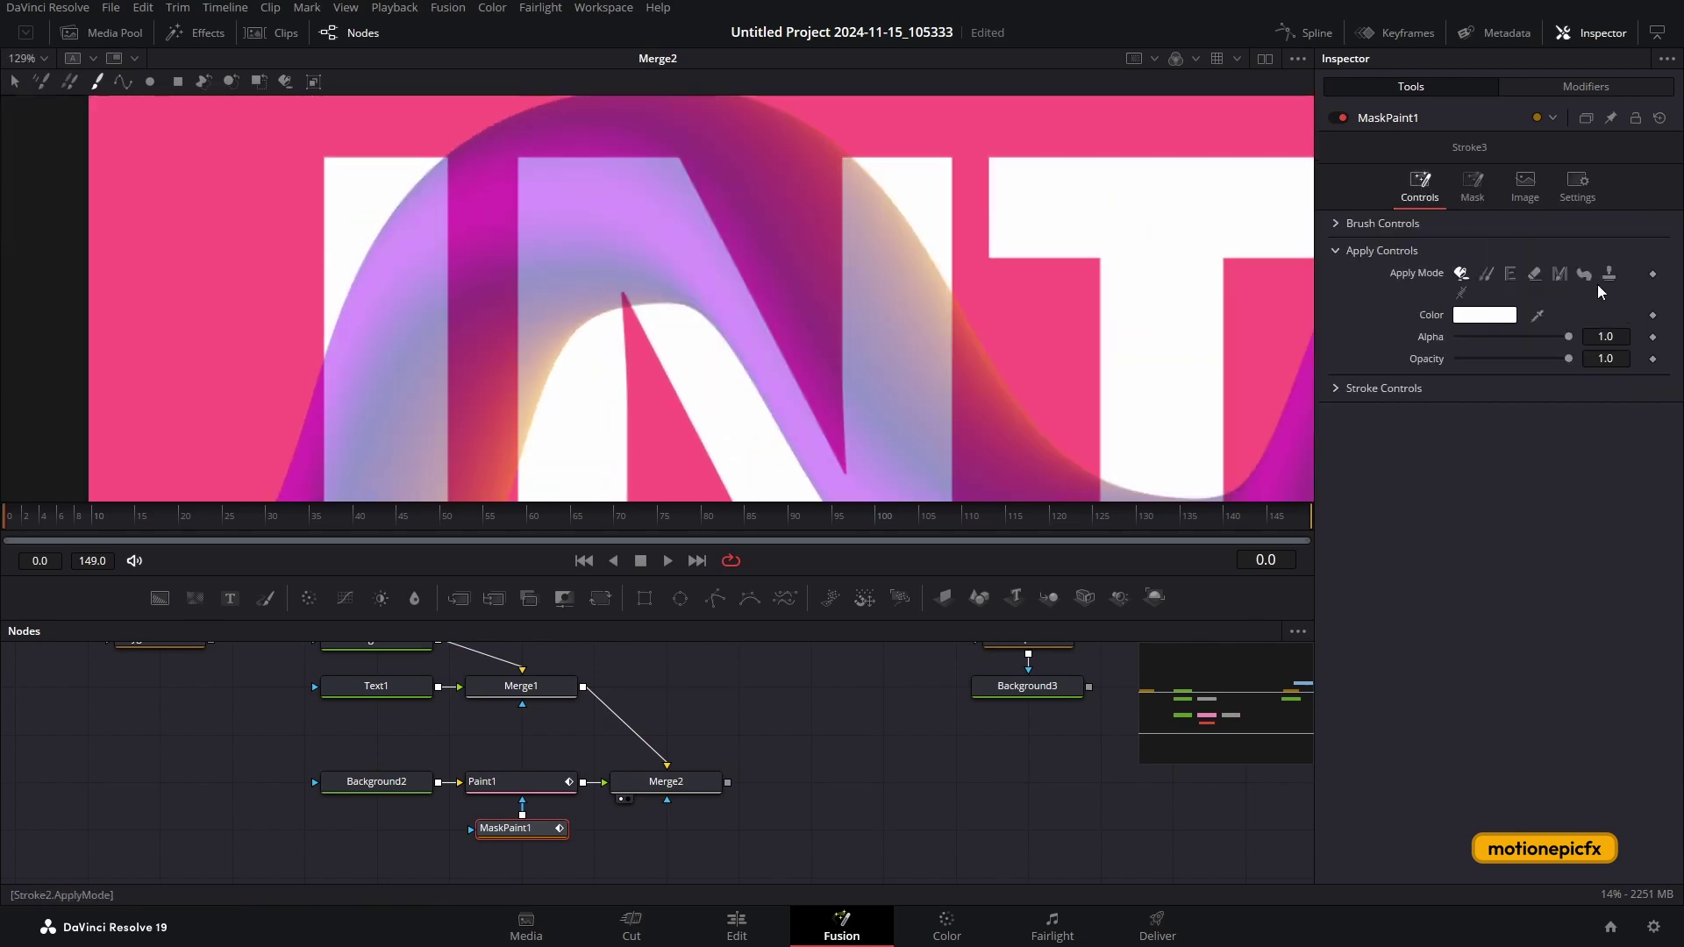
pyautogui.click(1384, 224)
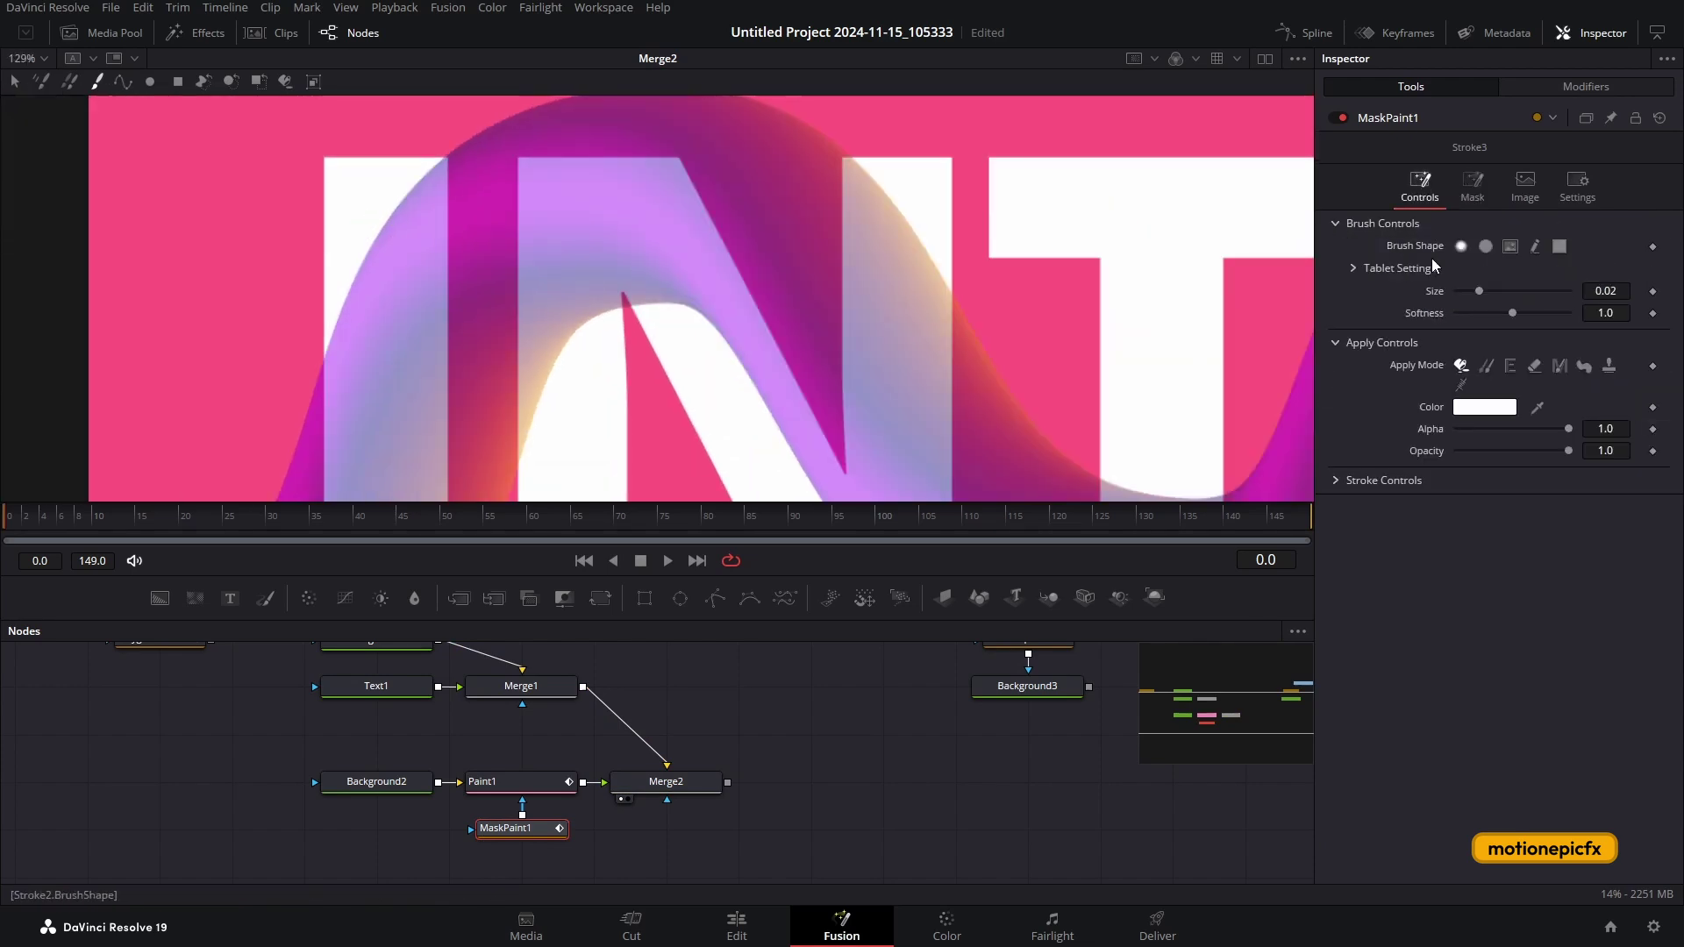
pyautogui.click(1560, 249)
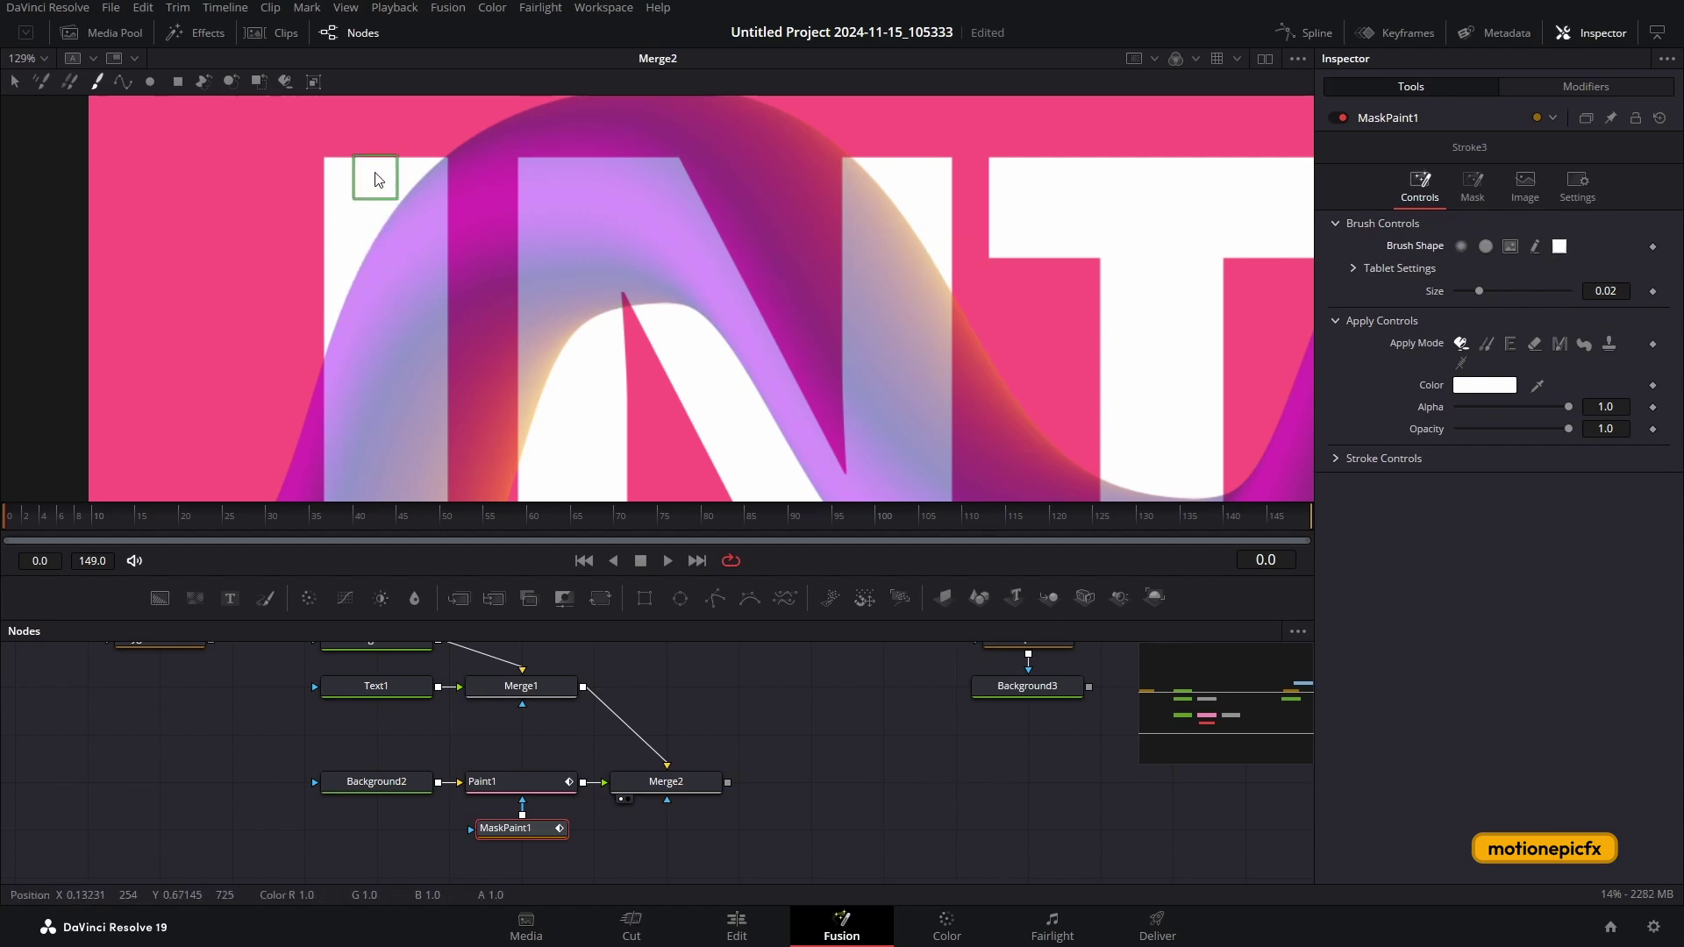
# Paint the mask over the letter I to hide the part of the tube that crosses it.
pyautogui.scroll(2, 377, 178)
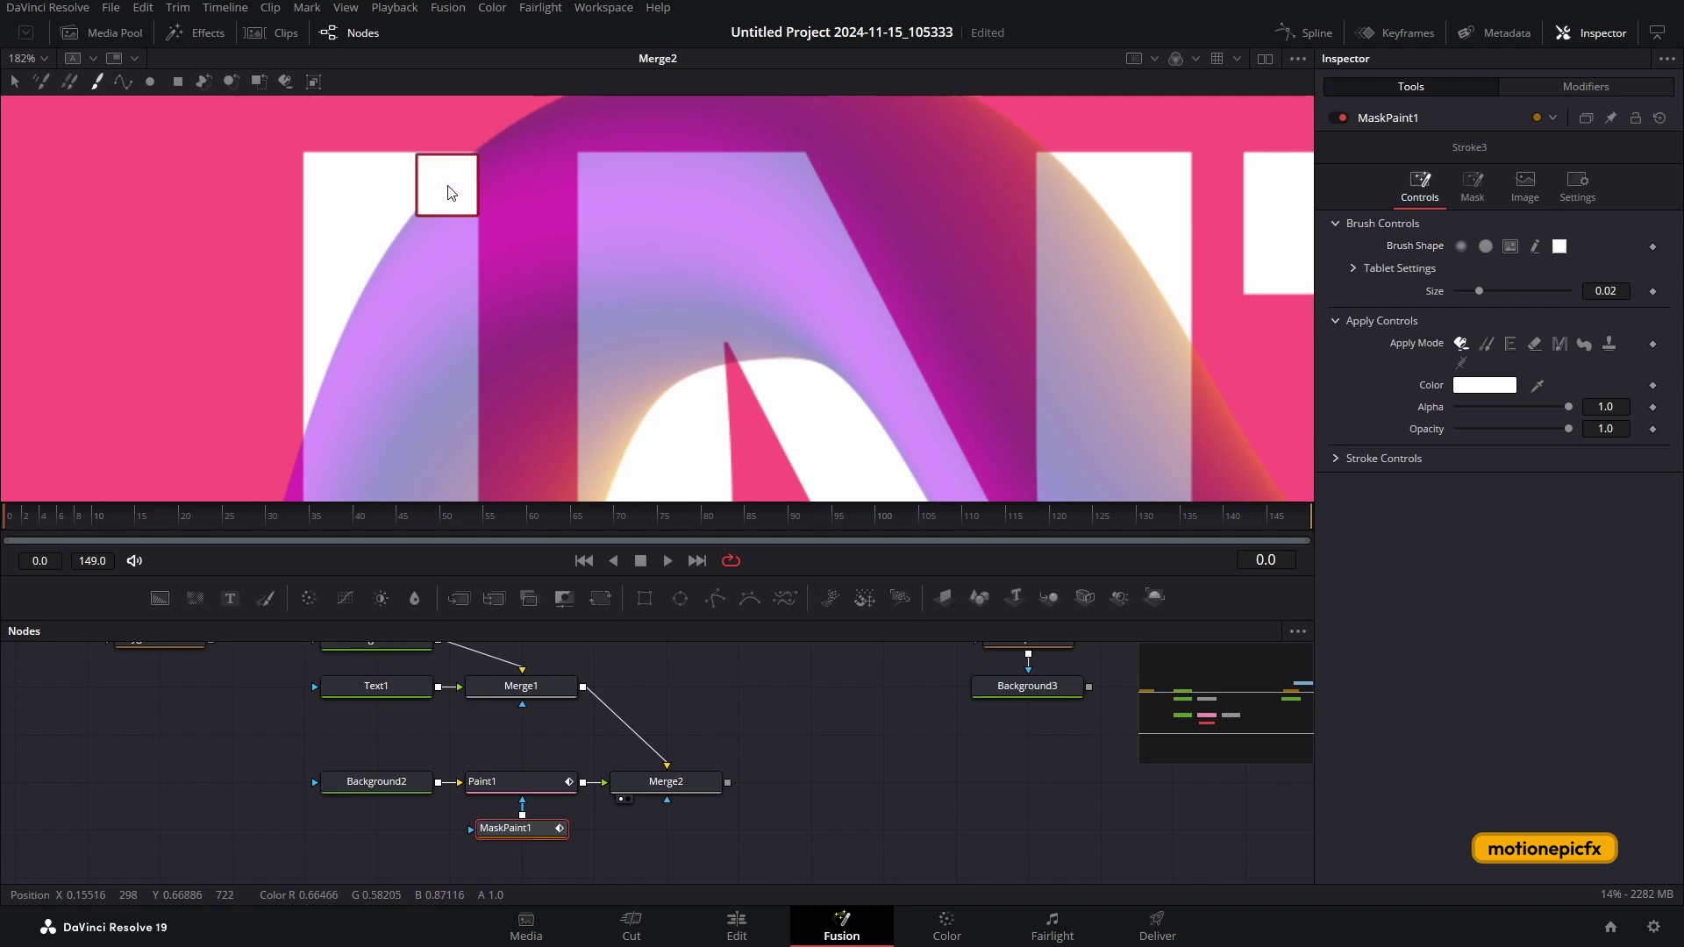
pyautogui.moveTo(447, 186)
pyautogui.mouseDown()
pyautogui.moveTo(425, 260)
pyautogui.moveTo(393, 296)
pyautogui.moveTo(398, 262)
pyautogui.moveTo(376, 322)
pyautogui.moveTo(386, 413)
pyautogui.moveTo(361, 378)
pyautogui.moveTo(365, 279)
pyautogui.moveTo(357, 357)
pyautogui.mouseUp()
pyautogui.press('-')
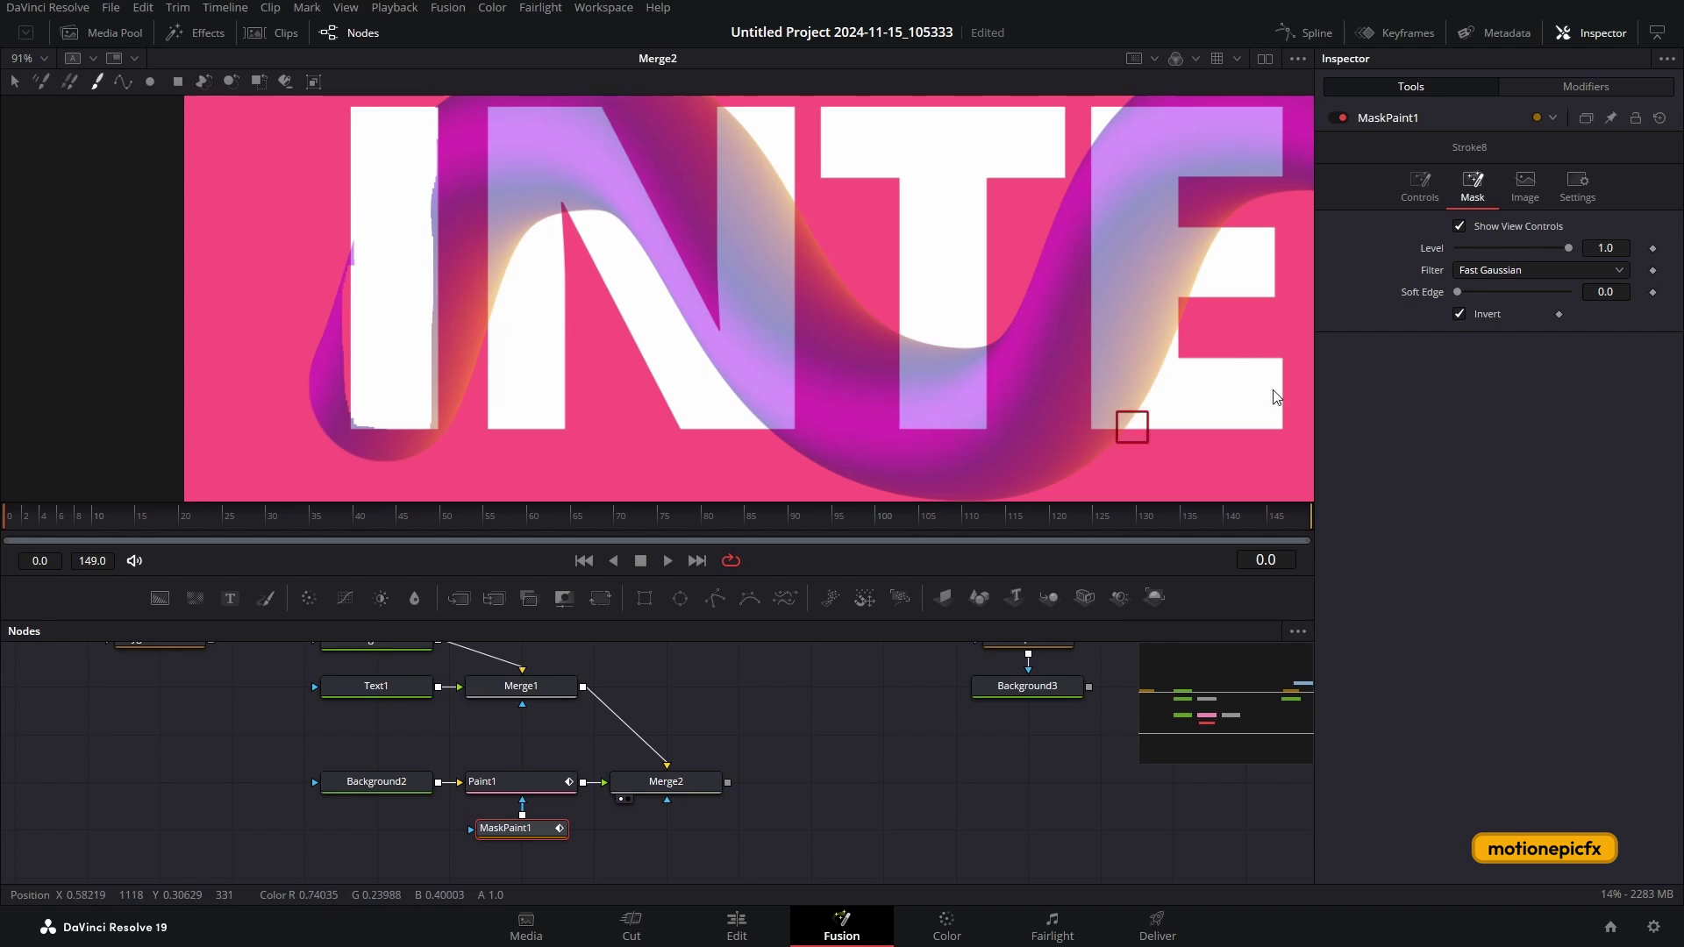
# Set the mask brush's alpha to 0.0 and paint along the outer left edge of the I to restore the tube there.
pyautogui.click(1435, 197)
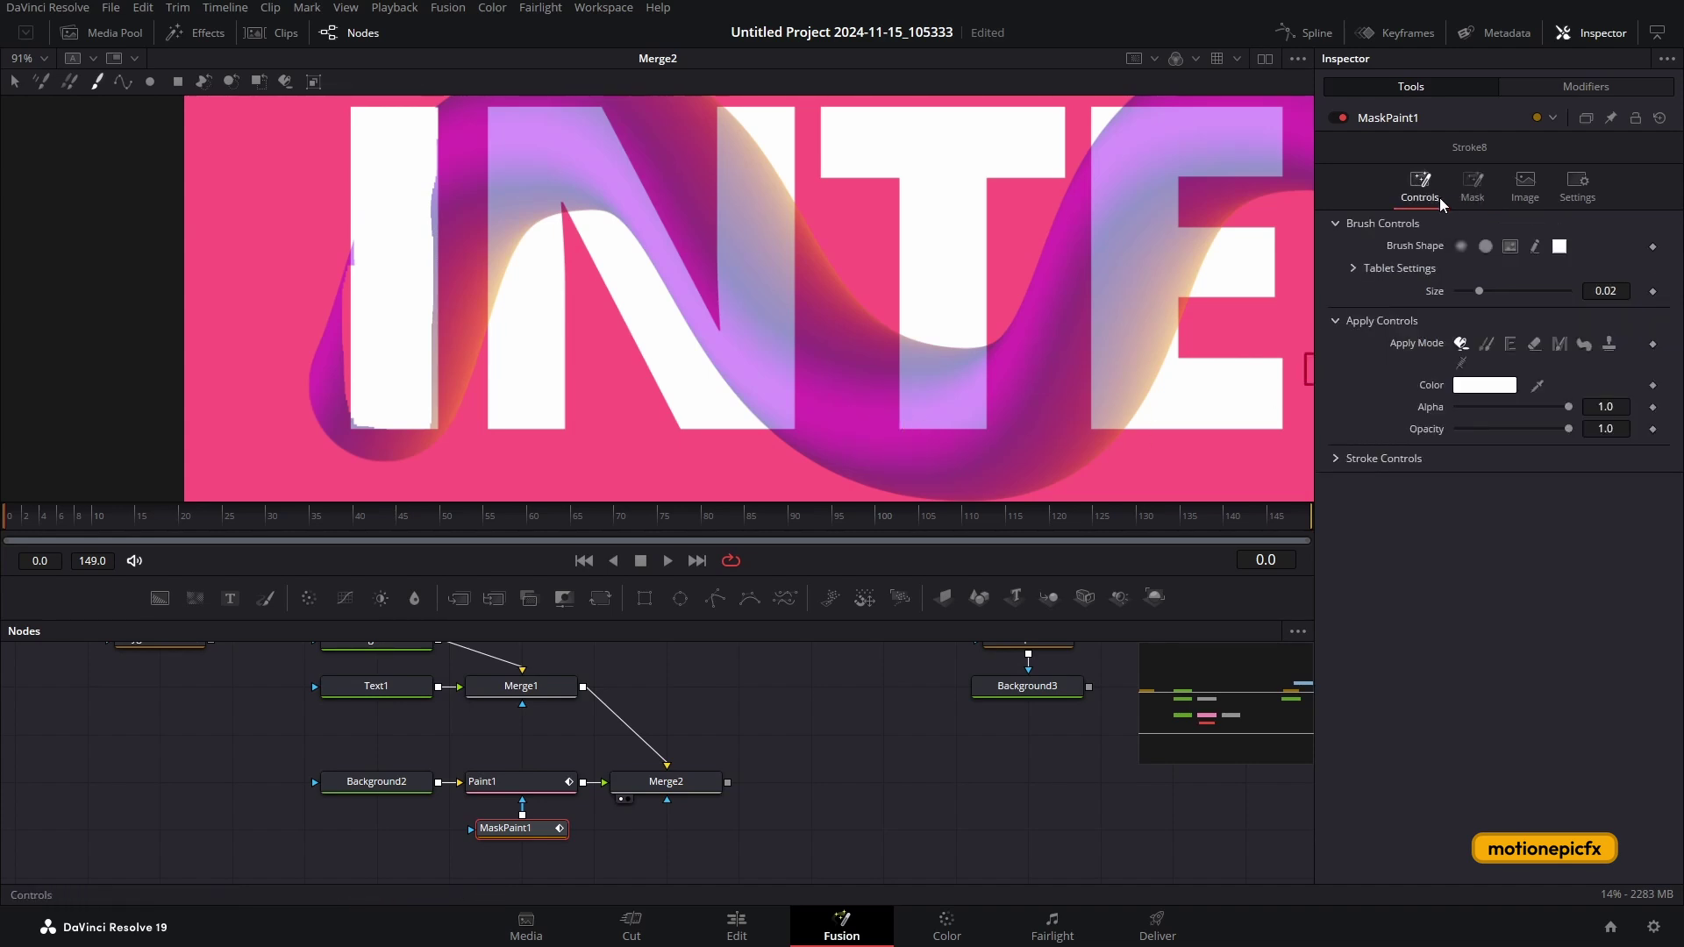
pyautogui.moveTo(1569, 407); pyautogui.dragTo(1427, 408)
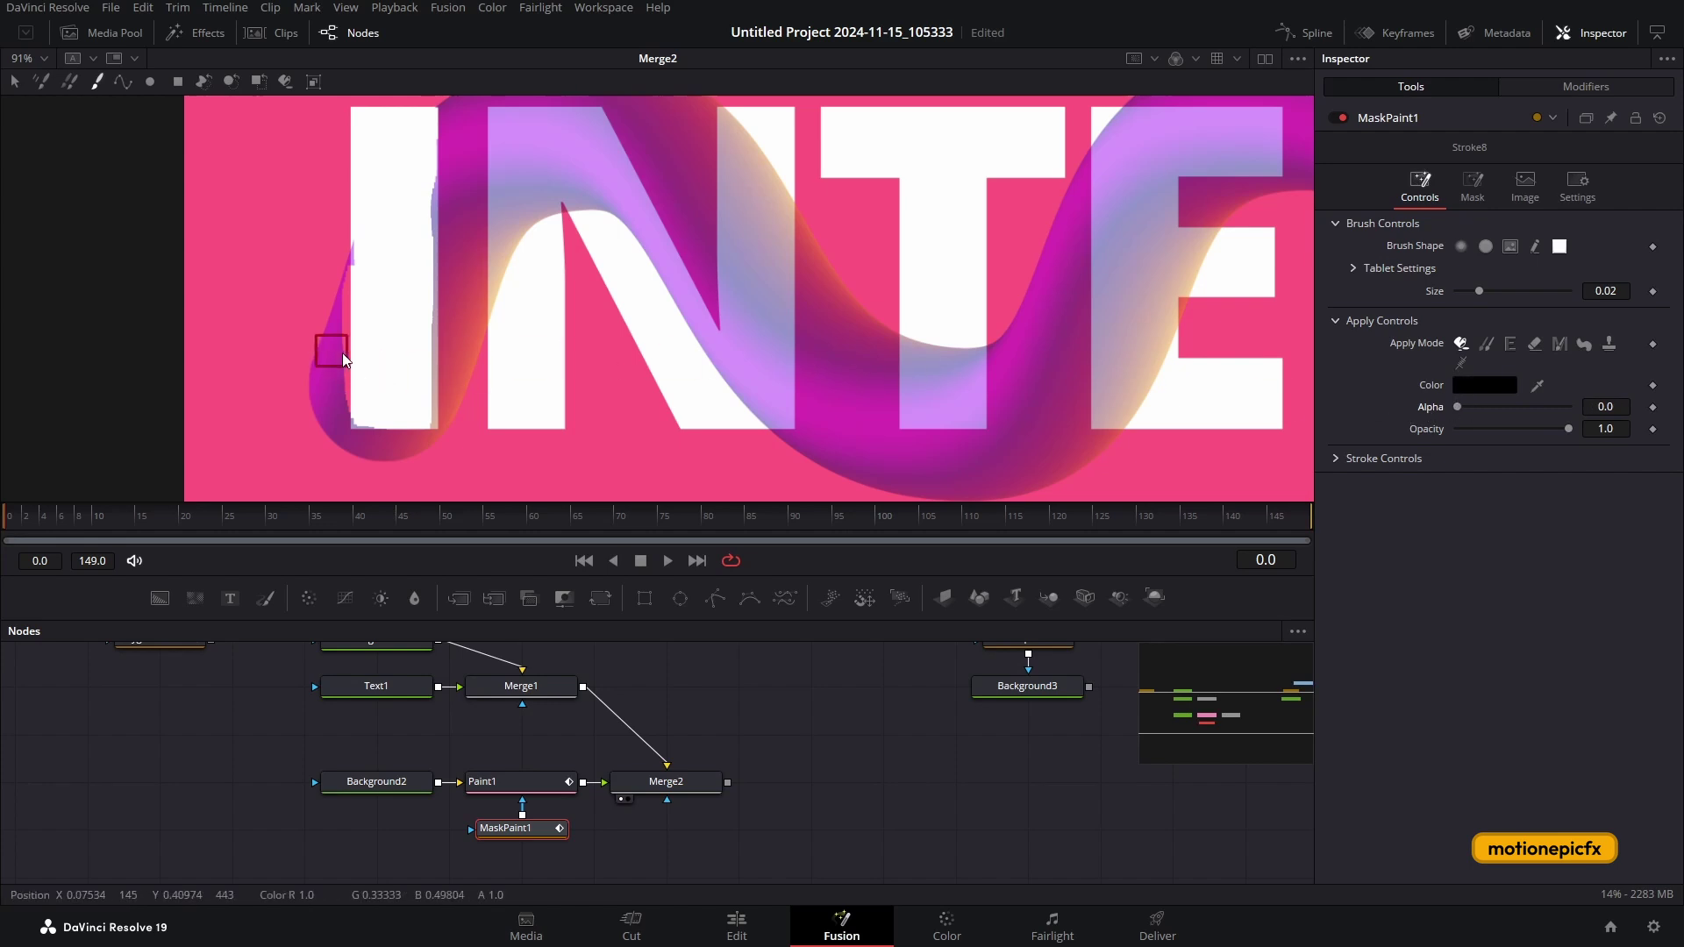
pyautogui.moveTo(336, 355); pyautogui.dragTo(337, 301)
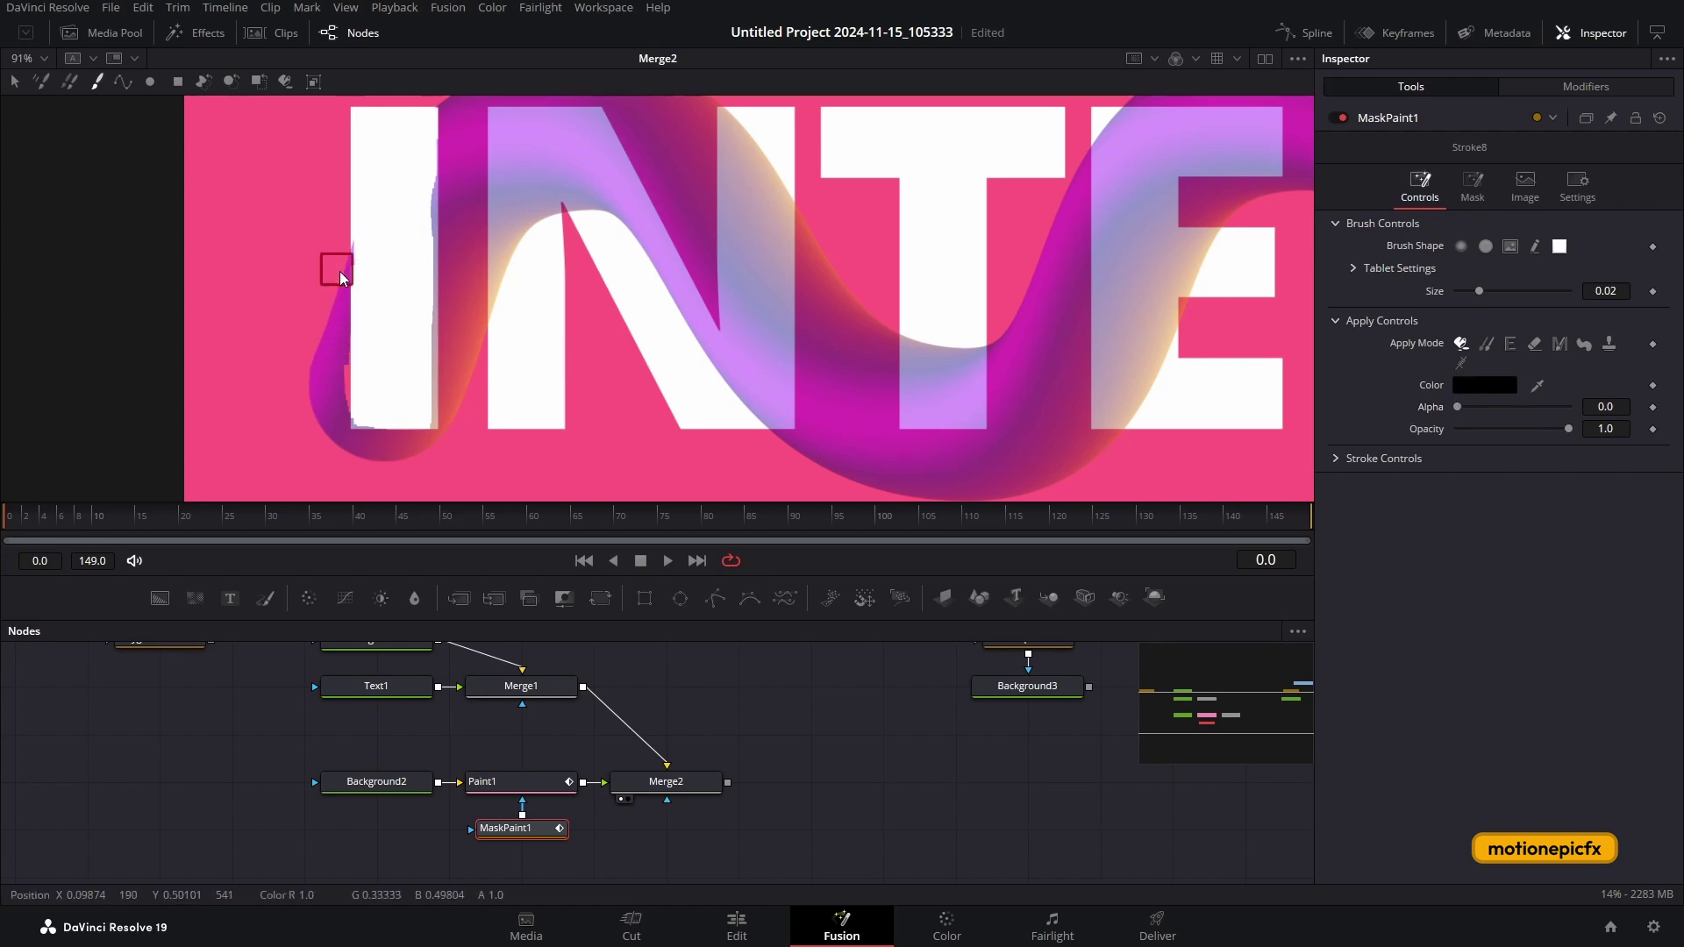
pyautogui.moveTo(324, 361); pyautogui.dragTo(329, 398)
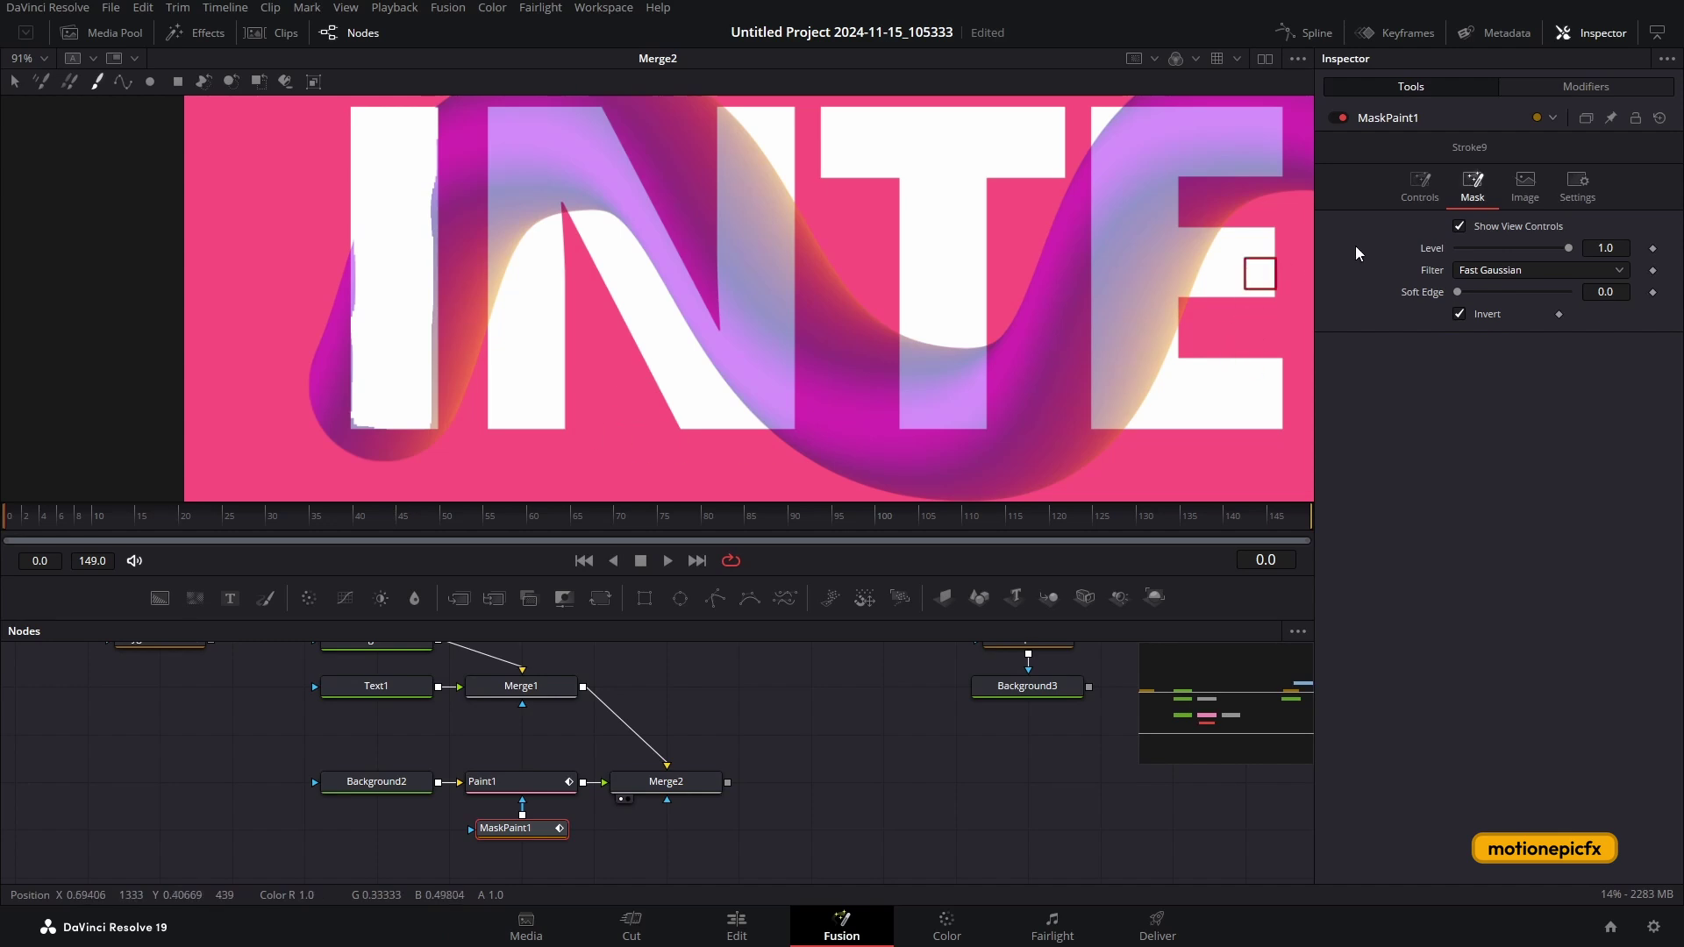
# Set the mask brush's alpha to 1.0 and paint out the leftover tube fragments along the edges of the letter I.
pyautogui.moveTo(1462, 412); pyautogui.dragTo(1608, 423)
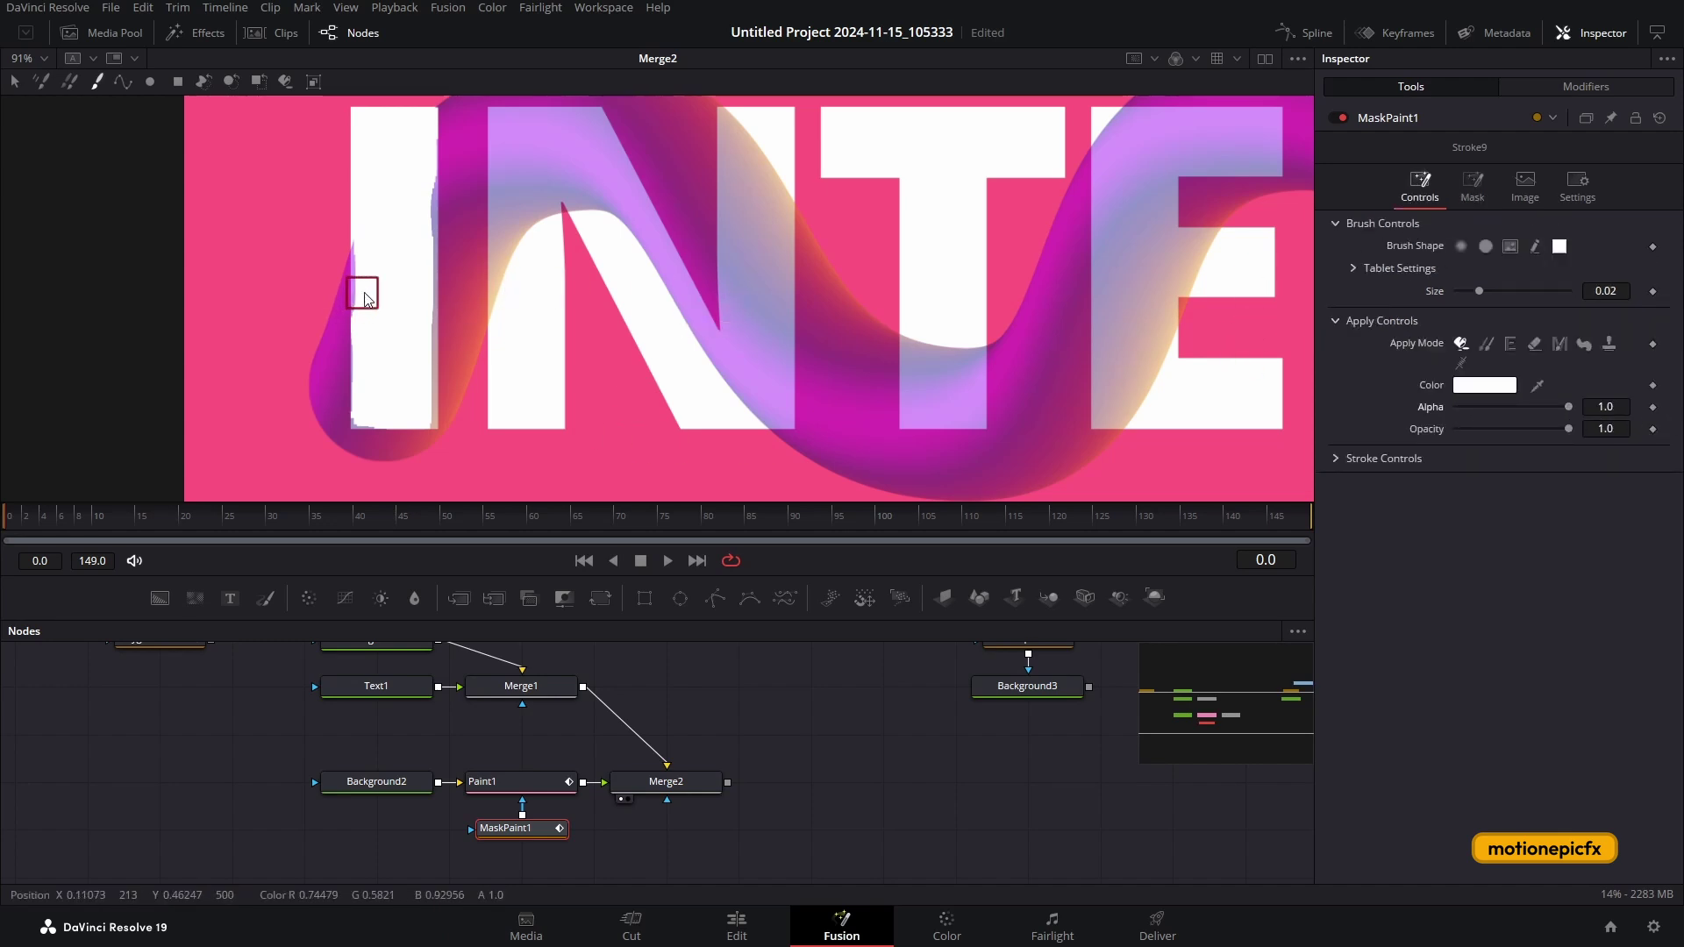
pyautogui.moveTo(368, 266); pyautogui.dragTo(366, 309)
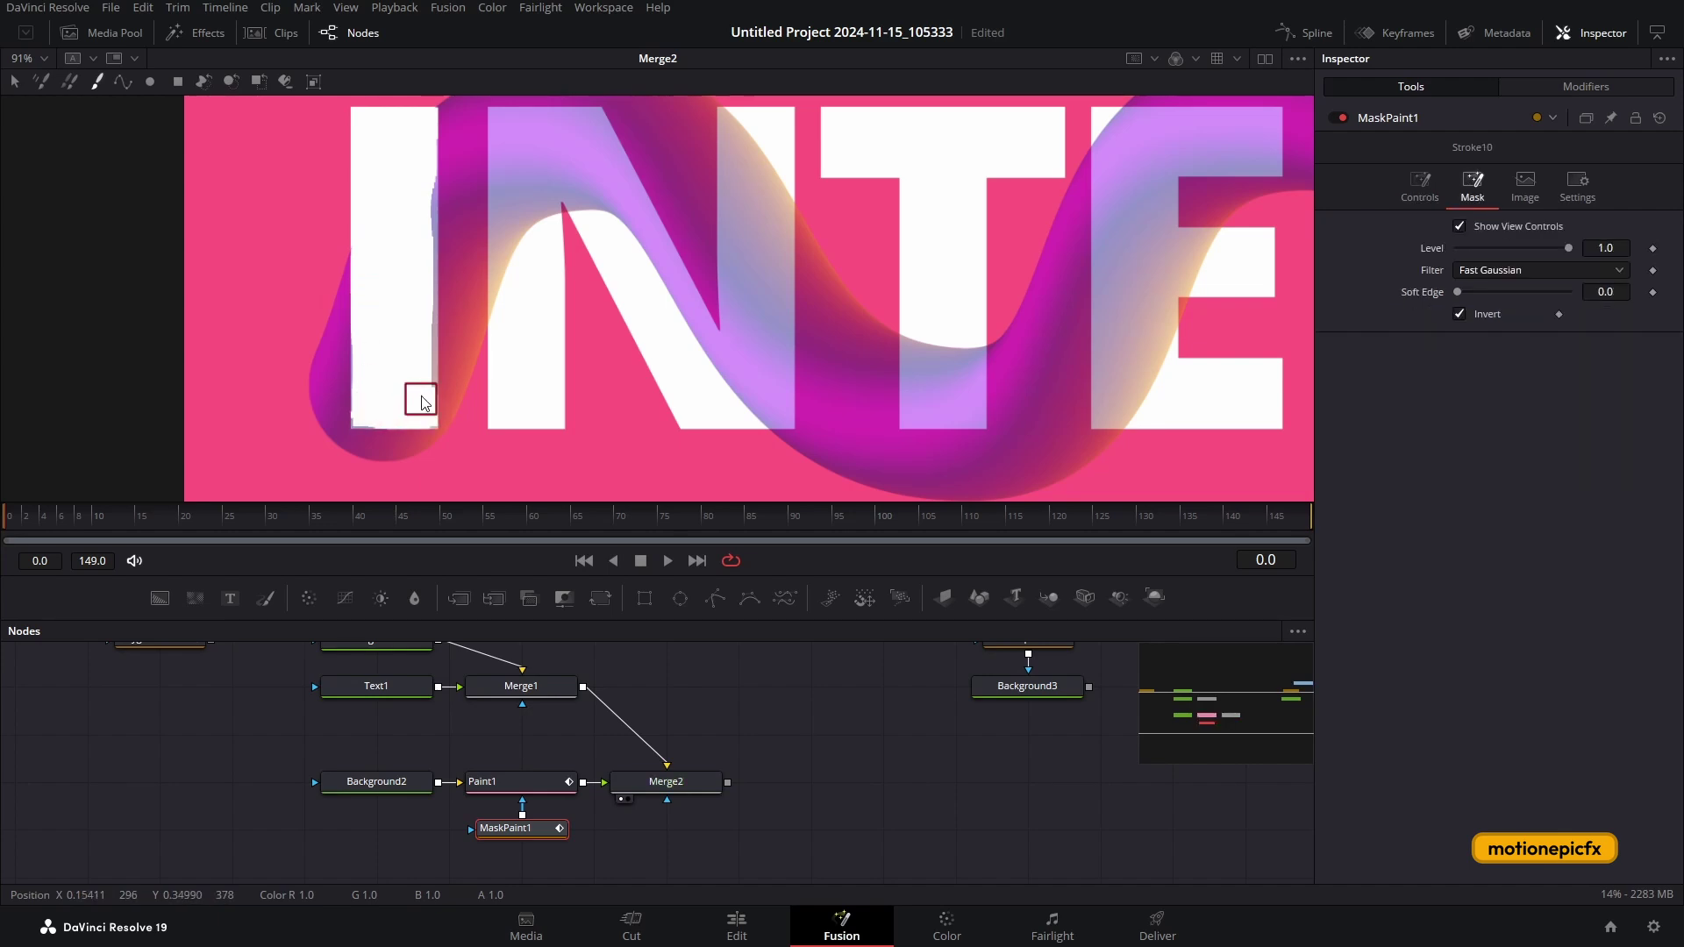
pyautogui.click(423, 366)
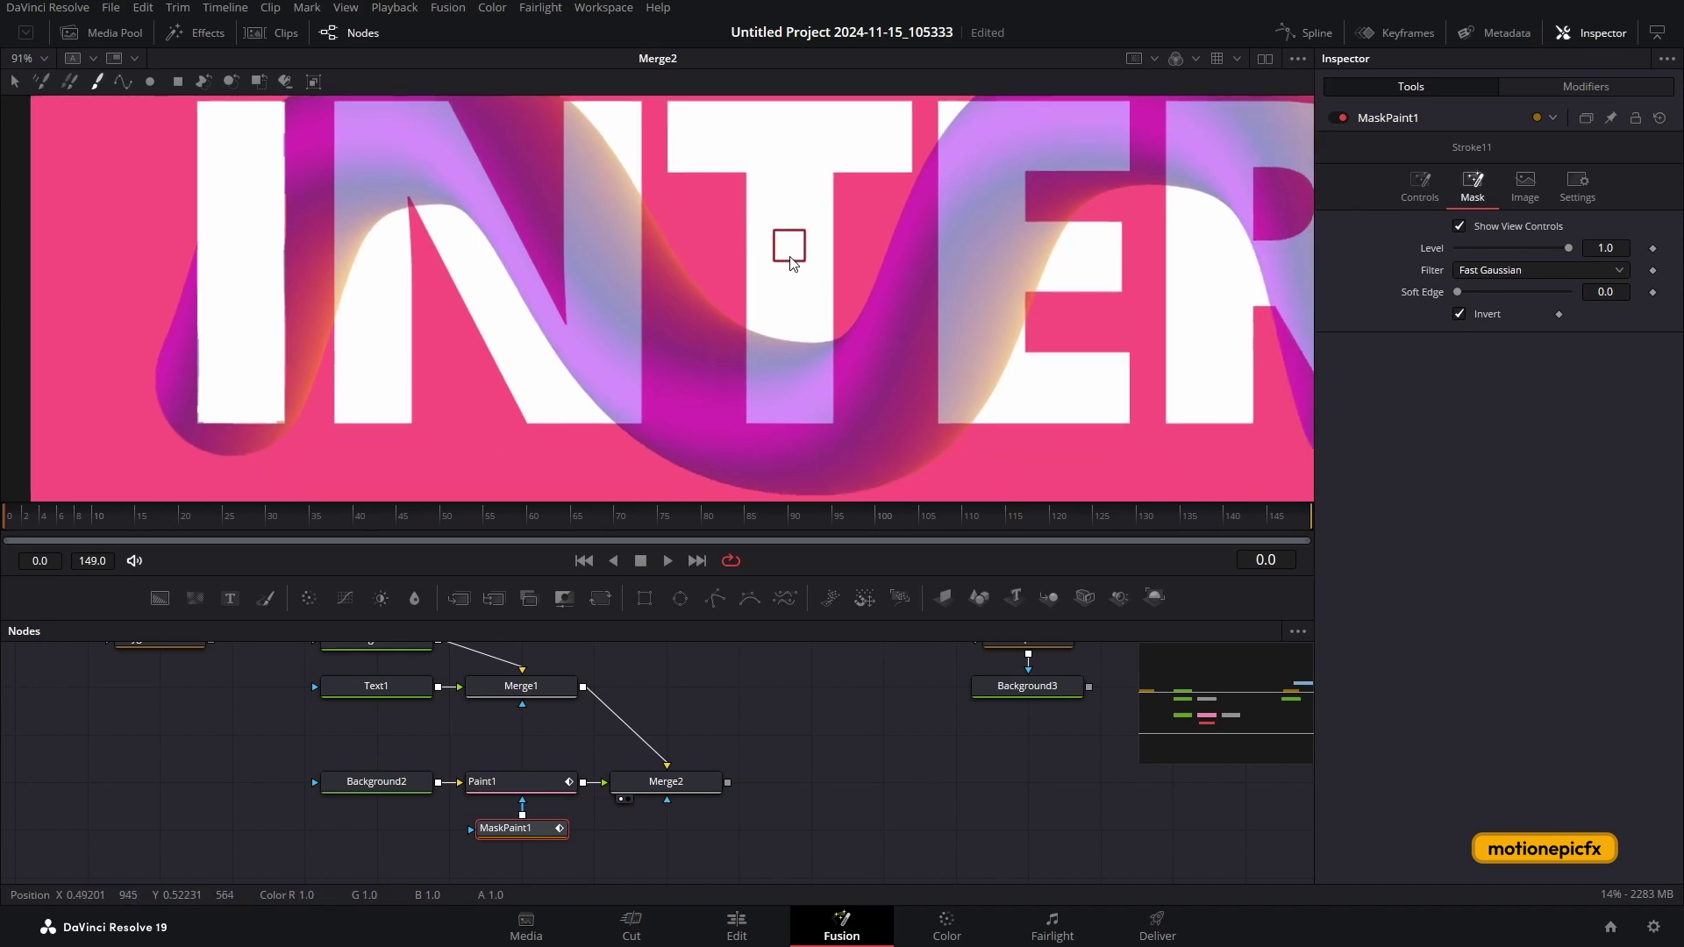
# Paint the mask over the lower stem of the letter T to hide the part of the tube that crosses it.
pyautogui.moveTo(791, 264)
pyautogui.mouseDown()
pyautogui.moveTo(783, 416)
pyautogui.moveTo(822, 408)
pyautogui.moveTo(817, 352)
pyautogui.moveTo(791, 373)
pyautogui.moveTo(769, 343)
pyautogui.moveTo(773, 414)
pyautogui.mouseUp()
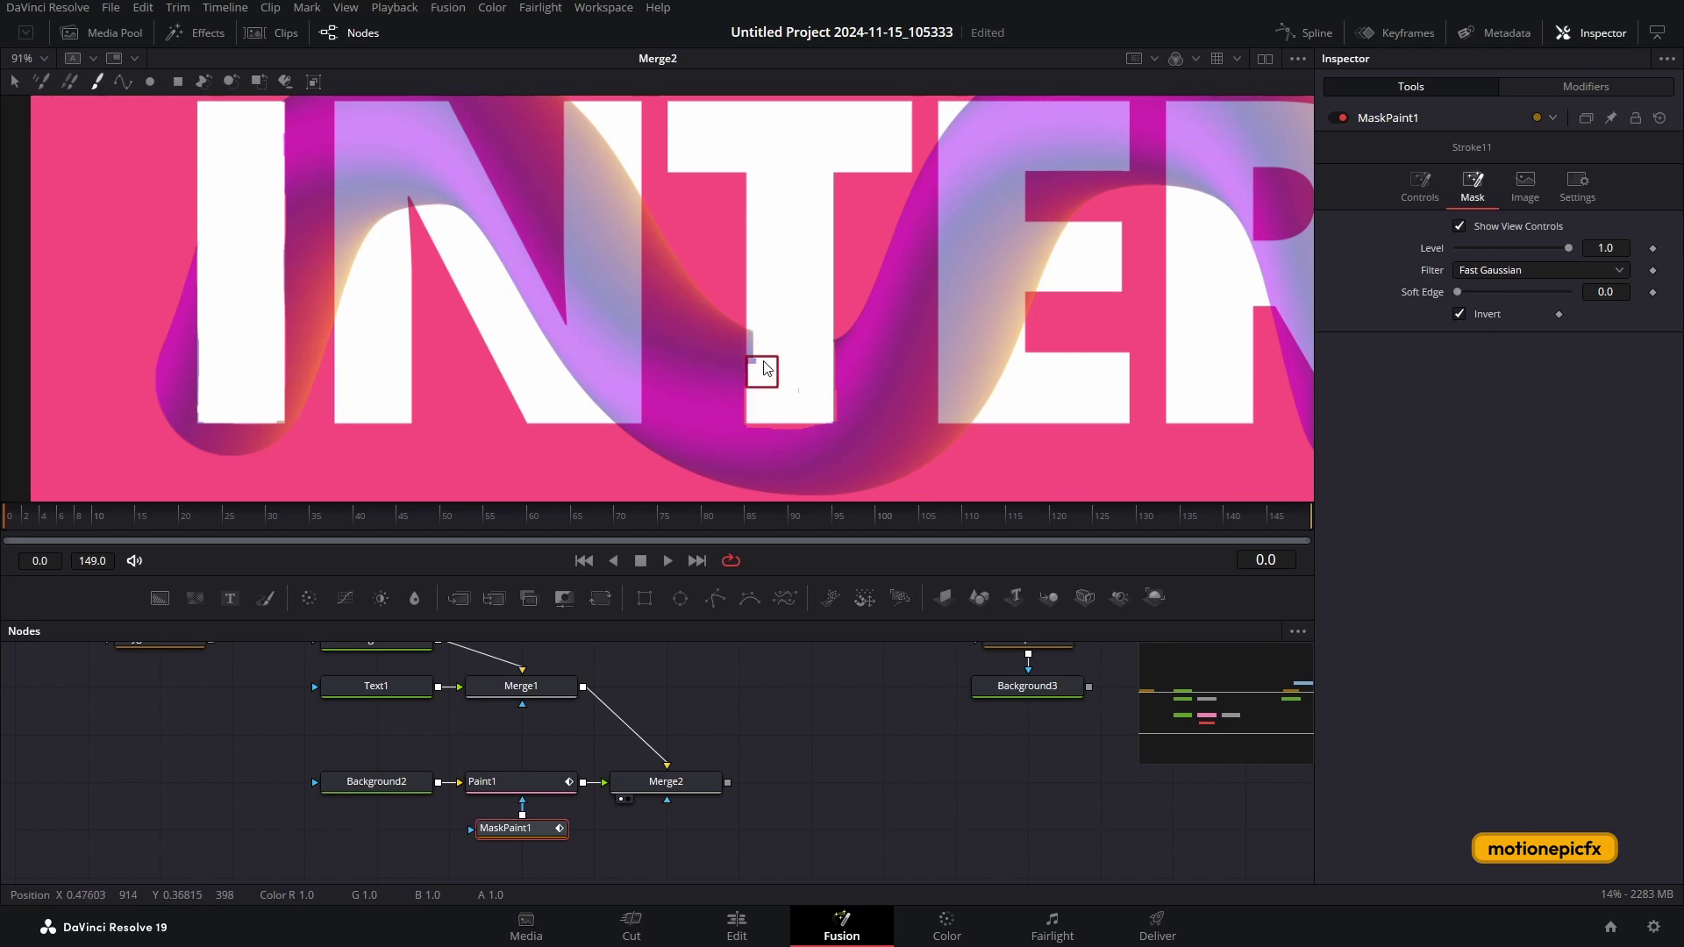
pyautogui.moveTo(765, 348); pyautogui.dragTo(808, 399)
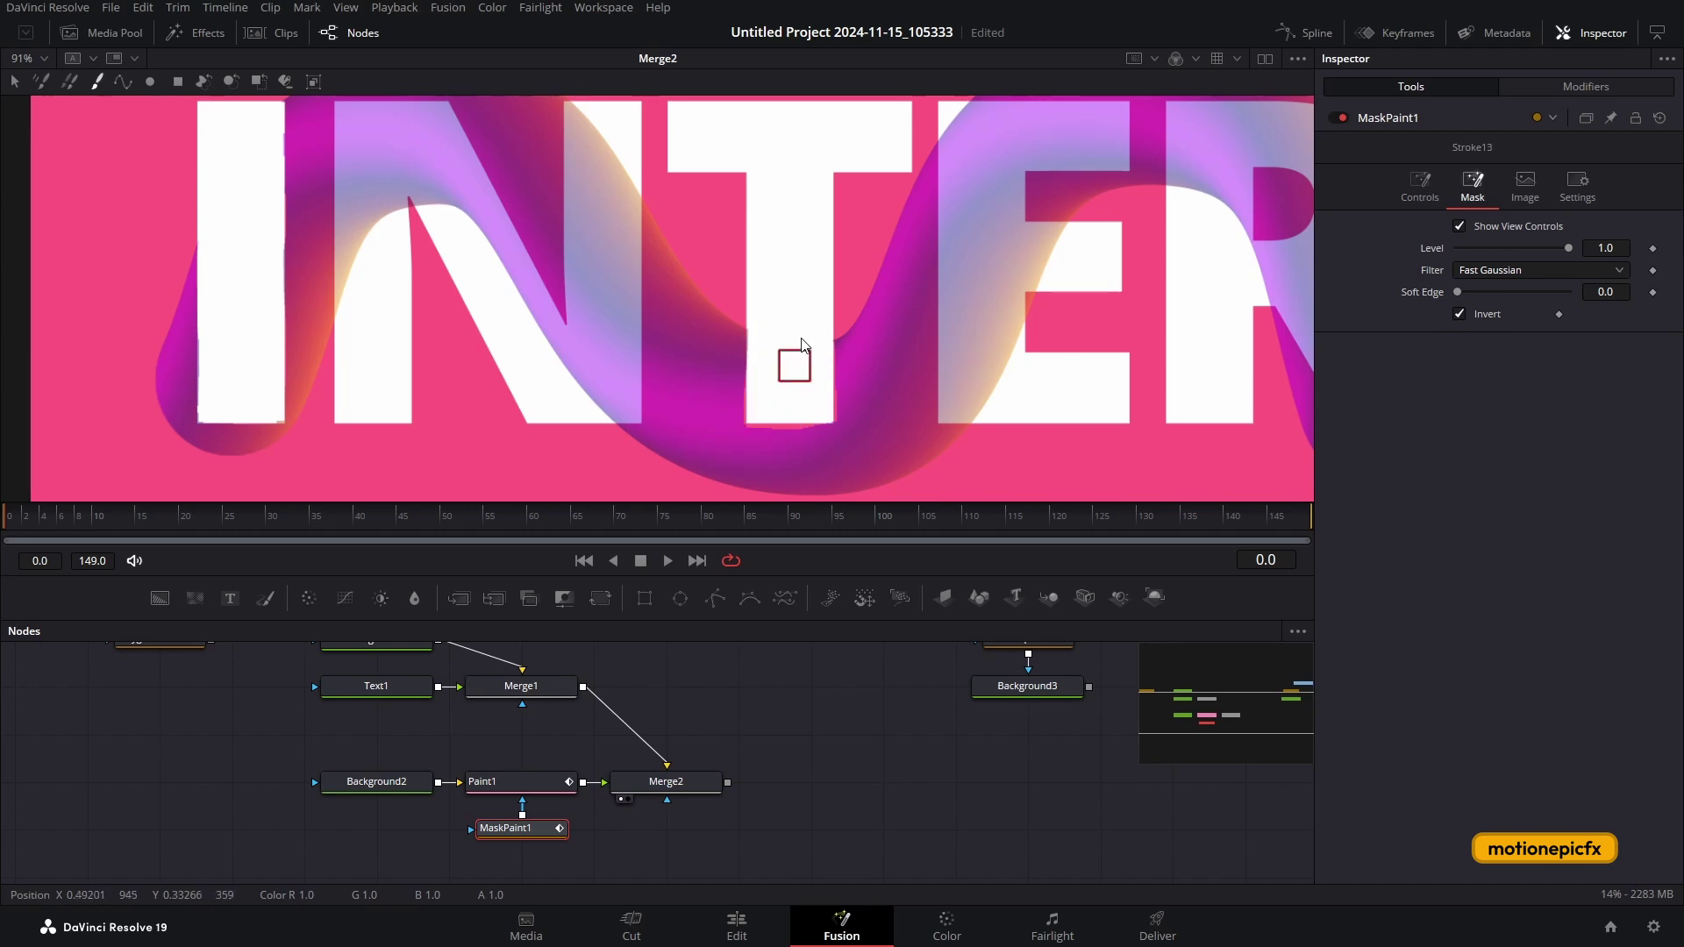
# Paint the mask over the bowl, stem and leg of the letter R to hide the tube in front of it.
pyautogui.hscroll(5, 692, 338)
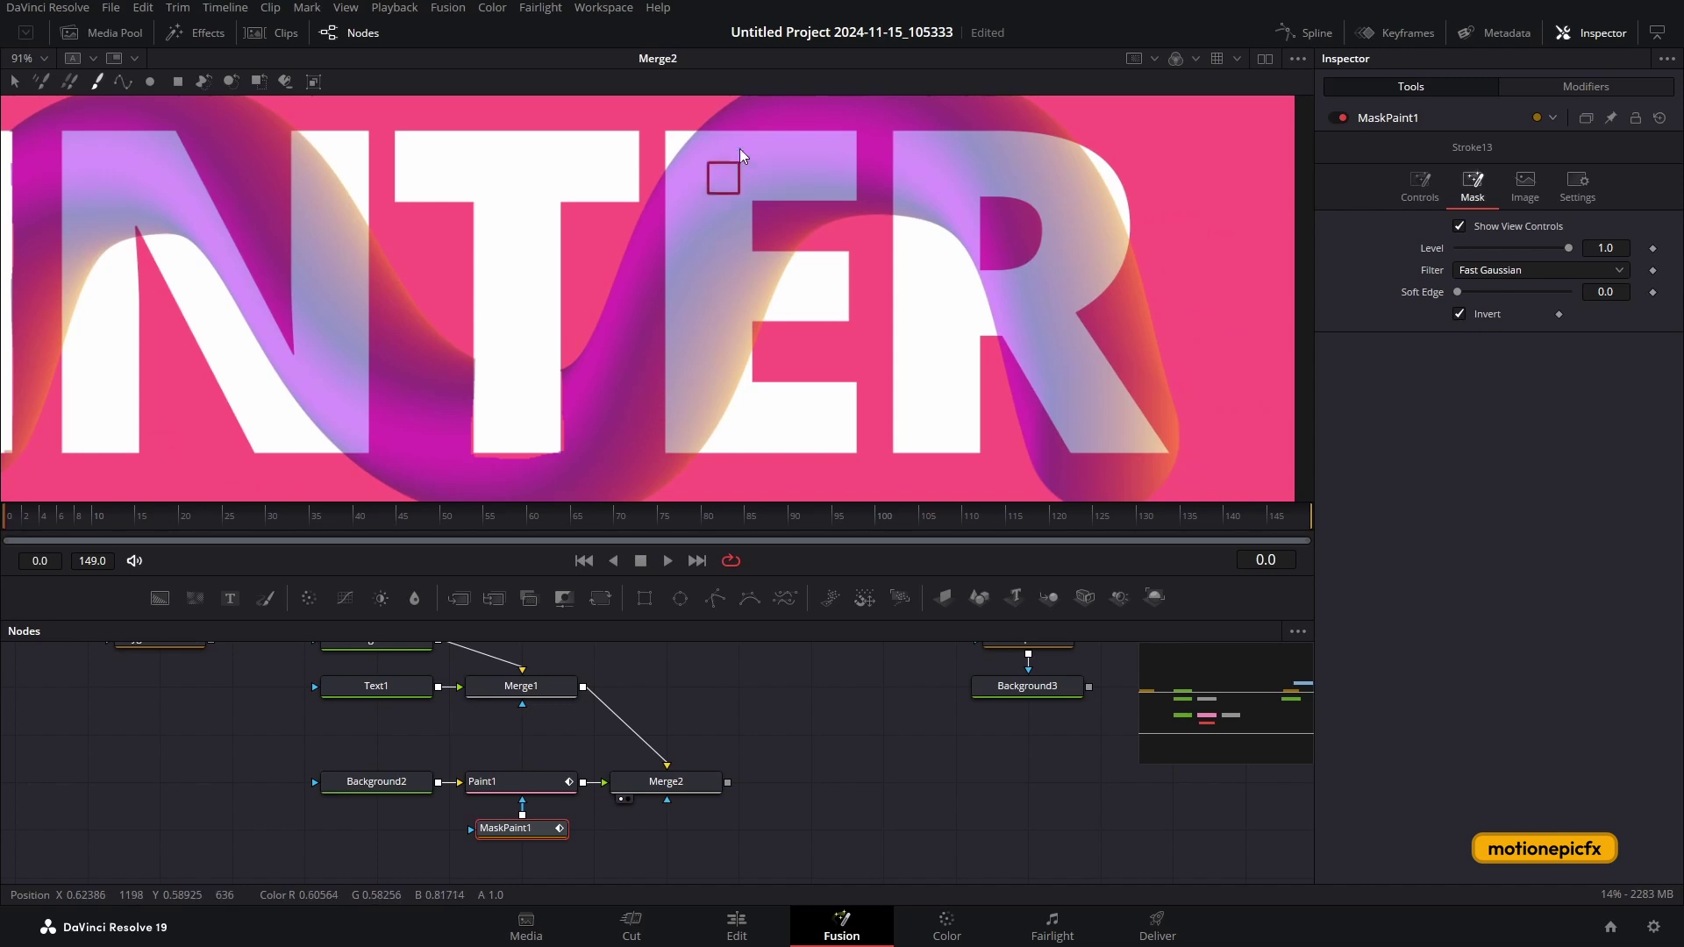
pyautogui.hscroll(2, 894, 235)
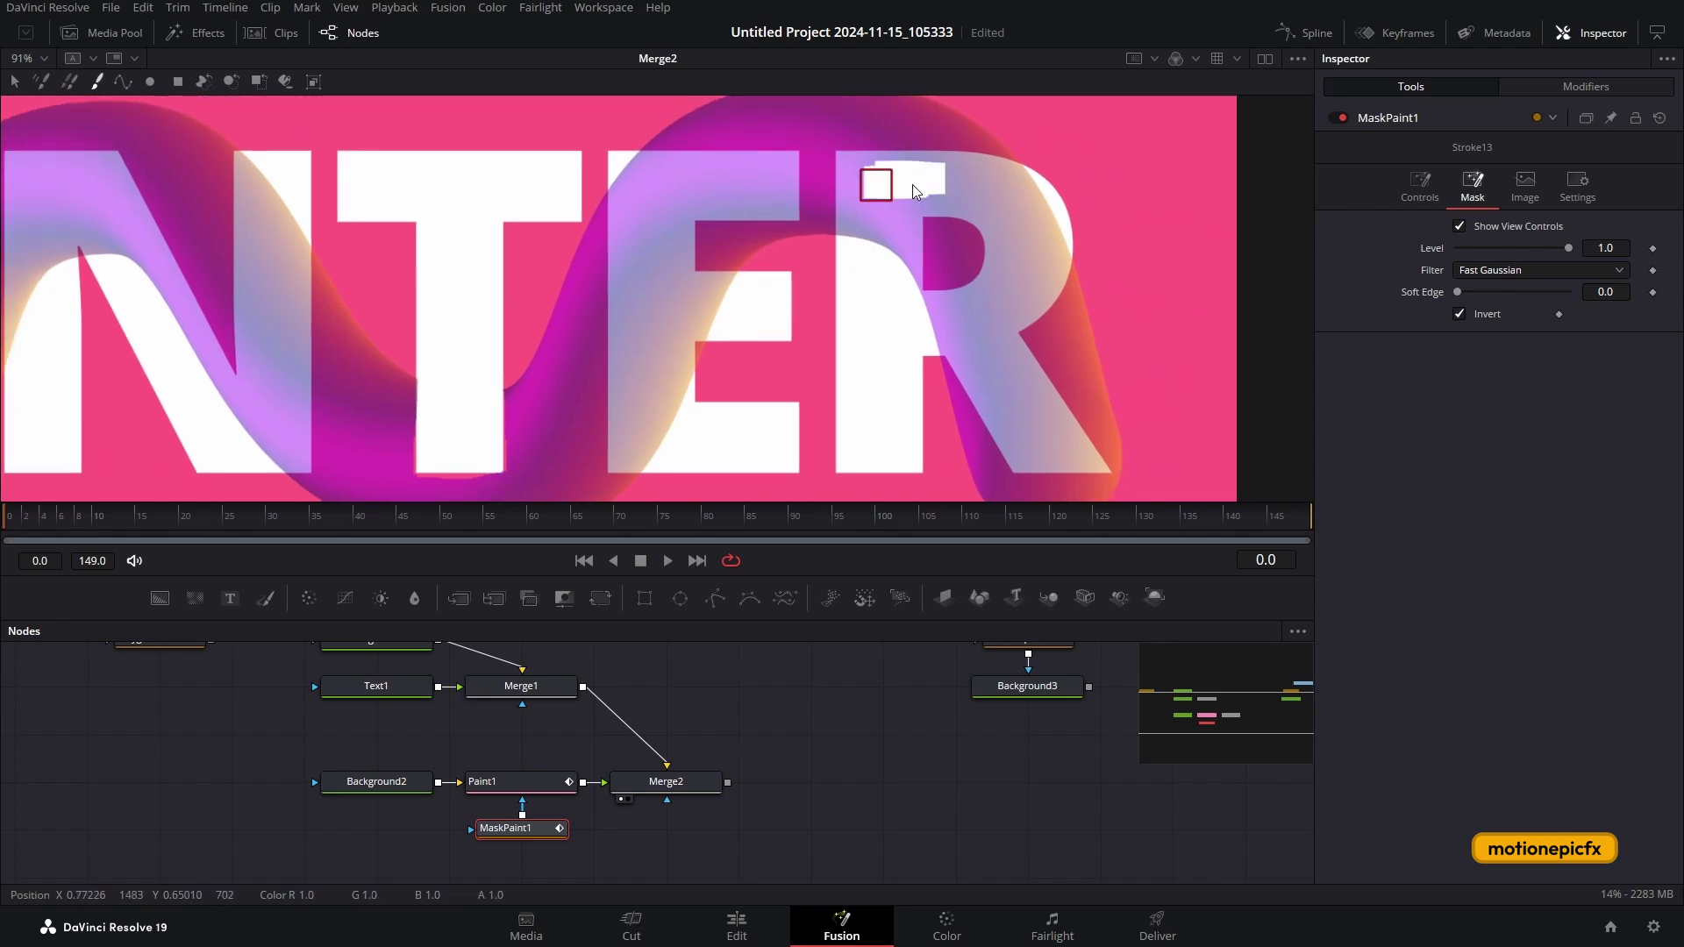
pyautogui.moveTo(985, 310); pyautogui.dragTo(960, 321)
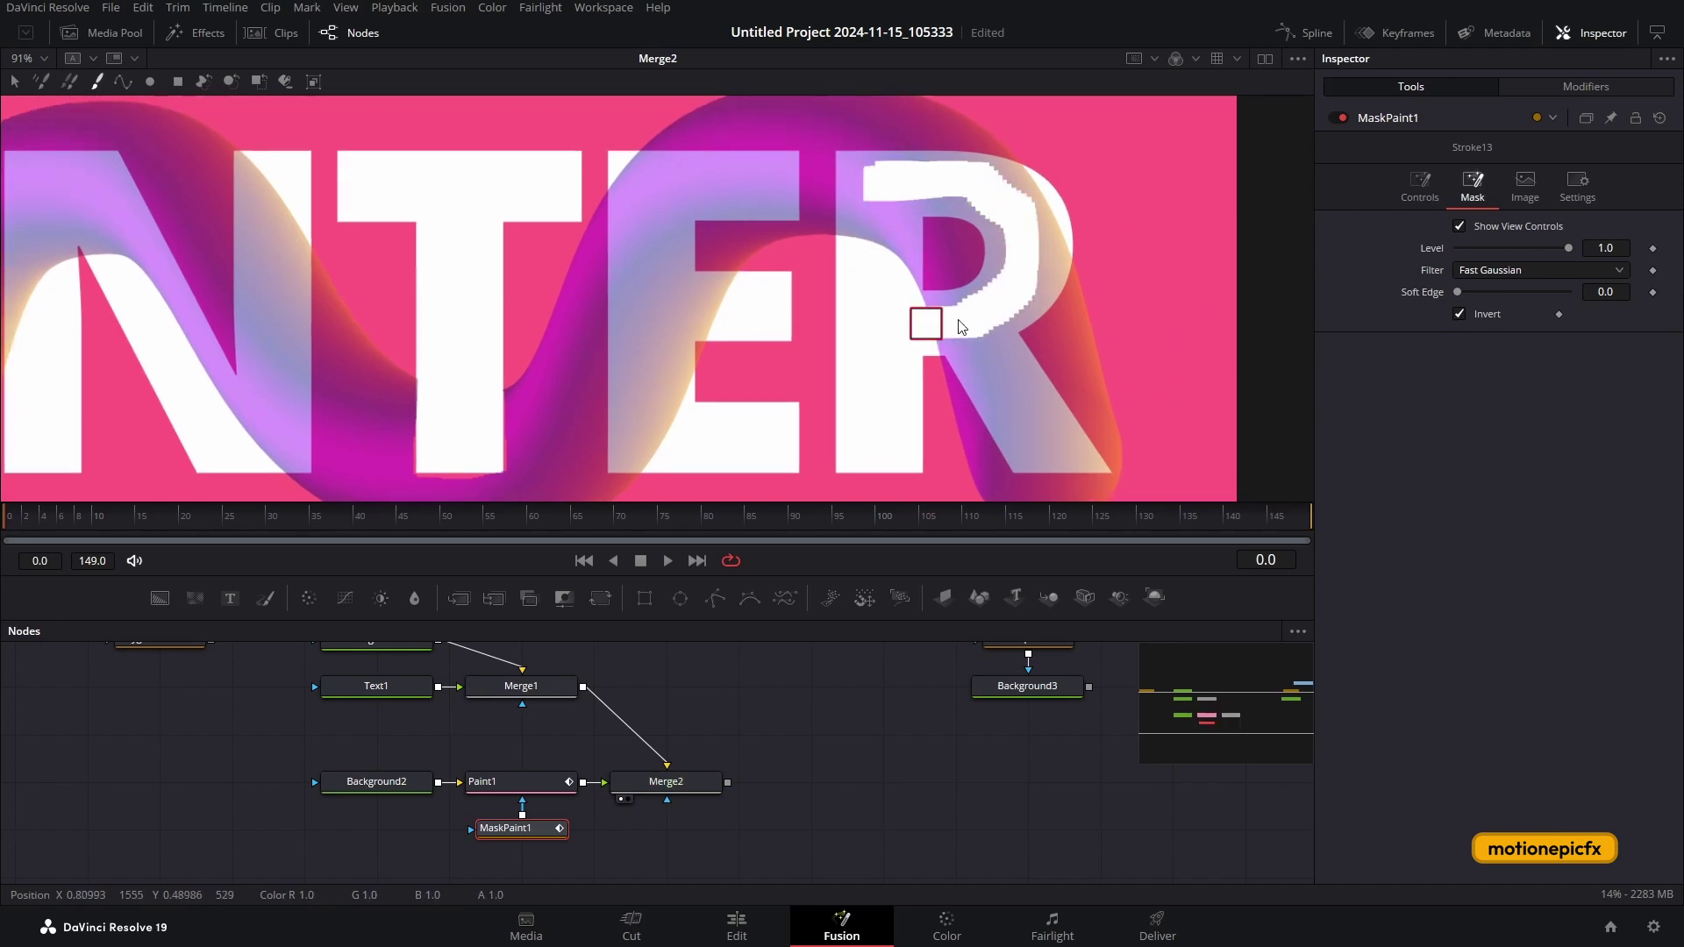
pyautogui.moveTo(866, 244)
pyautogui.mouseDown()
pyautogui.moveTo(874, 175)
pyautogui.moveTo(895, 173)
pyautogui.moveTo(985, 186)
pyautogui.moveTo(1030, 231)
pyautogui.moveTo(1042, 275)
pyautogui.moveTo(957, 351)
pyautogui.moveTo(1072, 454)
pyautogui.mouseUp()
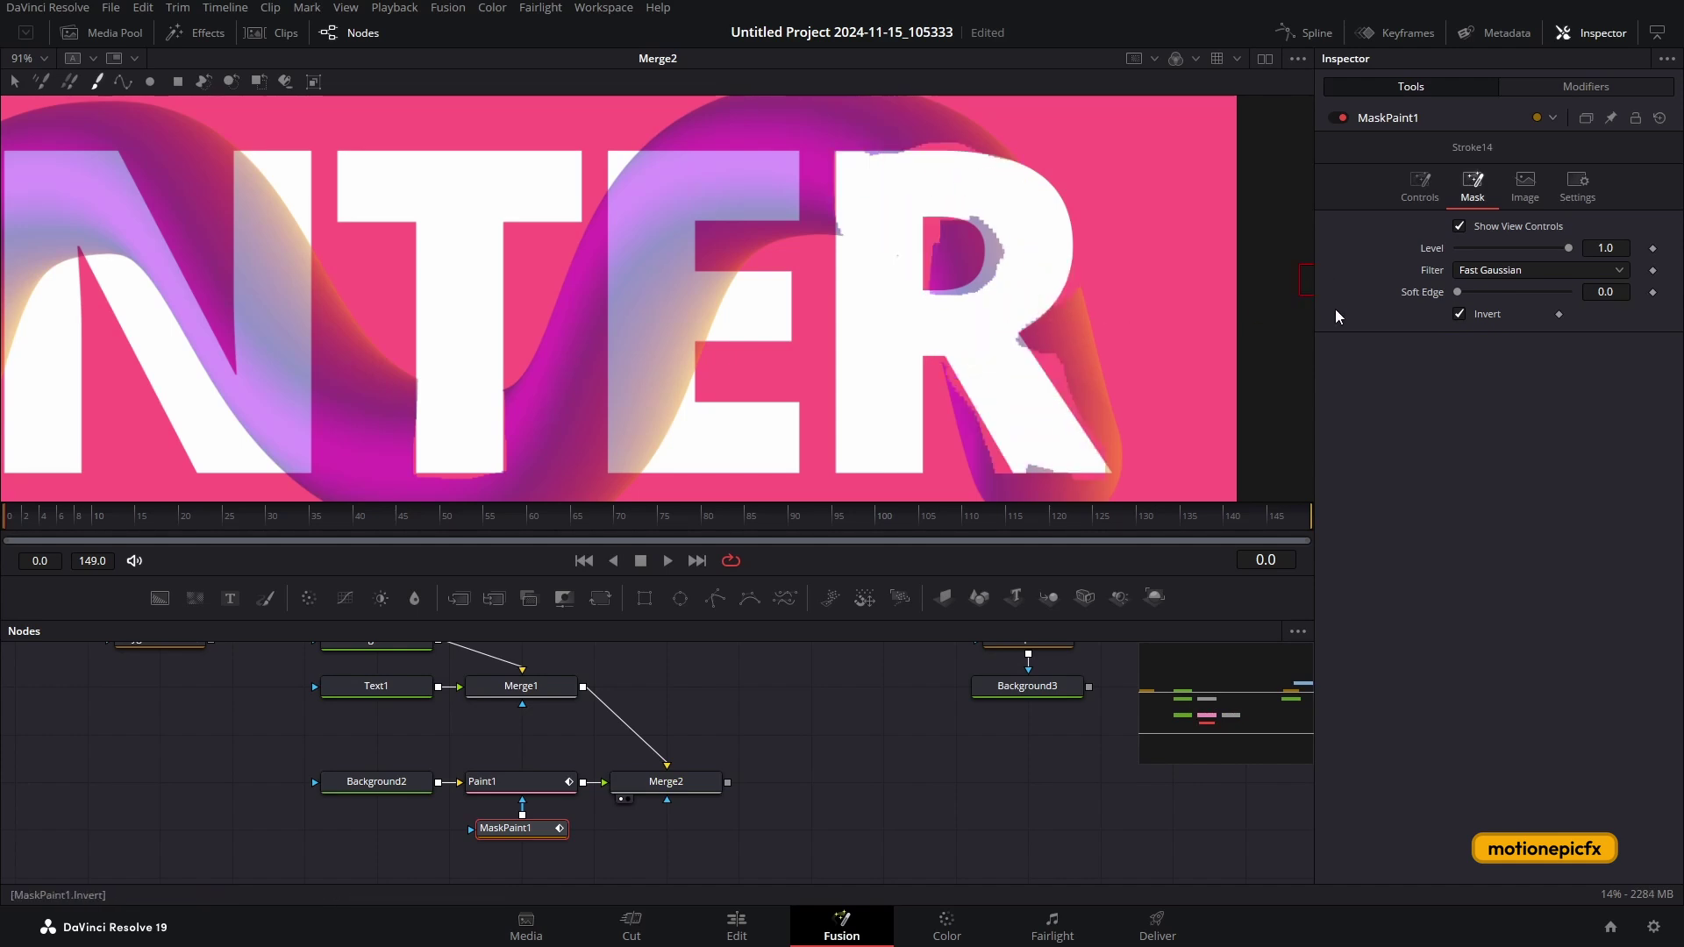
# Set Merge2's blend to 1.0 and view the whole composition.
pyautogui.click(693, 783)
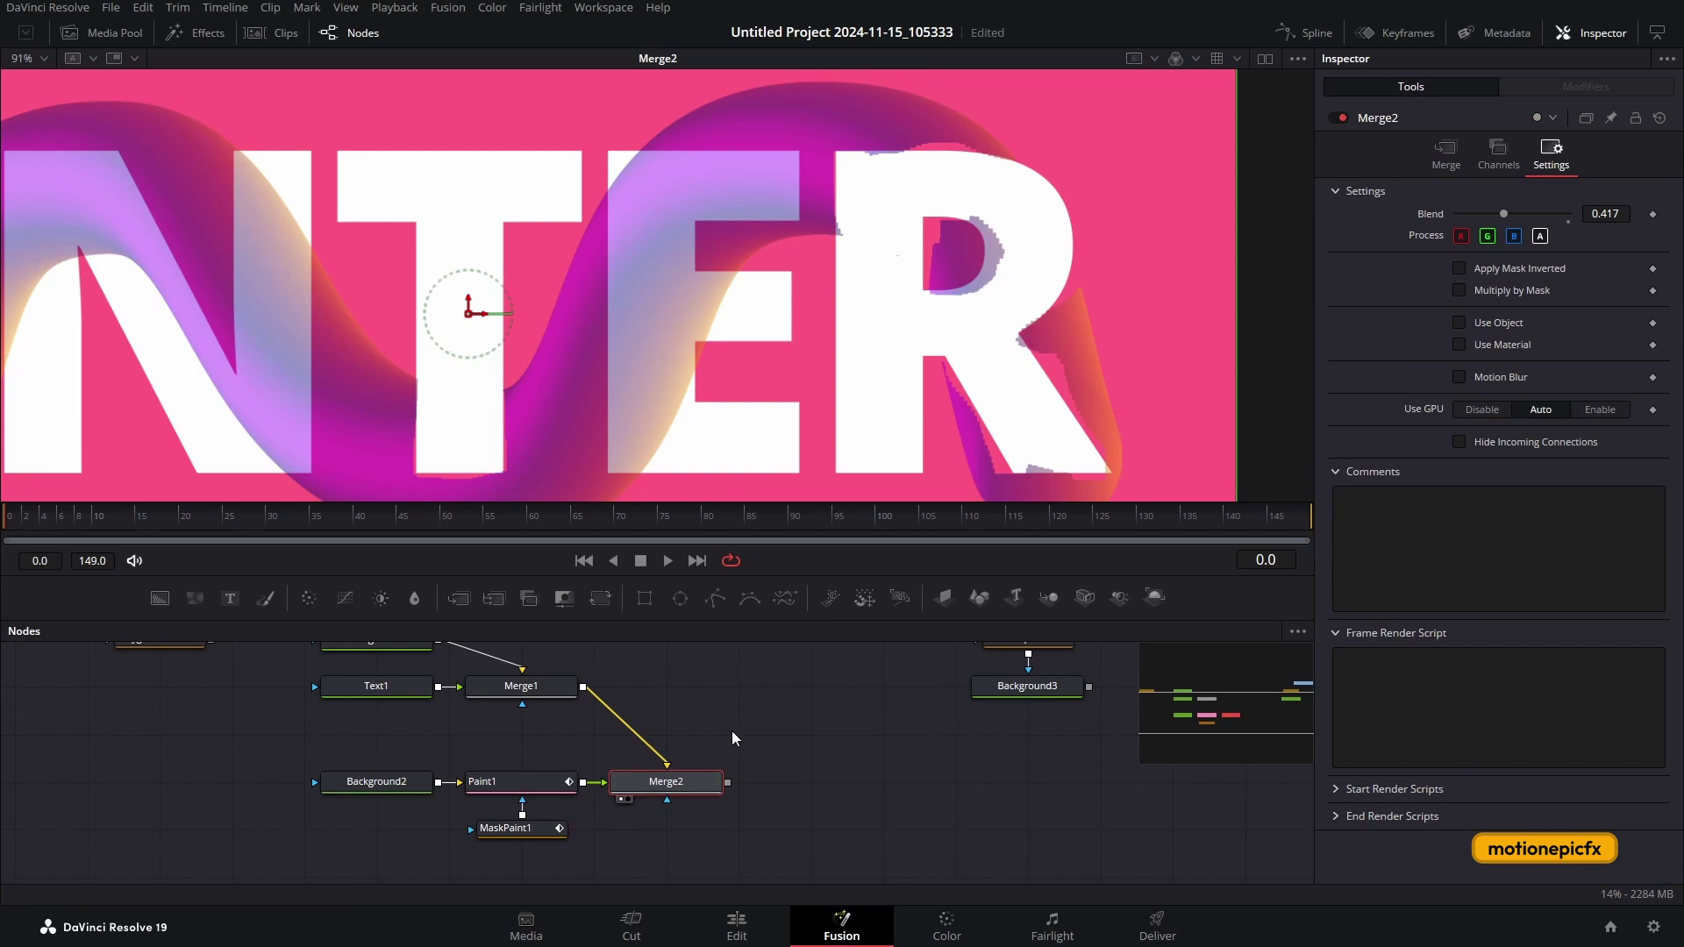
pyautogui.moveTo(1503, 214); pyautogui.dragTo(1643, 223)
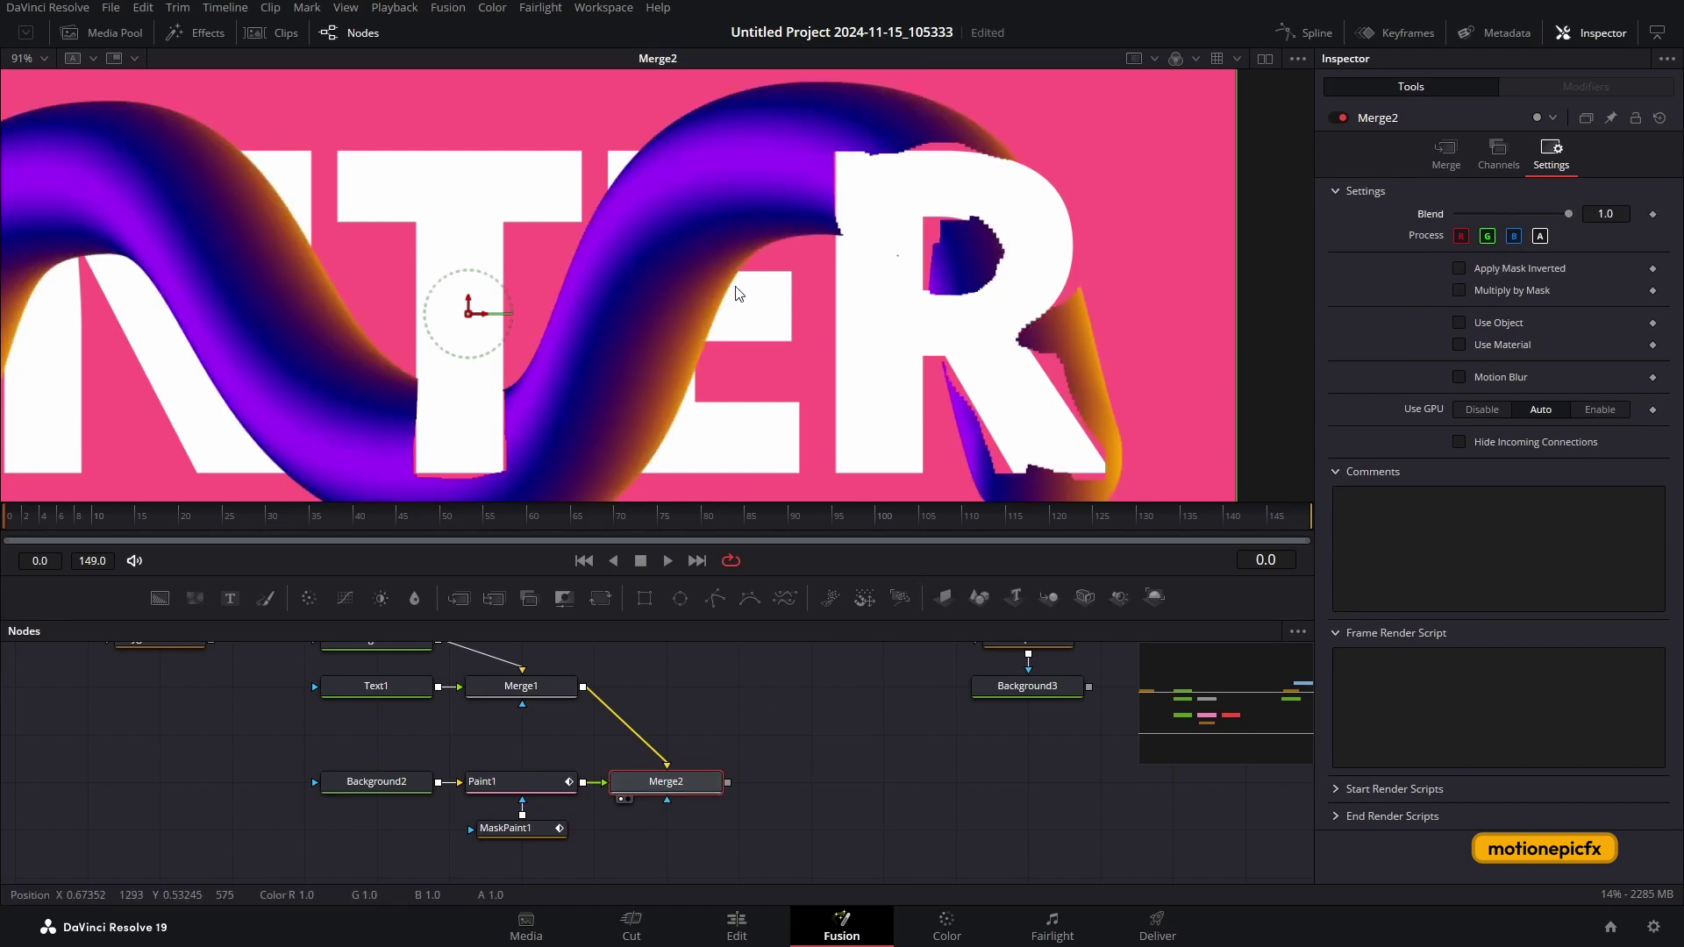
pyautogui.scroll(-3, 735, 294)
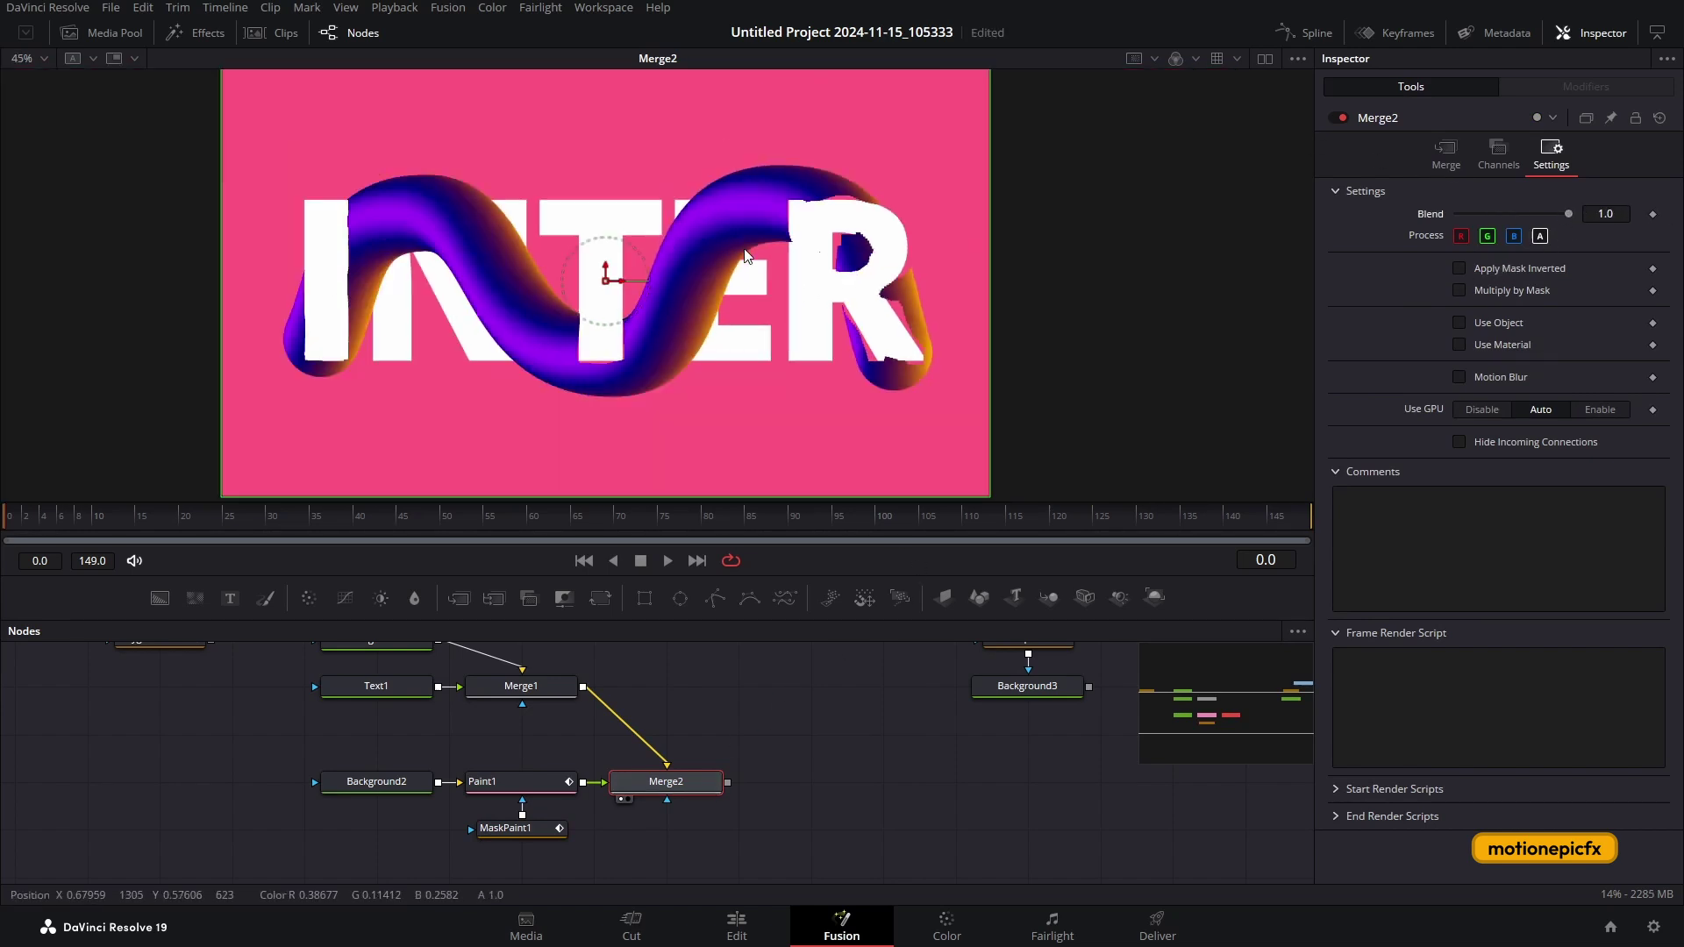
# Show Paint1 in the viewer and expand the controls of its PolylineStroke1 modifier.
pyautogui.click(523, 777)
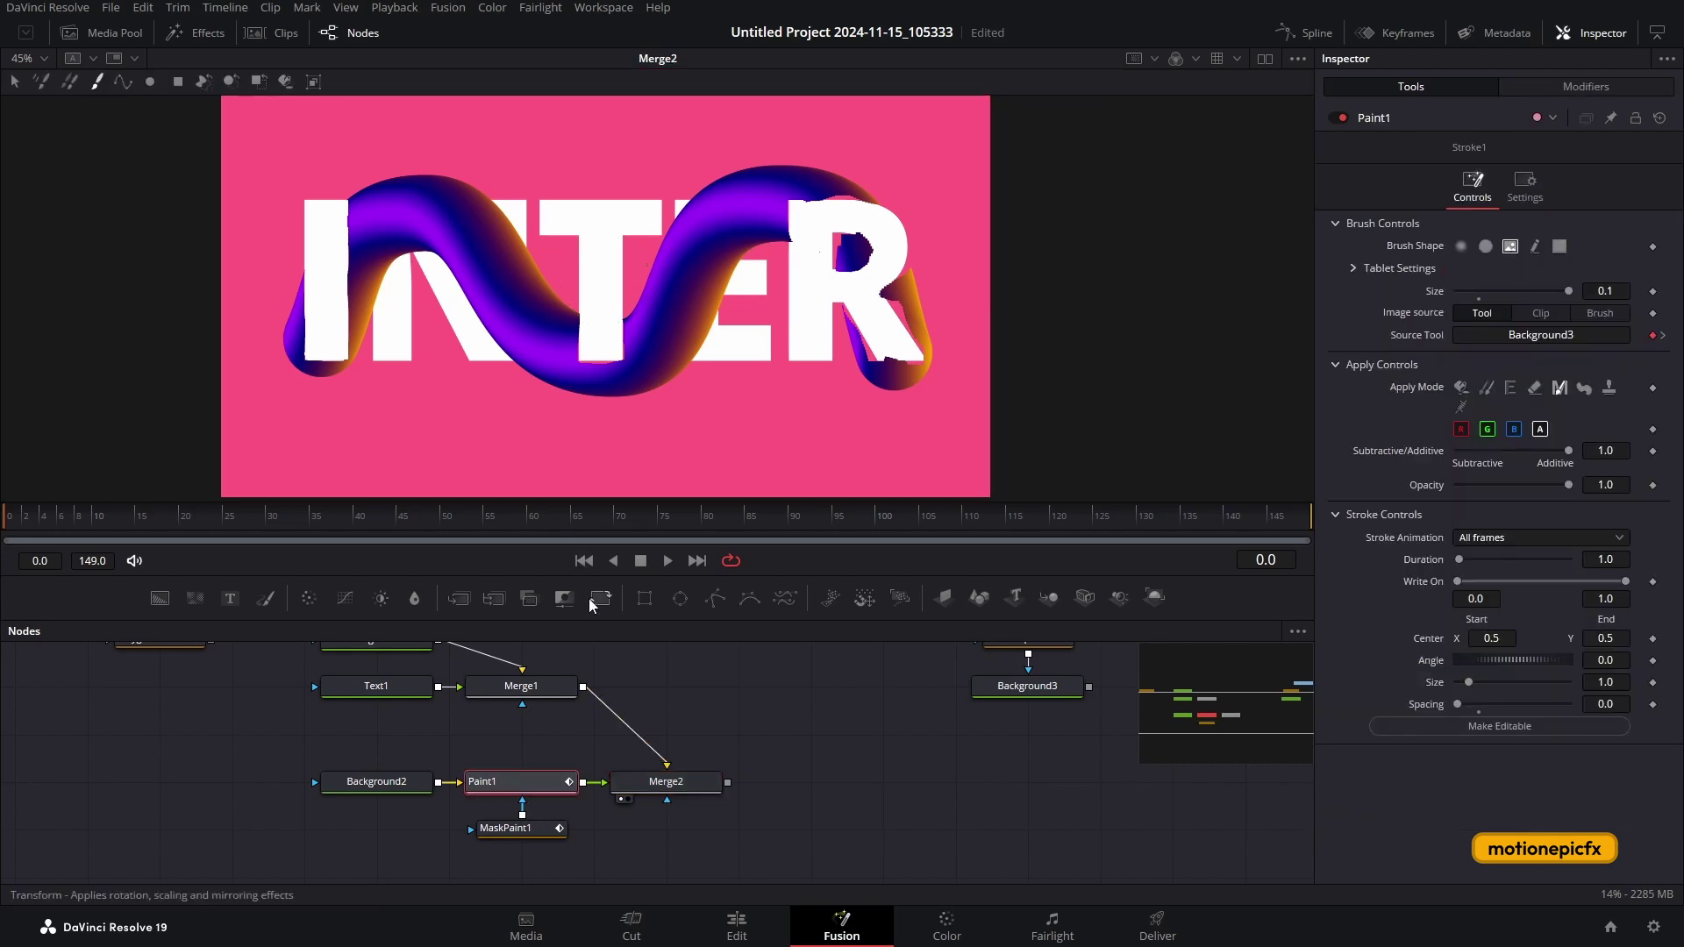
pyautogui.press('space')
pyautogui.press('1')
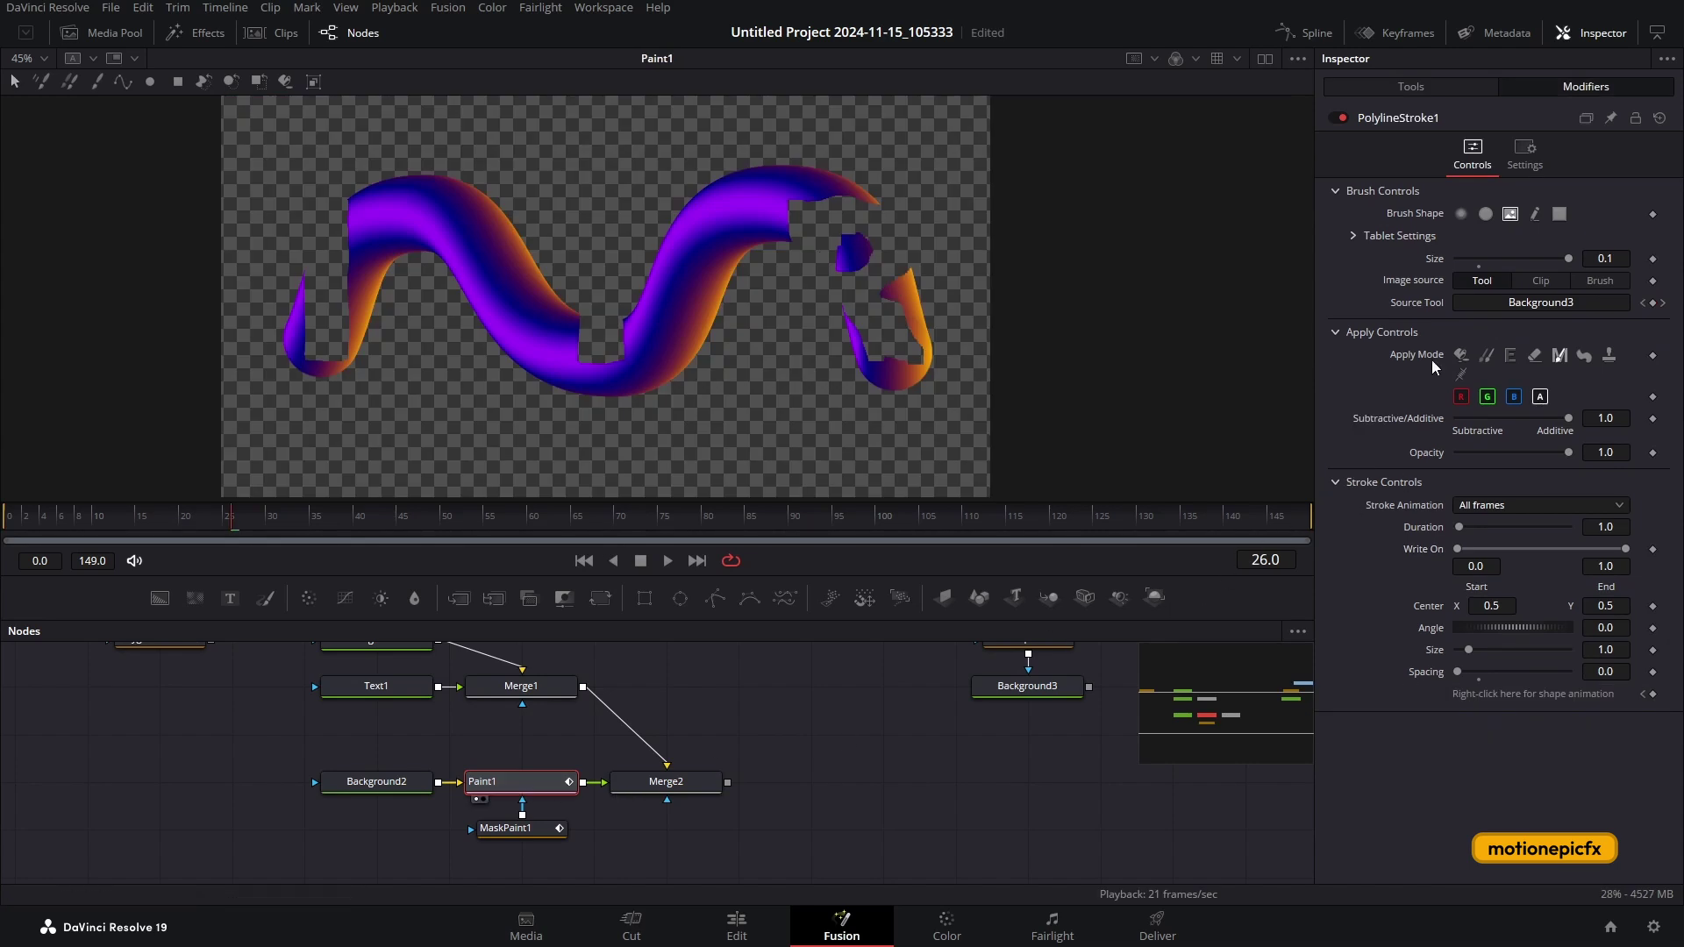
pyautogui.click(1407, 119)
pyautogui.click(1407, 119)
pyautogui.click(1407, 119)
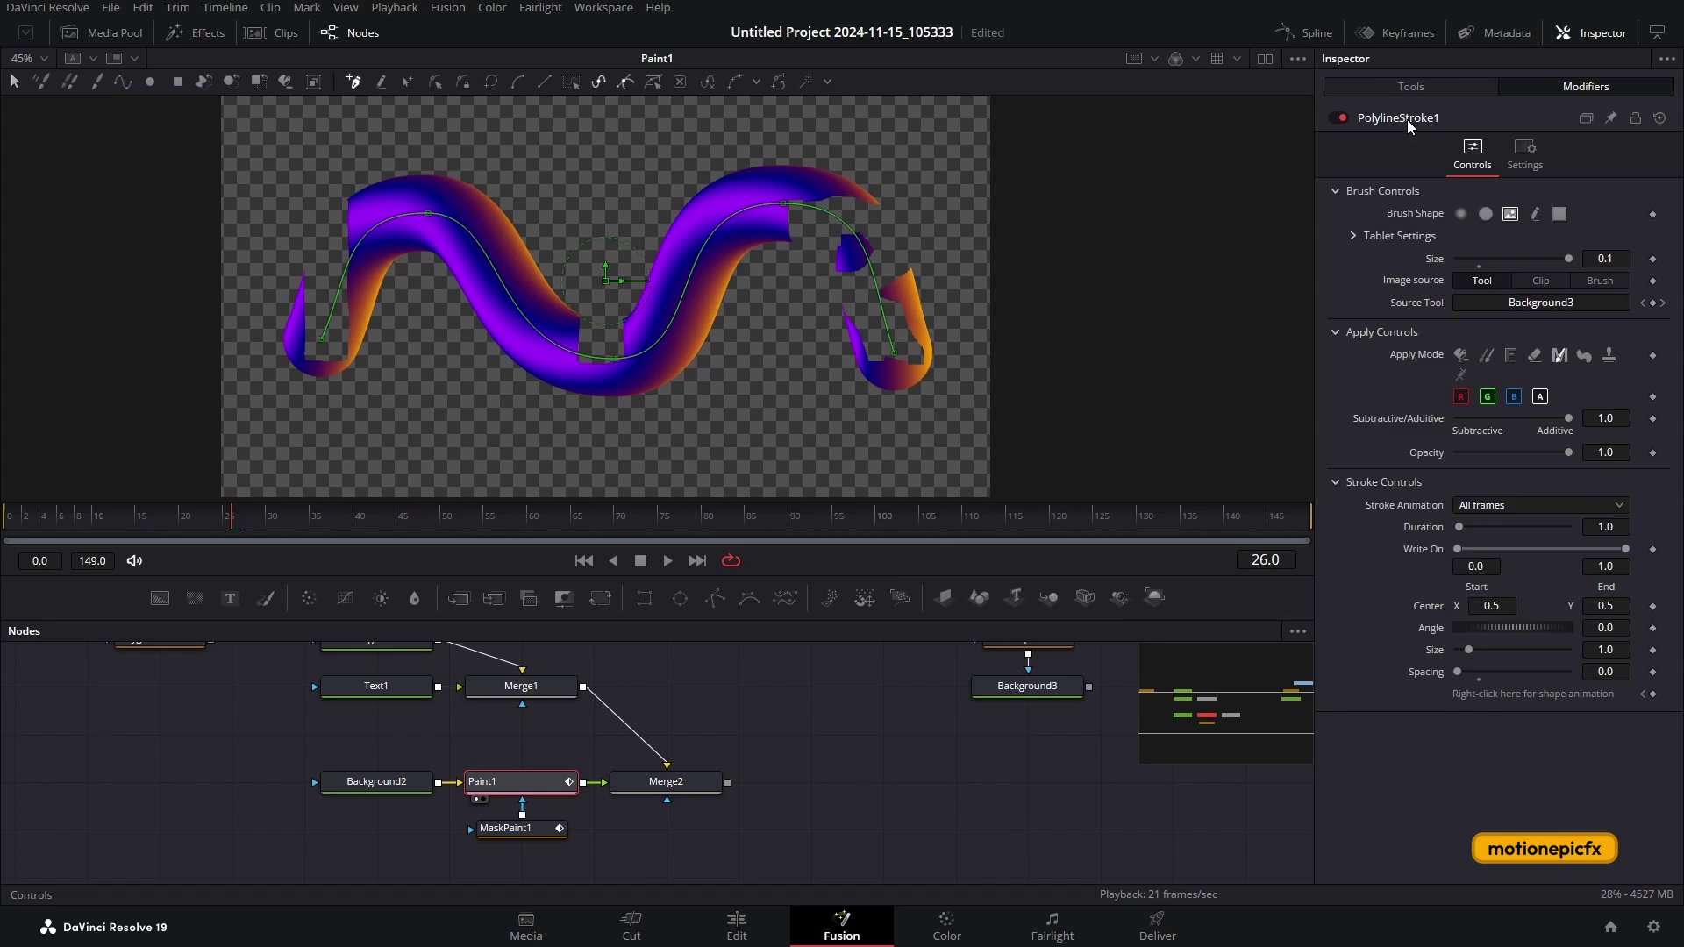
pyautogui.click(1409, 119)
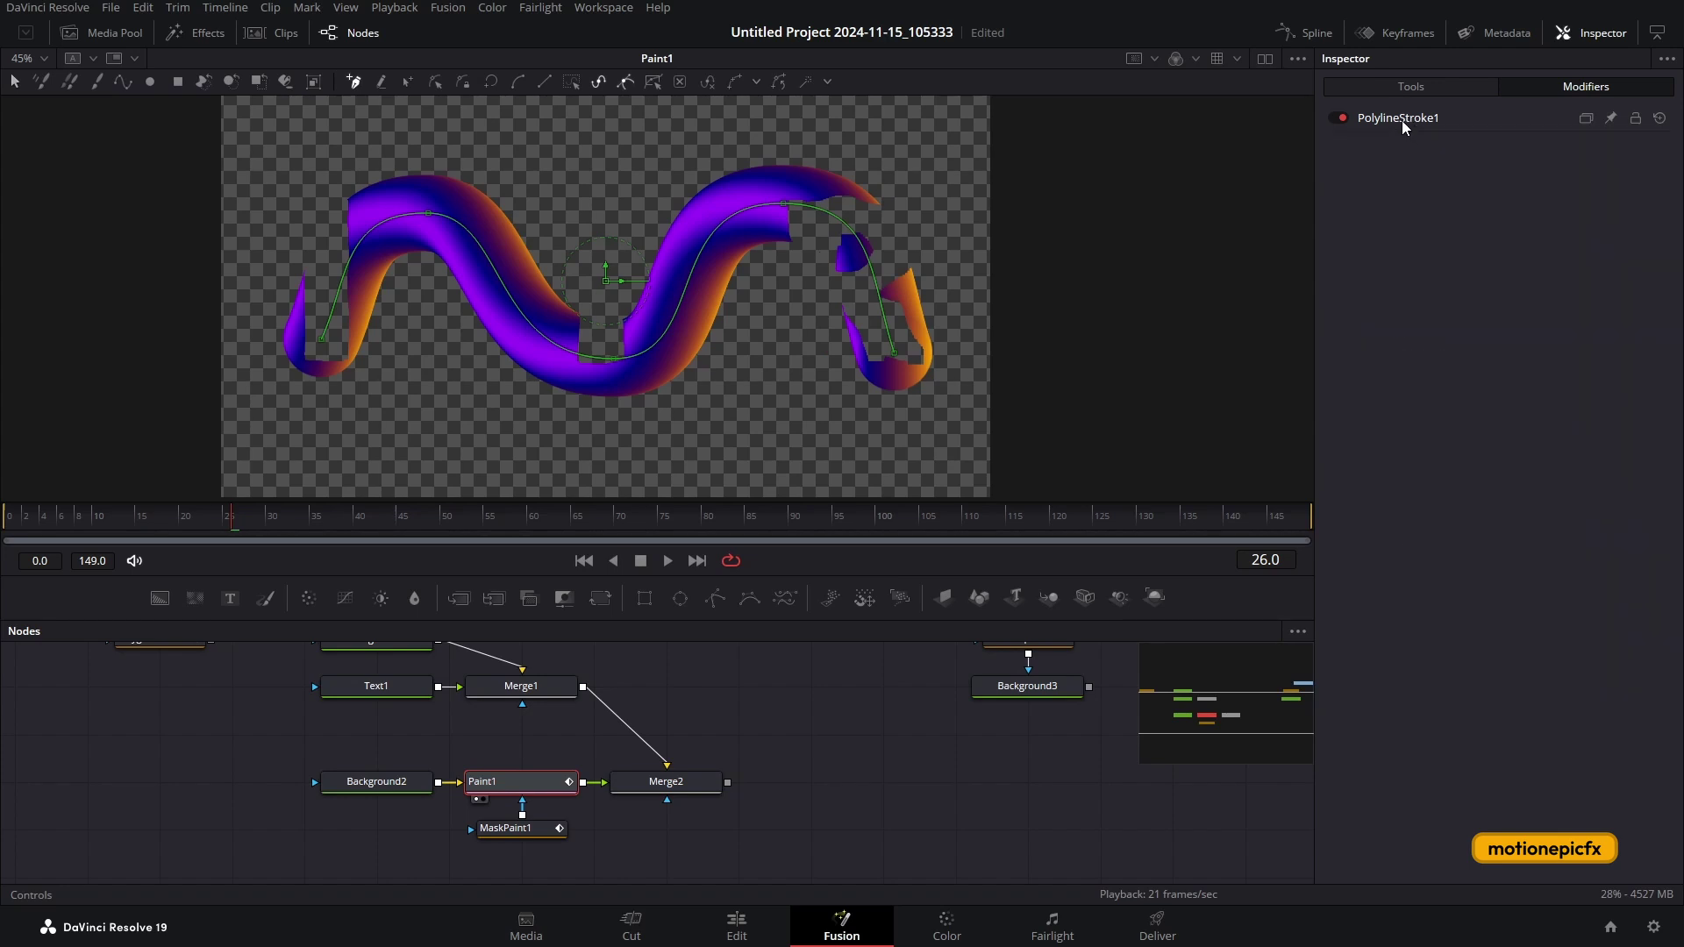
pyautogui.click(1398, 117)
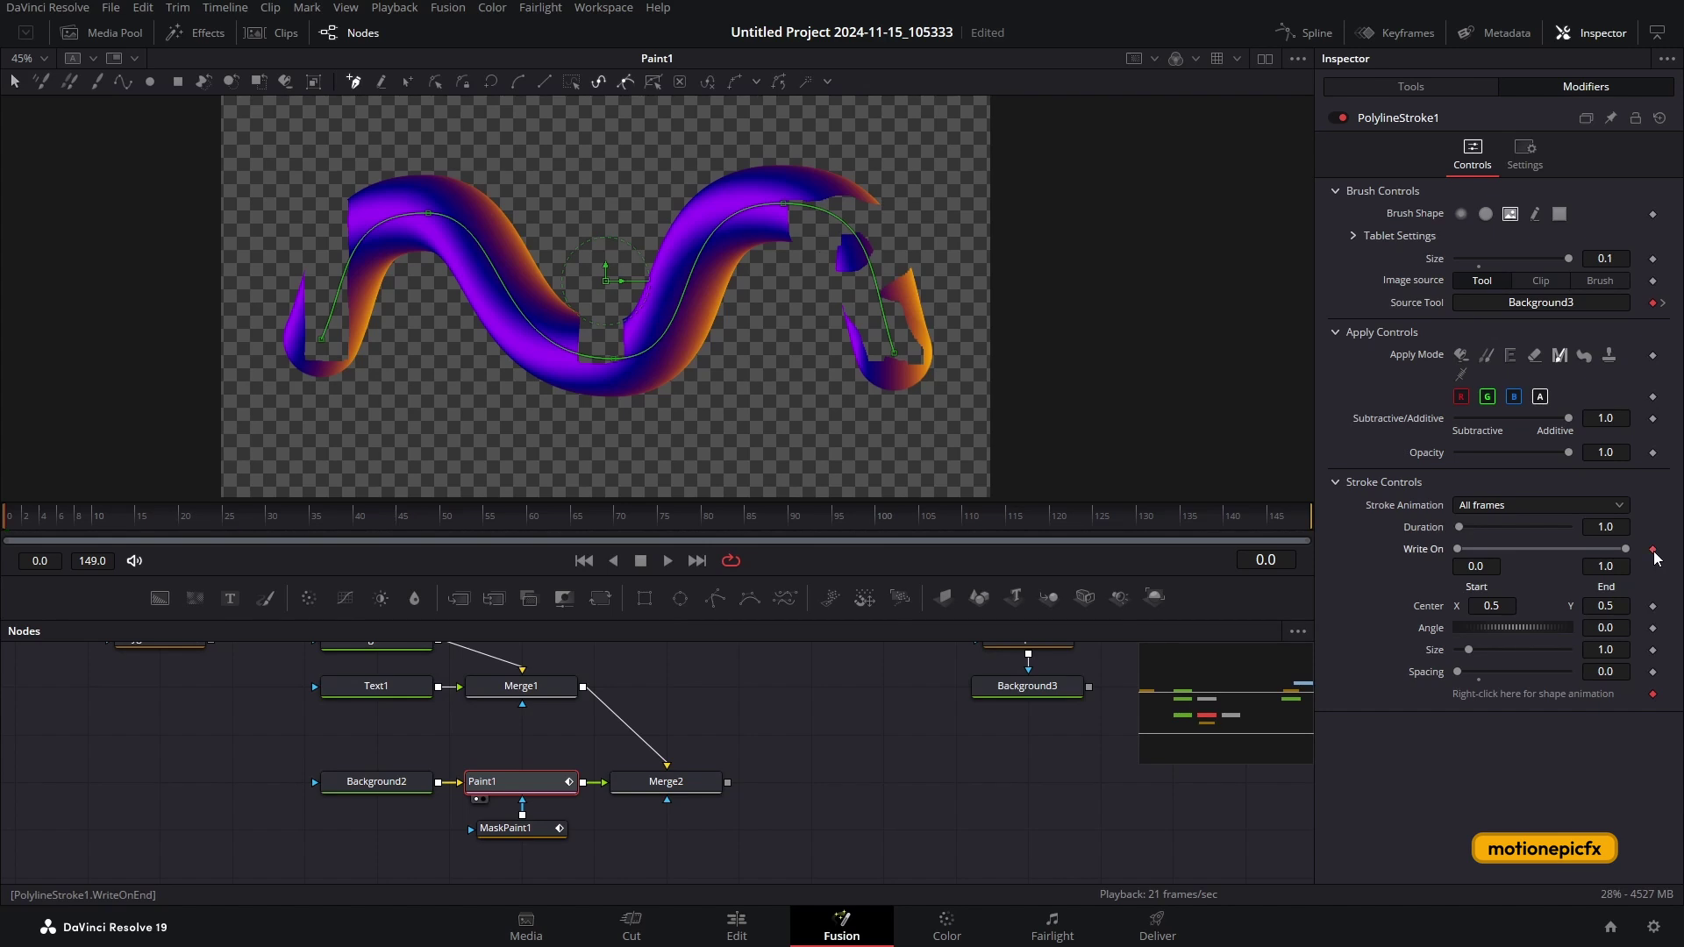
# Keyframe PolylineStroke1's Write On end from 0.0 at frame 0 to 1.0 at about frame 130.
pyautogui.moveTo(1621, 547); pyautogui.dragTo(1451, 548)
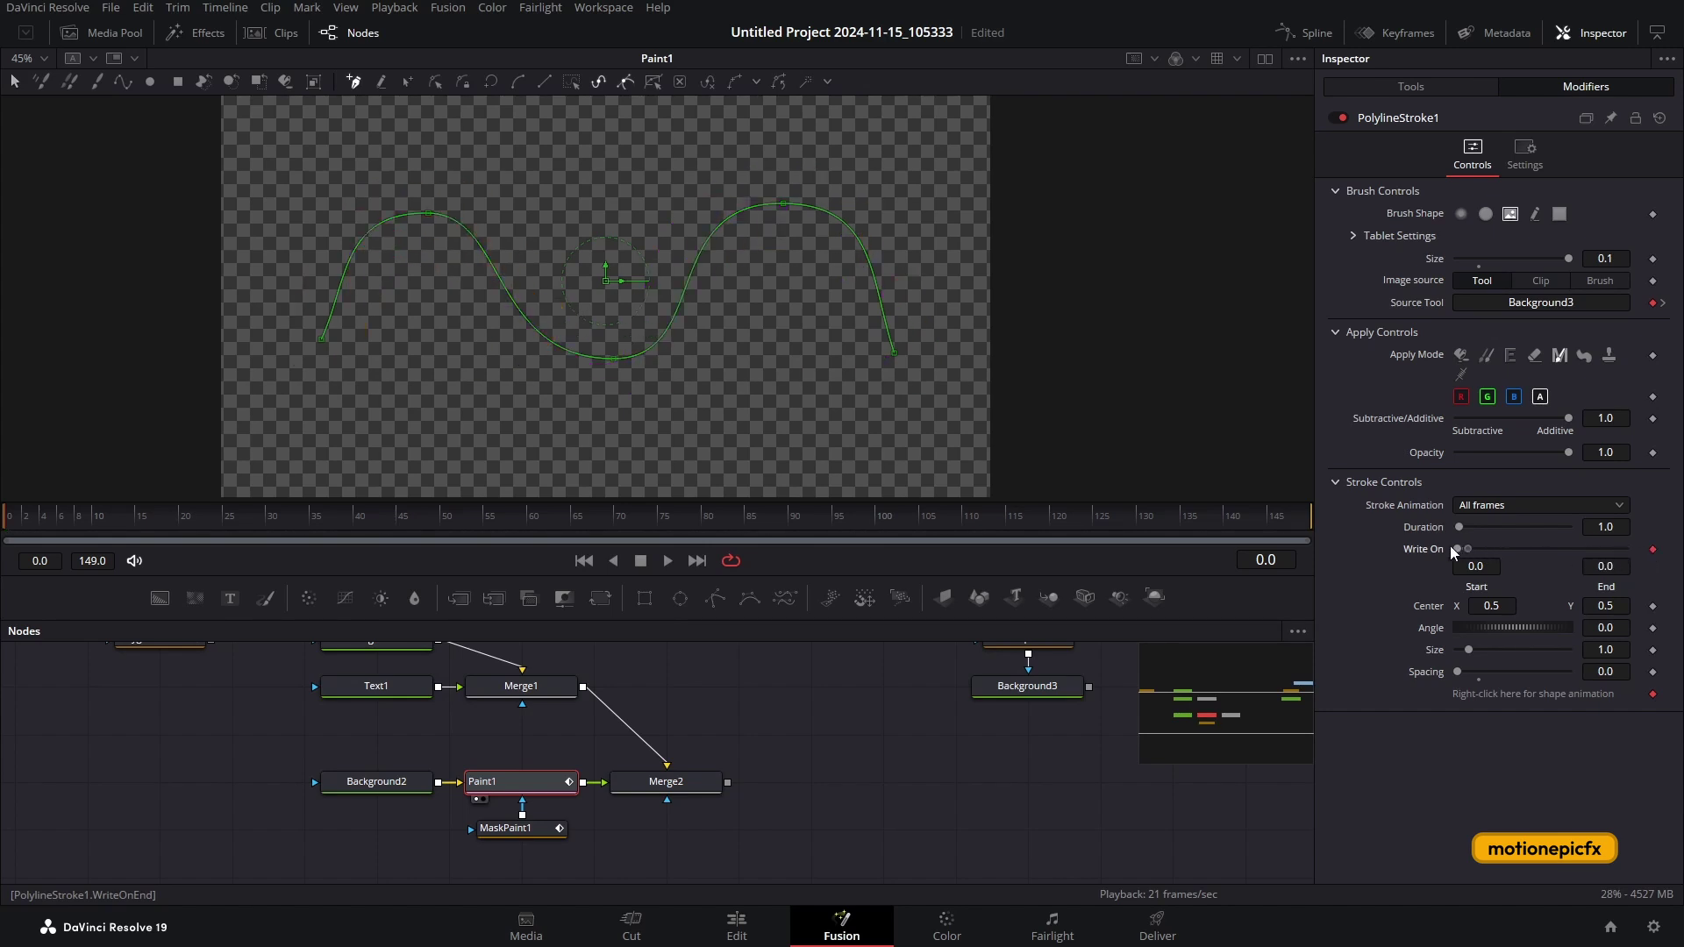
pyautogui.moveTo(1081, 519); pyautogui.dragTo(1146, 514)
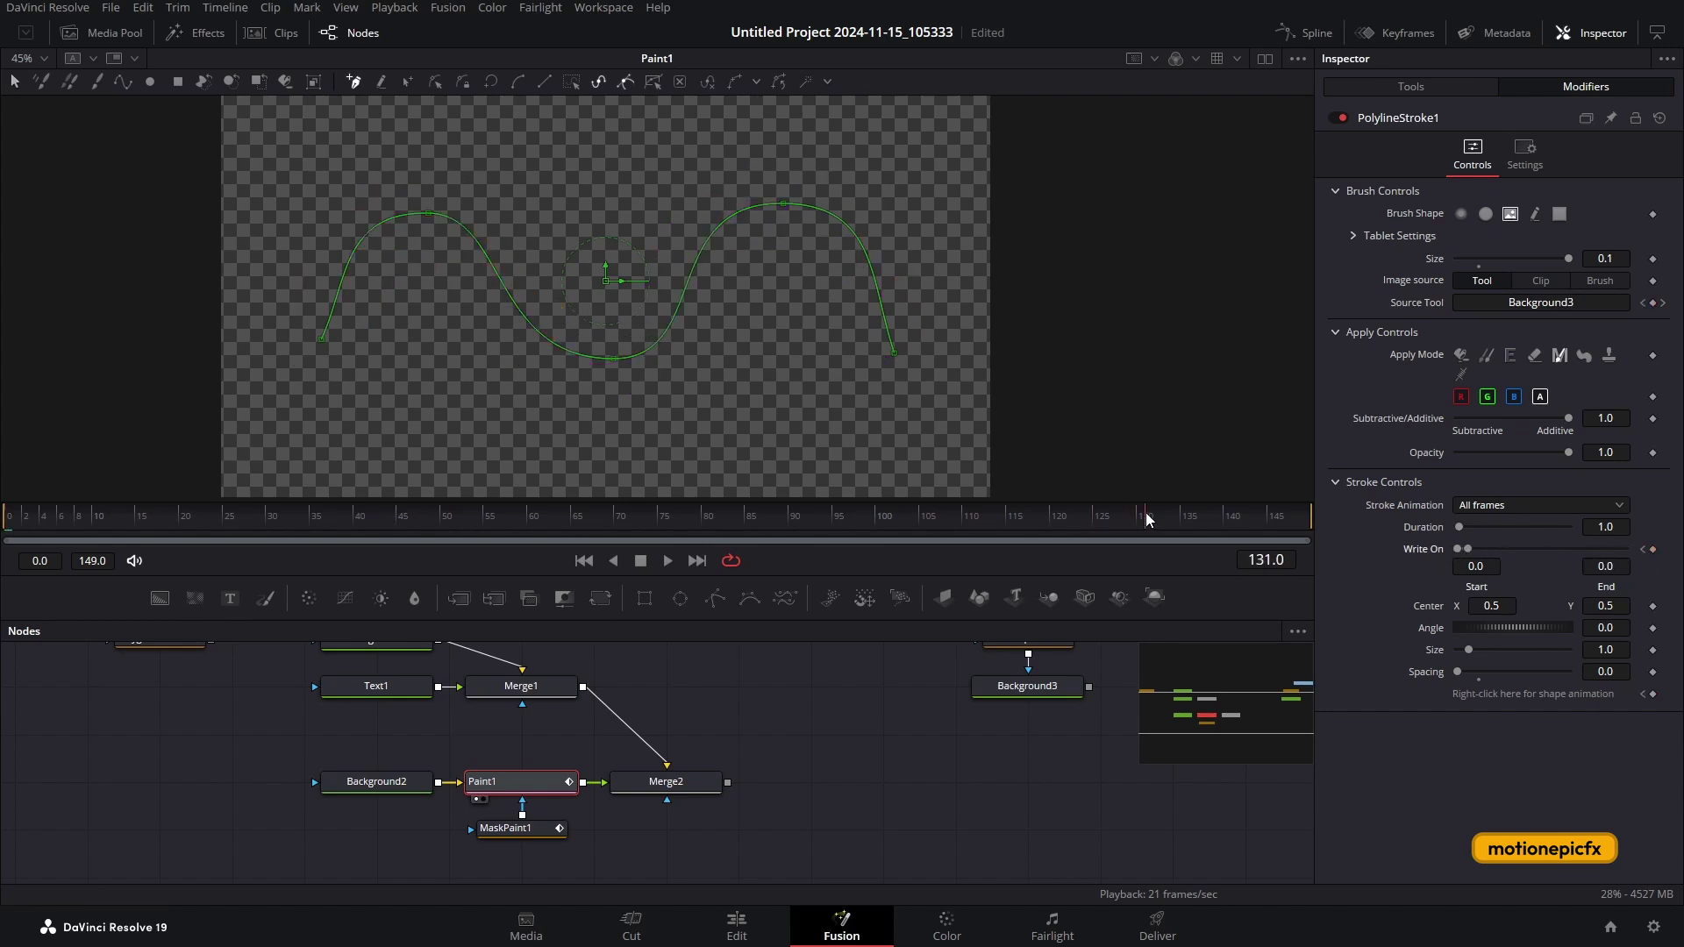
pyautogui.moveTo(1470, 545); pyautogui.dragTo(1626, 548)
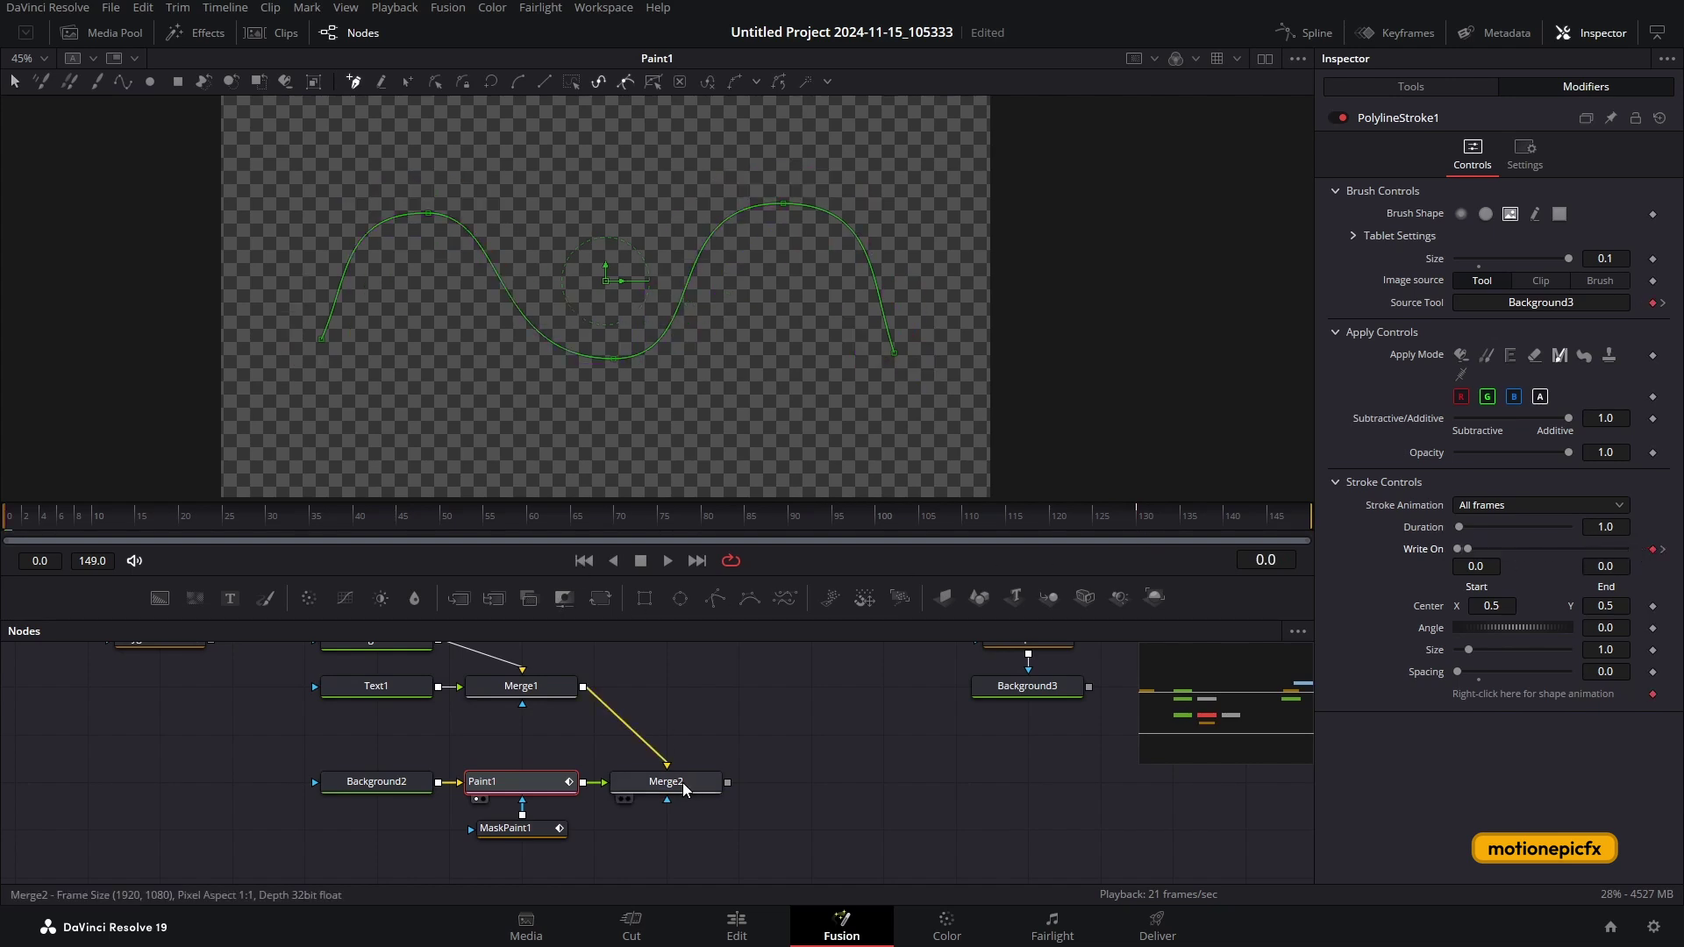
# Play the tube's write-on animation with Merge2 shown in the viewer, and select MaskPaint1.
pyautogui.press('1')
pyautogui.click(666, 560)
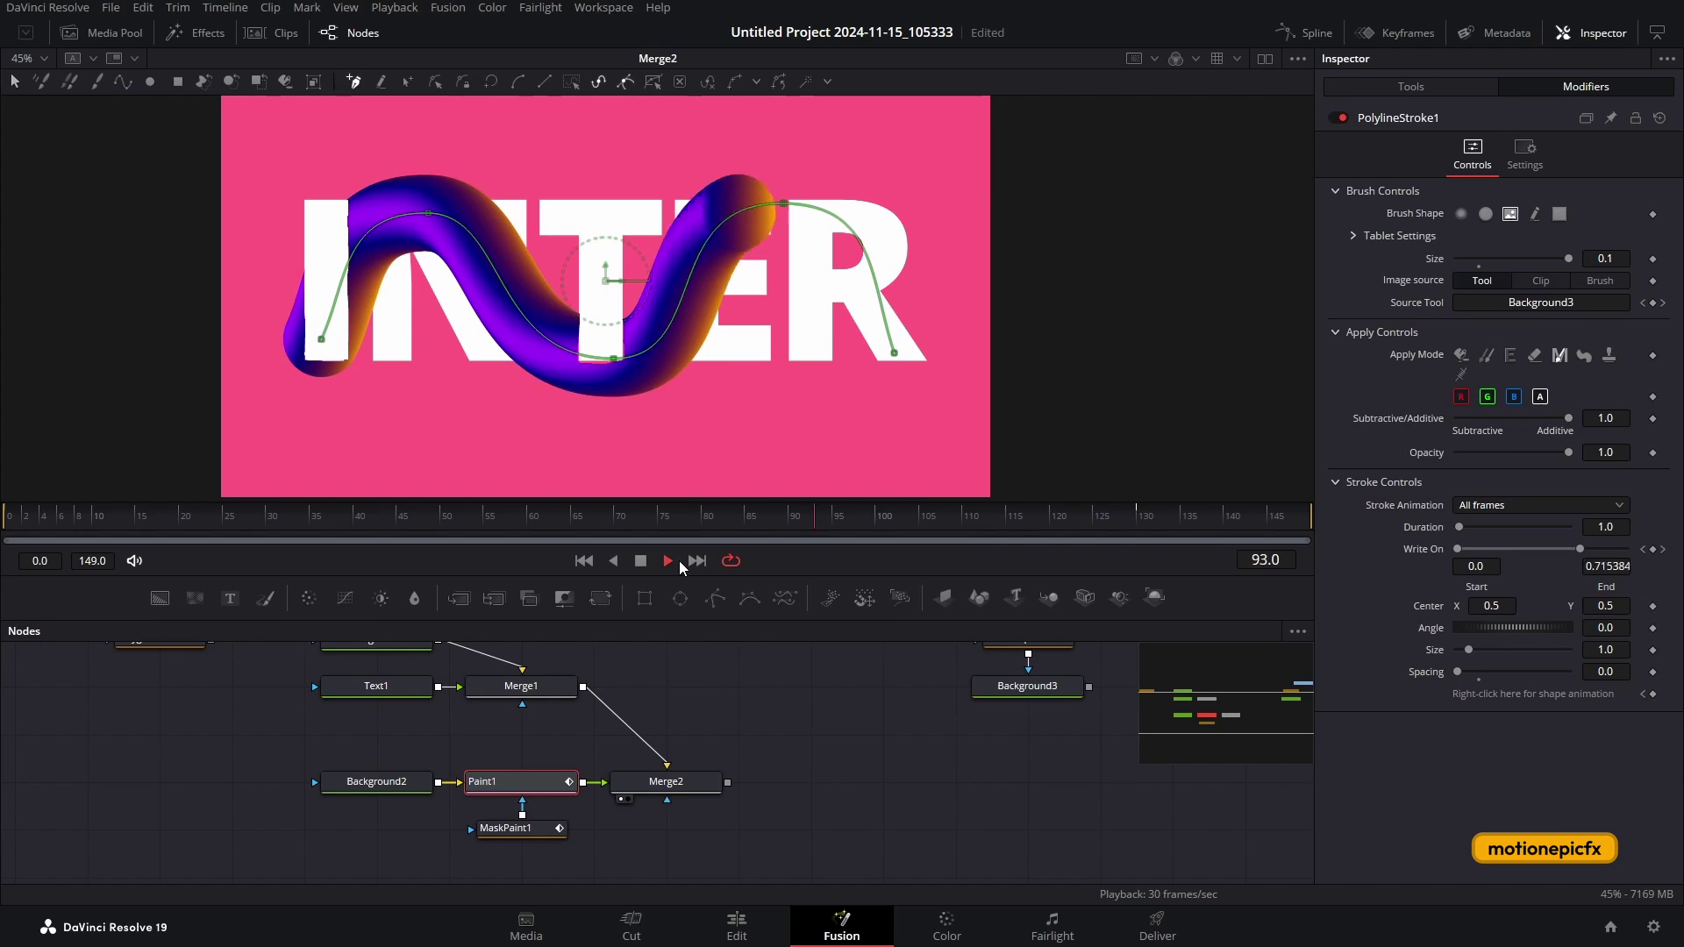
pyautogui.click(506, 830)
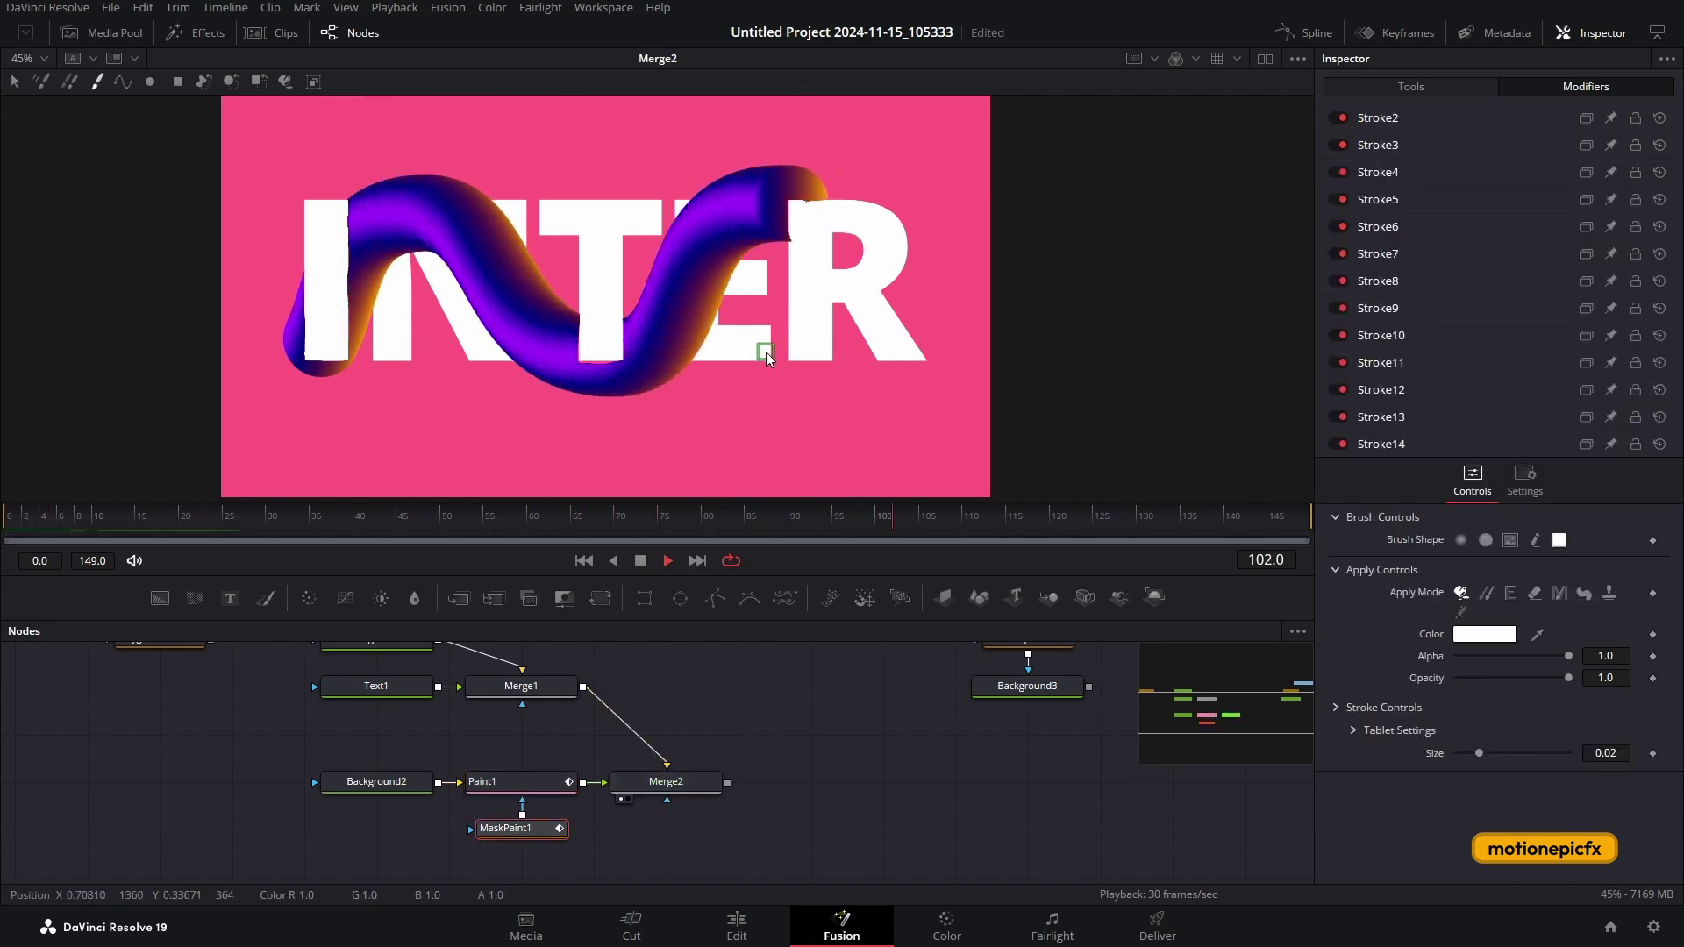